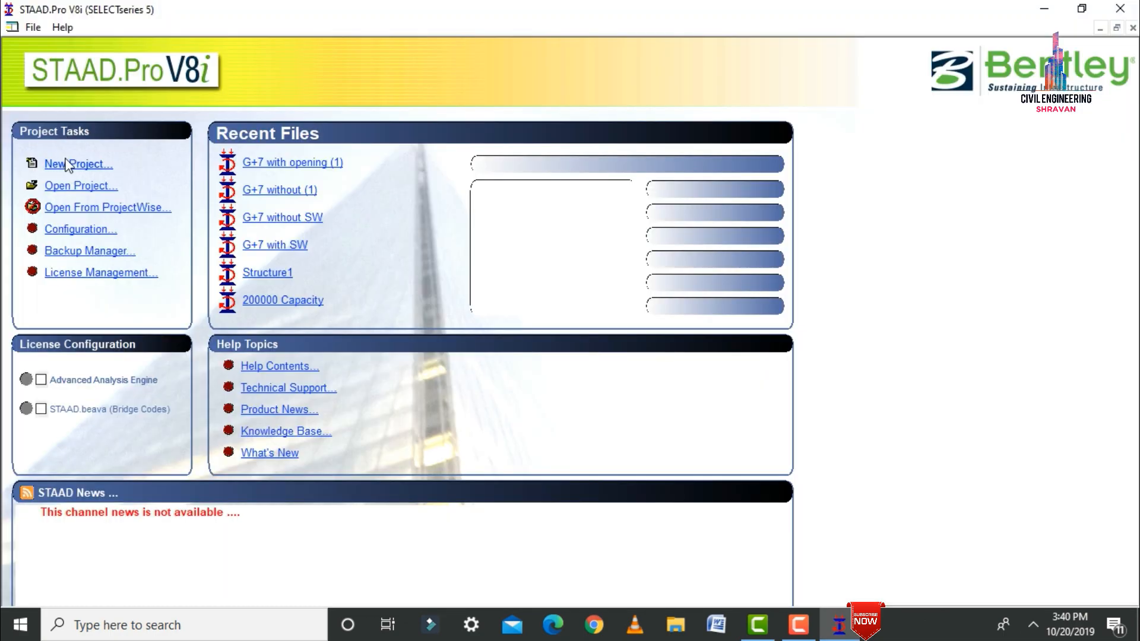
# Create a new Space project with the file name T Shape, using Meter and KiloNewton units and starting with Add Beam.
pyautogui.click(77, 164)
pyautogui.click(397, 180)
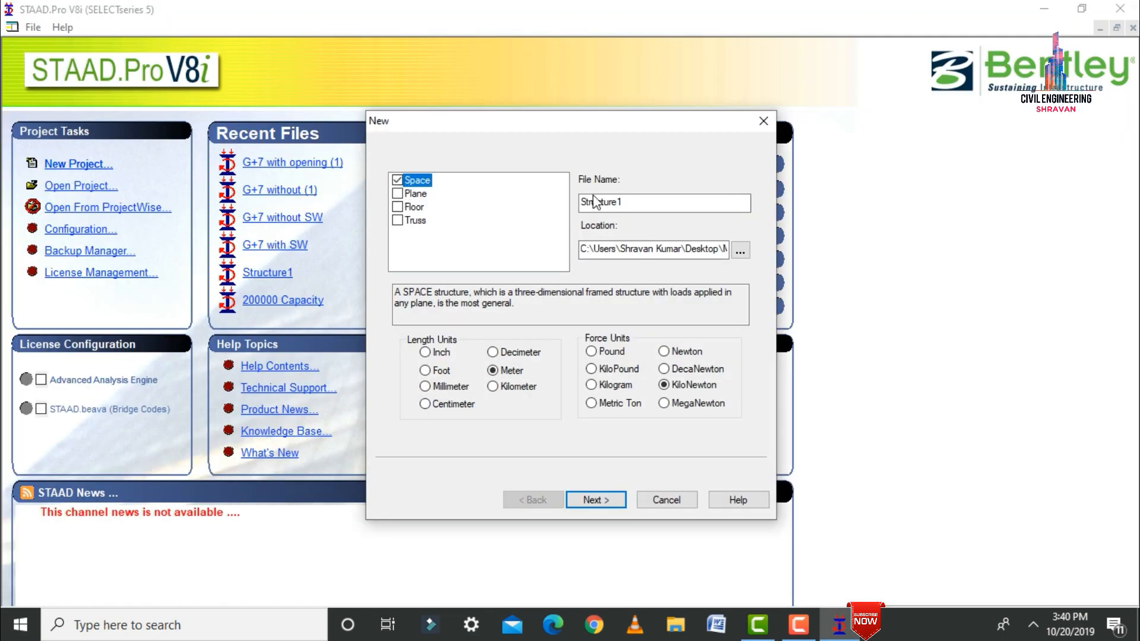
pyautogui.doubleClick(667, 202)
pyautogui.write('T Sh')
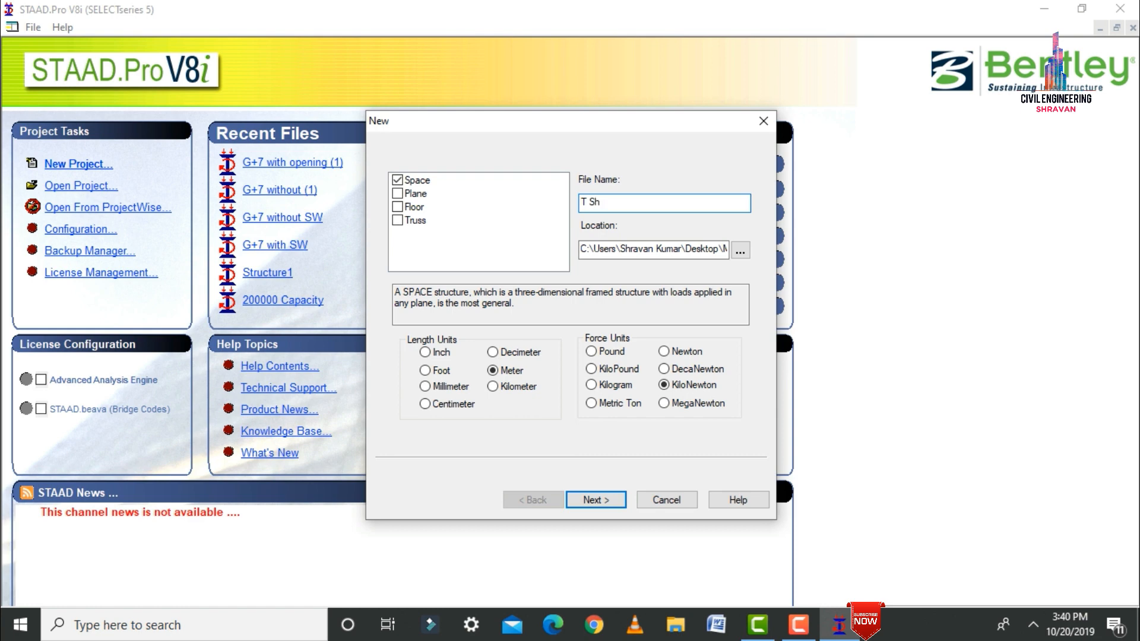
pyautogui.write('ape')
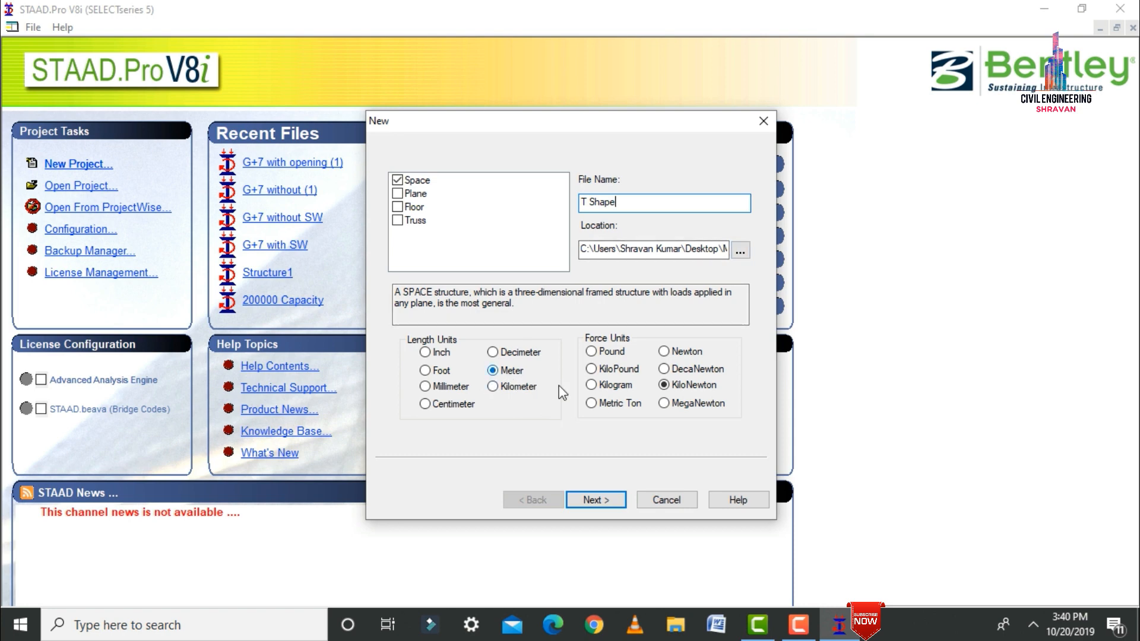
pyautogui.click(603, 497)
pyautogui.click(595, 499)
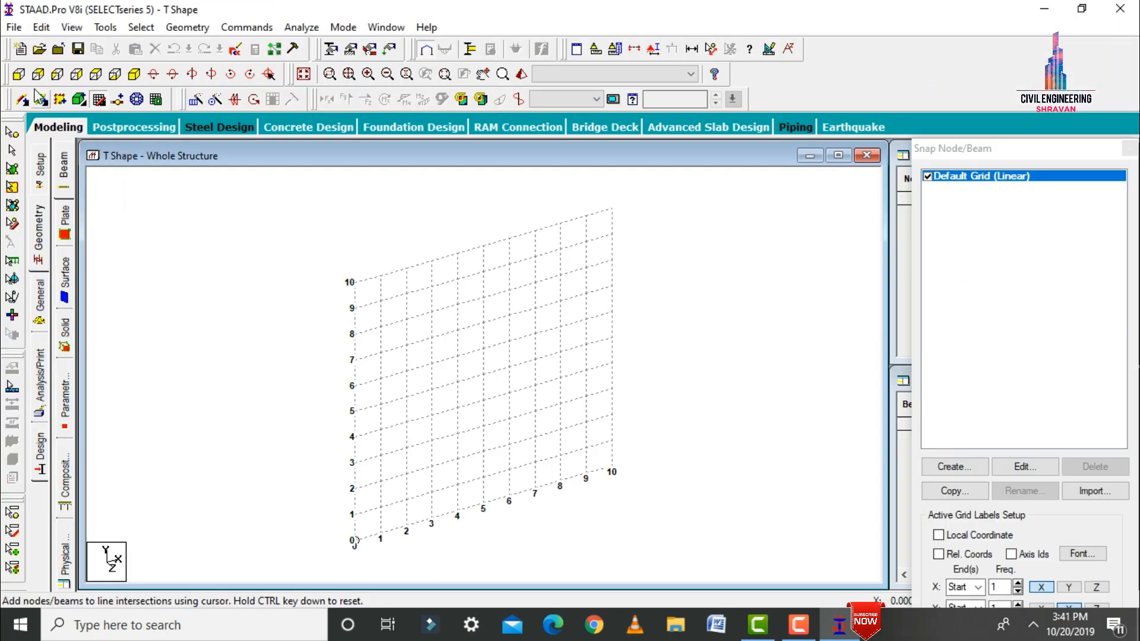
# Start a Bay Frame prototype from the Frame Models of the Structure Wizard.
pyautogui.click(18, 74)
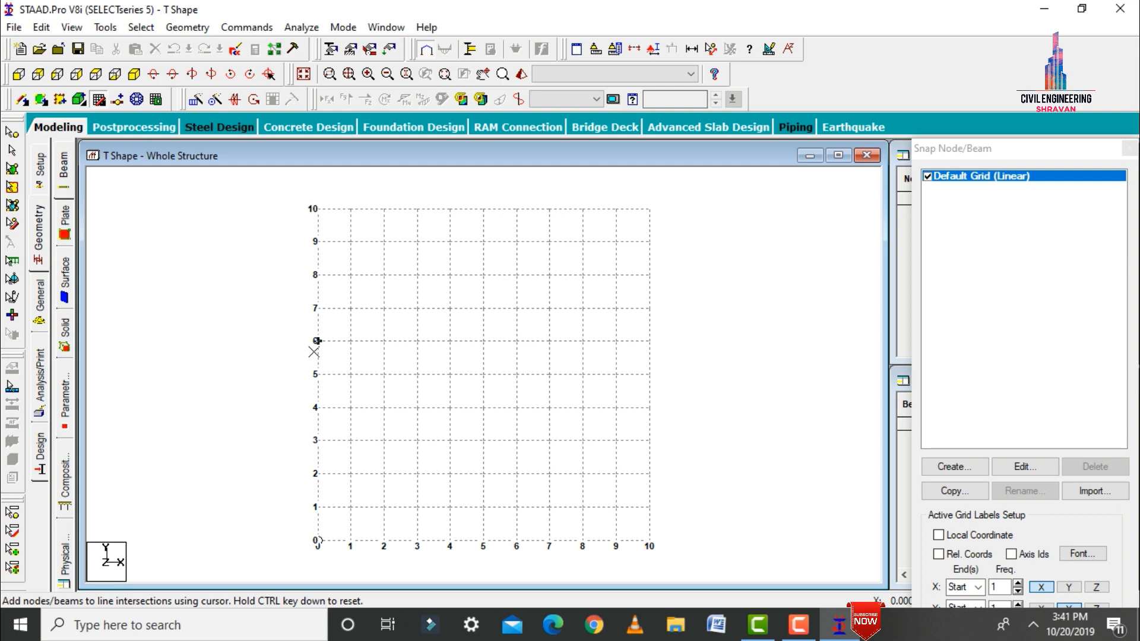
pyautogui.click(187, 27)
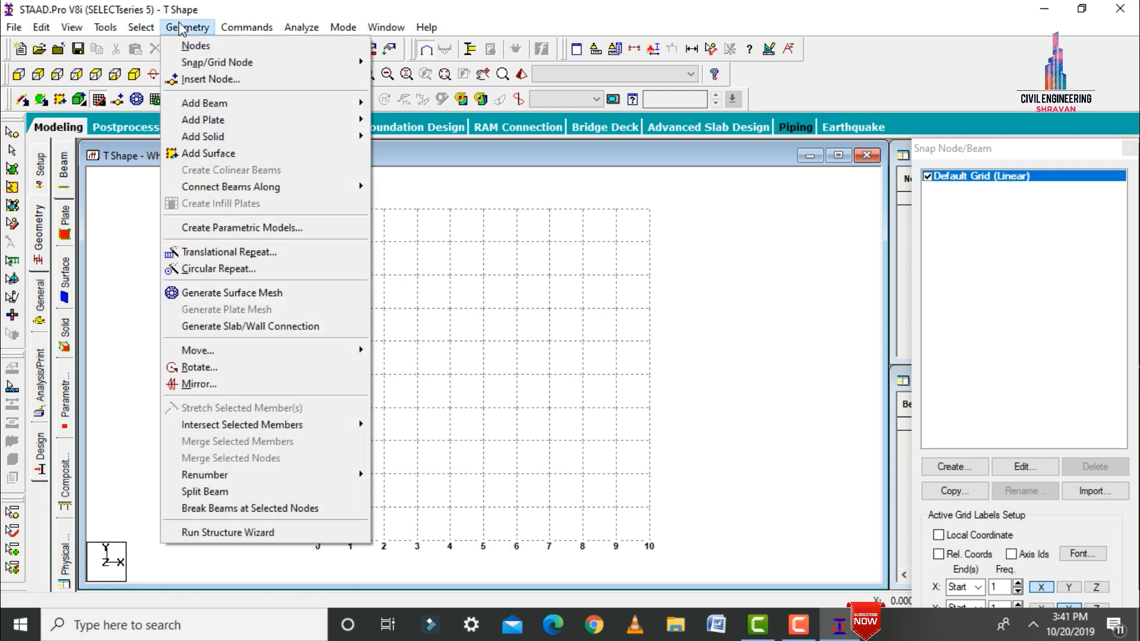
pyautogui.click(220, 533)
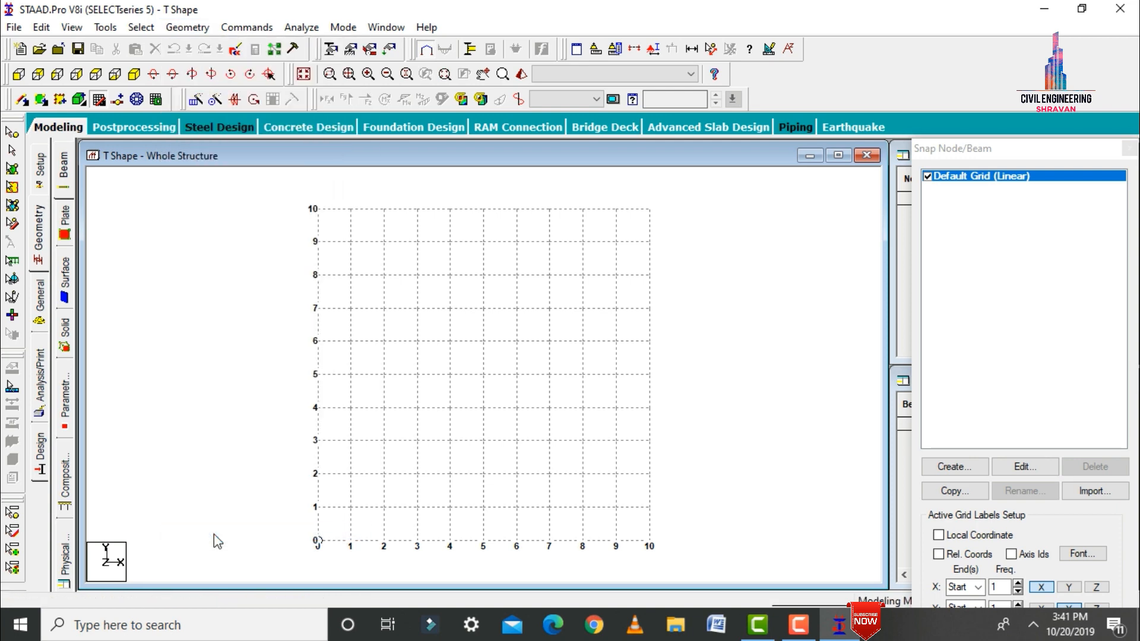
pyautogui.click(197, 213)
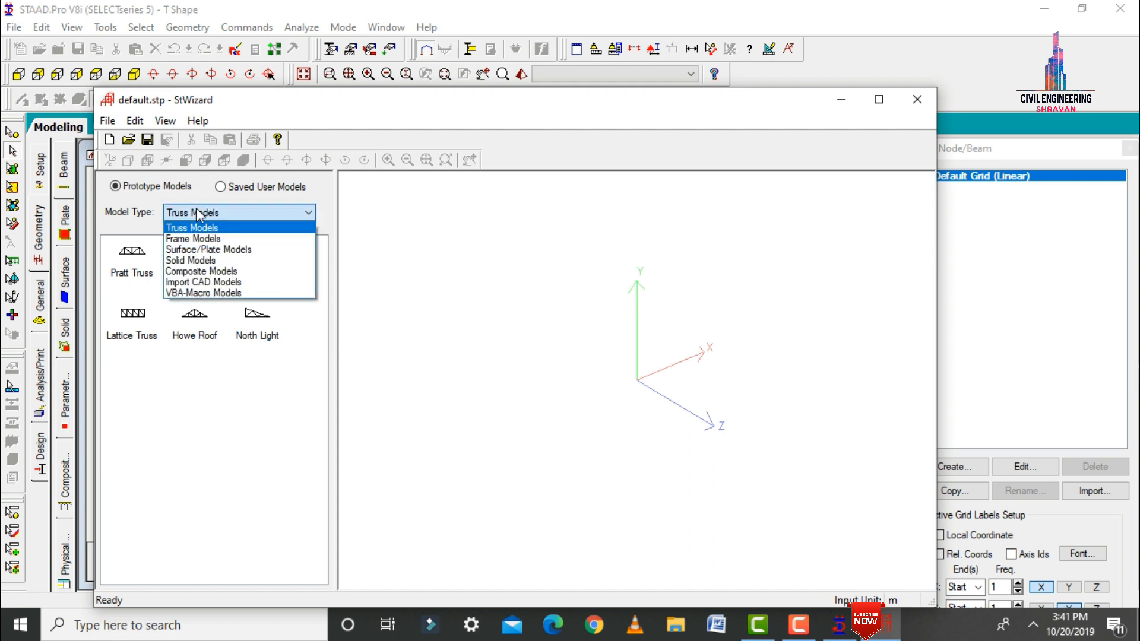
pyautogui.click(188, 239)
pyautogui.moveTo(123, 273); pyautogui.dragTo(404, 303)
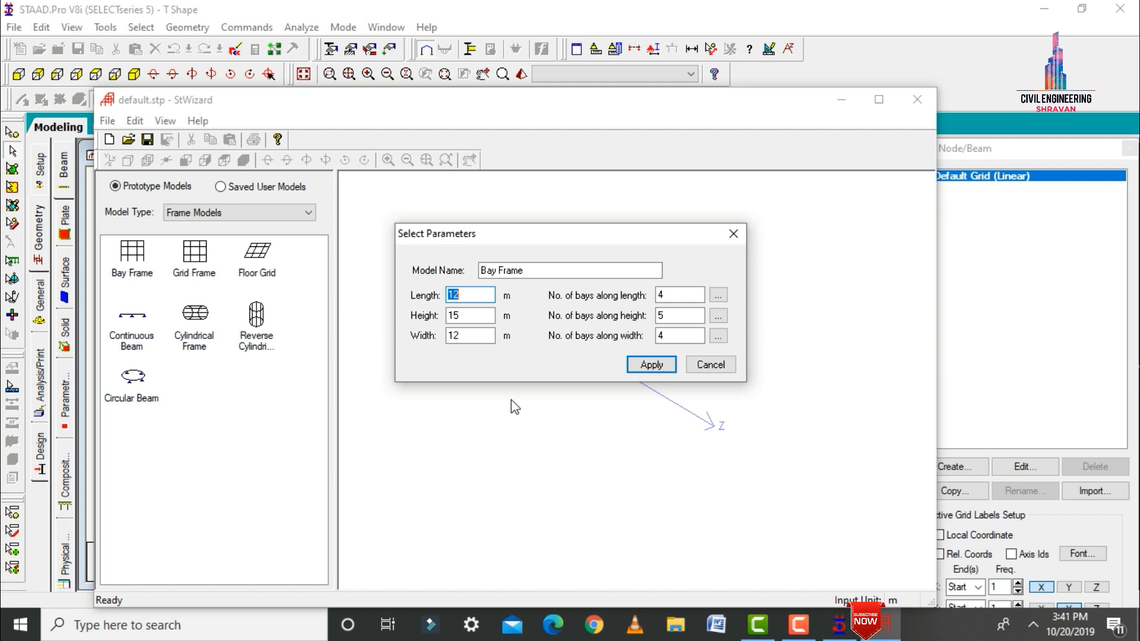
# Set the bay frame's length to 30.0456 m, height to 3 m and width to 31.655 m.
pyautogui.write('30.0456')
pyautogui.press('Tab')
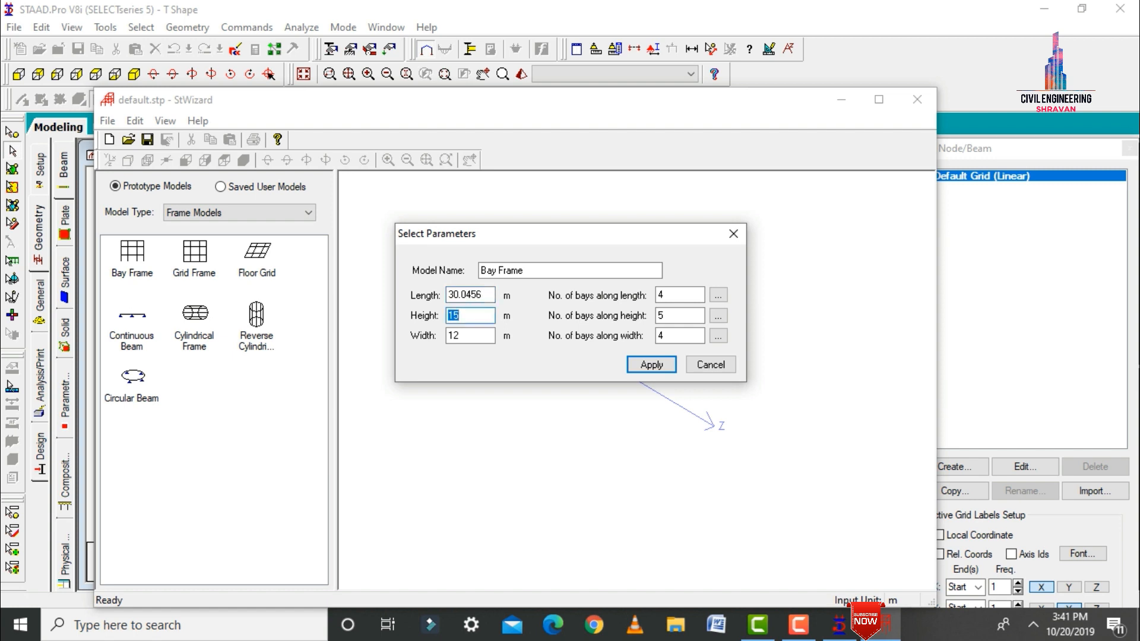
pyautogui.write('3')
pyautogui.press('Tab')
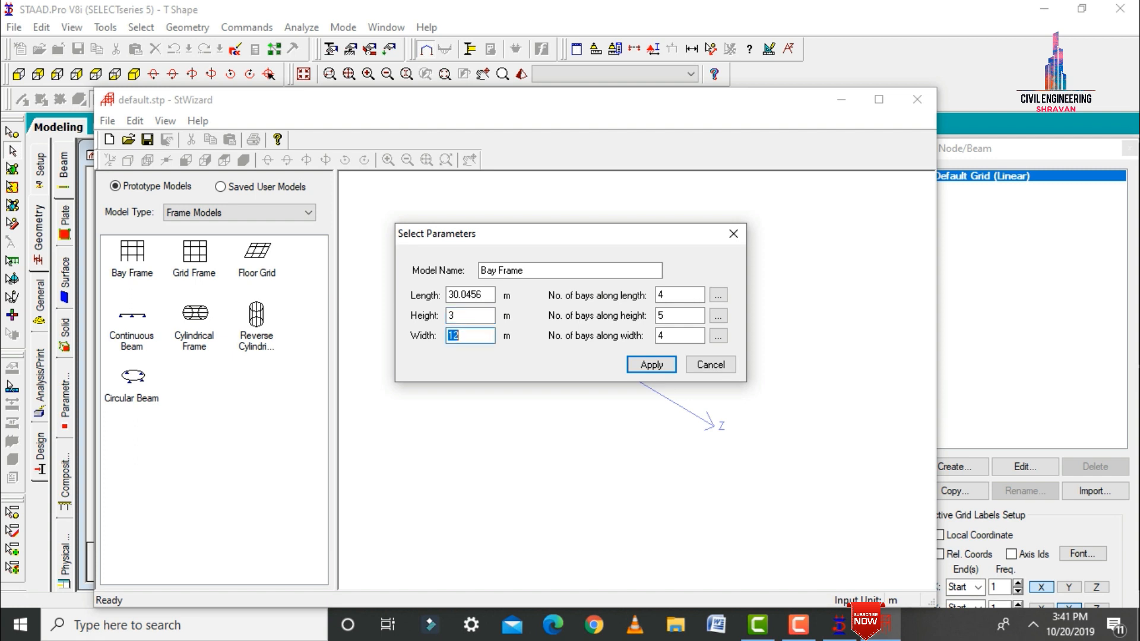
pyautogui.write('31.655')
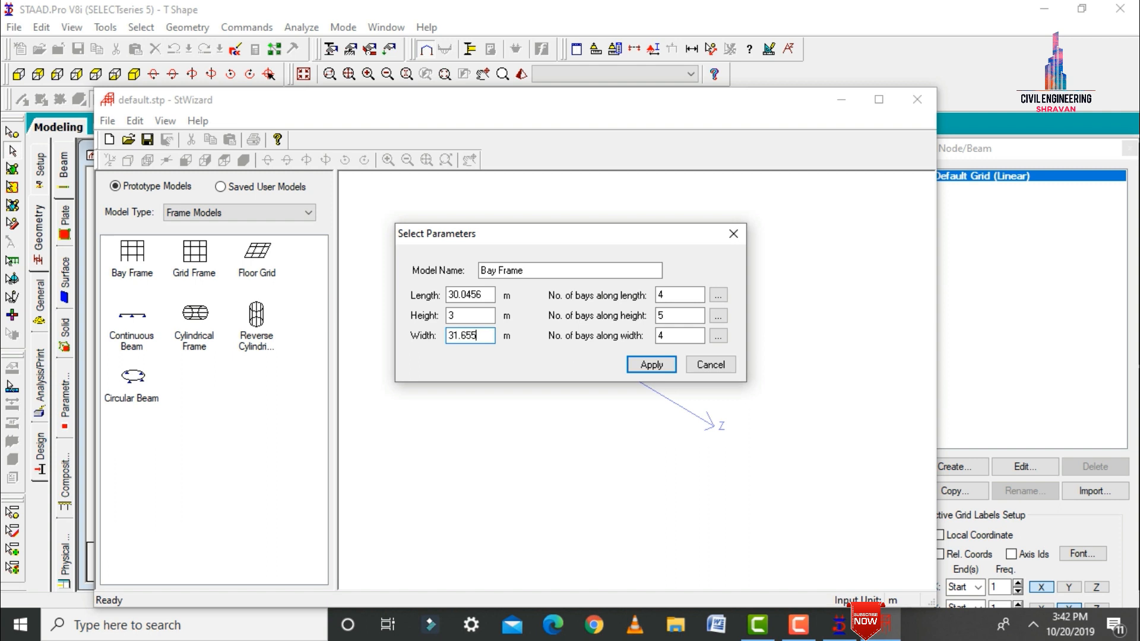
# Set the number of bays to 6 along the length, 1 along the height and 7 along the width.
pyautogui.click(688, 294)
pyautogui.press('BackSpace')
pyautogui.press('Return')
pyautogui.write('6')
pyautogui.press('Tab')
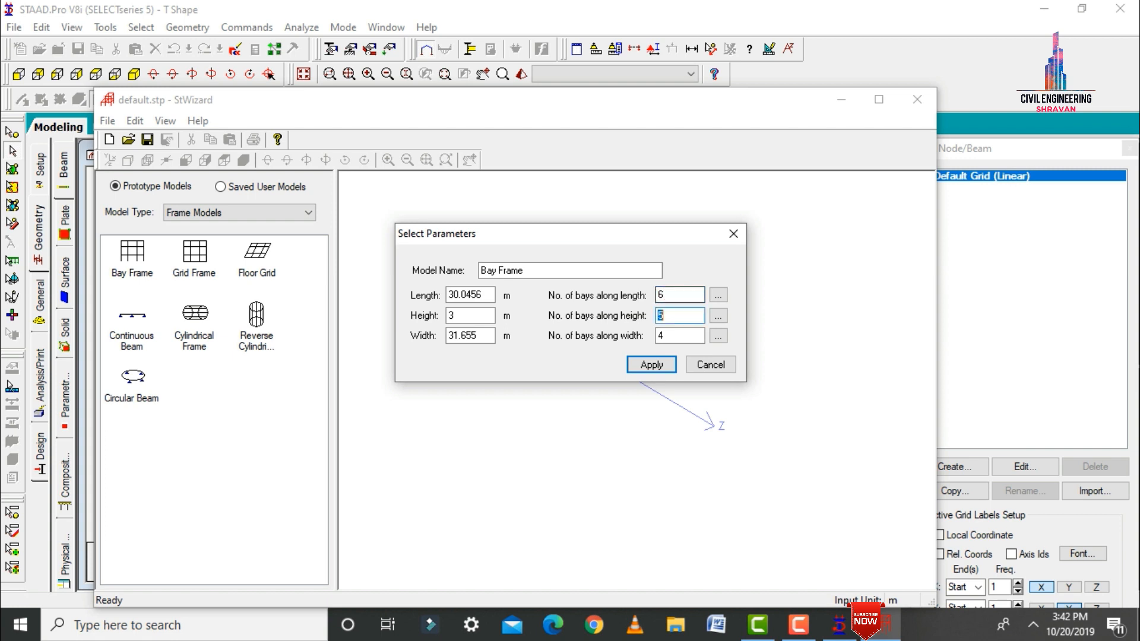
pyautogui.write('1')
pyautogui.press('Tab')
pyautogui.write('7')
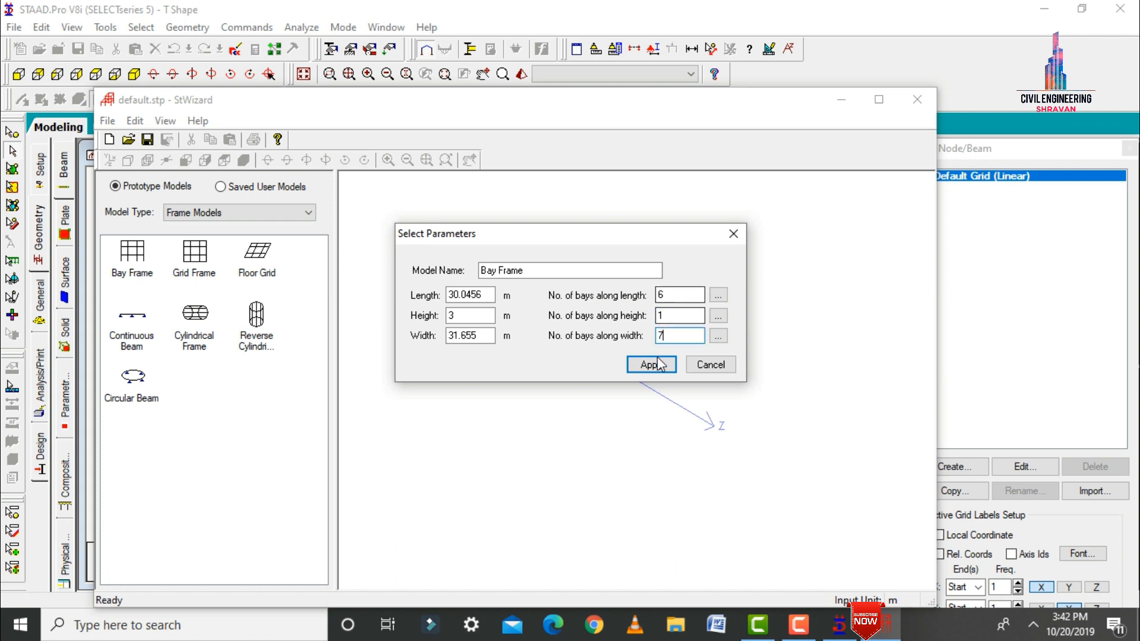
# Set bays 1 to 3 along the frame's length to 5.3850, 4.27 and 5.845 m.
pyautogui.click(716, 298)
pyautogui.click(564, 270)
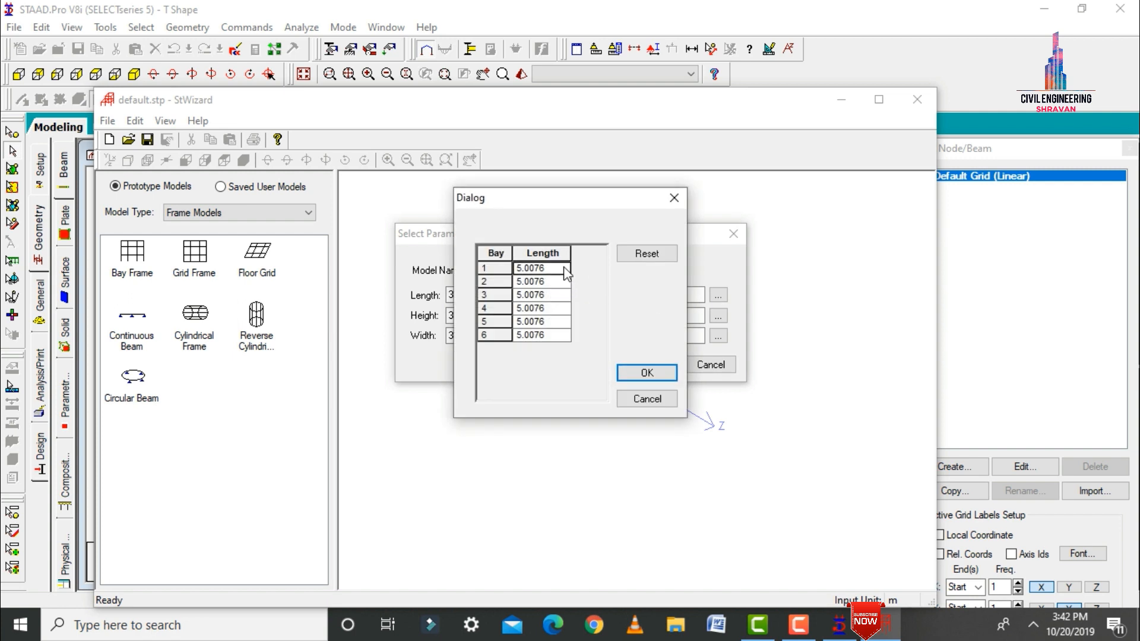
pyautogui.write('5.3850')
pyautogui.press('Return')
pyautogui.write('4.27')
pyautogui.press('Return')
pyautogui.write('5.845')
pyautogui.press('Return')
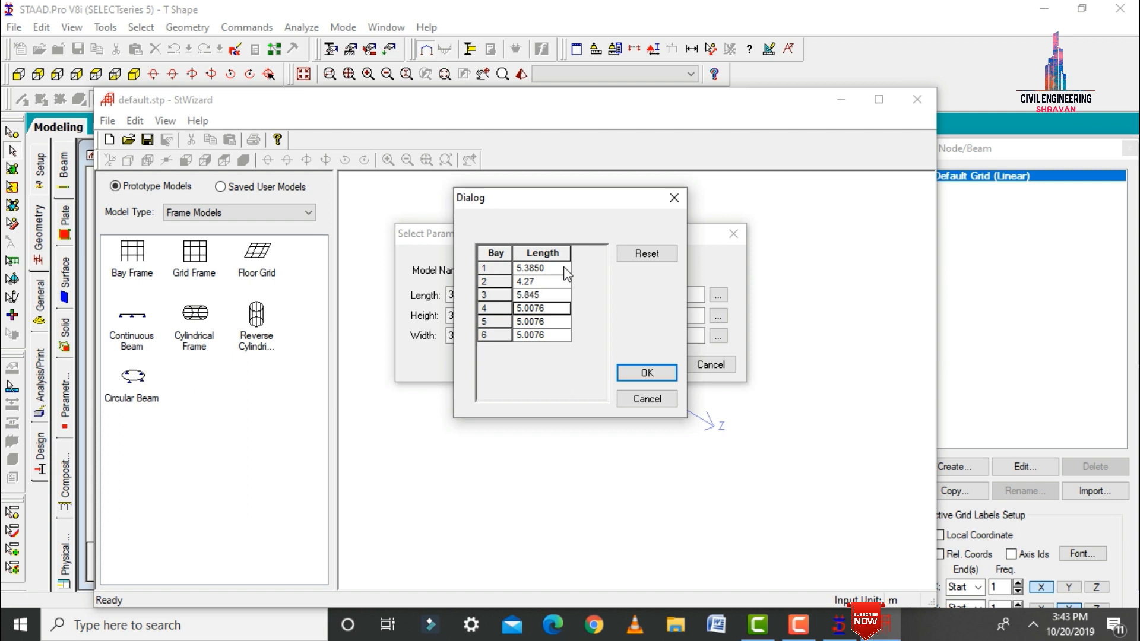
# Set bays 4 to 6 along the frame's length to 4.885, 4.275 and 5.3856 m, and accept the spacings.
pyautogui.write('4.885')
pyautogui.press('Down')
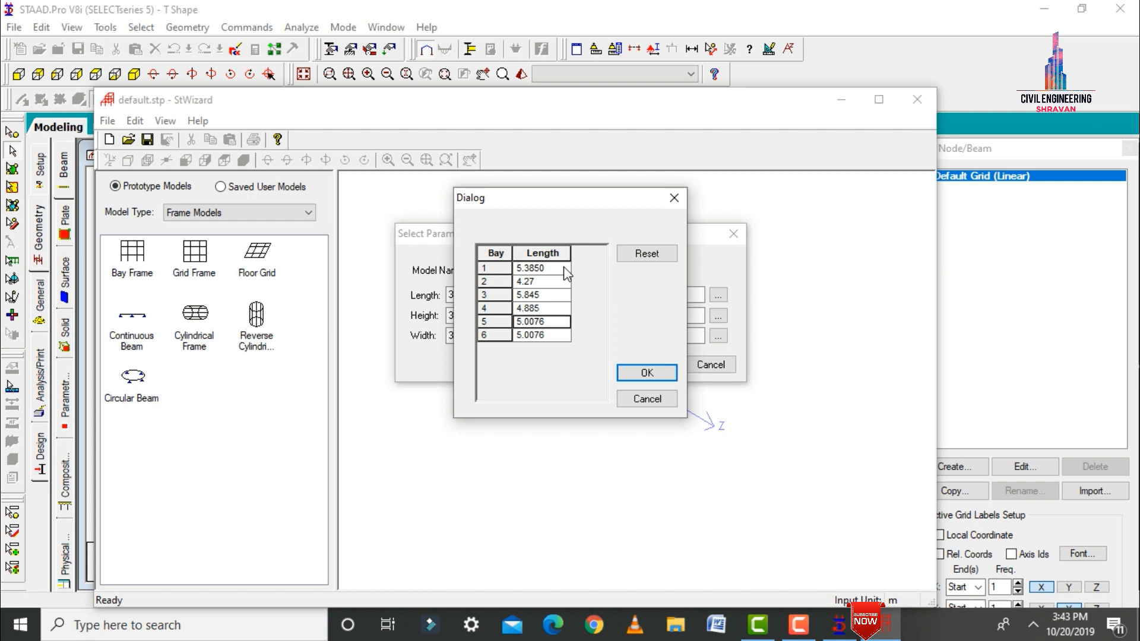
pyautogui.write('4.275')
pyautogui.press('Return')
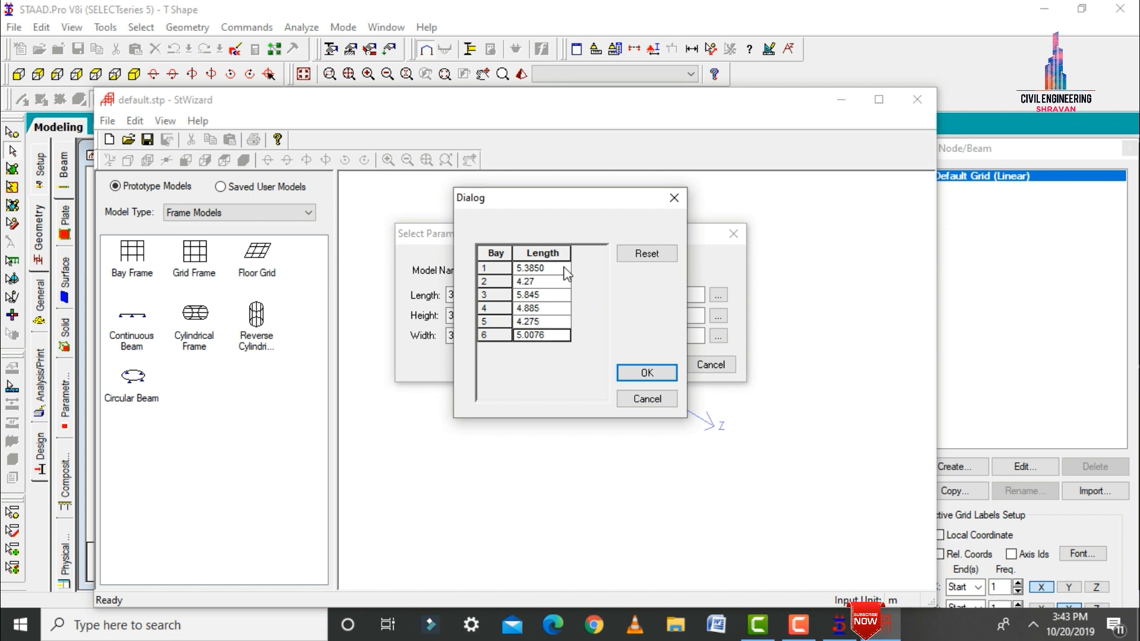
pyautogui.write('5.3856')
pyautogui.press('Return')
pyautogui.click(646, 373)
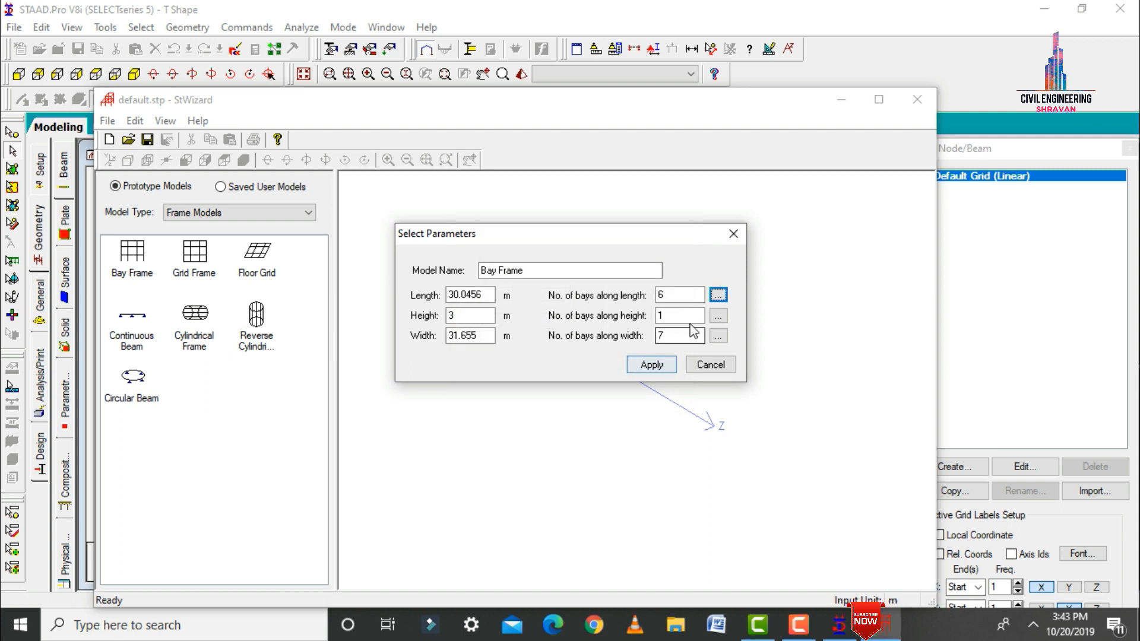
# Set bays 1 to 3 along the frame's width to 4.115, 3.54 and 4.115 m.
pyautogui.click(718, 336)
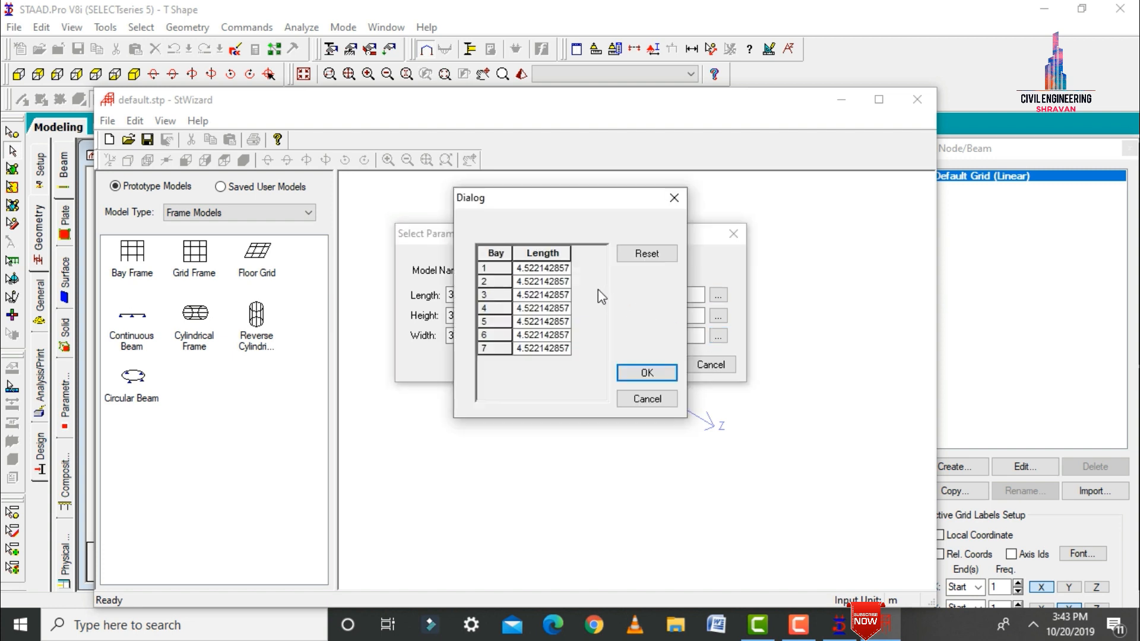
pyautogui.click(558, 270)
pyautogui.press('BackSpace')
pyautogui.write('4.115')
pyautogui.press('Return')
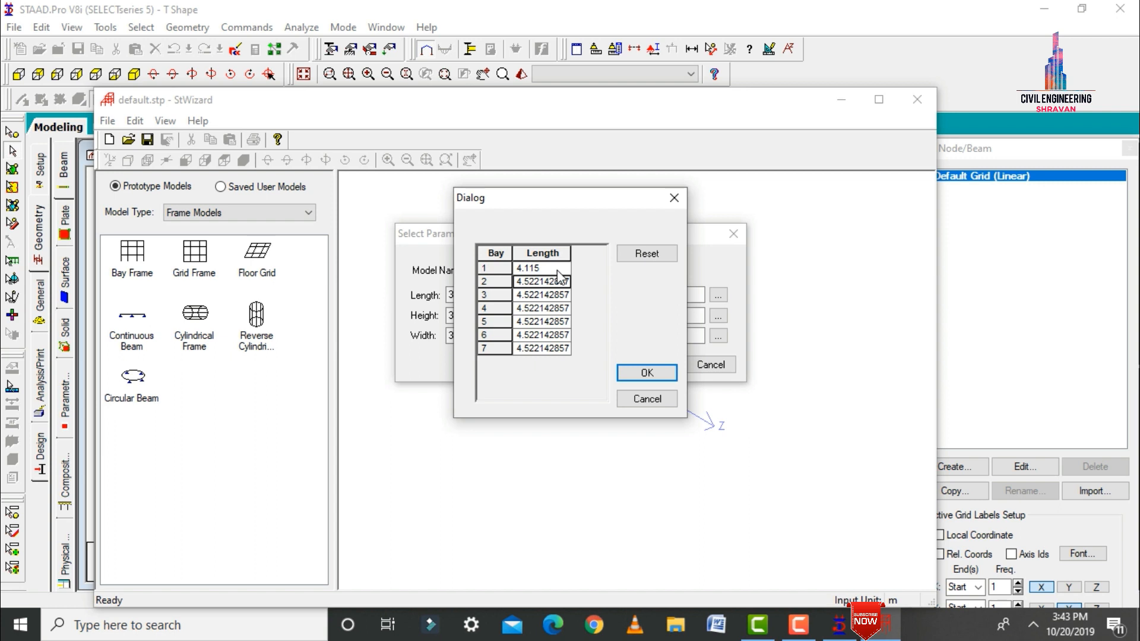
pyautogui.write('3.54')
pyautogui.press('Return')
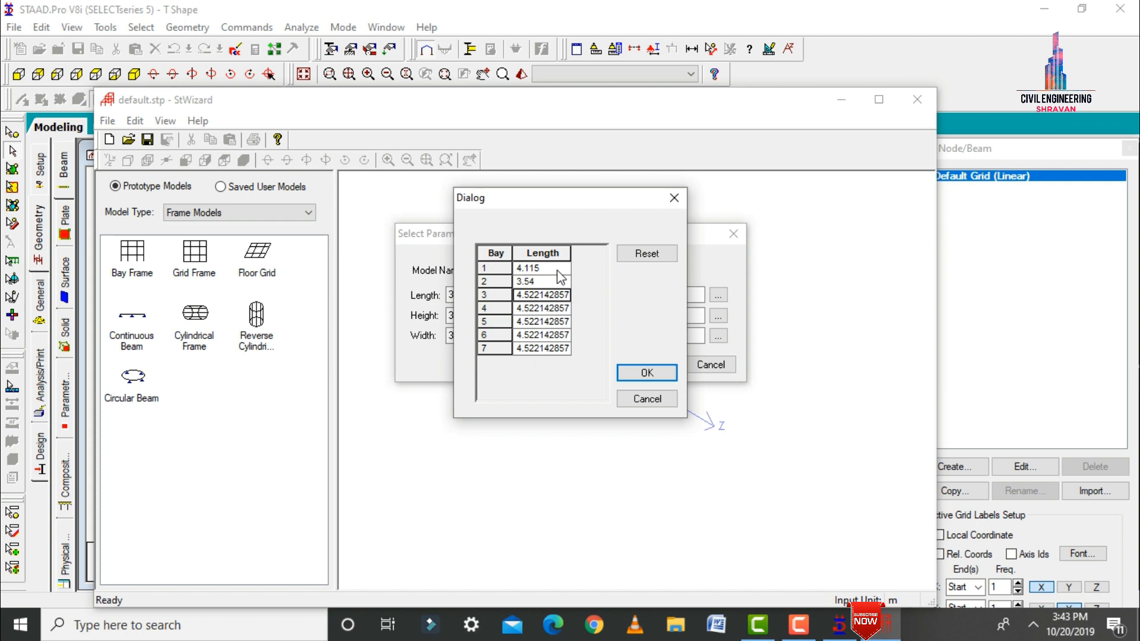
pyautogui.write('4.11')
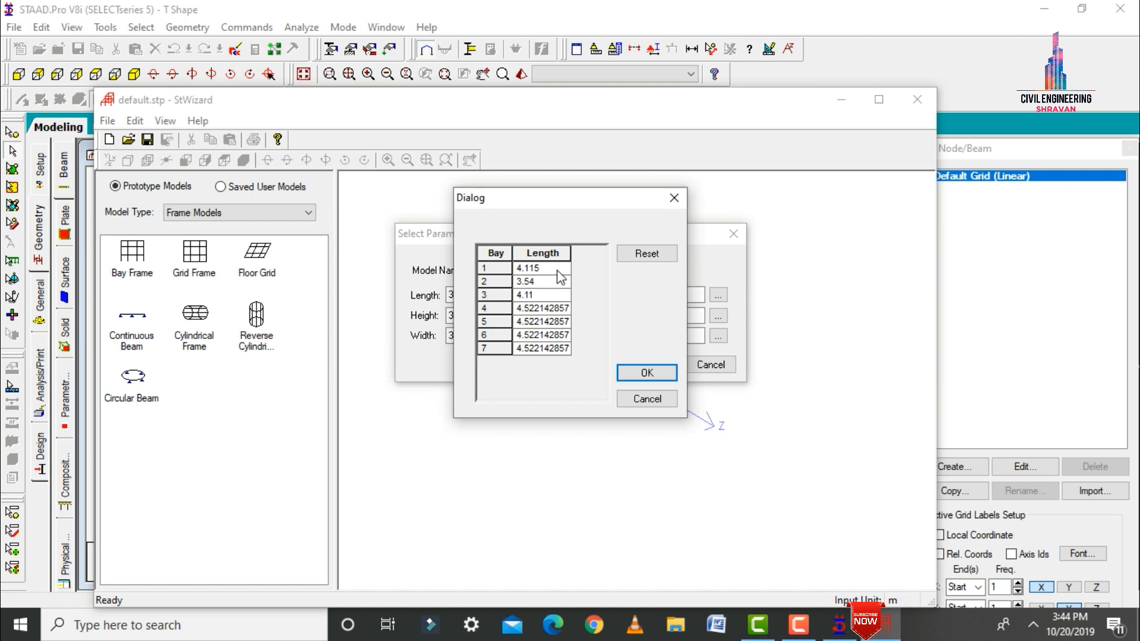
pyautogui.write('5')
pyautogui.press('Return')
# Set bays 4 to 7 along the frame's width to 5.23, 5, 4.27 and 5.385 m, and accept the spacings.
pyautogui.write('5.23')
pyautogui.press('Down')
pyautogui.write('5')
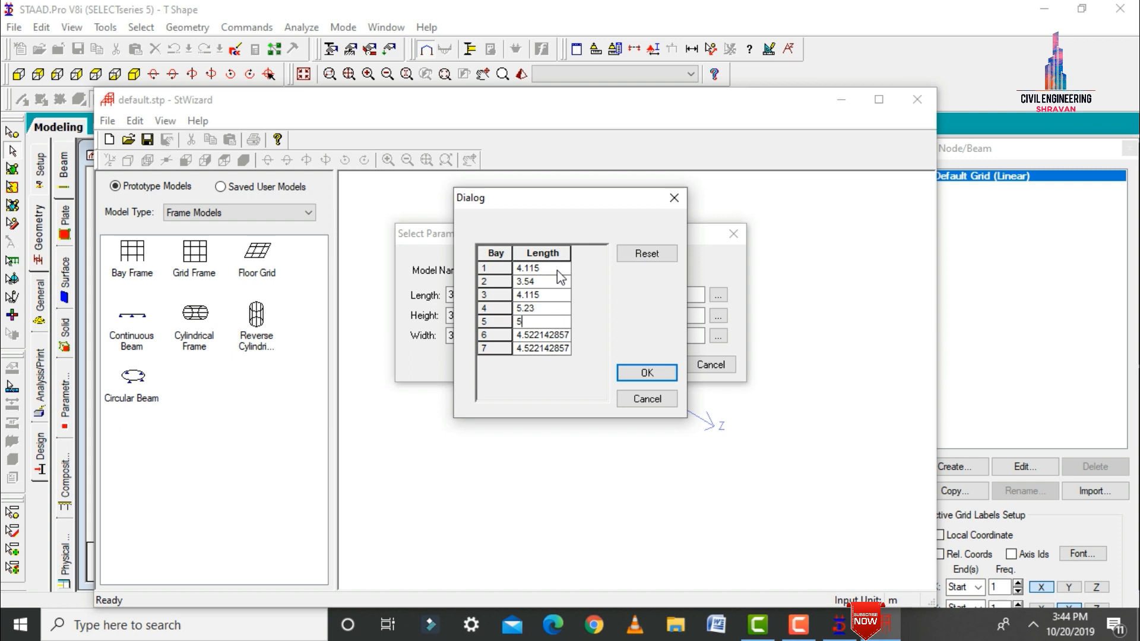
pyautogui.press('Down')
pyautogui.write('4.27')
pyautogui.press('Down')
pyautogui.write('5.')
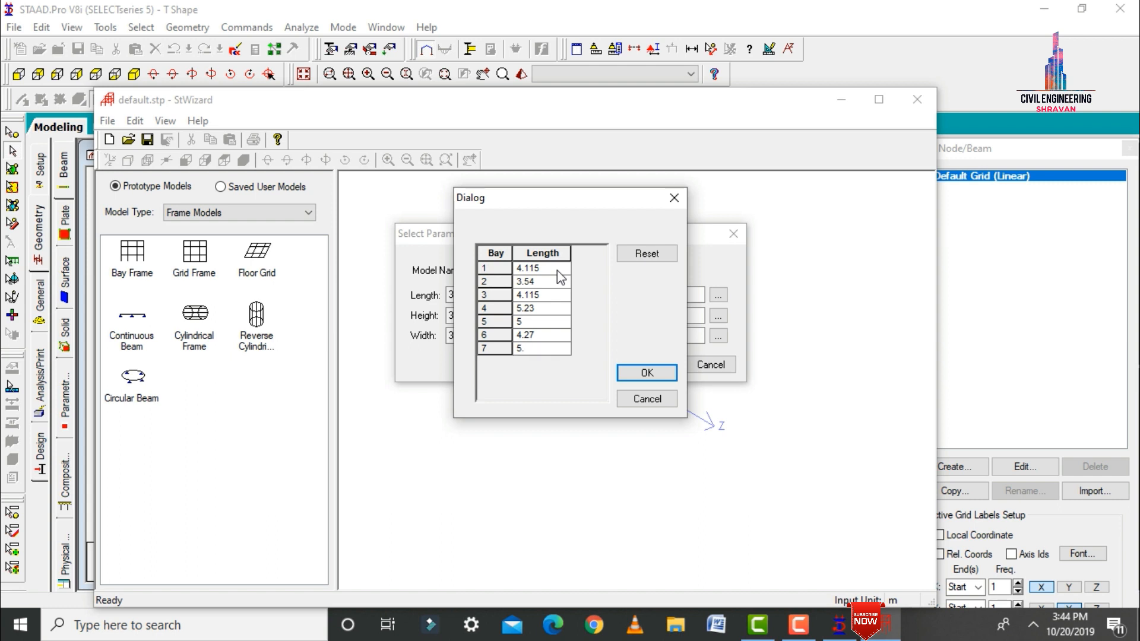
pyautogui.write('385')
pyautogui.click(639, 371)
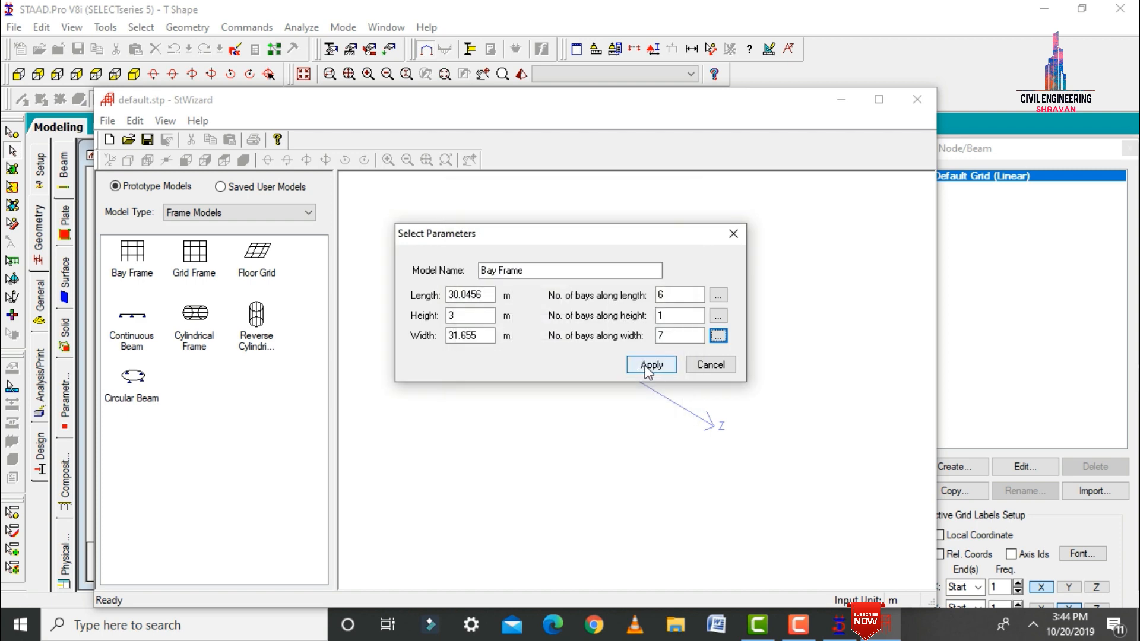
# Generate the bay frame and merge the prototype into the STAAD.Pro model at its default position.
pyautogui.click(655, 365)
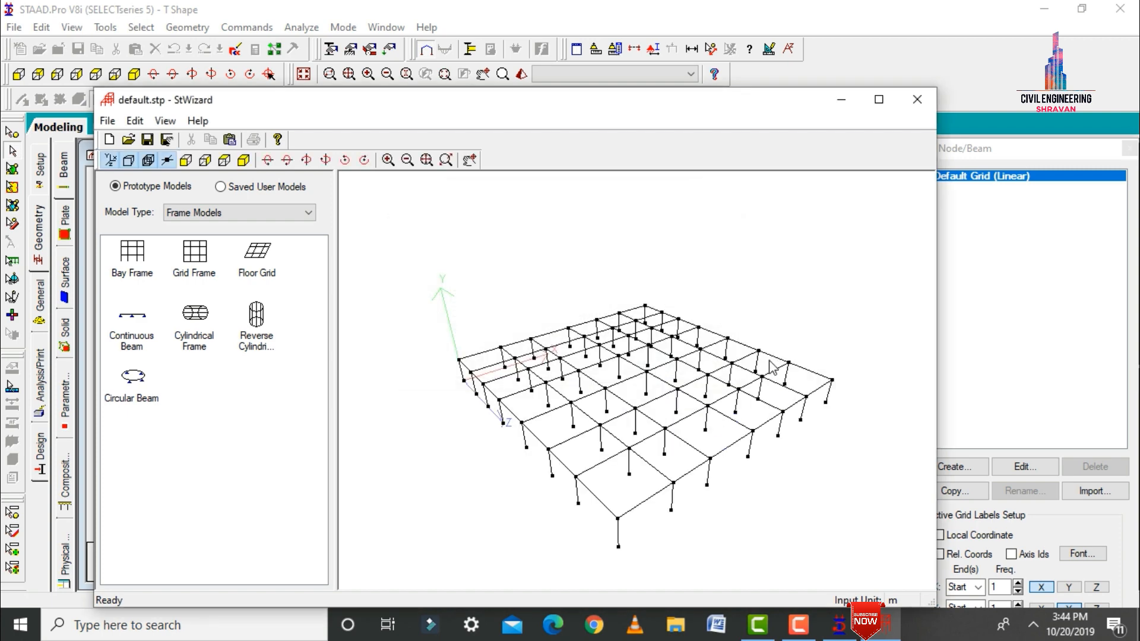
pyautogui.moveTo(770, 361); pyautogui.dragTo(754, 382)
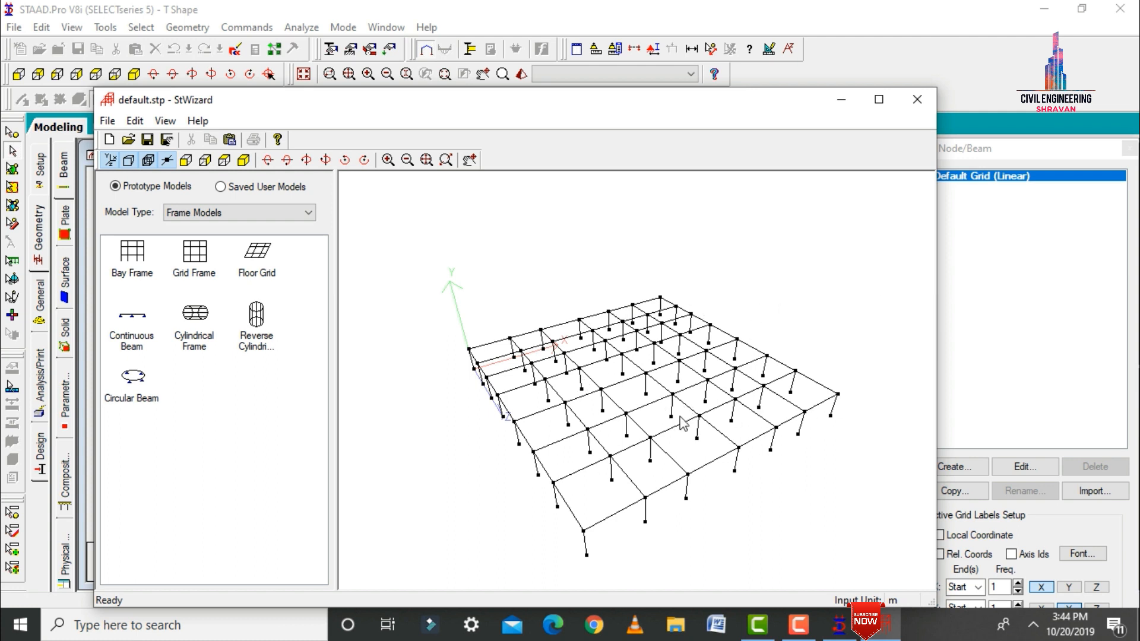
pyautogui.click(916, 102)
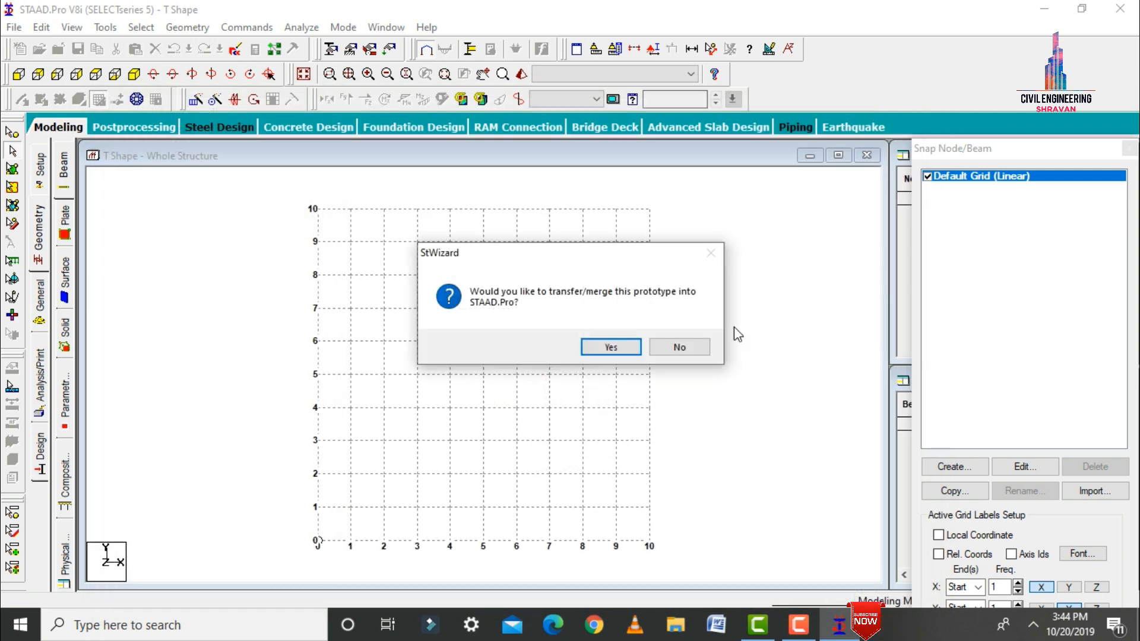
pyautogui.click(622, 355)
pyautogui.click(656, 243)
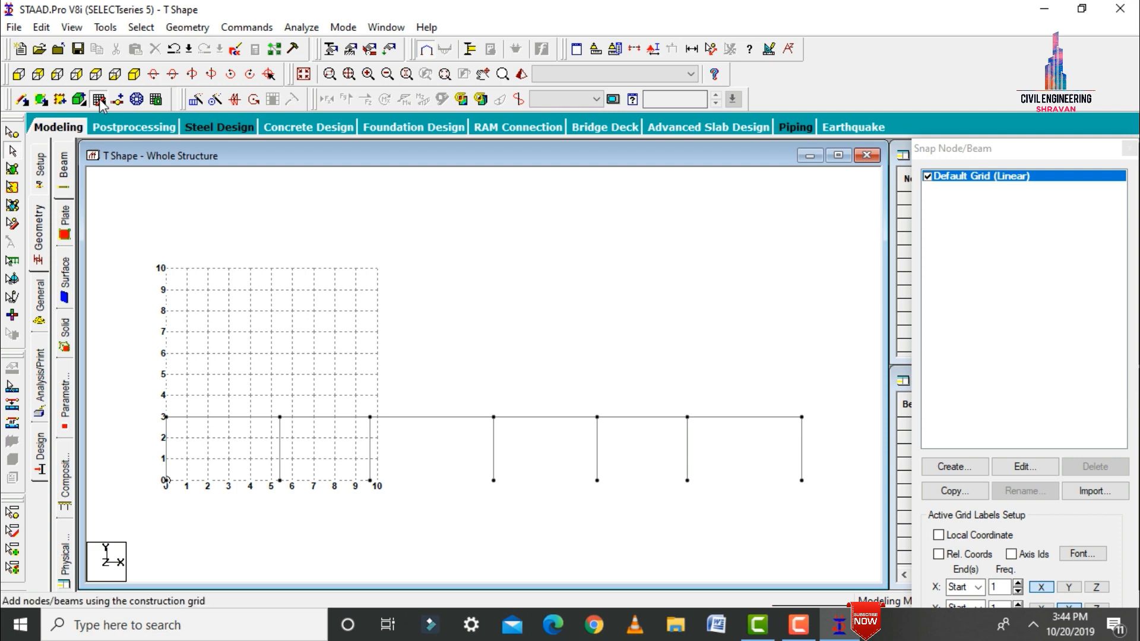
# Delete the beams and columns of the two-by-four bay blocks at both rear corners of the plan, including their orphaned nodes.
pyautogui.click(98, 99)
pyautogui.click(98, 77)
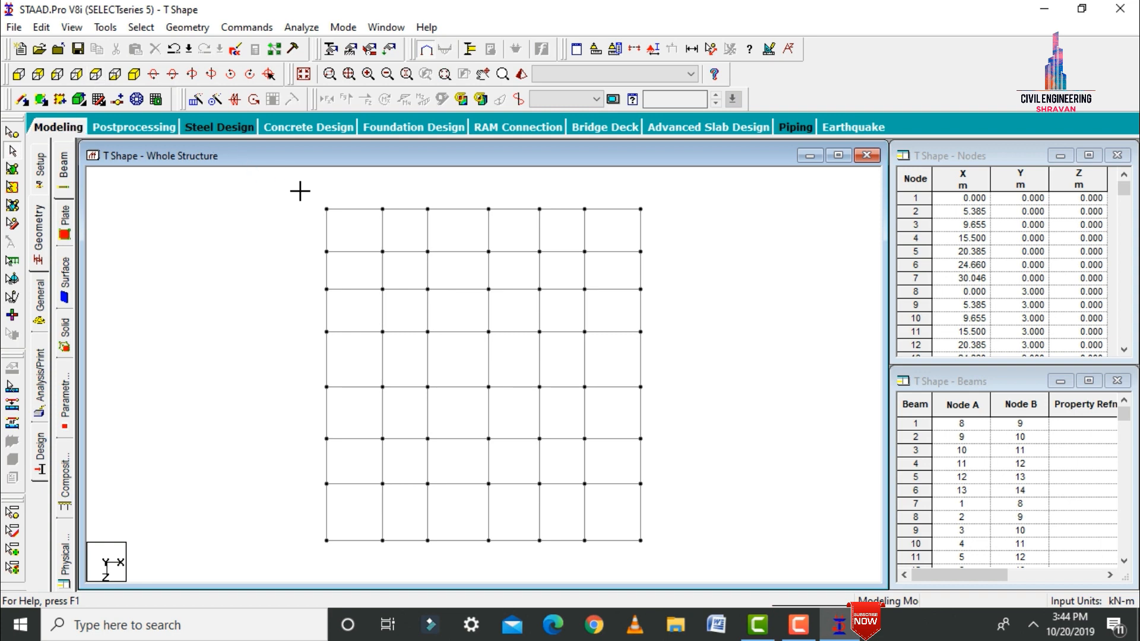
pyautogui.moveTo(300, 191); pyautogui.dragTo(422, 327)
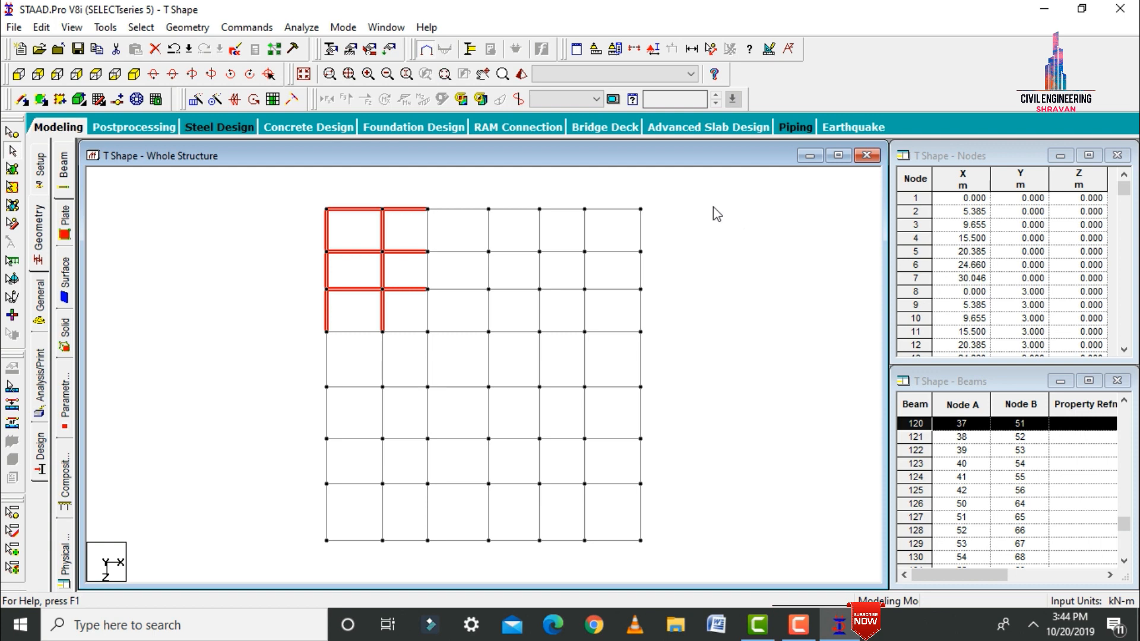
pyautogui.moveTo(703, 191); pyautogui.dragTo(553, 382)
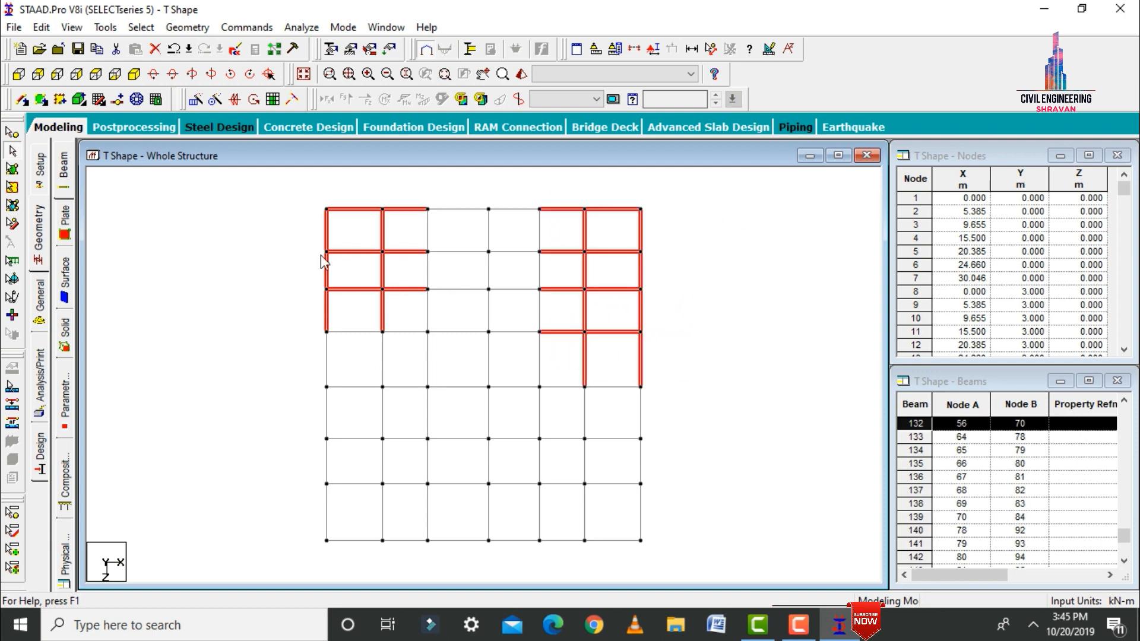
pyautogui.moveTo(295, 187); pyautogui.dragTo(423, 387)
pyautogui.press('Delete')
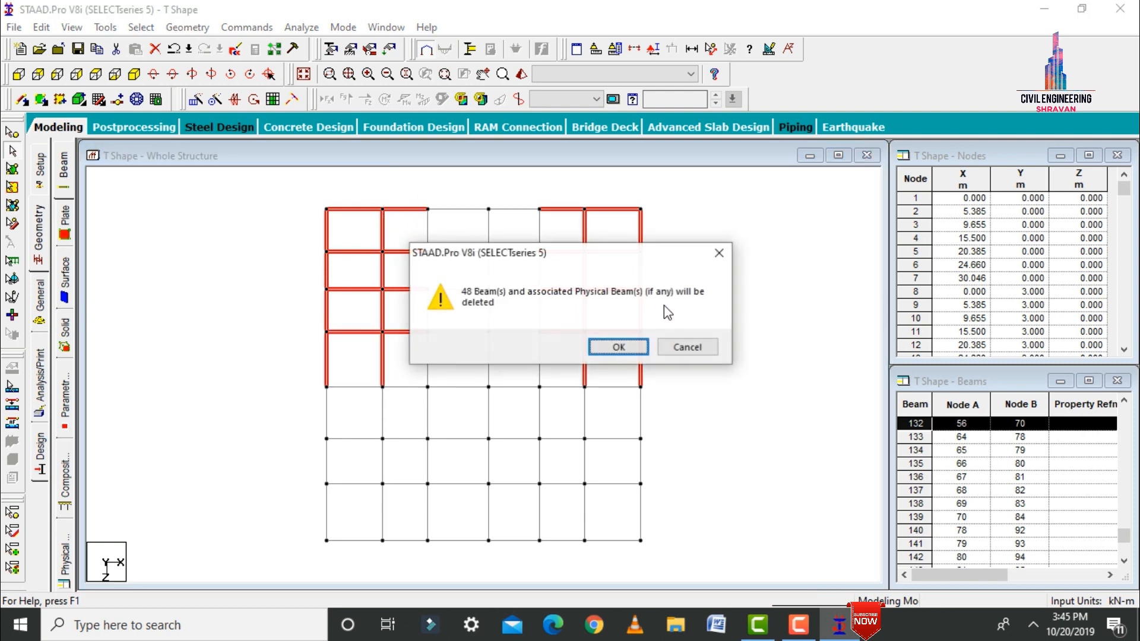
pyautogui.press('Return')
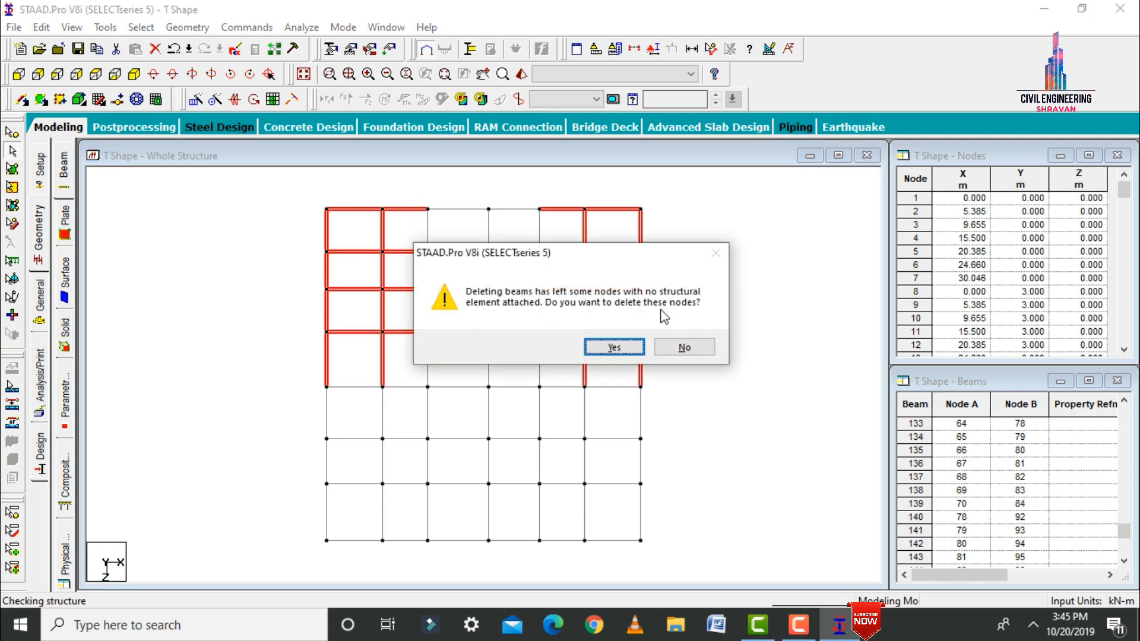
pyautogui.click(613, 354)
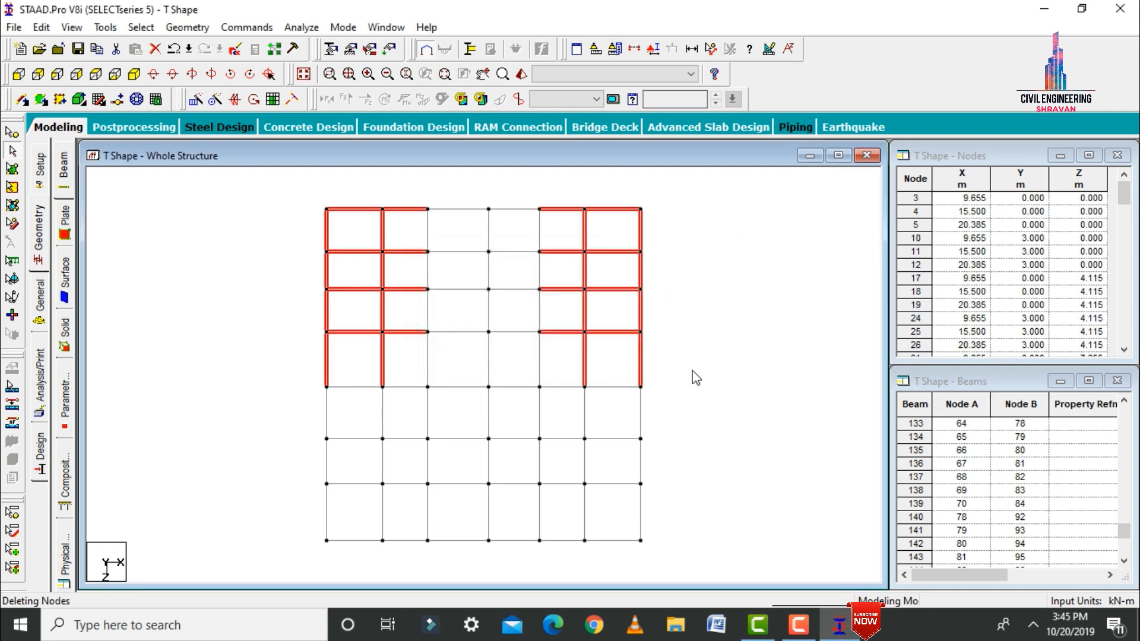
pyautogui.click(135, 75)
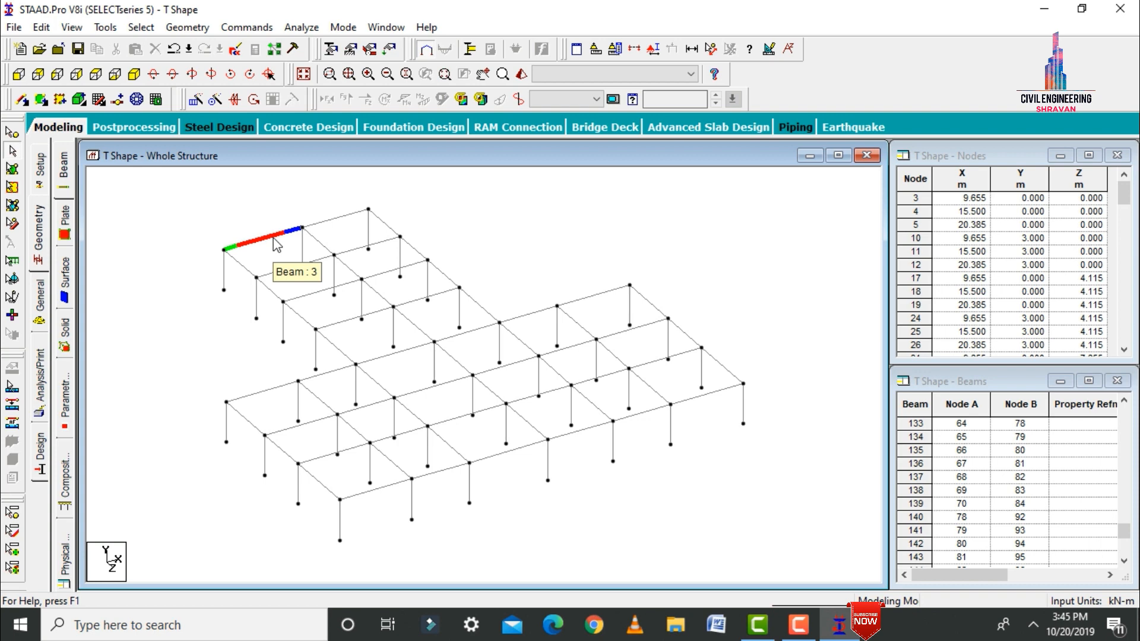
# Copy all the floor beams and paste them 3 m higher along Y as a second level.
pyautogui.click(18, 74)
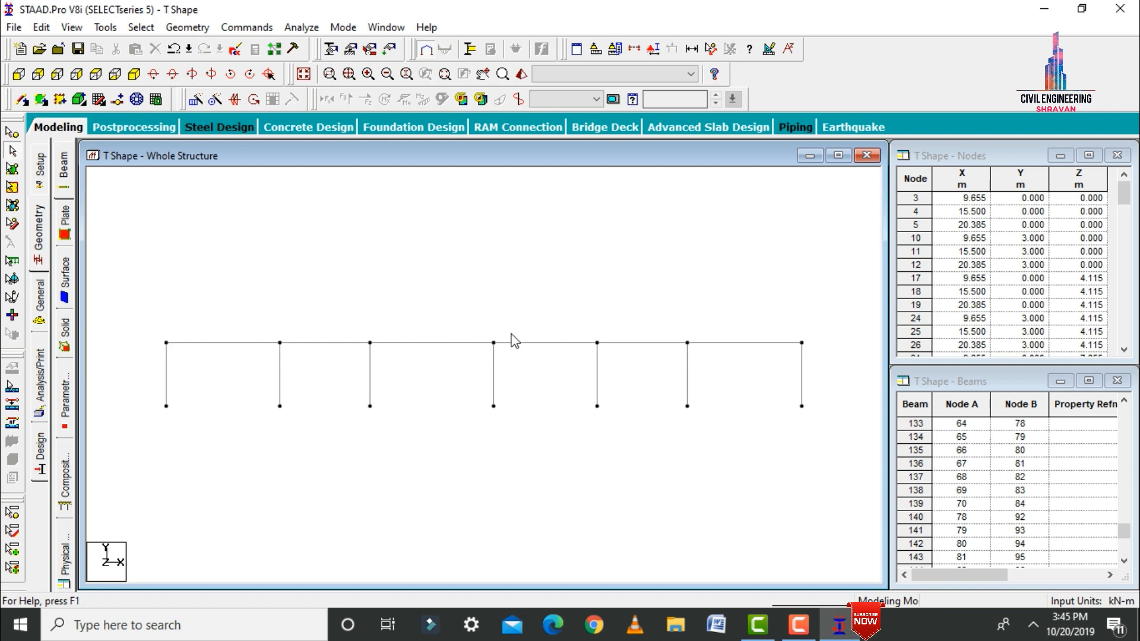
pyautogui.moveTo(819, 356); pyautogui.dragTo(151, 306)
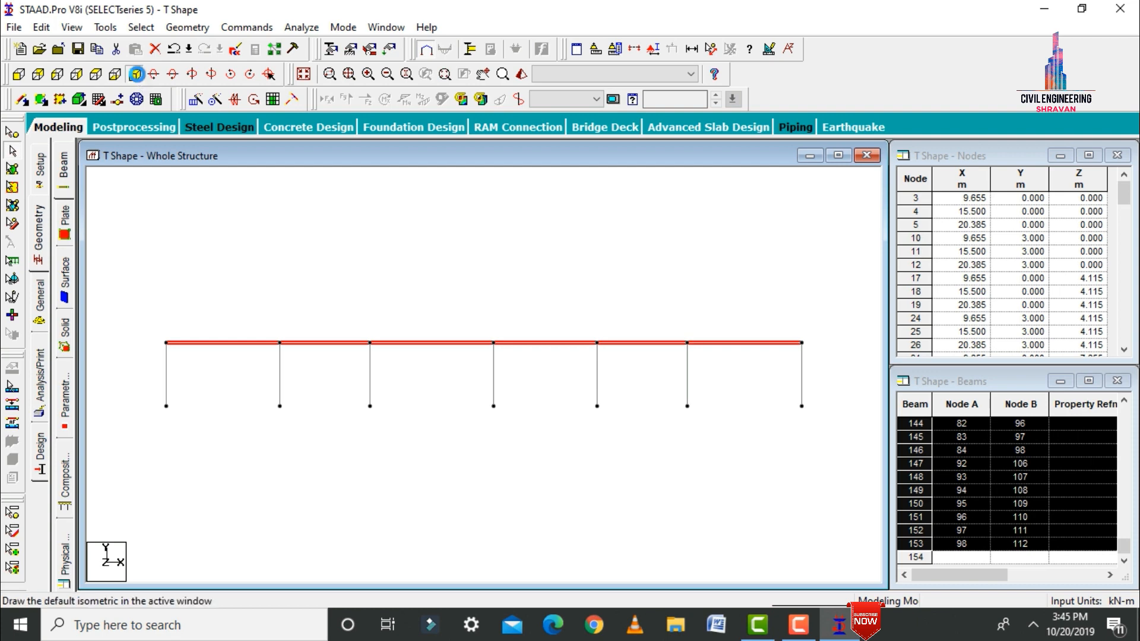
pyautogui.click(98, 98)
pyautogui.rightClick(178, 270)
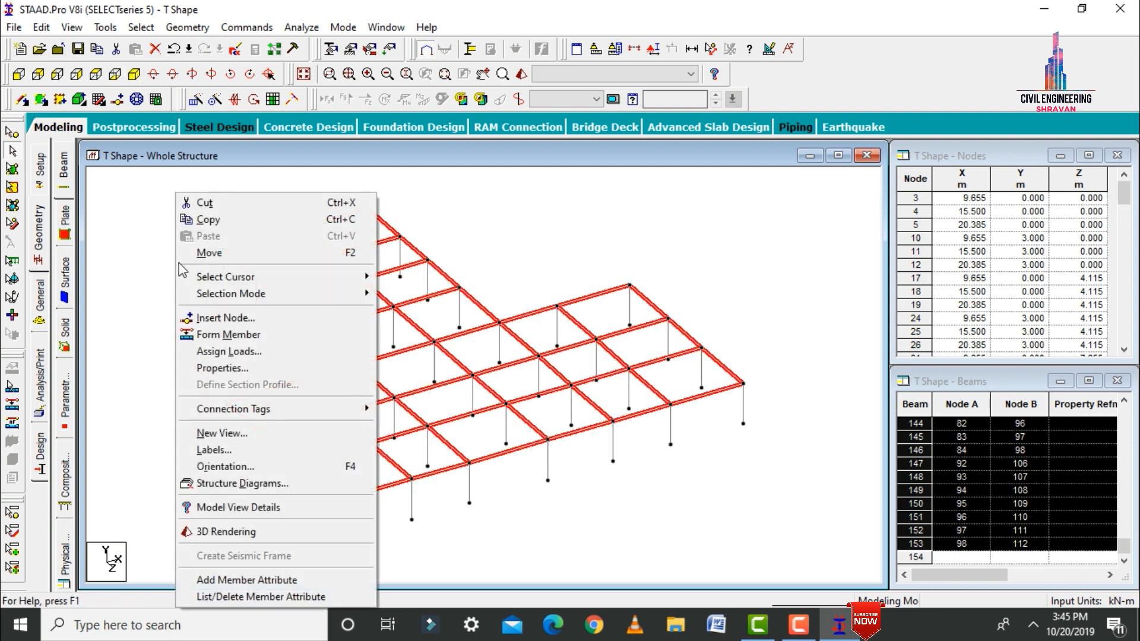
pyautogui.click(218, 223)
pyautogui.rightClick(219, 223)
pyautogui.click(244, 236)
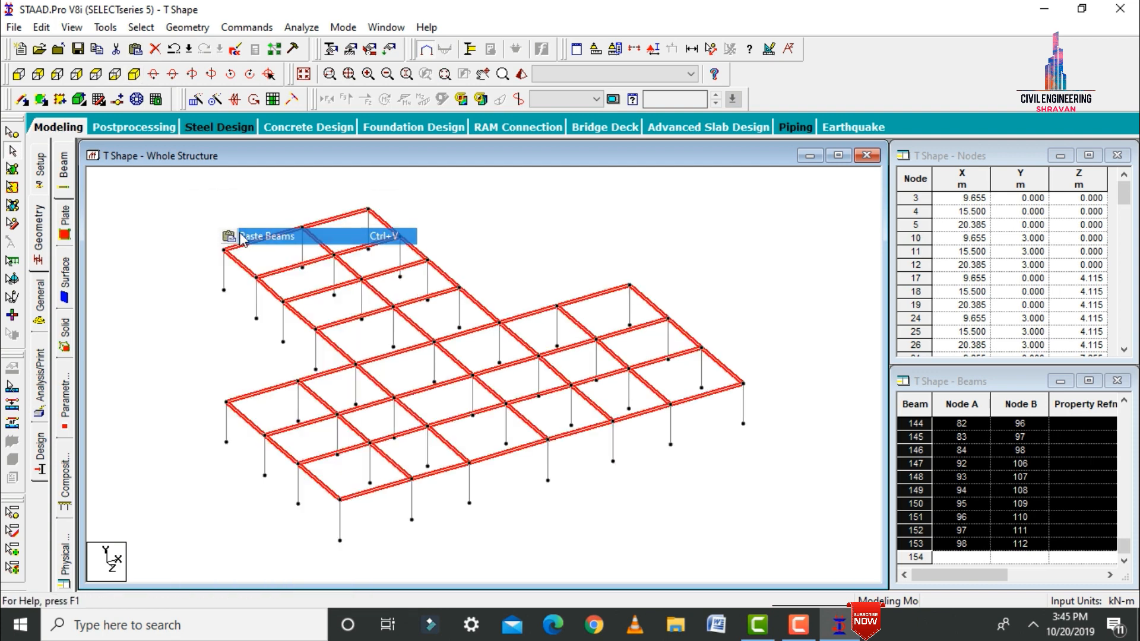
pyautogui.doubleClick(506, 349)
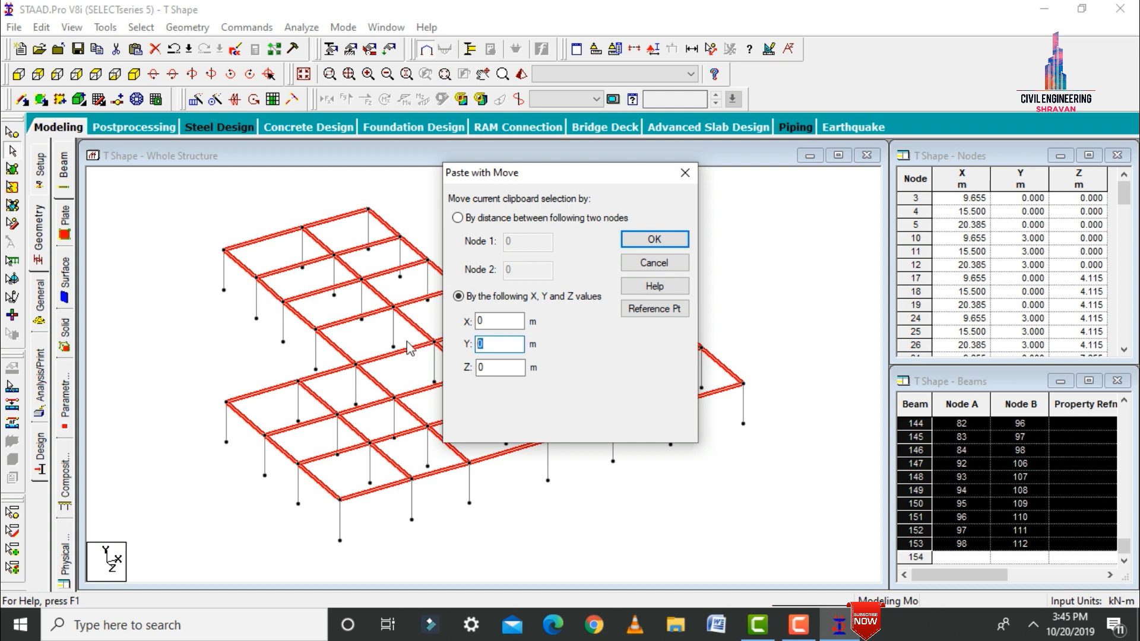
pyautogui.press('Return')
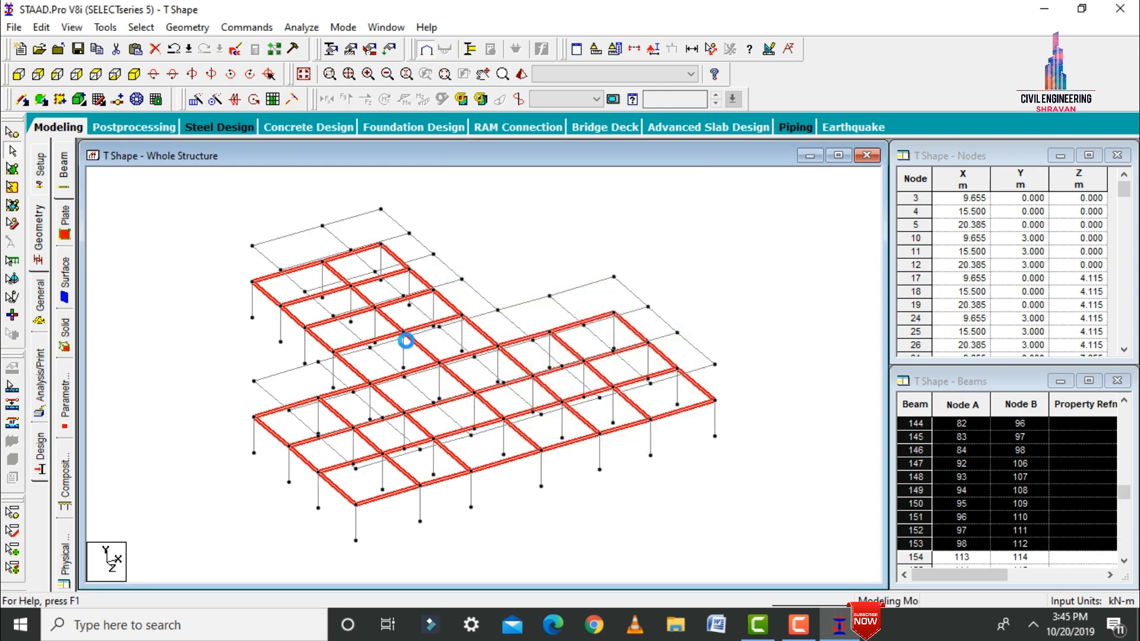
# Select the nodes of both beam levels and connect beams along the Y axis to create the upper-storey columns.
pyautogui.click(19, 74)
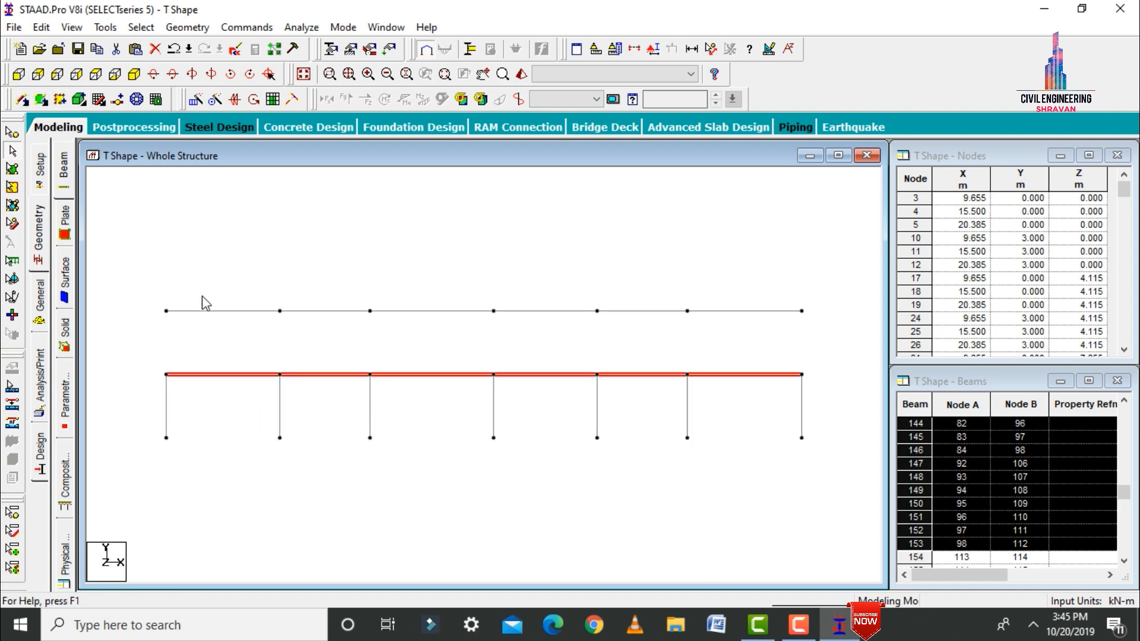
pyautogui.click(204, 301)
pyautogui.click(13, 136)
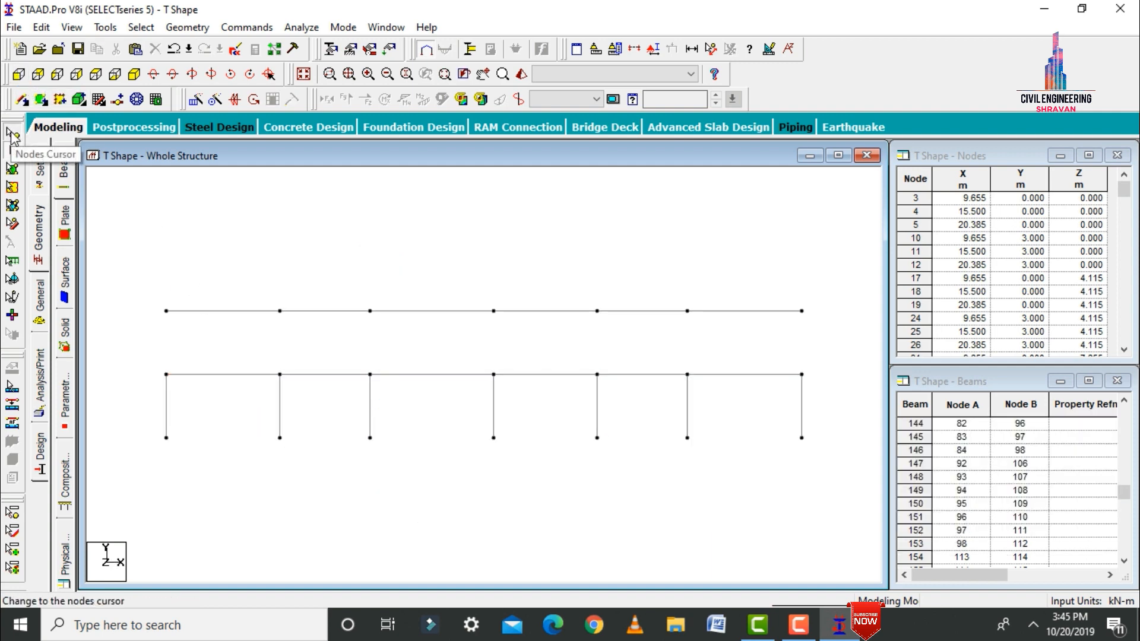
pyautogui.moveTo(146, 274)
pyautogui.mouseDown()
pyautogui.moveTo(553, 392)
pyautogui.moveTo(822, 372)
pyautogui.moveTo(827, 385)
pyautogui.moveTo(706, 341)
pyautogui.moveTo(276, 271)
pyautogui.moveTo(125, 272)
pyautogui.mouseUp()
pyautogui.click(135, 74)
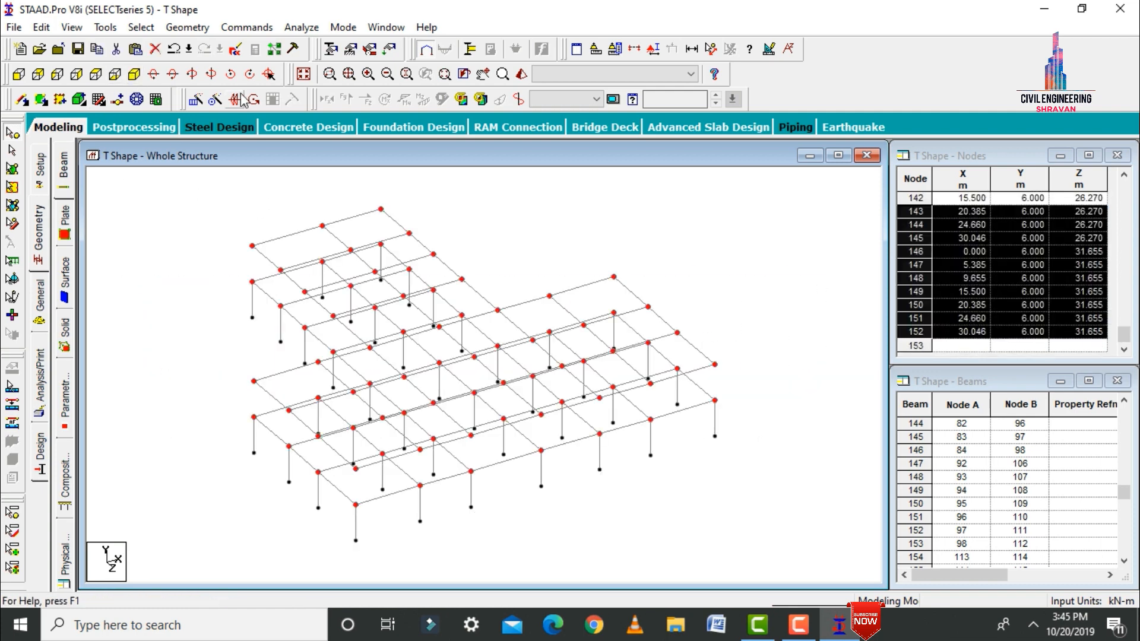
pyautogui.click(181, 28)
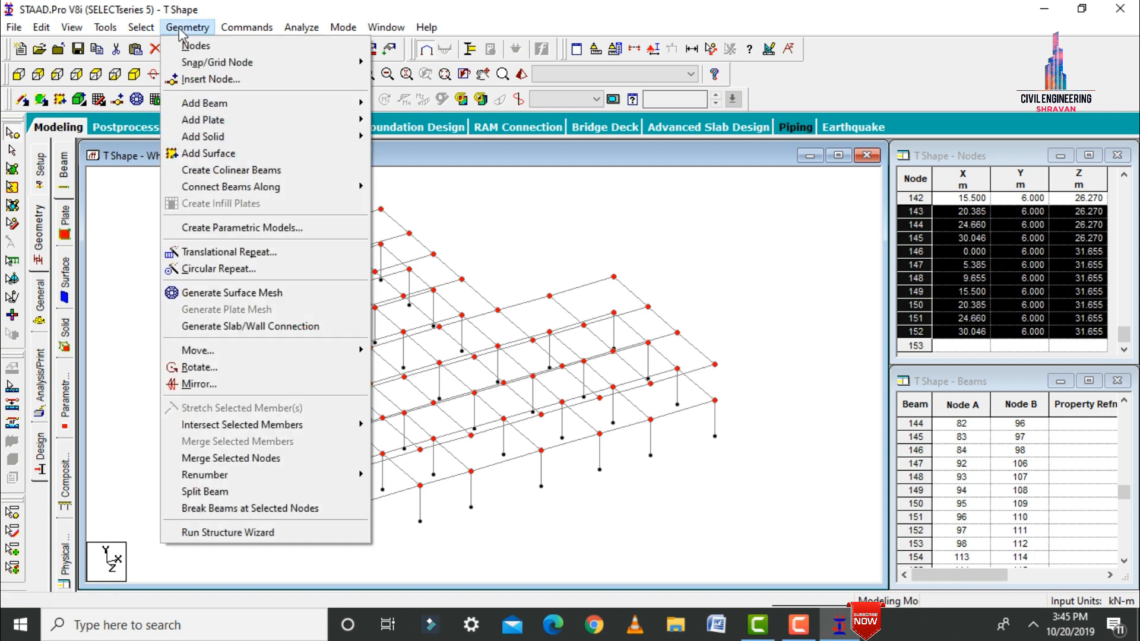
pyautogui.moveTo(205, 194)
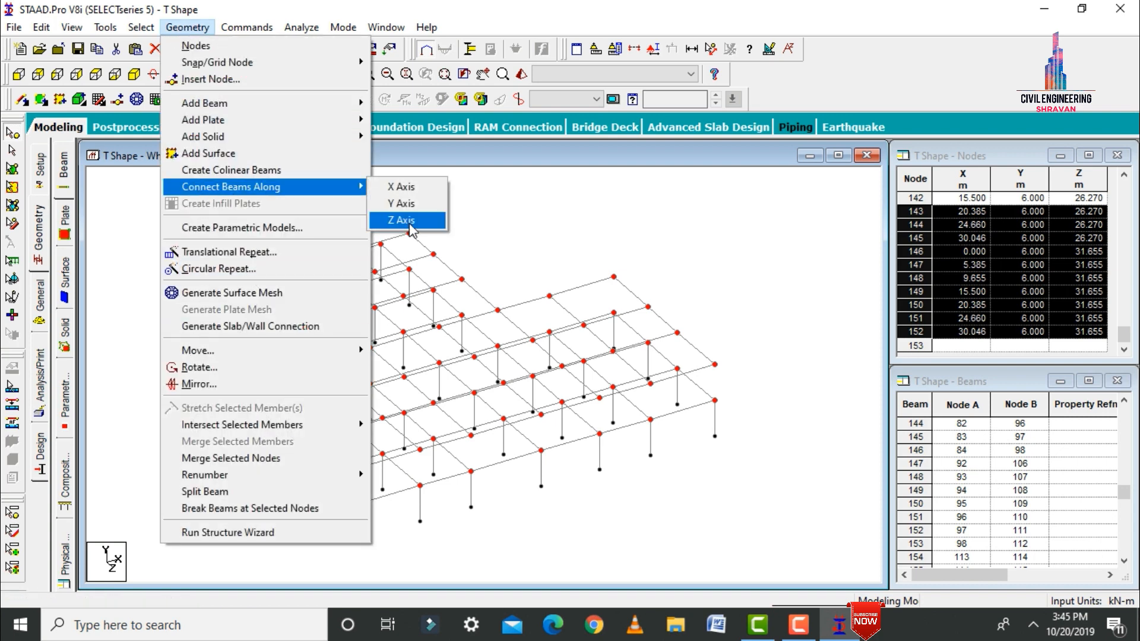
pyautogui.click(401, 219)
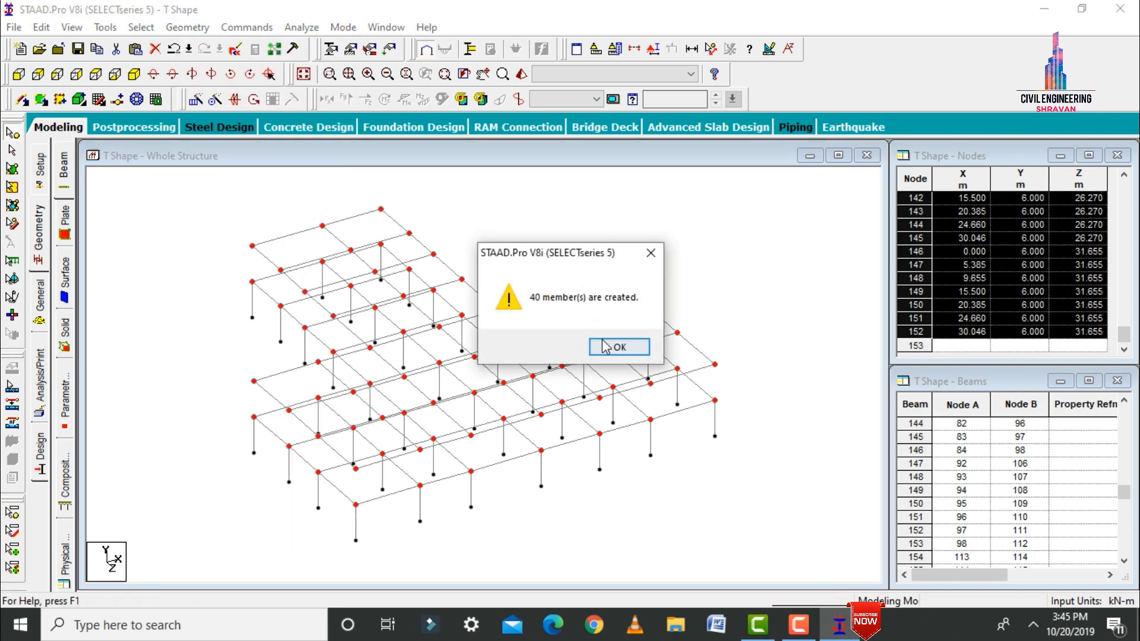
pyautogui.click(620, 347)
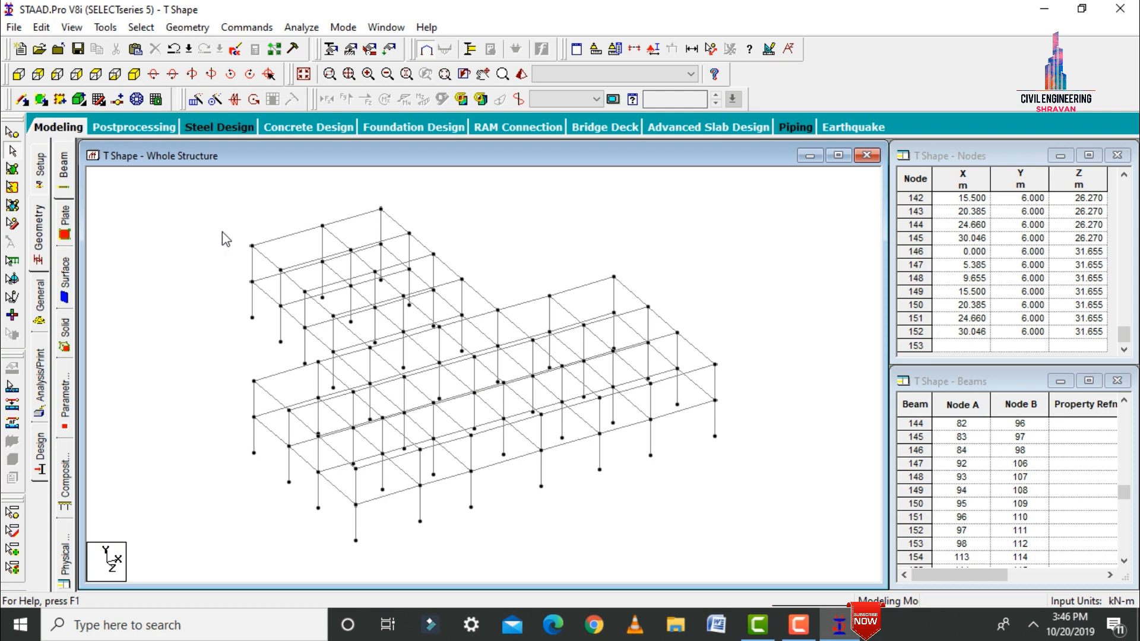
# Section the view with a selection window so that only the upper storey is shown, in isometric.
pyautogui.click(18, 78)
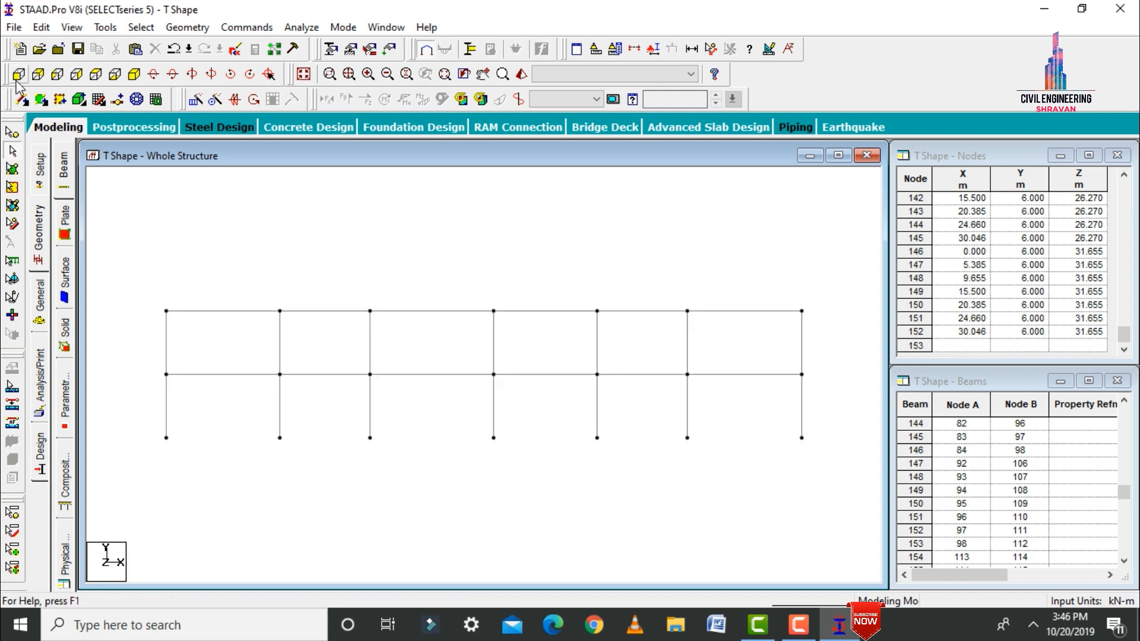
pyautogui.click(634, 50)
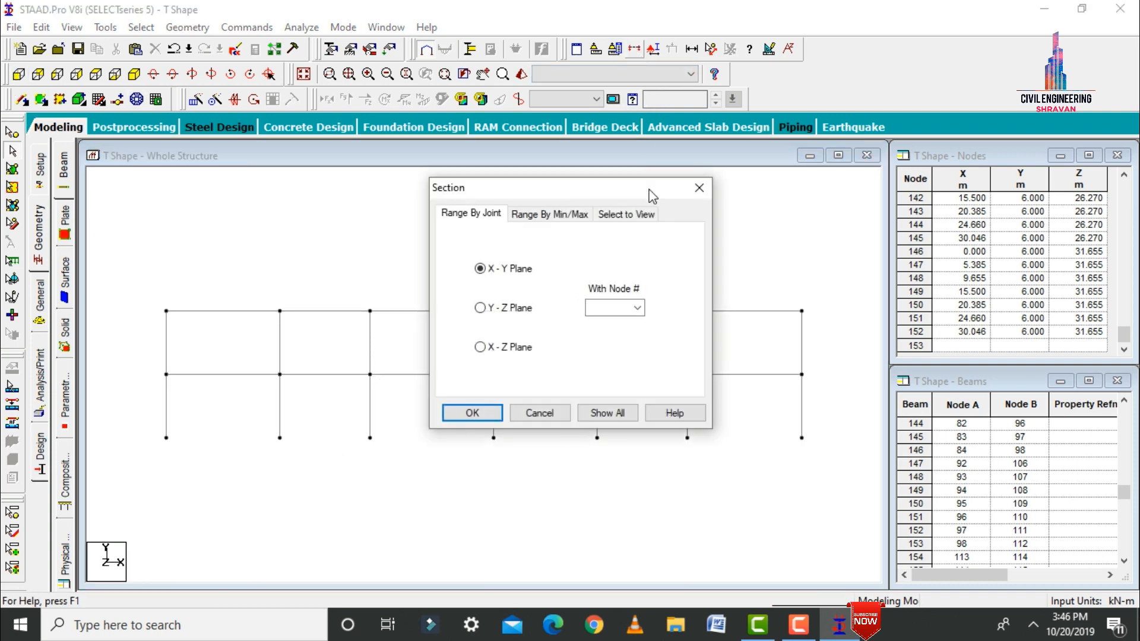
pyautogui.click(627, 214)
pyautogui.click(472, 413)
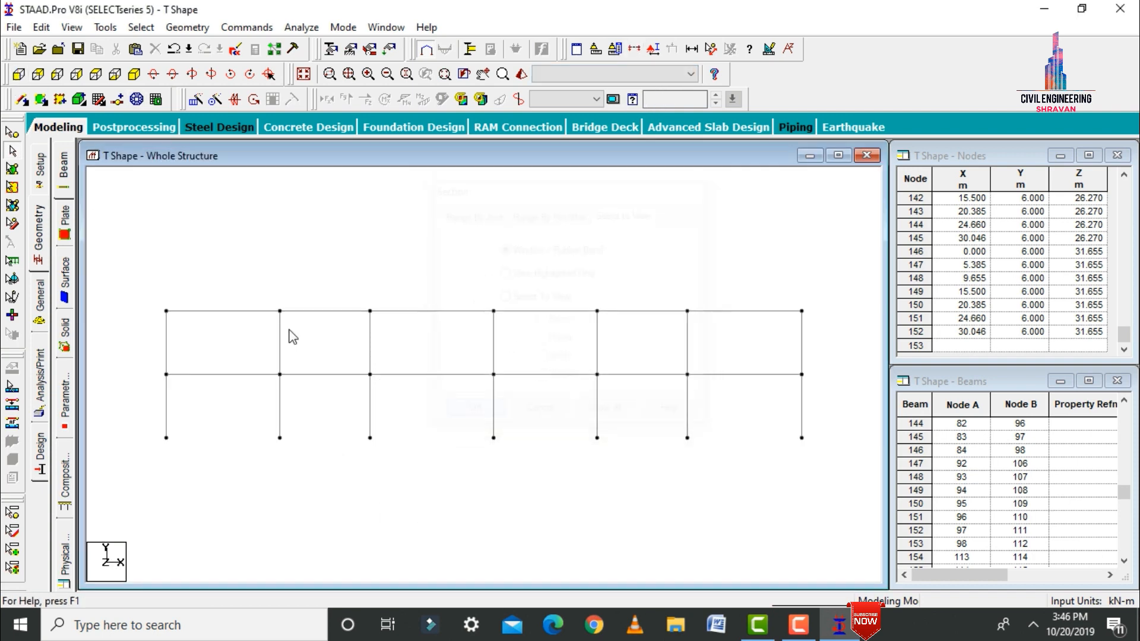
pyautogui.moveTo(139, 289); pyautogui.dragTo(823, 372)
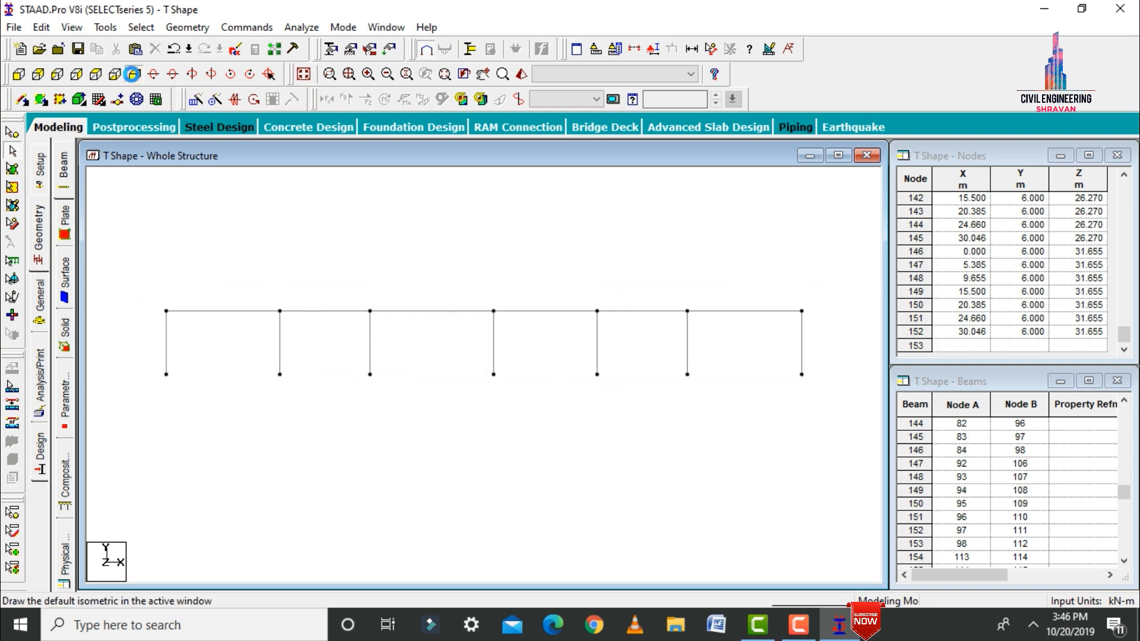
pyautogui.click(135, 74)
# Add four-noded plates over the two bays in the rearmost row of the T's stem on the upper level.
pyautogui.click(41, 100)
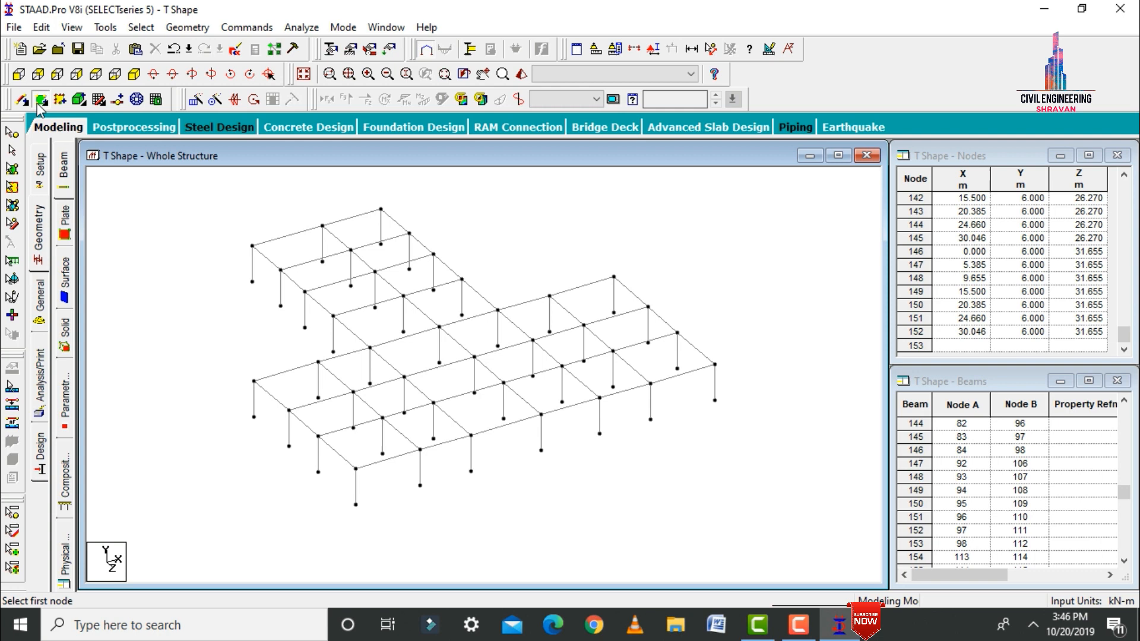
pyautogui.click(252, 245)
pyautogui.click(322, 226)
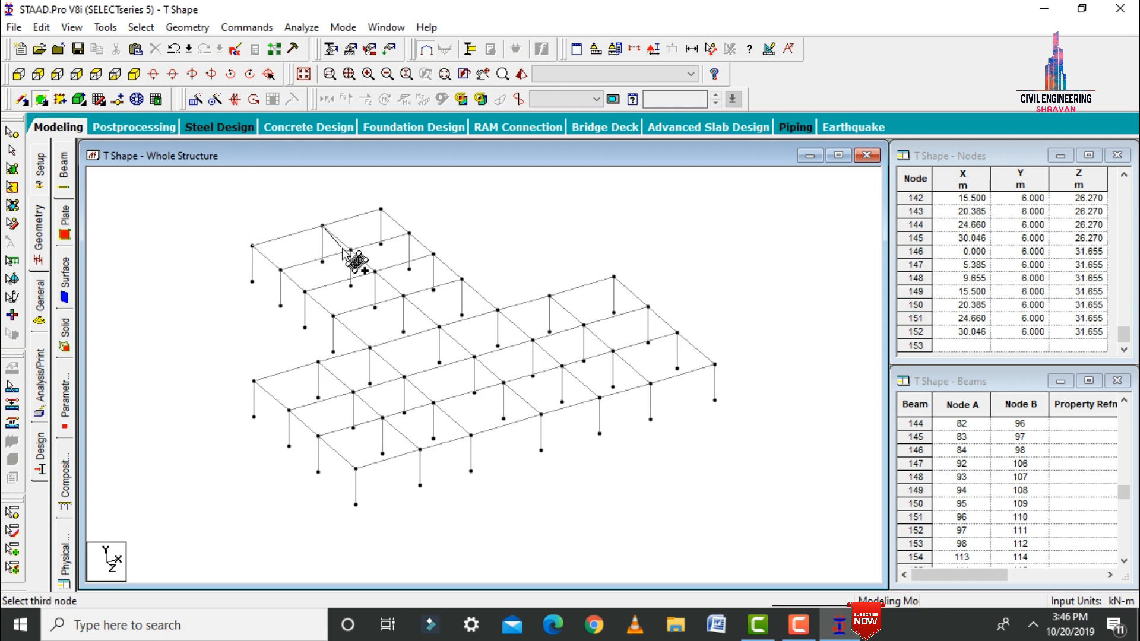
pyautogui.click(351, 250)
pyautogui.click(280, 270)
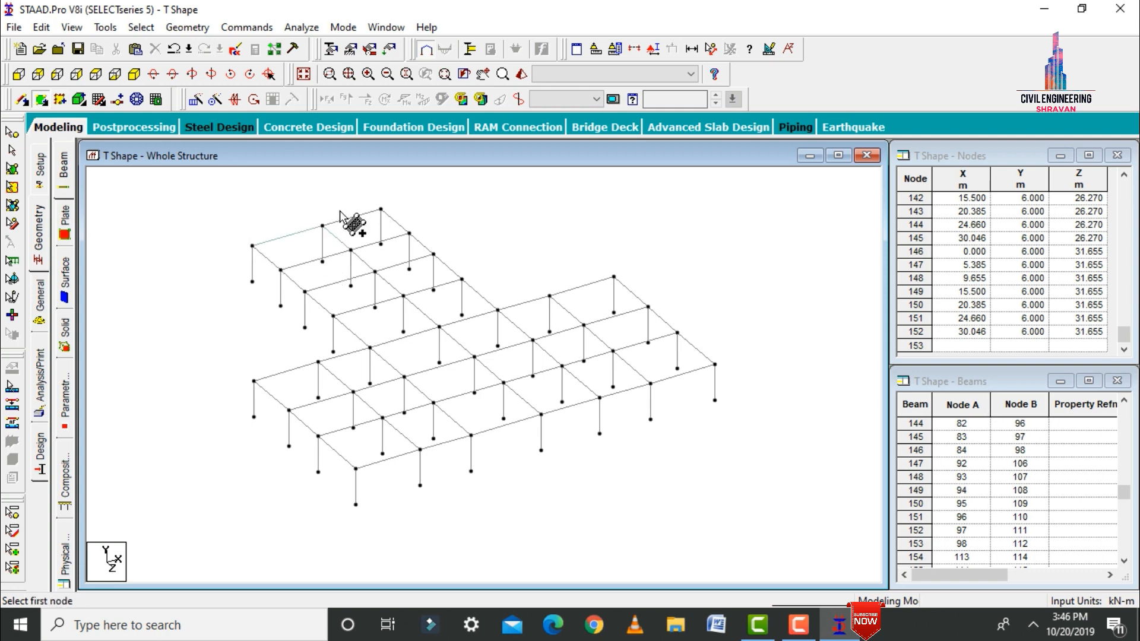
pyautogui.click(322, 225)
pyautogui.click(381, 209)
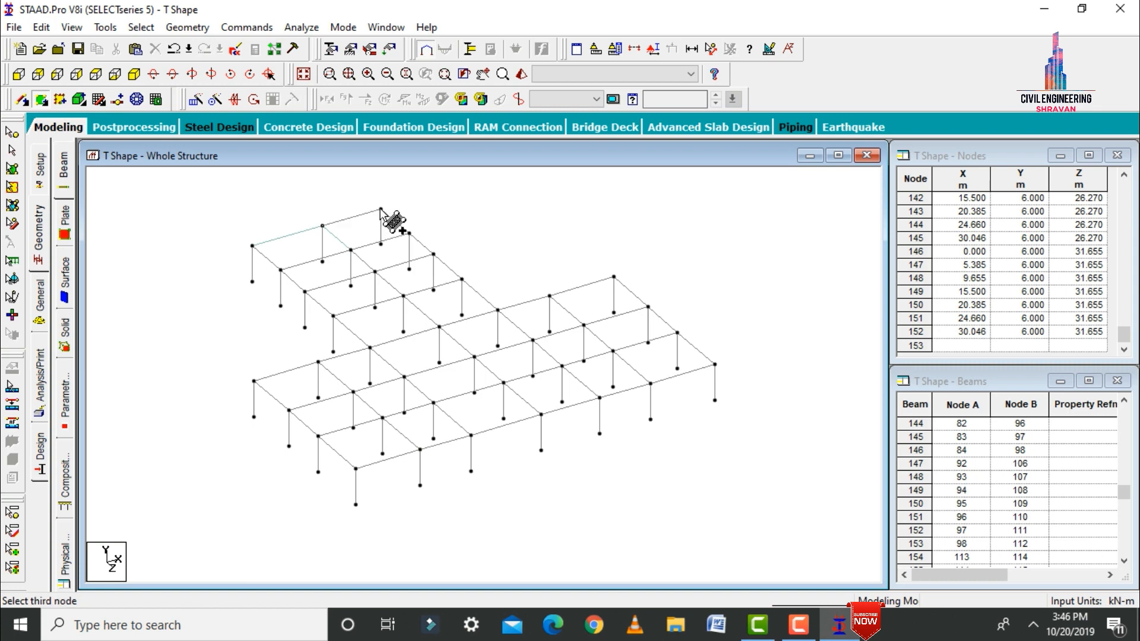
pyautogui.click(409, 233)
pyautogui.click(351, 250)
# Add four-noded plates over both bays in the second row of the T's stem.
pyautogui.click(351, 250)
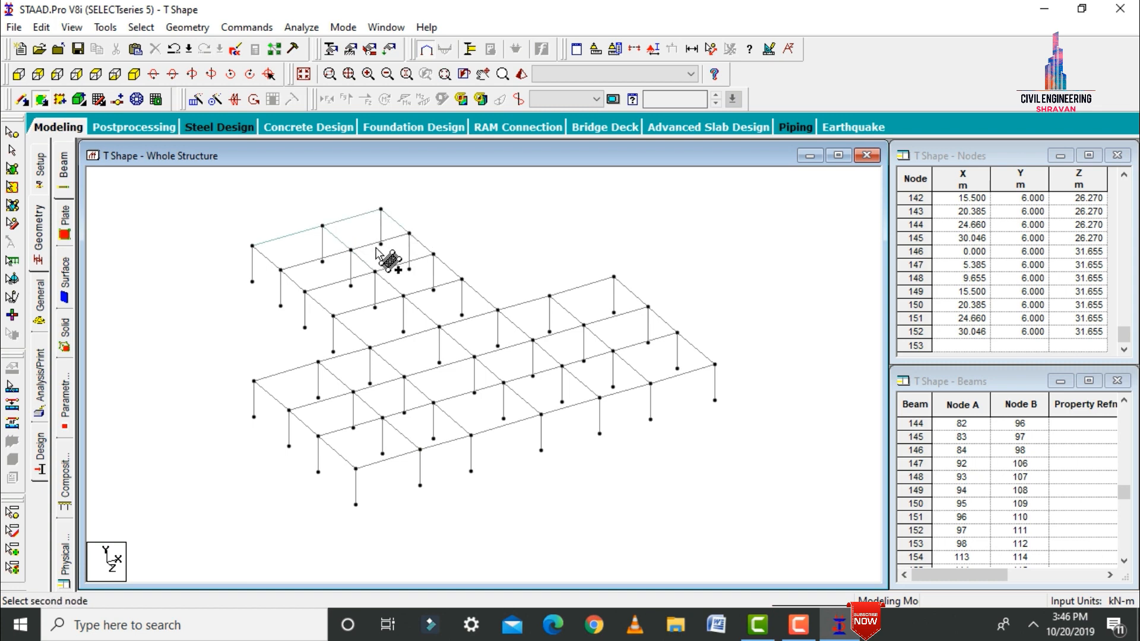
pyautogui.click(409, 233)
pyautogui.click(433, 254)
pyautogui.click(41, 100)
pyautogui.click(351, 250)
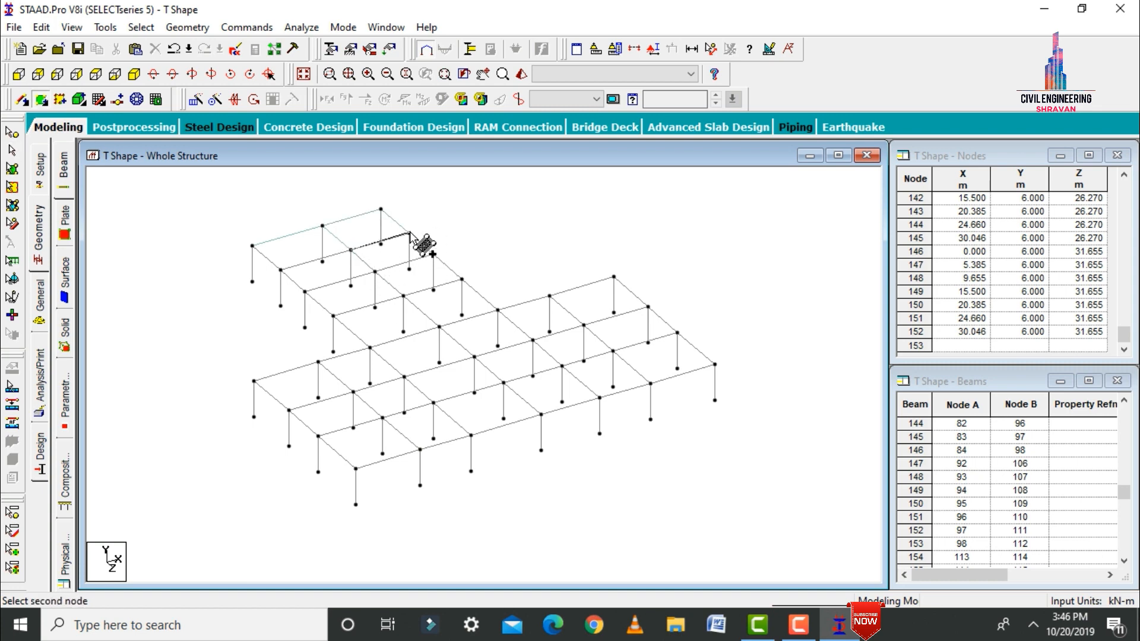
pyautogui.click(409, 233)
pyautogui.click(433, 254)
pyautogui.click(374, 272)
pyautogui.click(280, 270)
pyautogui.click(351, 250)
pyautogui.click(374, 272)
# Add four-noded plates over the bays in the third and fourth rows of the T's stem.
pyautogui.click(462, 279)
pyautogui.click(498, 310)
pyautogui.click(404, 296)
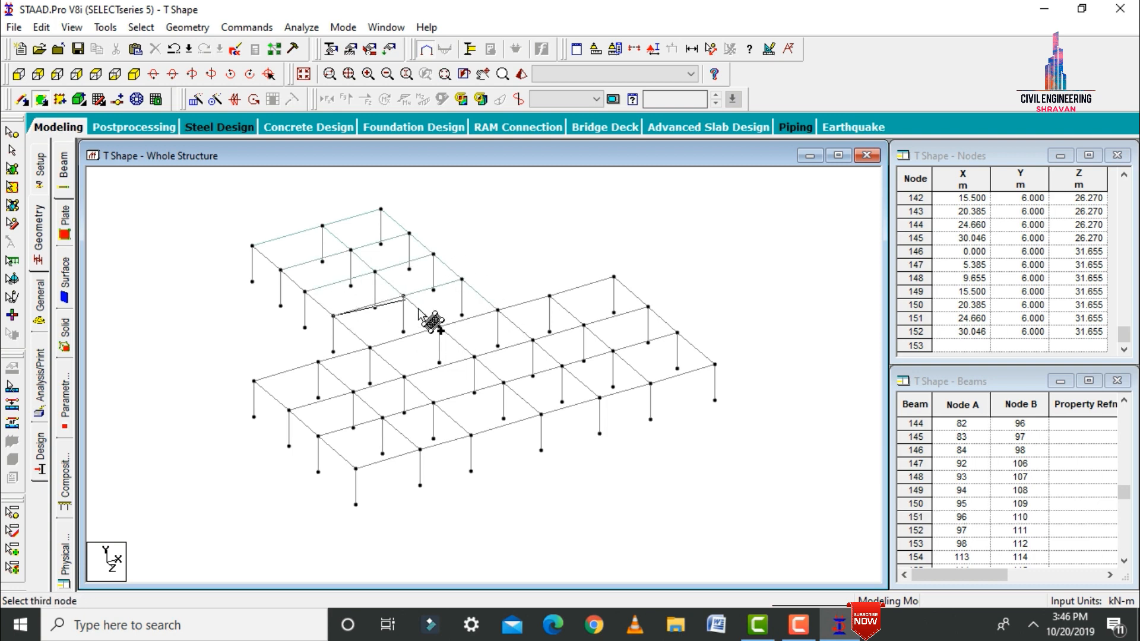
# Add four-noded plates over the bays at the X = 0 end of the T's crossbar.
pyautogui.click(318, 362)
pyautogui.click(353, 392)
pyautogui.click(318, 436)
pyautogui.click(356, 469)
pyautogui.click(318, 362)
pyautogui.click(353, 392)
pyautogui.click(404, 377)
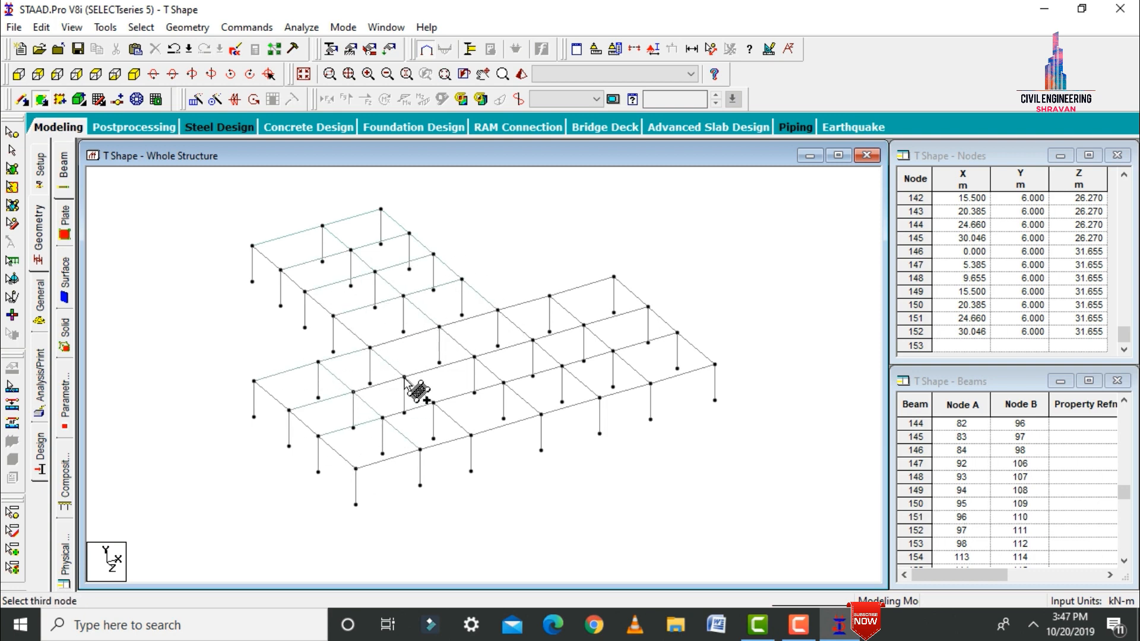
pyautogui.click(382, 418)
pyautogui.click(471, 435)
# Add four-noded plates over the middle bays of the T's crossbar, in line with the stem.
pyautogui.click(439, 327)
pyautogui.click(404, 377)
pyautogui.click(475, 357)
pyautogui.click(433, 403)
pyautogui.click(503, 383)
pyautogui.click(541, 415)
pyautogui.click(471, 436)
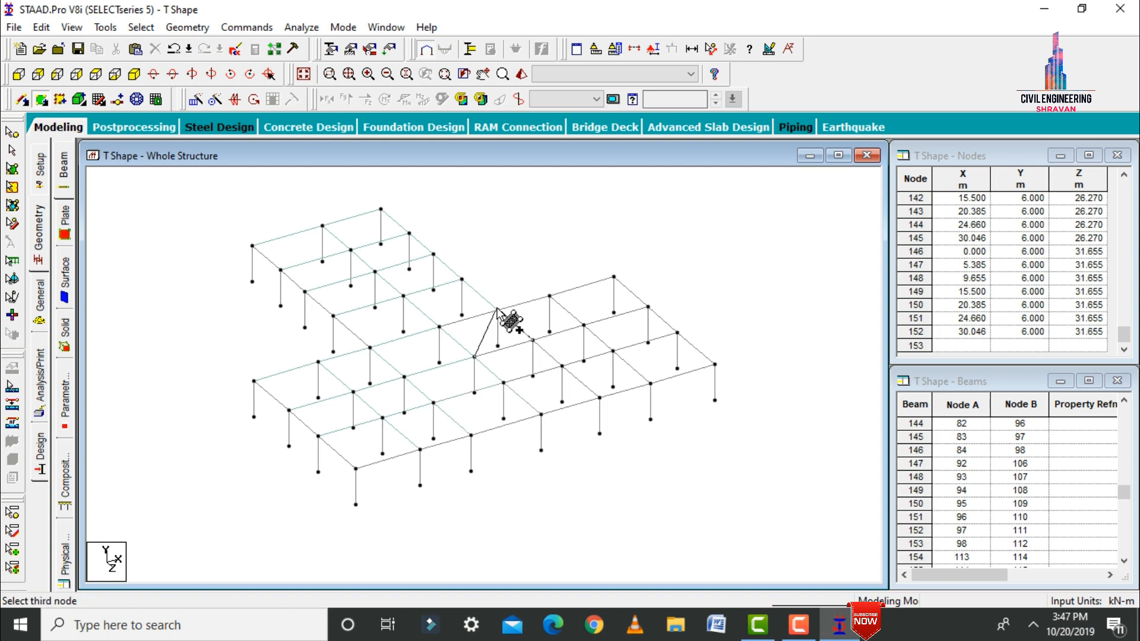
# Add four-noded plates over the remaining bays at the far X end of the T's crossbar.
pyautogui.click(498, 310)
pyautogui.click(533, 340)
pyautogui.click(503, 383)
pyautogui.click(600, 398)
pyautogui.click(533, 340)
pyautogui.click(584, 325)
pyautogui.click(613, 352)
pyautogui.click(562, 366)
pyautogui.click(613, 351)
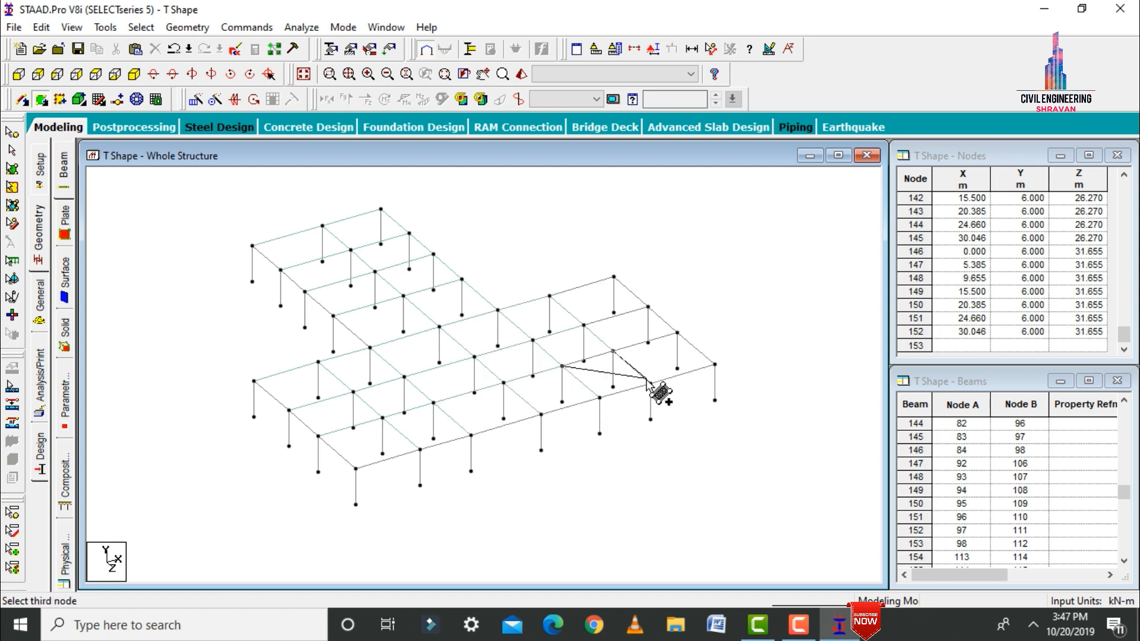
pyautogui.click(651, 384)
pyautogui.click(549, 295)
pyautogui.click(584, 326)
pyautogui.click(678, 333)
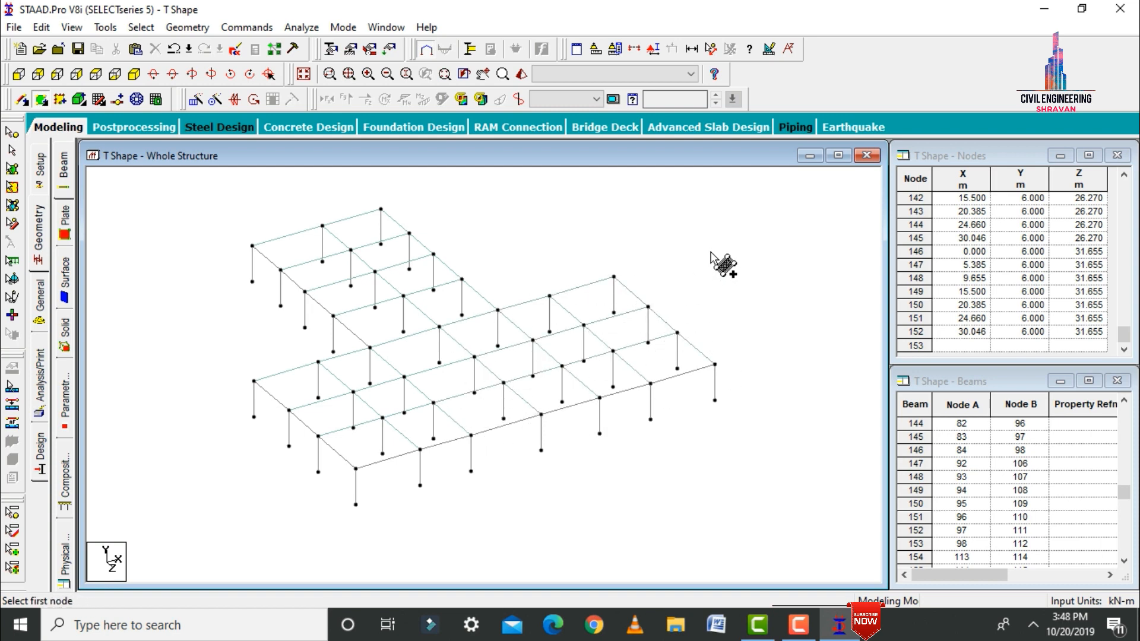
# Repeat the upper storey's beams and columns 9 times in the global Y direction at 3 m spacing, starting from the whole structure.
pyautogui.press('Escape')
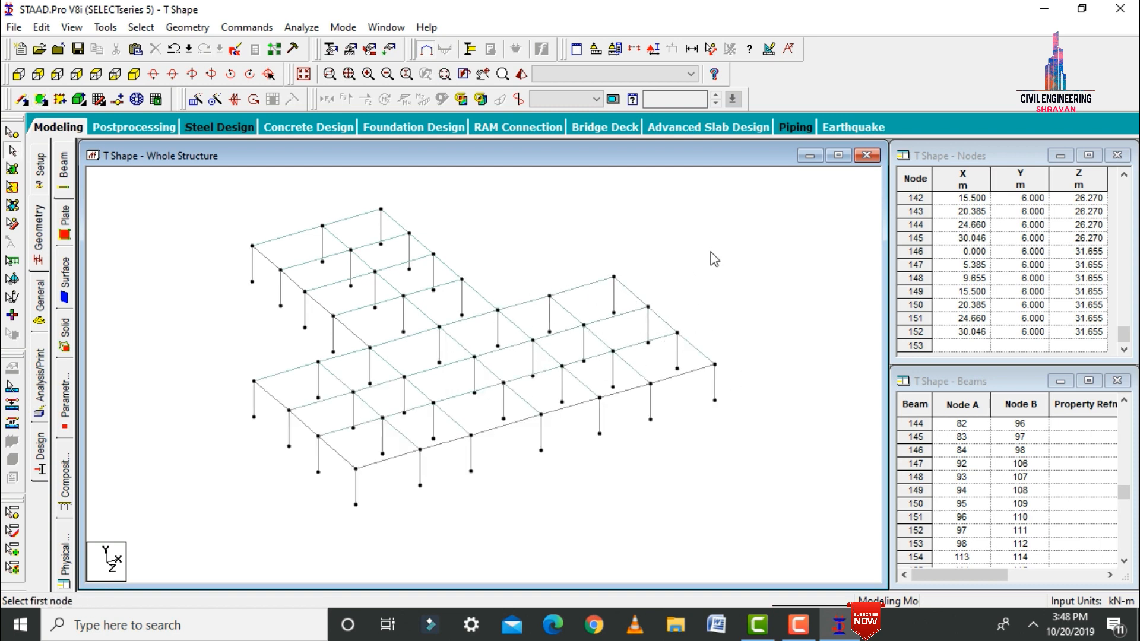
pyautogui.click(304, 74)
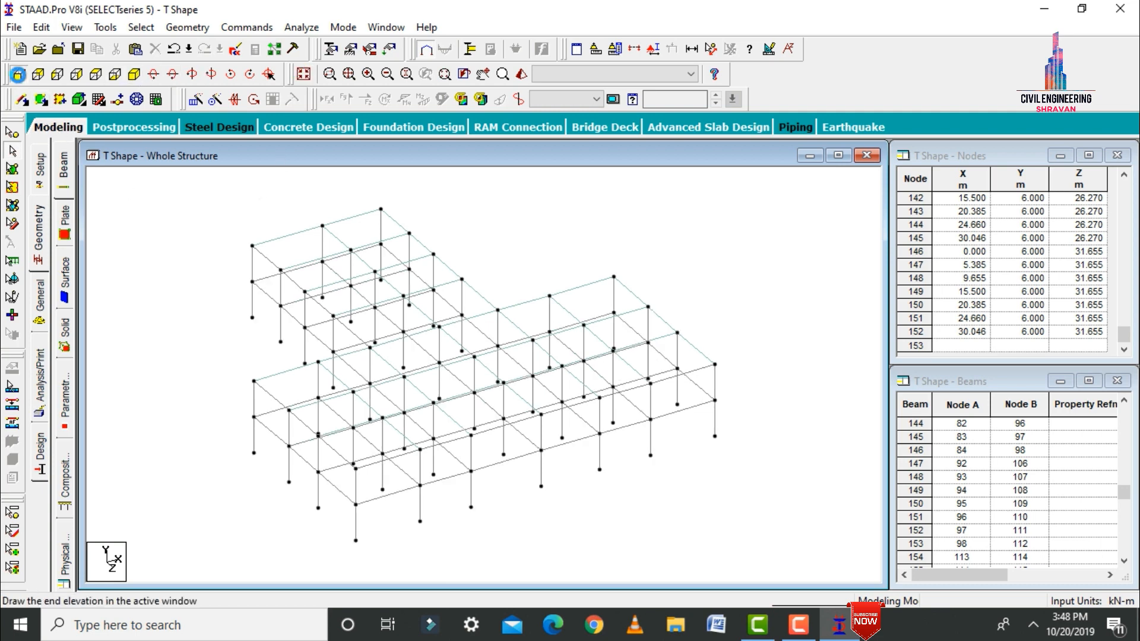
pyautogui.click(18, 74)
pyautogui.moveTo(136, 264); pyautogui.dragTo(816, 369)
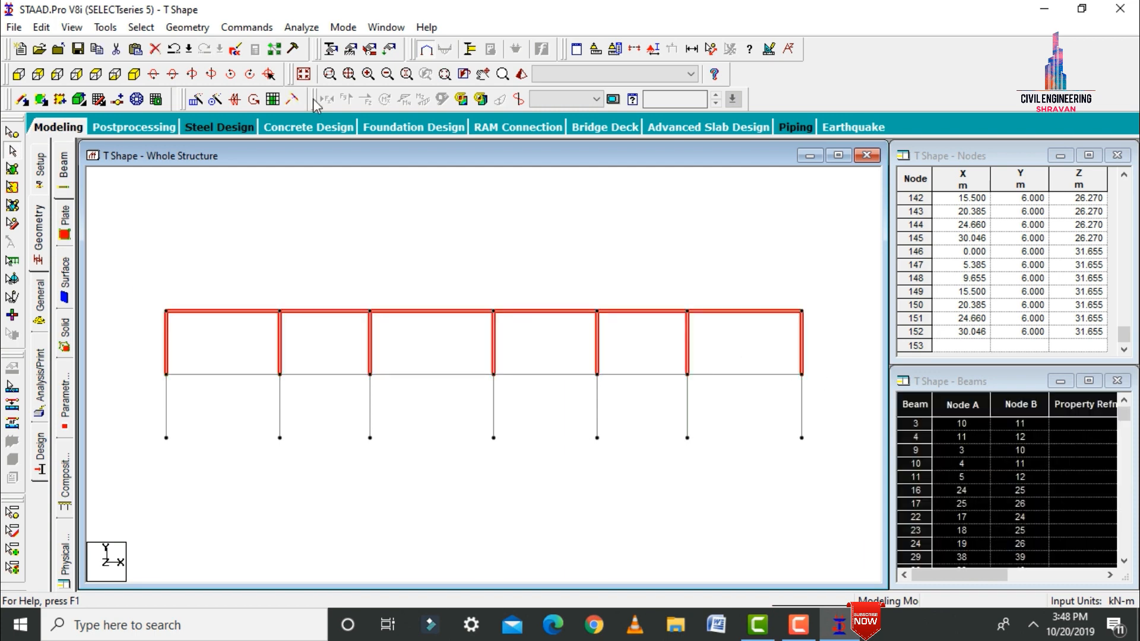
pyautogui.click(136, 76)
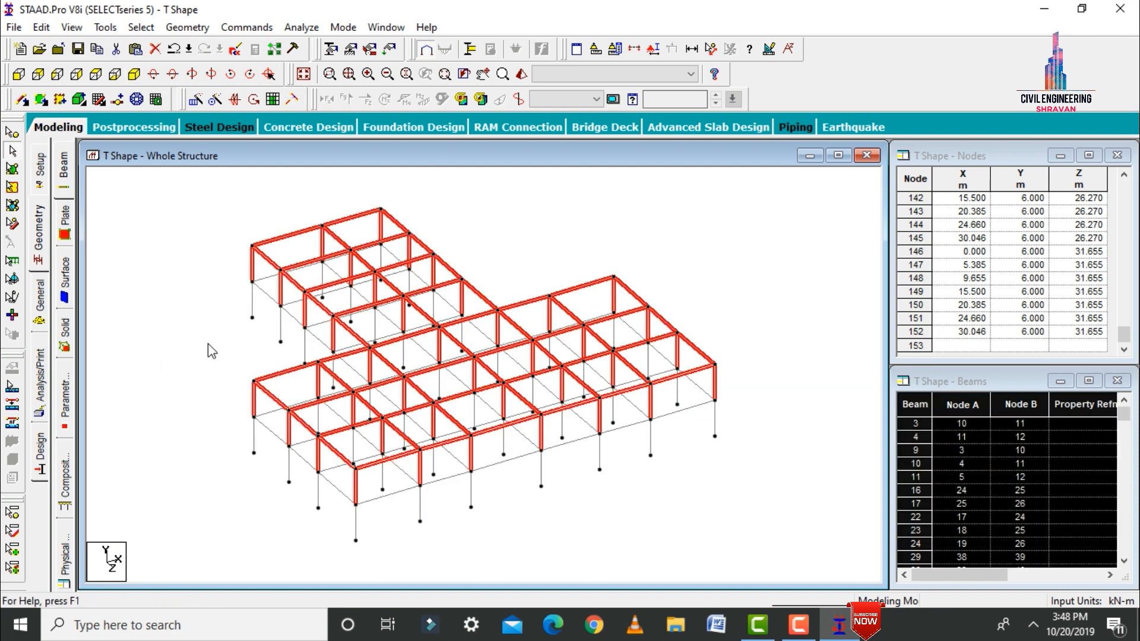
pyautogui.click(197, 102)
pyautogui.click(399, 387)
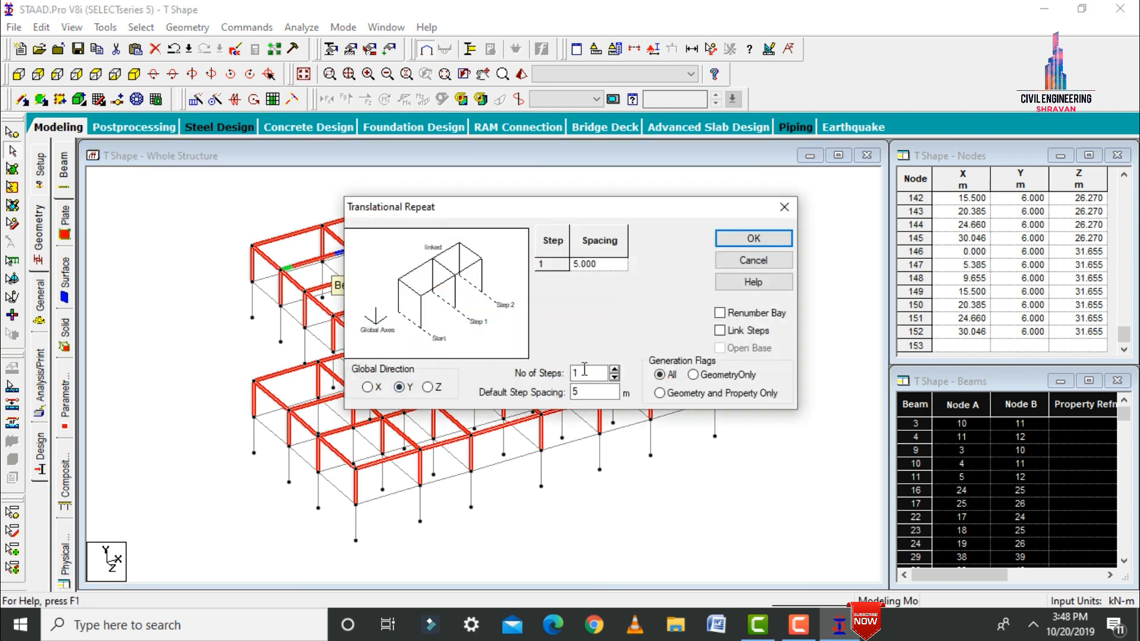
pyautogui.doubleClick(585, 373)
pyautogui.write('9')
pyautogui.press('Tab')
pyautogui.write('3')
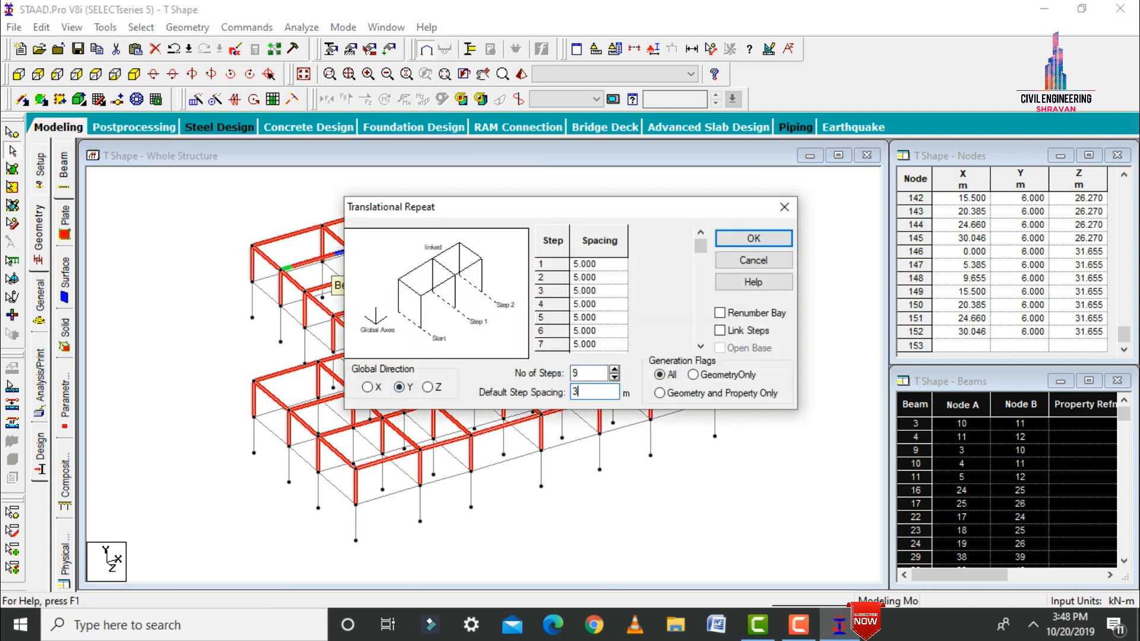
pyautogui.click(729, 238)
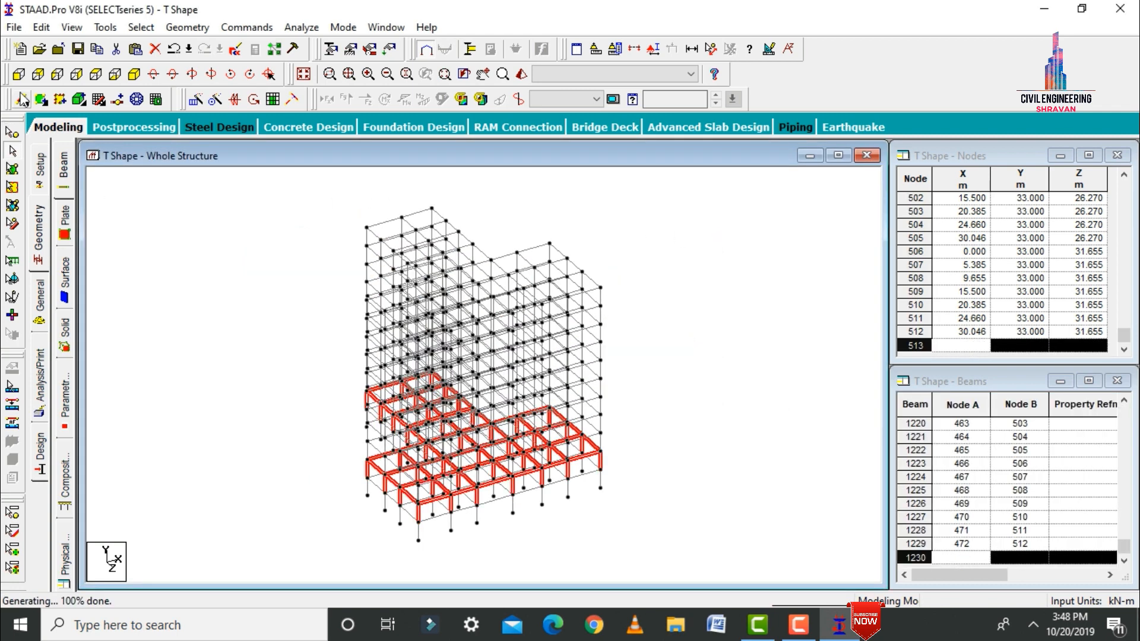
# Repeat the slab plates of the second level 9 times in the global Y direction at 3 m spacing.
pyautogui.click(19, 74)
pyautogui.click(690, 419)
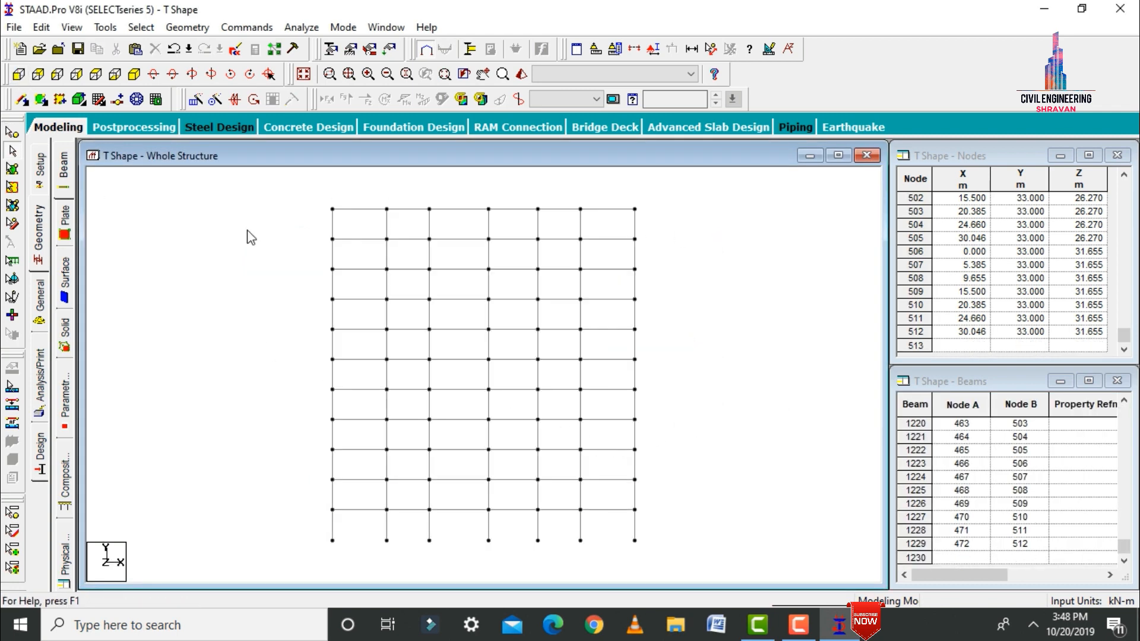
pyautogui.click(12, 170)
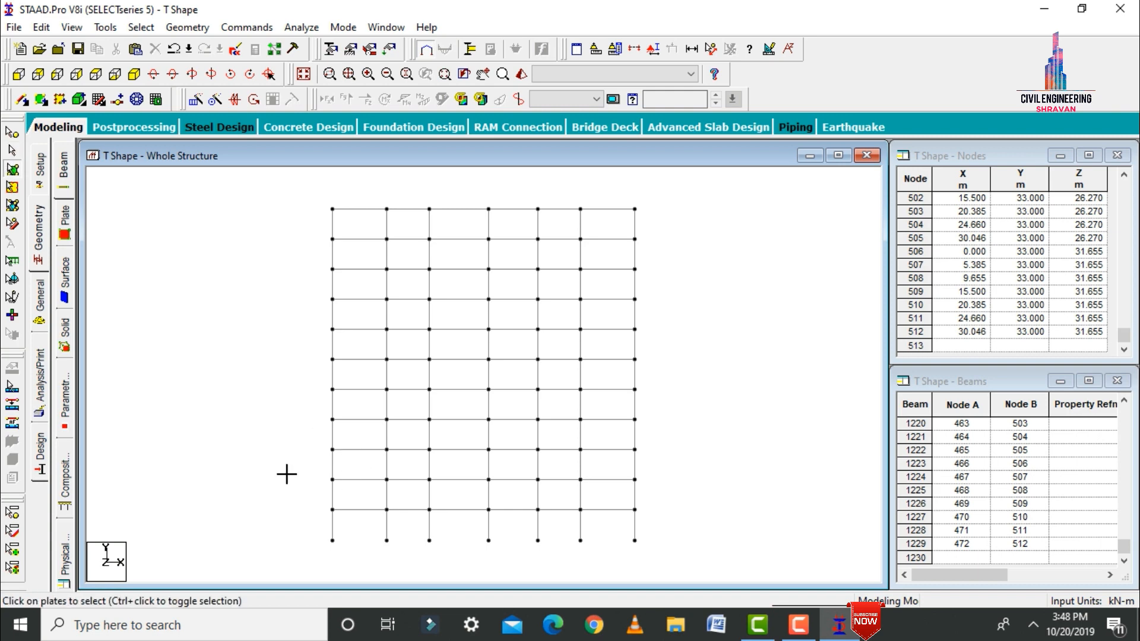
pyautogui.moveTo(287, 474); pyautogui.dragTo(670, 487)
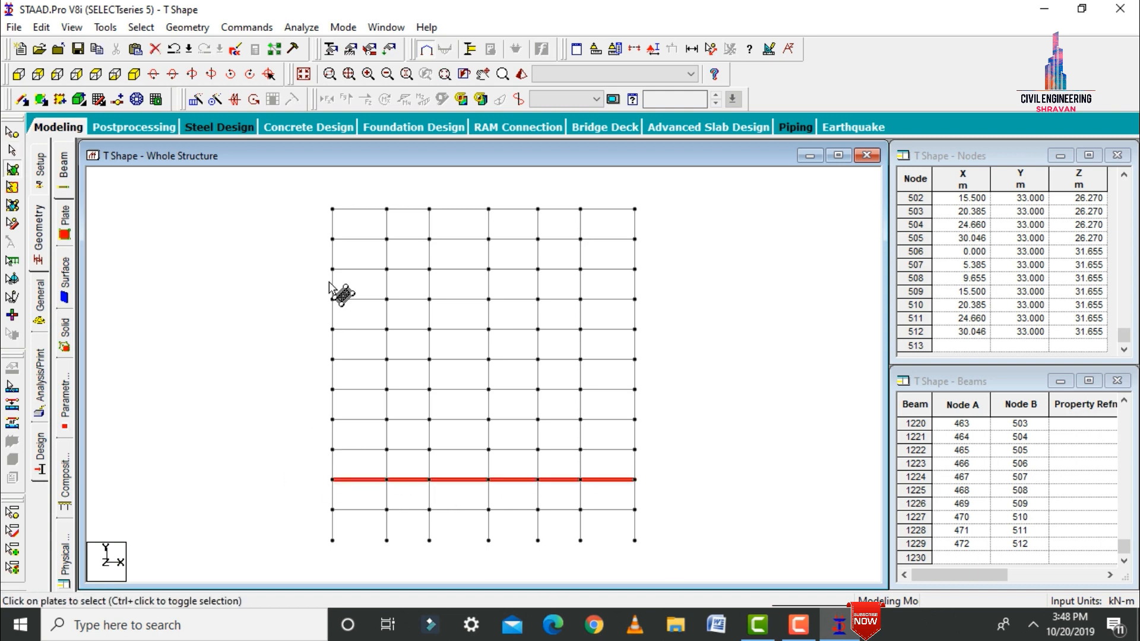
pyautogui.click(134, 74)
pyautogui.click(192, 100)
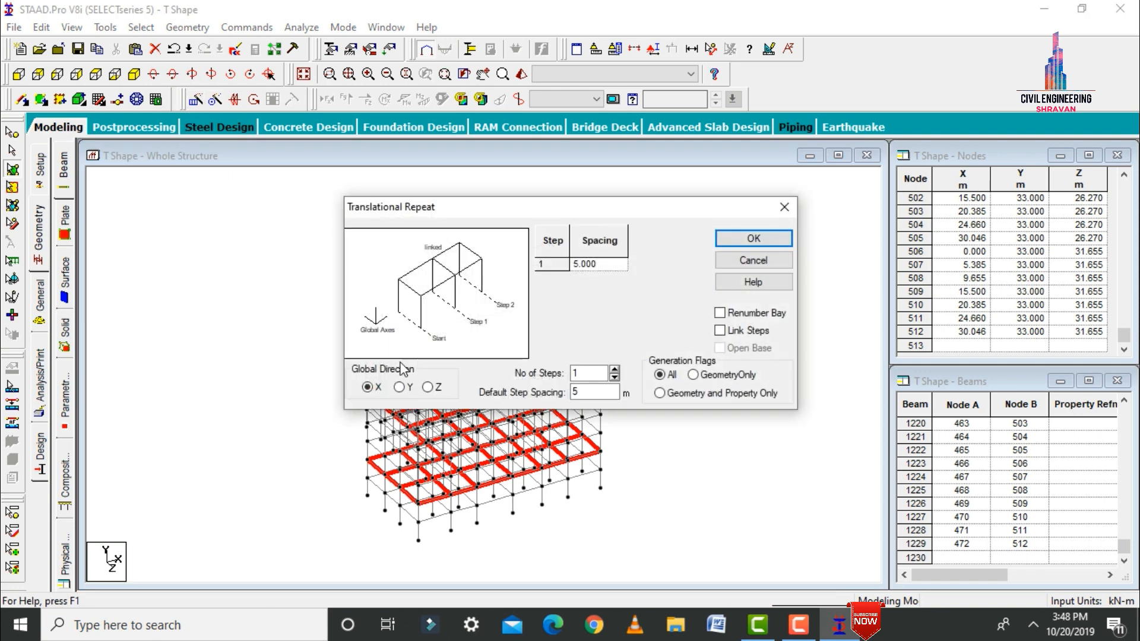
pyautogui.click(399, 387)
pyautogui.doubleClick(589, 375)
pyautogui.write('9')
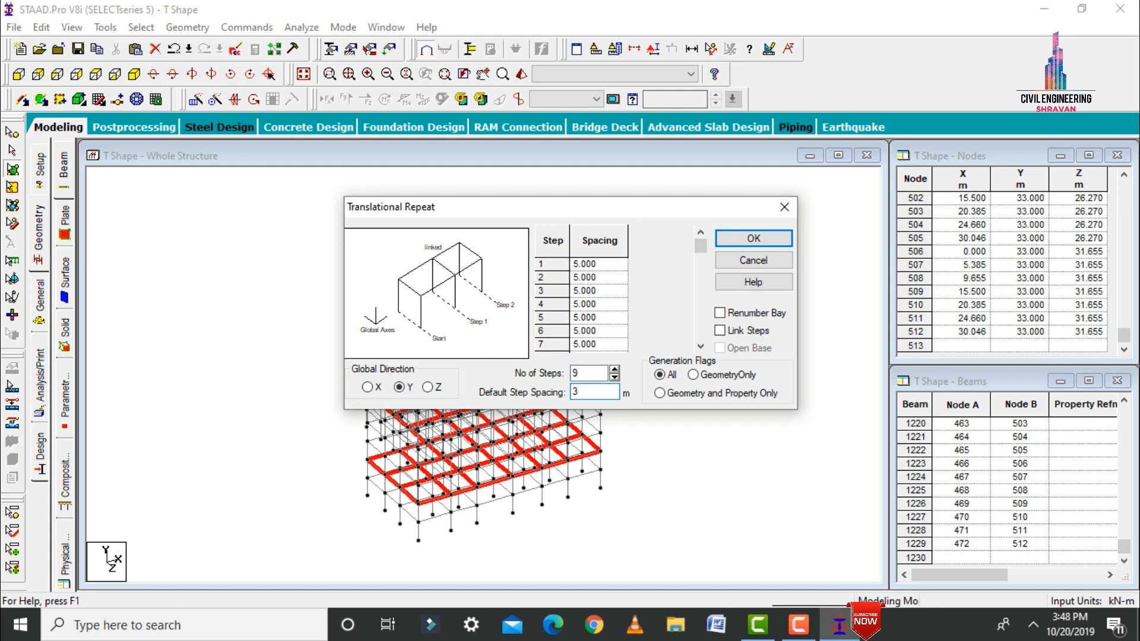
pyautogui.write('3')
pyautogui.press('Return')
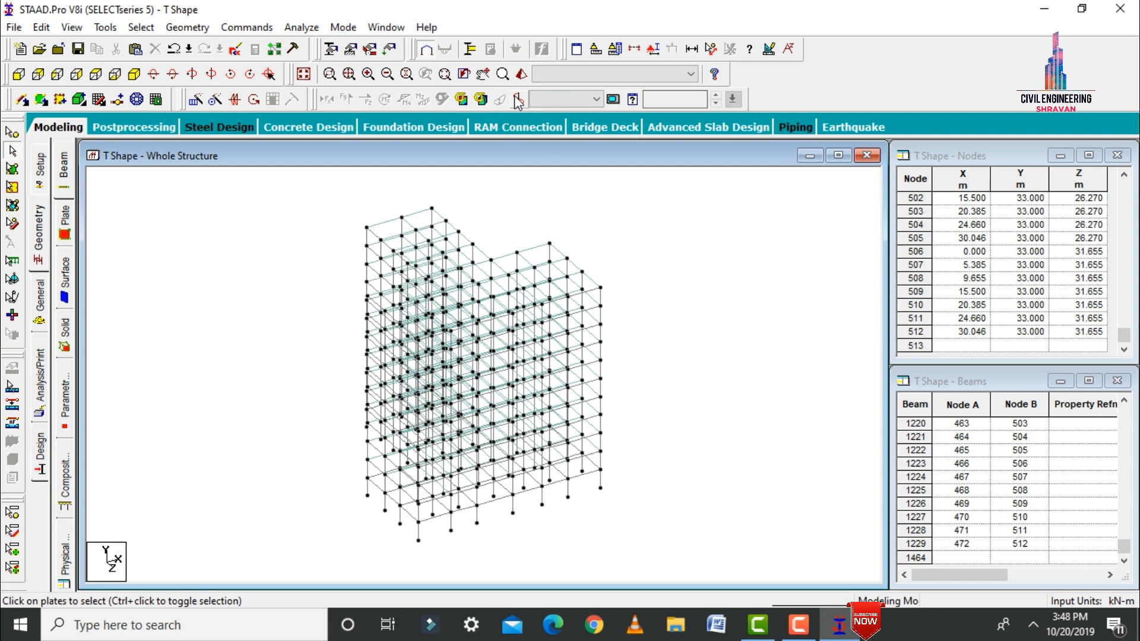
# Examine the slabs and frame of the building from several angles in an enlarged rendered view, and return to the modeling view.
pyautogui.click(522, 75)
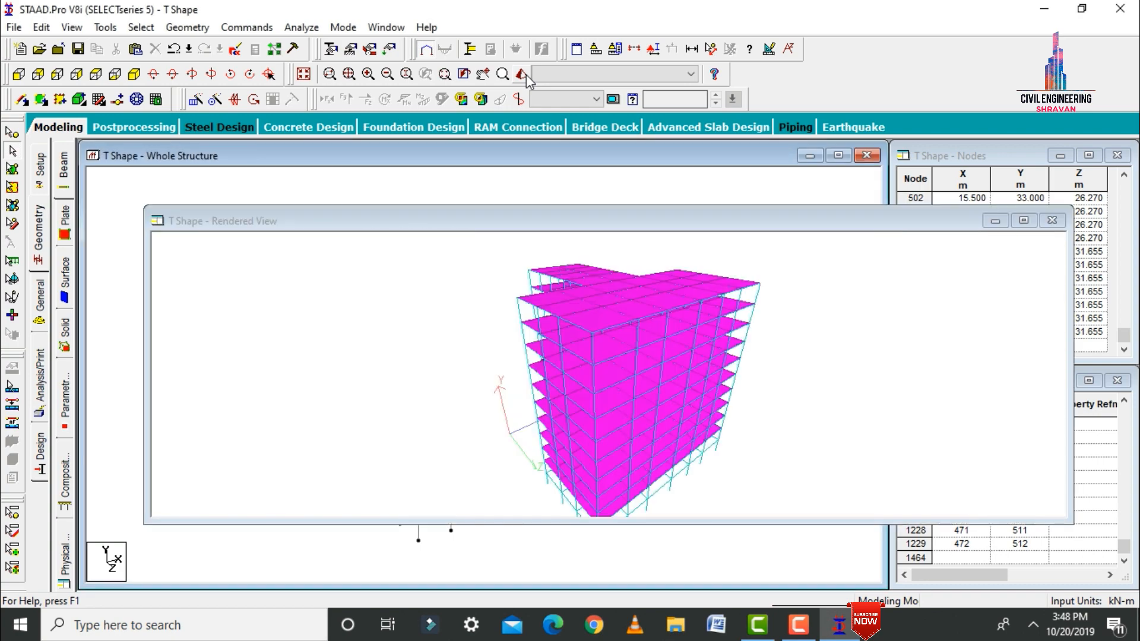
pyautogui.click(1015, 230)
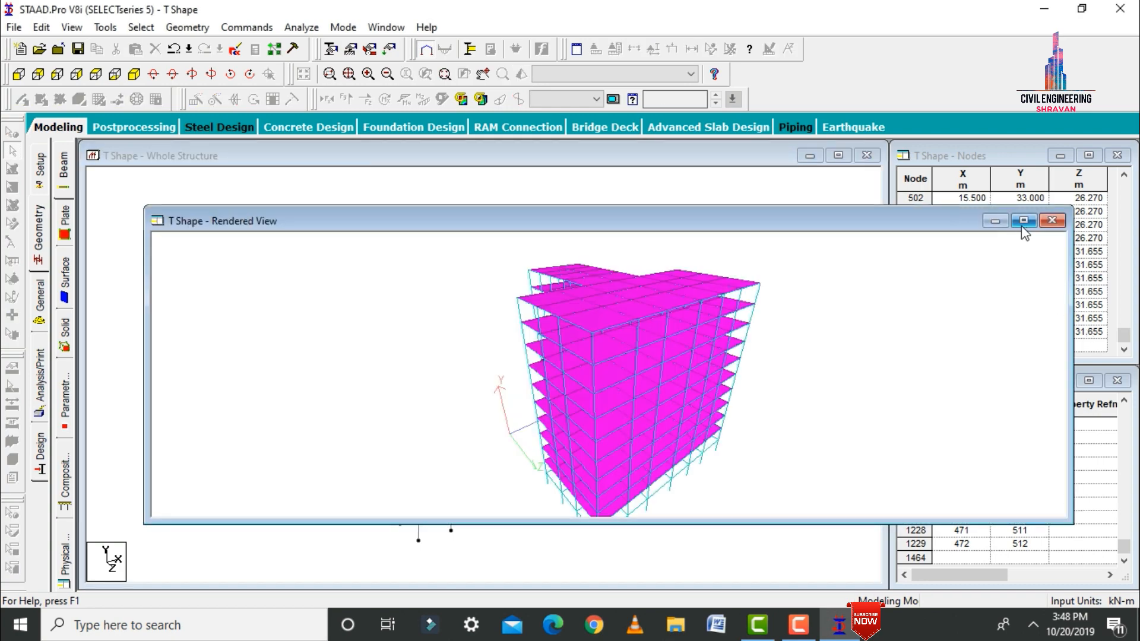
pyautogui.click(1024, 221)
pyautogui.moveTo(768, 329); pyautogui.dragTo(803, 267)
pyautogui.moveTo(704, 464); pyautogui.dragTo(1033, 415)
pyautogui.moveTo(766, 306); pyautogui.dragTo(350, 399)
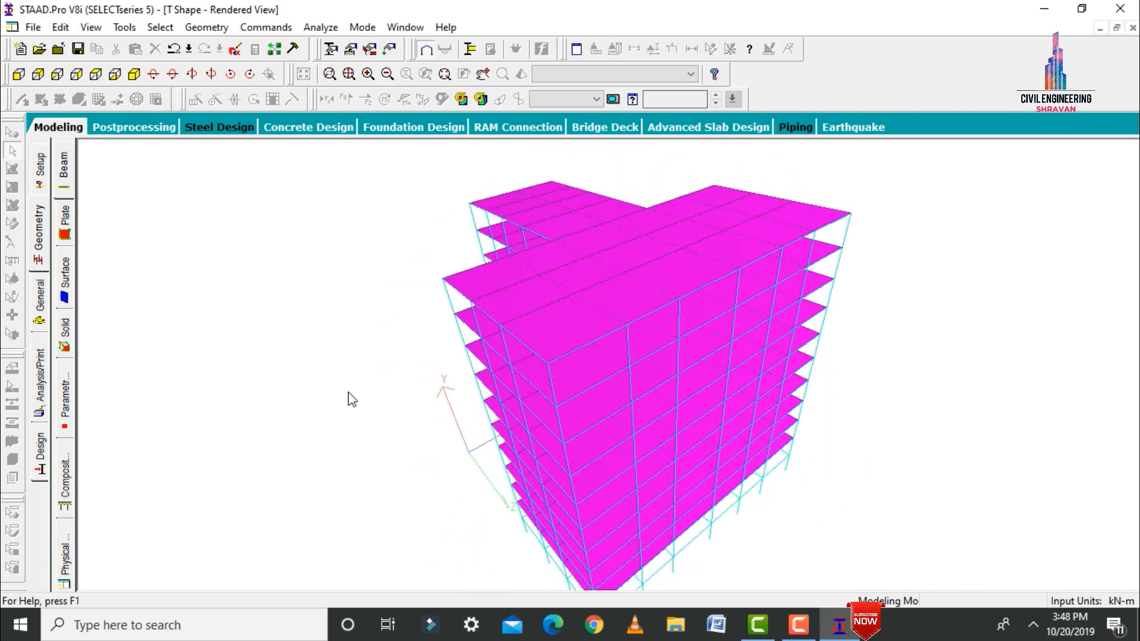
pyautogui.moveTo(681, 349); pyautogui.dragTo(1042, 300)
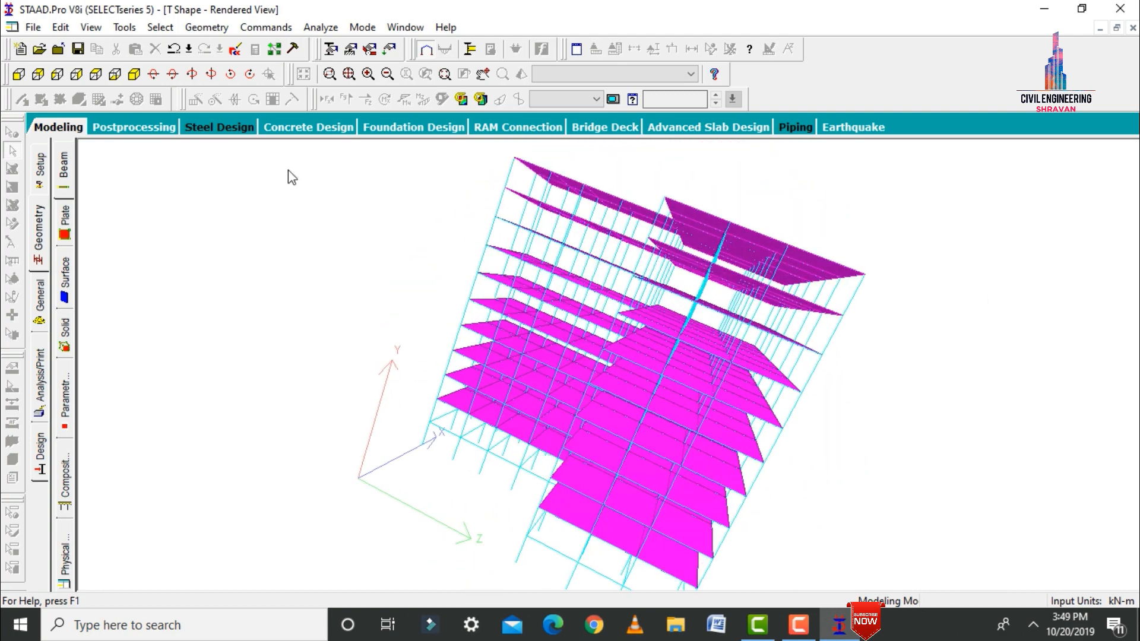
pyautogui.click(59, 132)
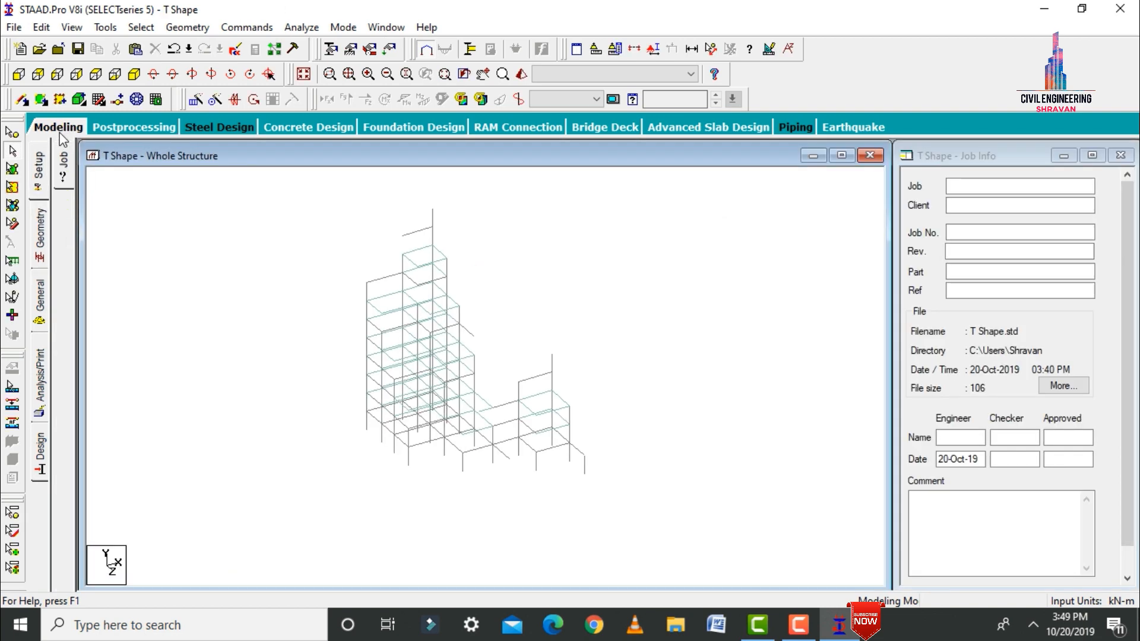
# Define two rectangular concrete sections, one with YD 0.23 m and ZD 0.5 m and one with YD 0.23 m and ZD 0.35 m.
pyautogui.click(39, 320)
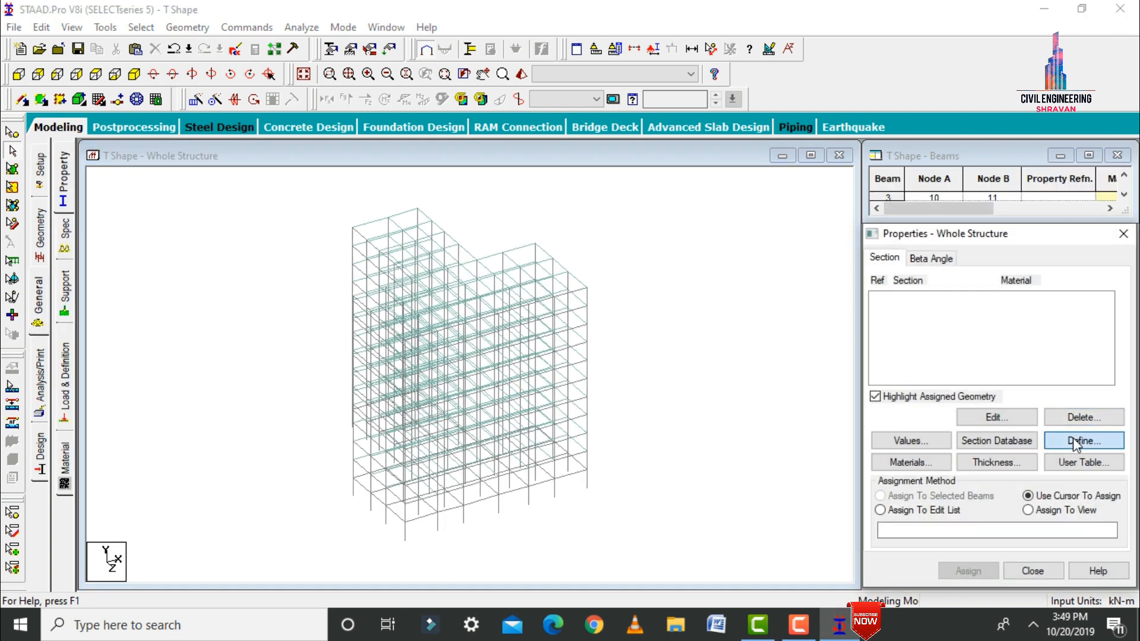
pyautogui.click(1074, 439)
pyautogui.click(334, 180)
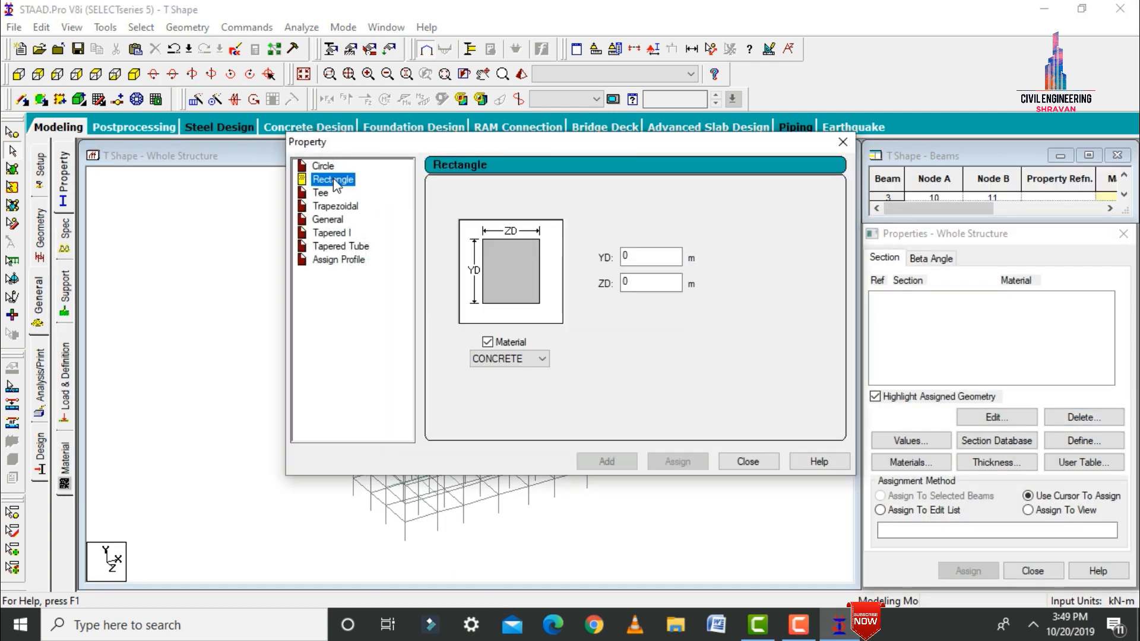
pyautogui.click(640, 256)
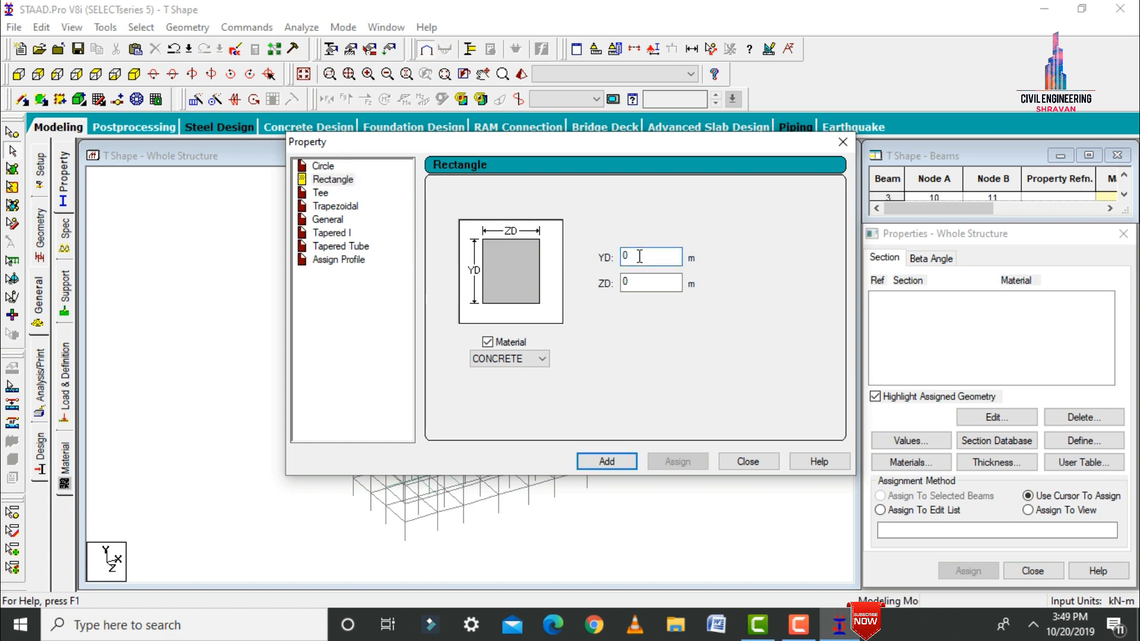
pyautogui.write('.23')
pyautogui.press('Tab')
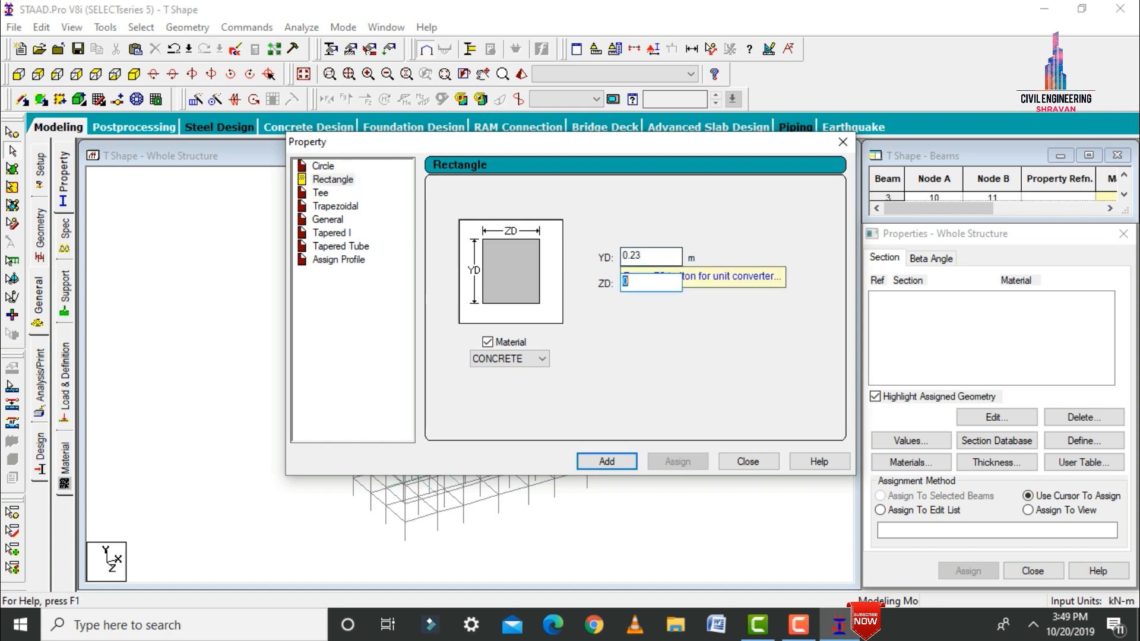
pyautogui.write('0.5')
pyautogui.press('Return')
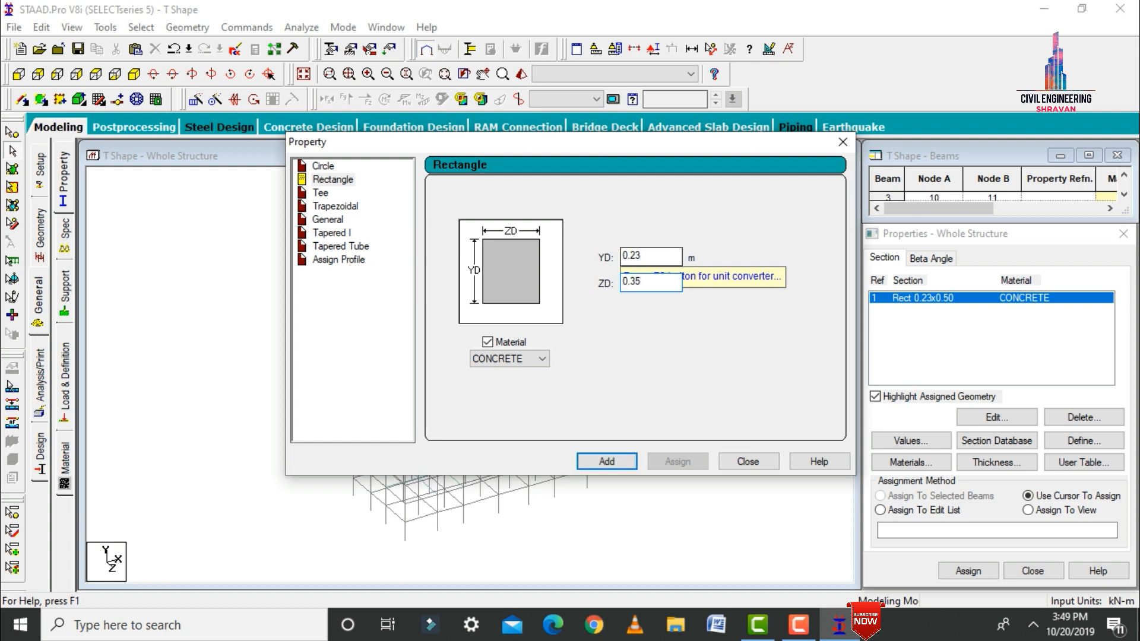
pyautogui.press('Return')
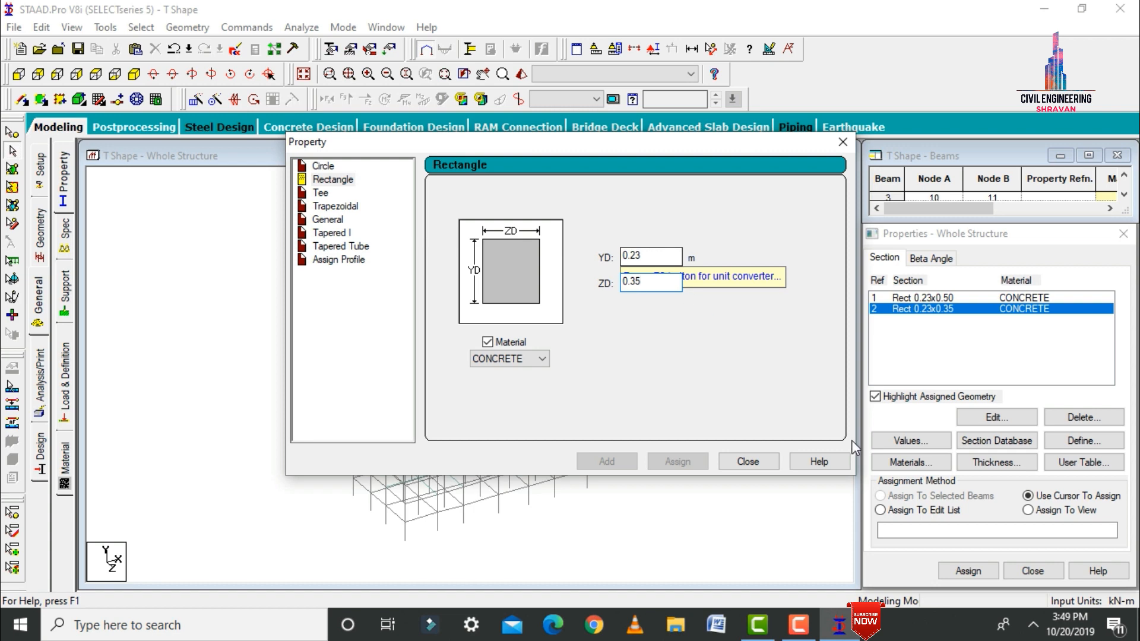
pyautogui.click(746, 463)
# Define a concrete plate element thickness of 0.150 m at all four nodes.
pyautogui.click(997, 462)
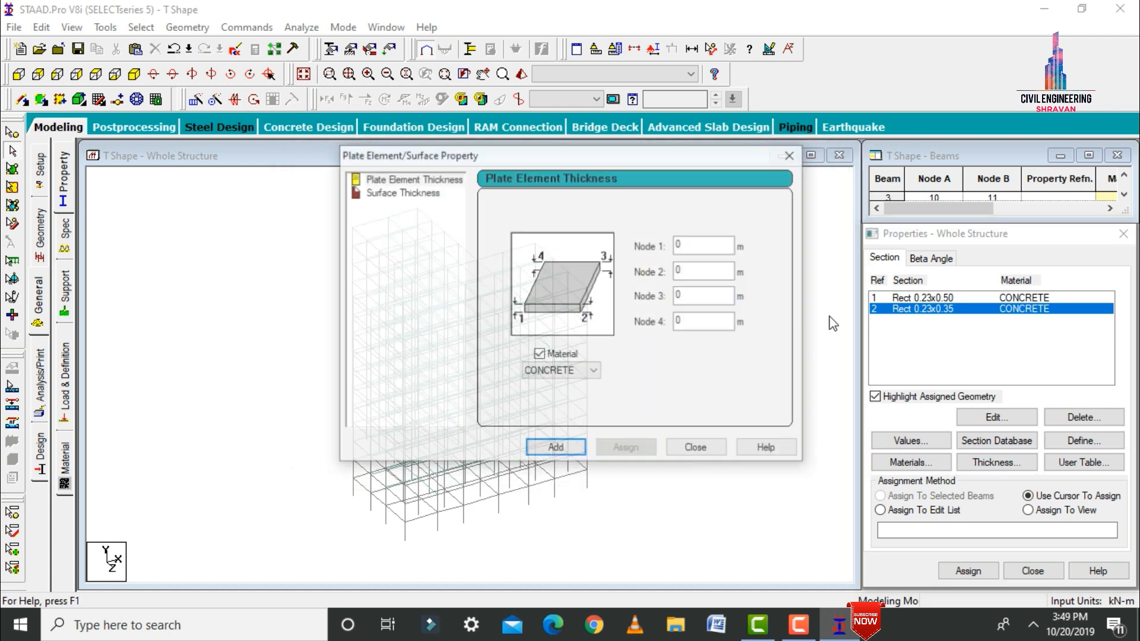
pyautogui.click(723, 249)
pyautogui.write('1')
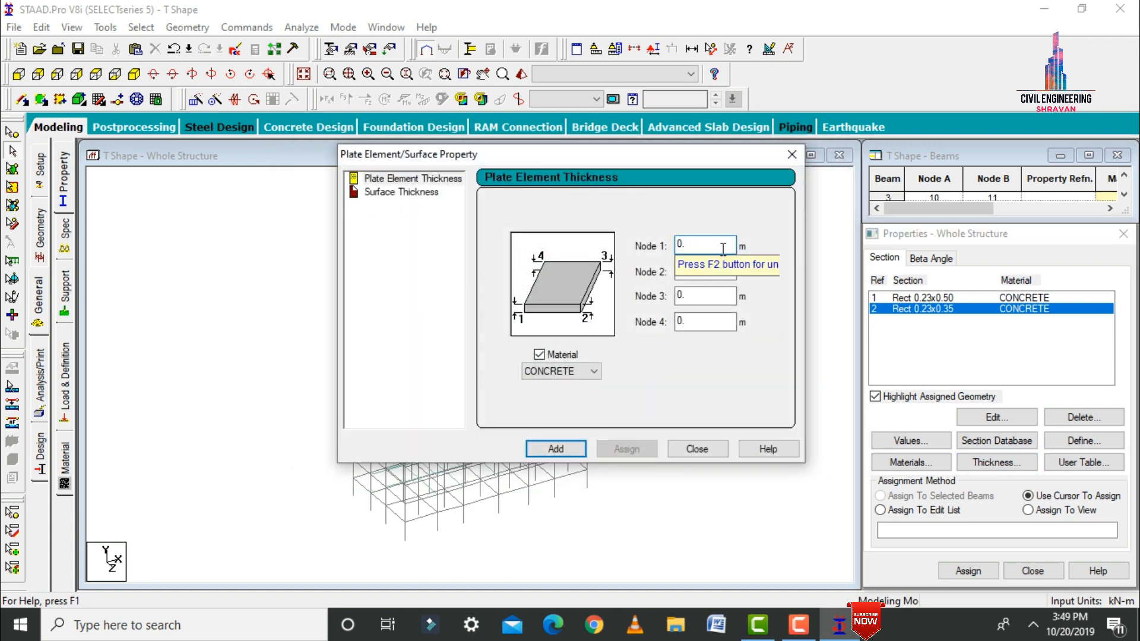
pyautogui.write('50')
pyautogui.press('Return')
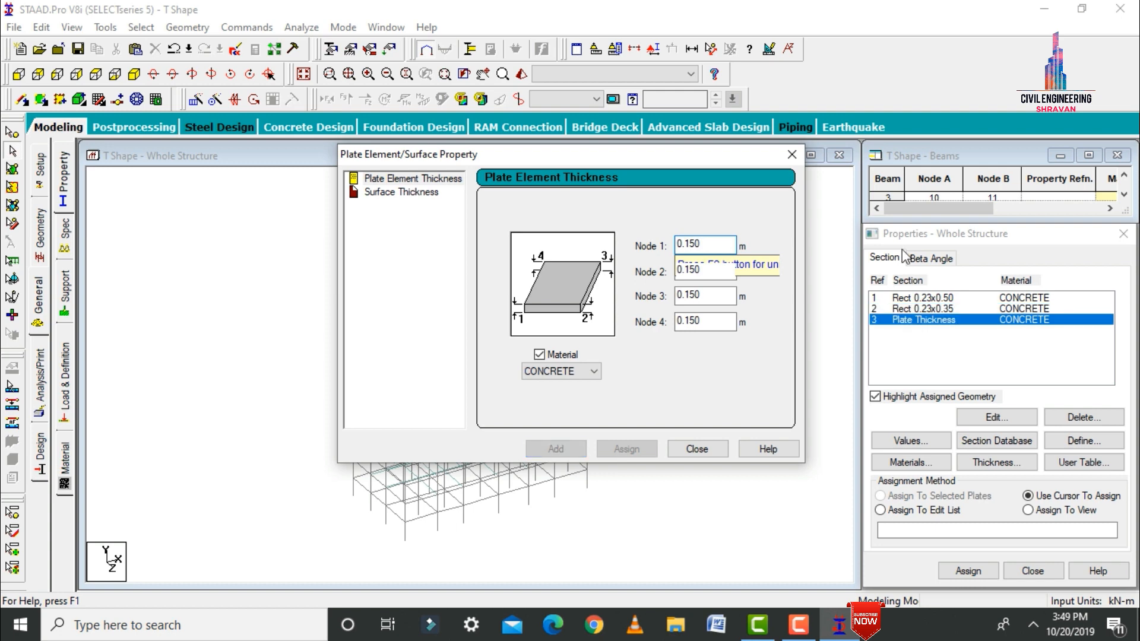
pyautogui.click(698, 449)
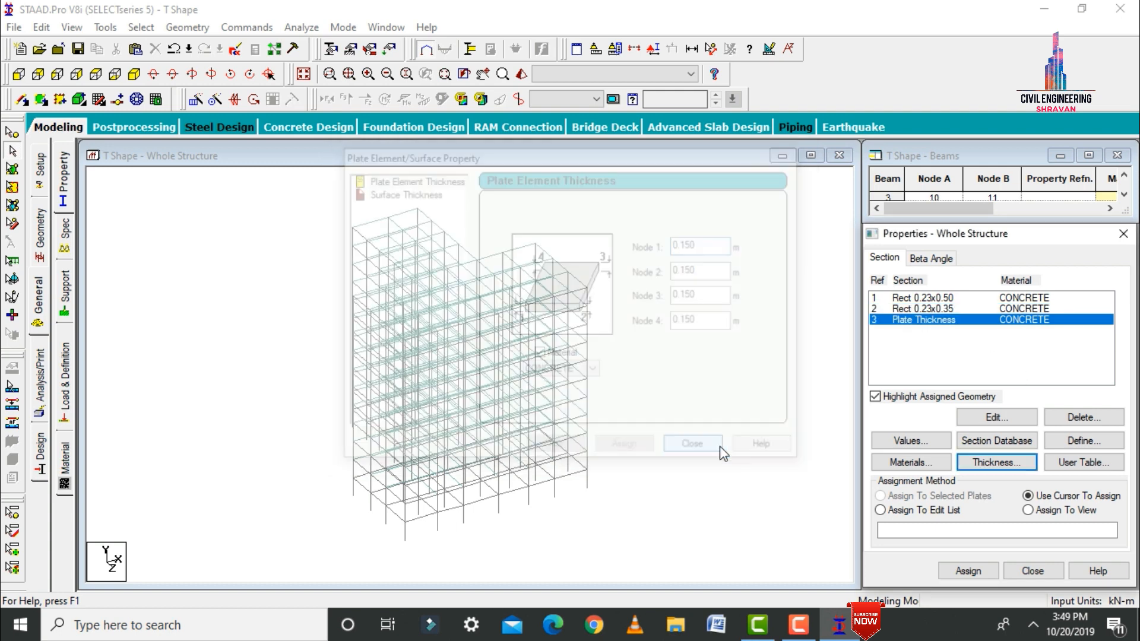
# Assign the Rect 0.23x0.50 section to all columns, selected as the beams parallel to Y.
pyautogui.click(931, 298)
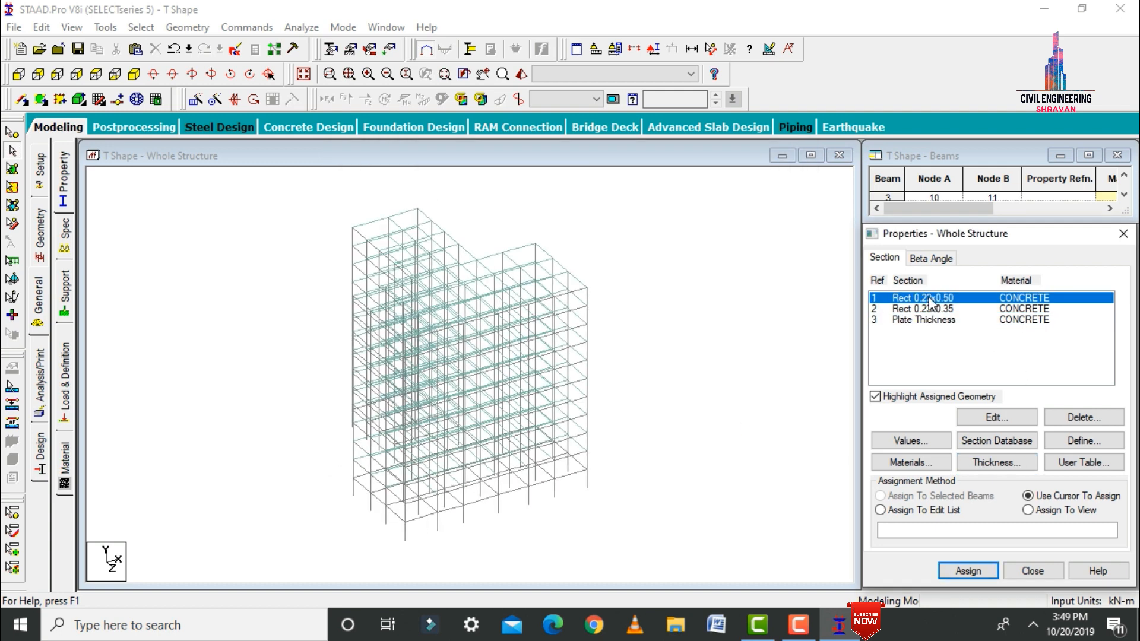
pyautogui.click(141, 27)
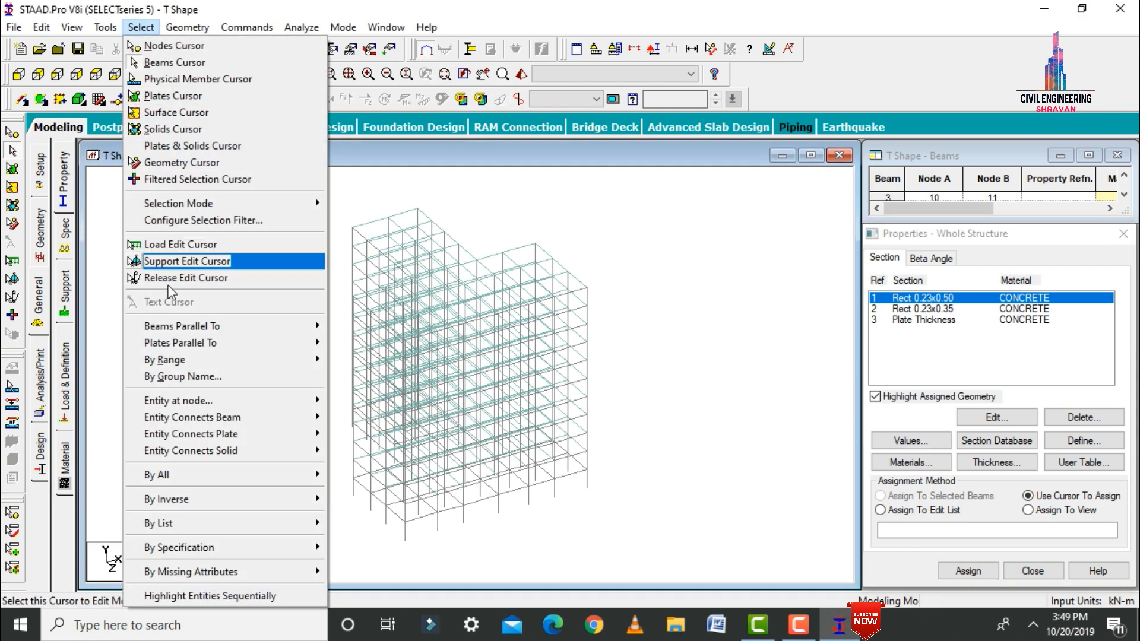
pyautogui.moveTo(291, 345)
pyautogui.moveTo(226, 326)
pyautogui.click(347, 339)
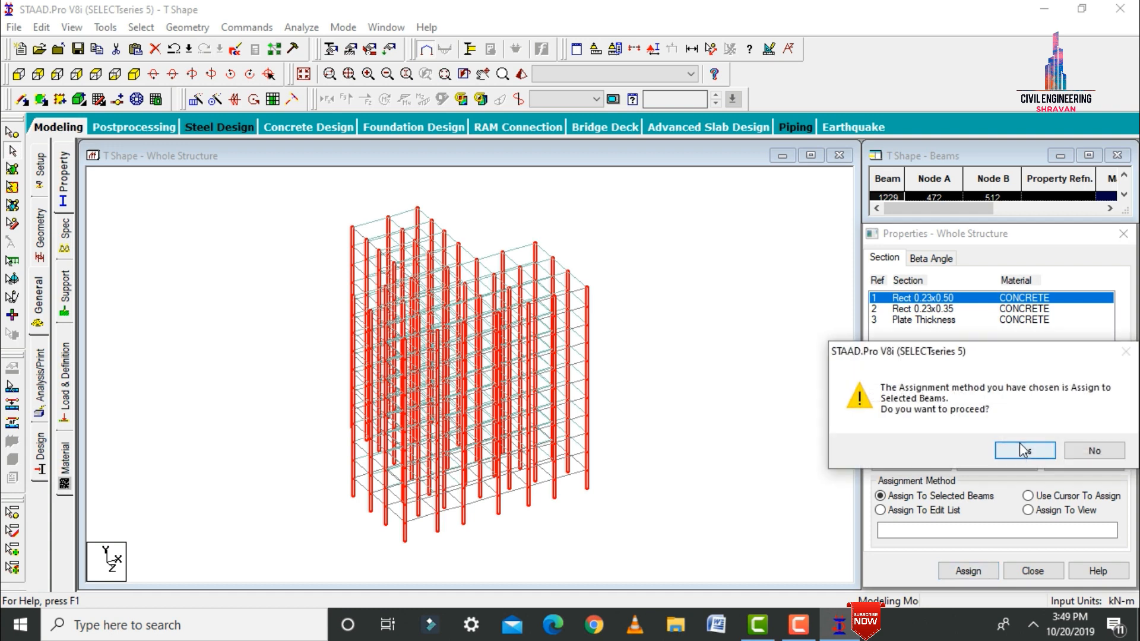
pyautogui.click(1019, 450)
# Assign the Rect 0.23x0.35 section to all horizontal beams, selected as the beams parallel to X and to Z.
pyautogui.click(937, 309)
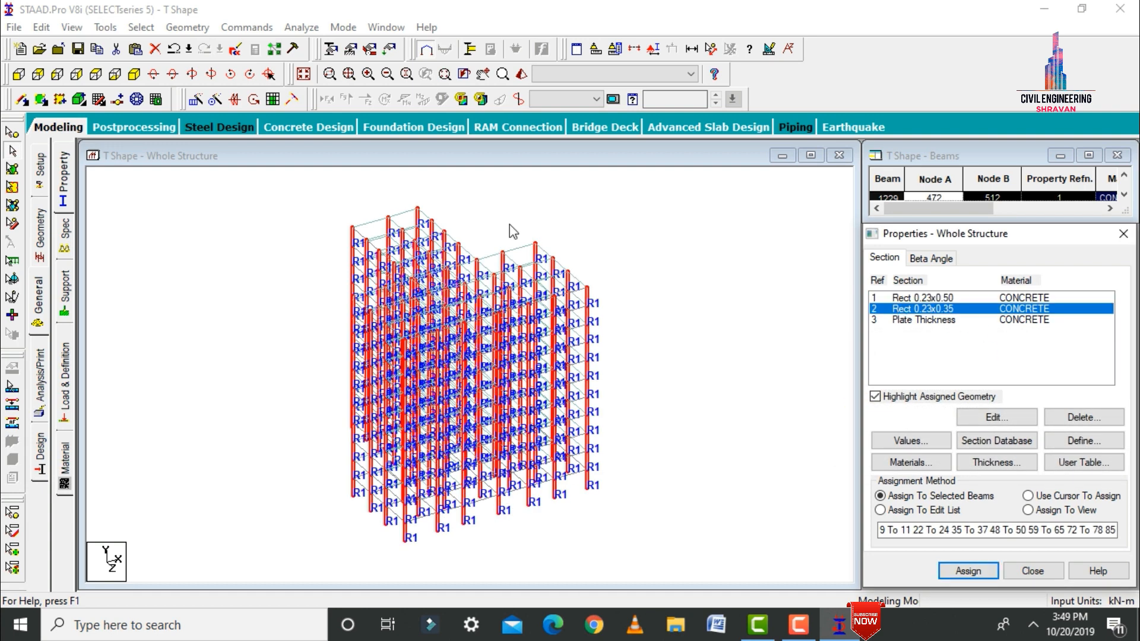
pyautogui.click(288, 217)
pyautogui.click(141, 27)
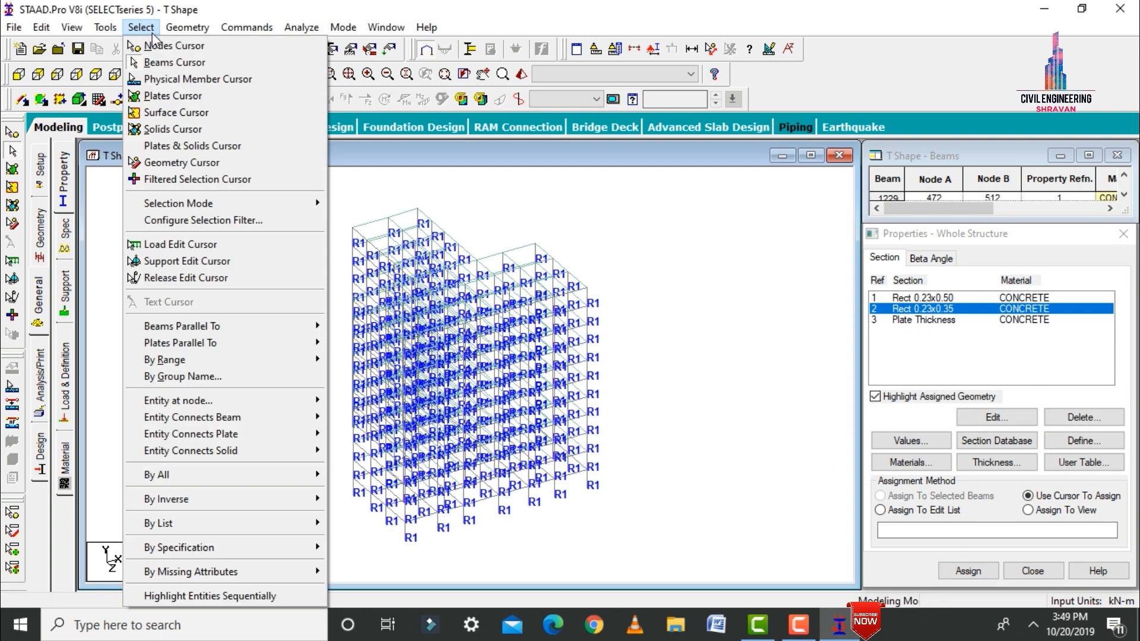
pyautogui.moveTo(202, 326)
pyautogui.click(357, 325)
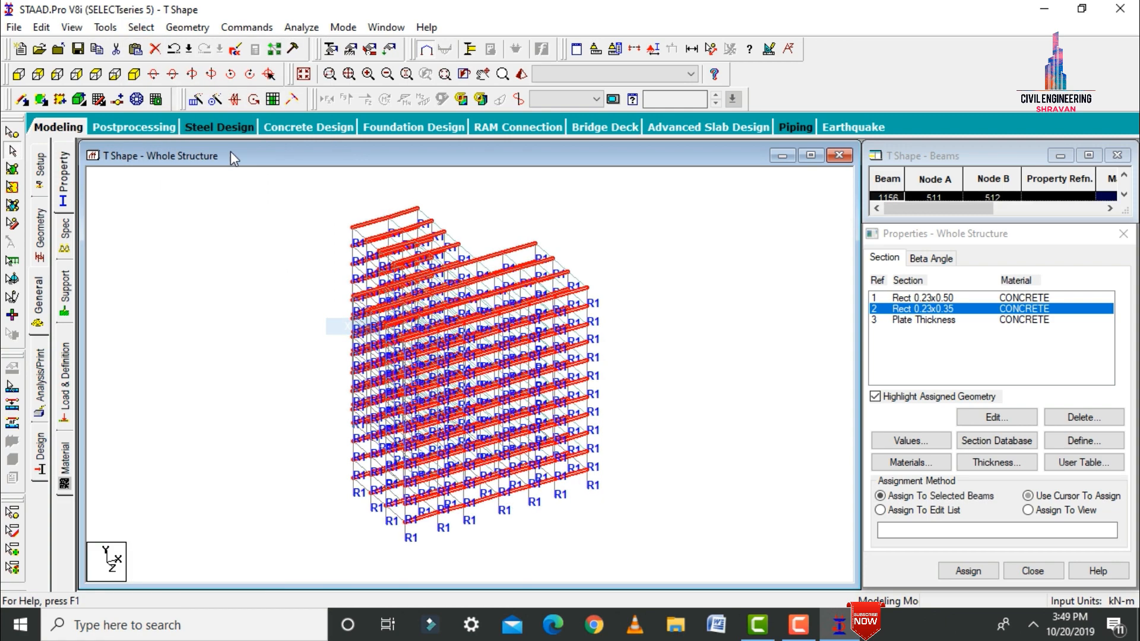
pyautogui.click(141, 27)
pyautogui.moveTo(201, 326)
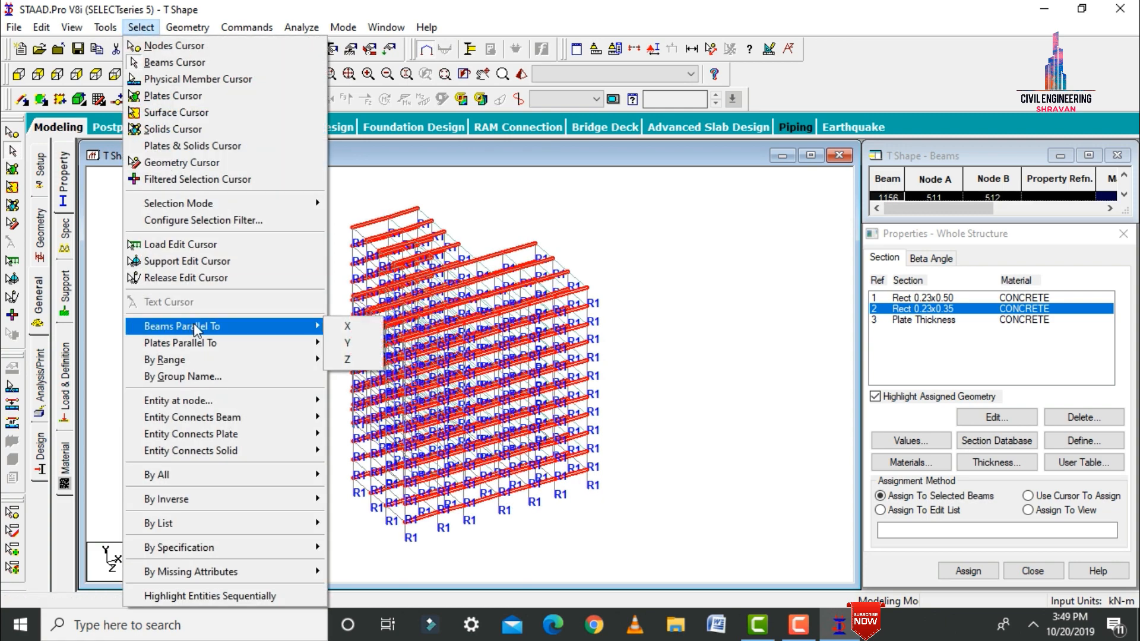
pyautogui.click(342, 359)
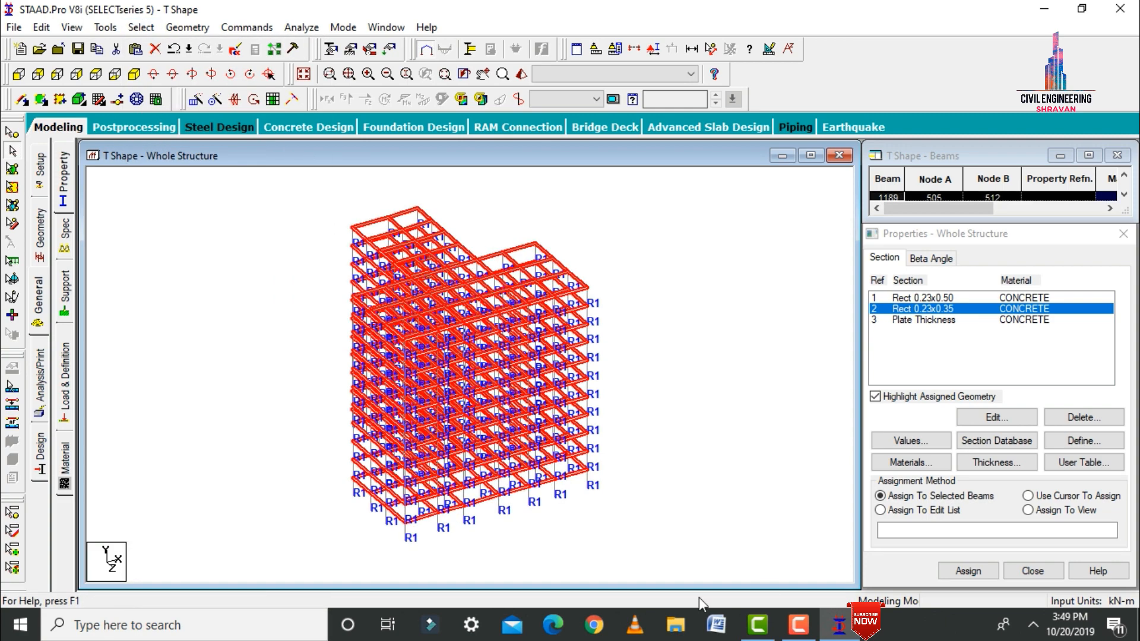
pyautogui.click(980, 570)
pyautogui.click(1012, 452)
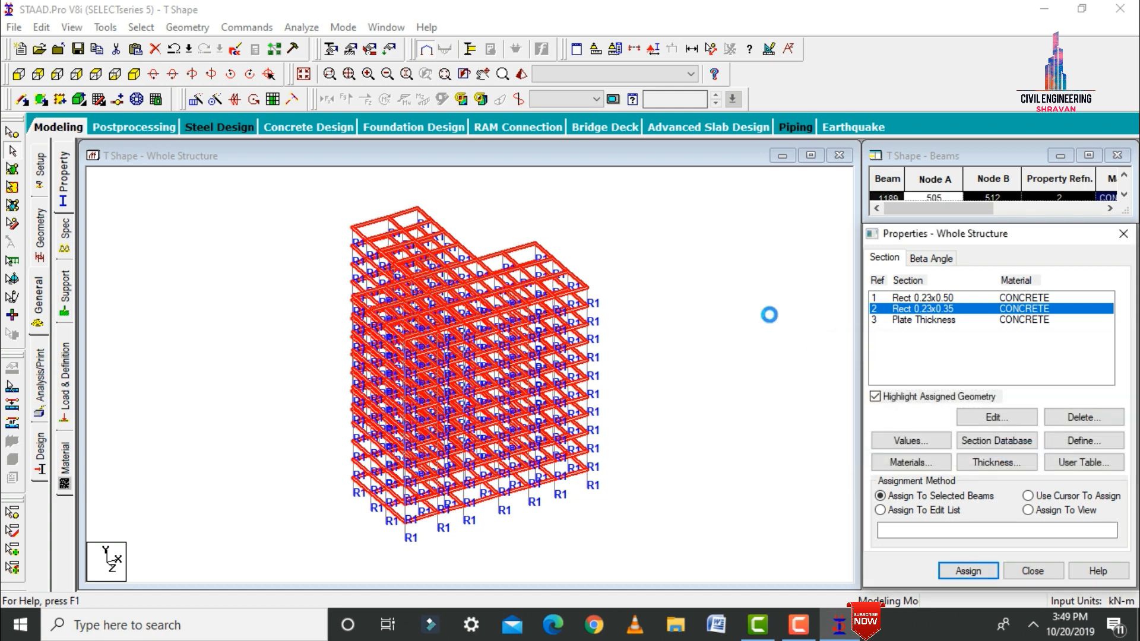
# Assign the plate thickness property to all slab plates with the Assign To View method, and clear the selection.
pyautogui.click(936, 321)
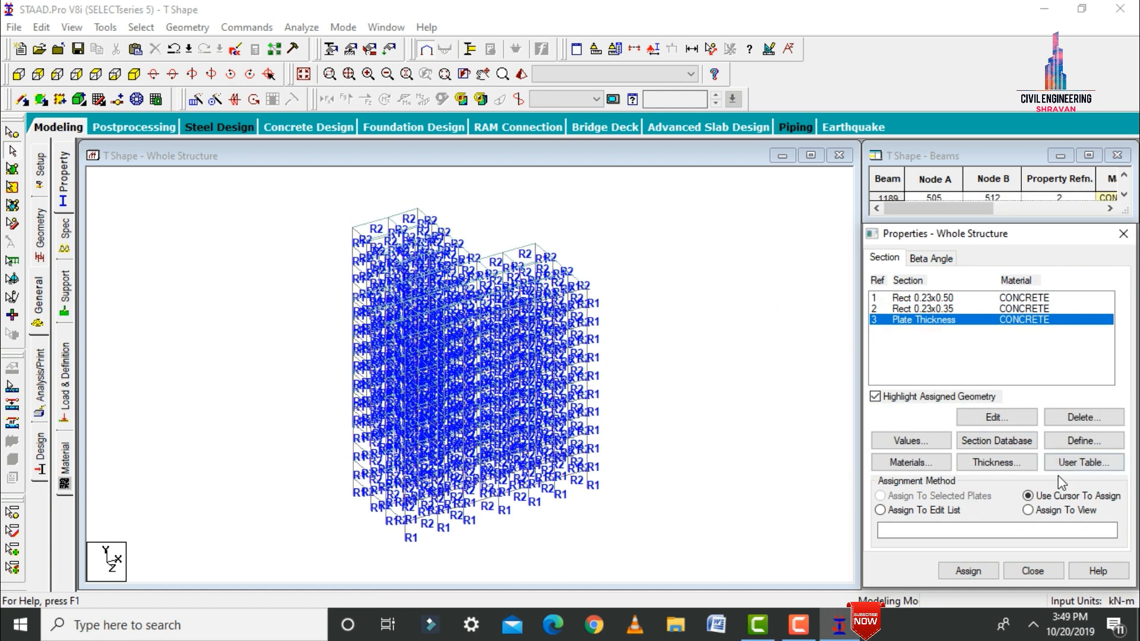
pyautogui.click(1027, 510)
pyautogui.click(968, 571)
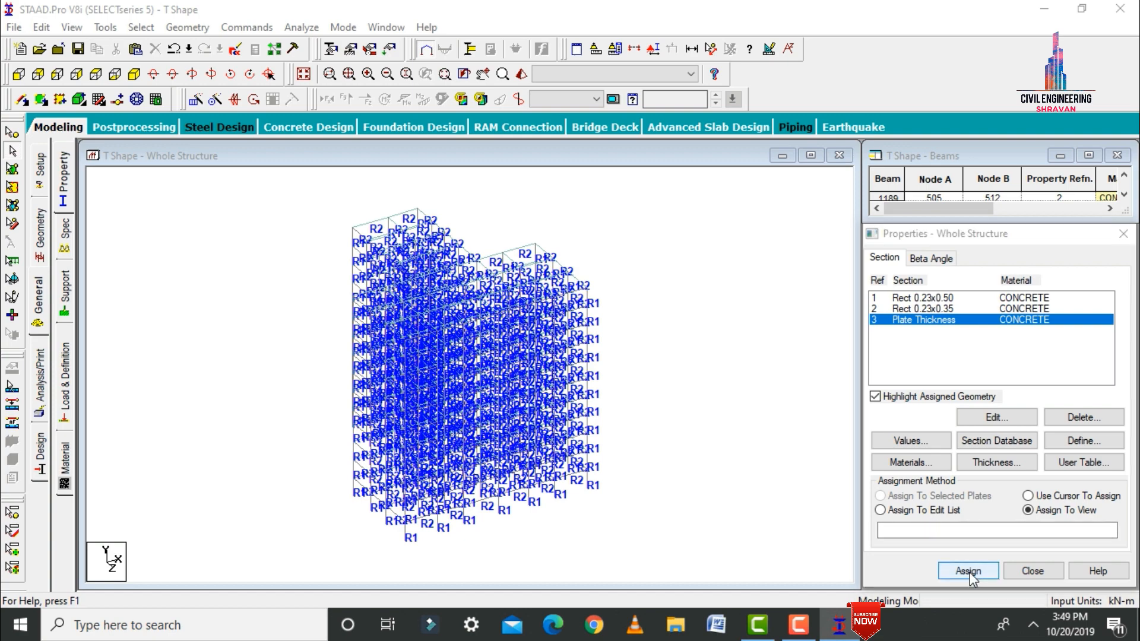
pyautogui.click(1014, 447)
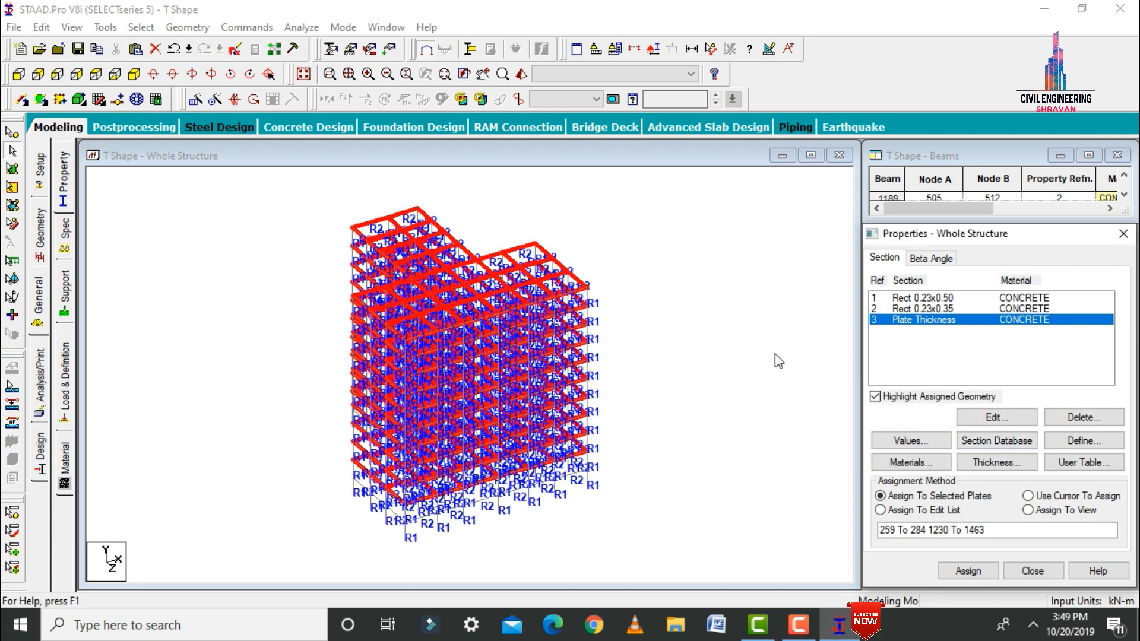
pyautogui.click(778, 361)
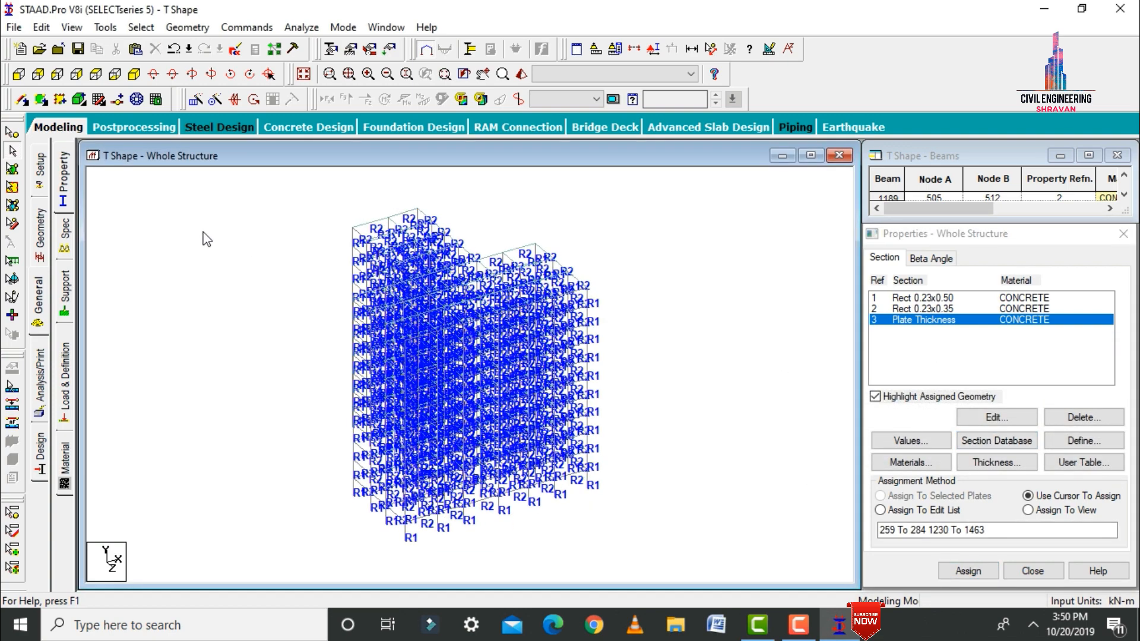
# Create a fixed support for the structure.
pyautogui.click(64, 291)
pyautogui.click(1036, 451)
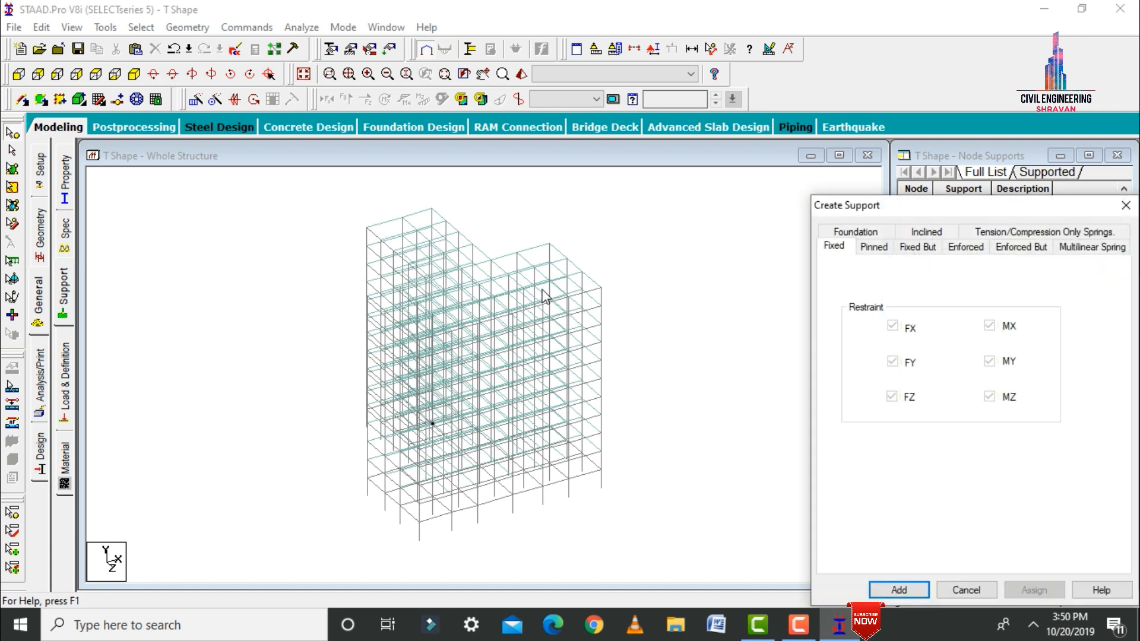
pyautogui.click(899, 590)
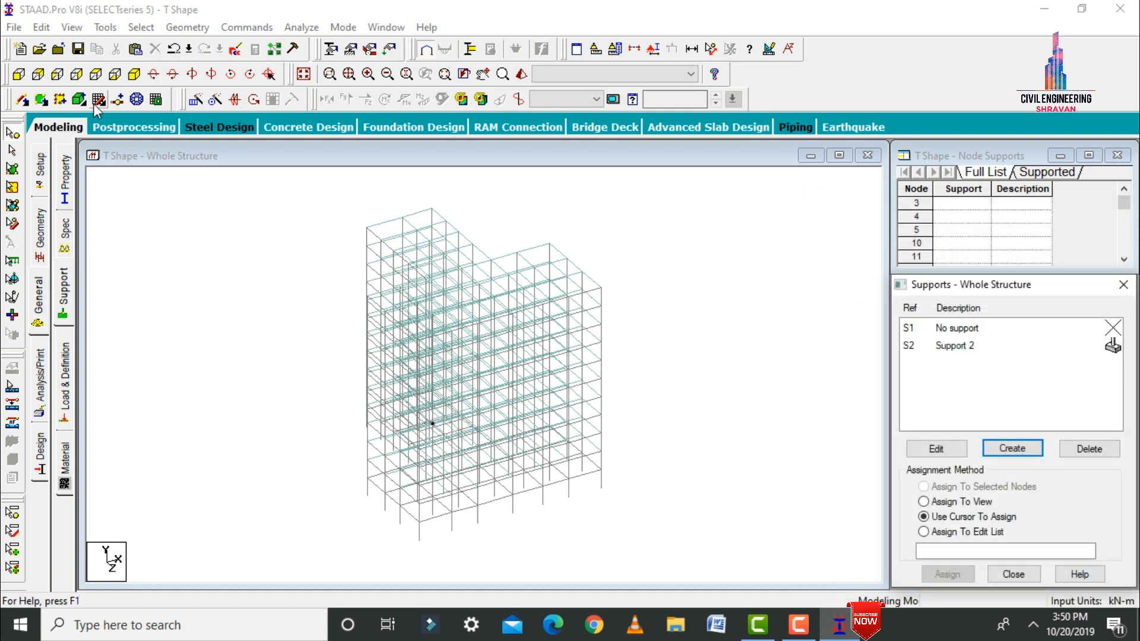
# Assign the fixed support to all base nodes, selected together in the front view, and return to the isometric view.
pyautogui.click(19, 75)
pyautogui.moveTo(307, 524)
pyautogui.mouseDown()
pyautogui.moveTo(665, 561)
pyautogui.moveTo(294, 521)
pyautogui.mouseUp()
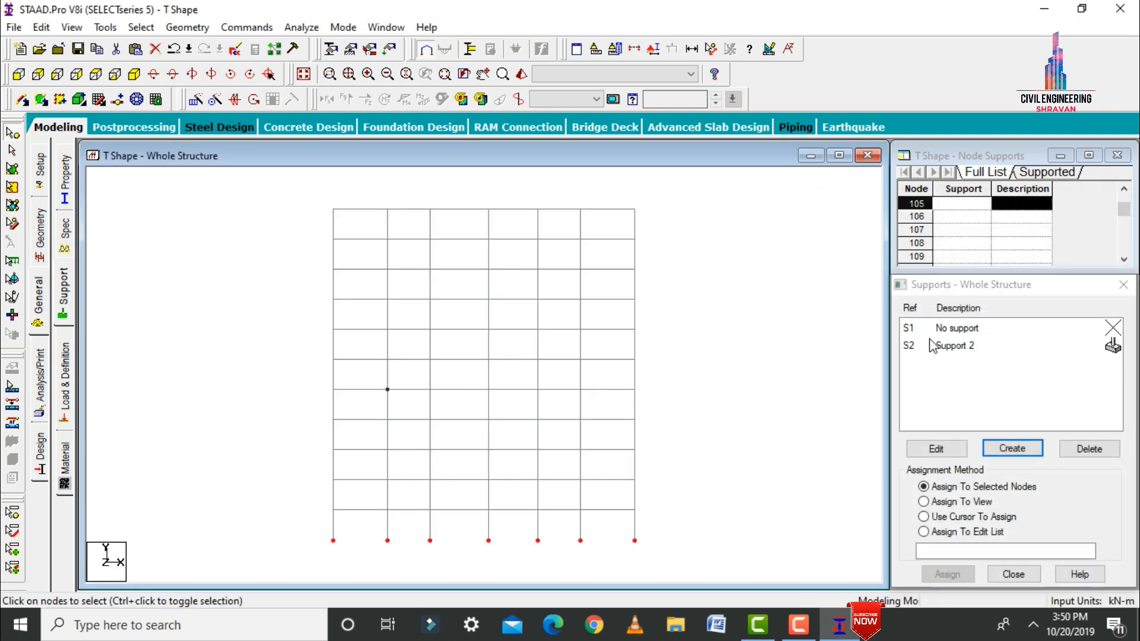
pyautogui.click(932, 345)
pyautogui.click(924, 517)
pyautogui.click(936, 577)
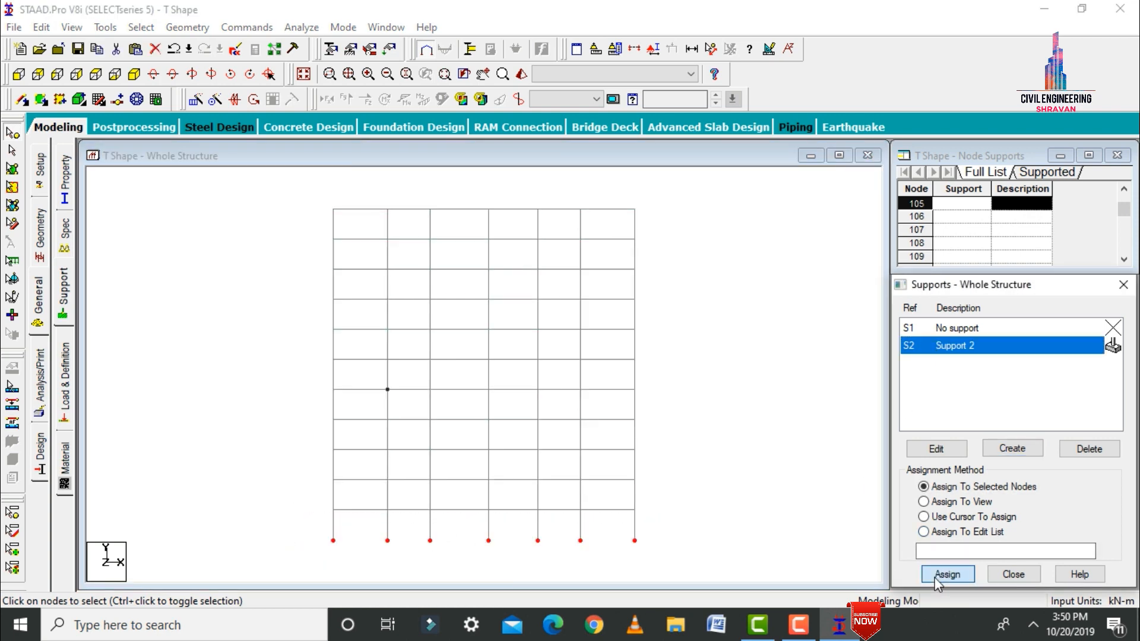
pyautogui.click(1017, 477)
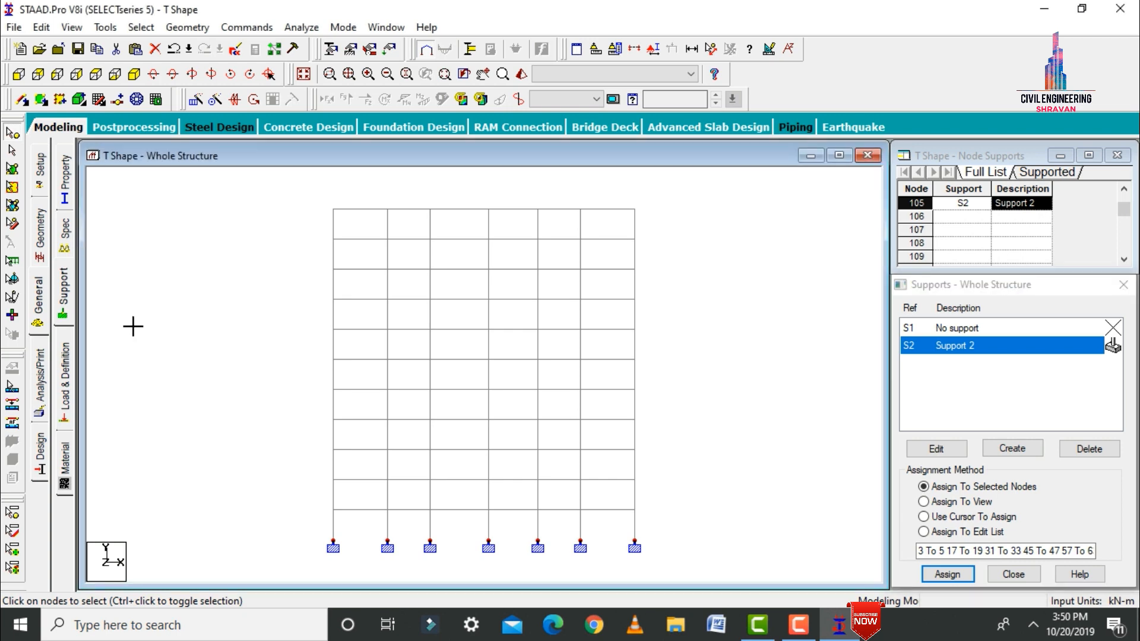
pyautogui.click(134, 74)
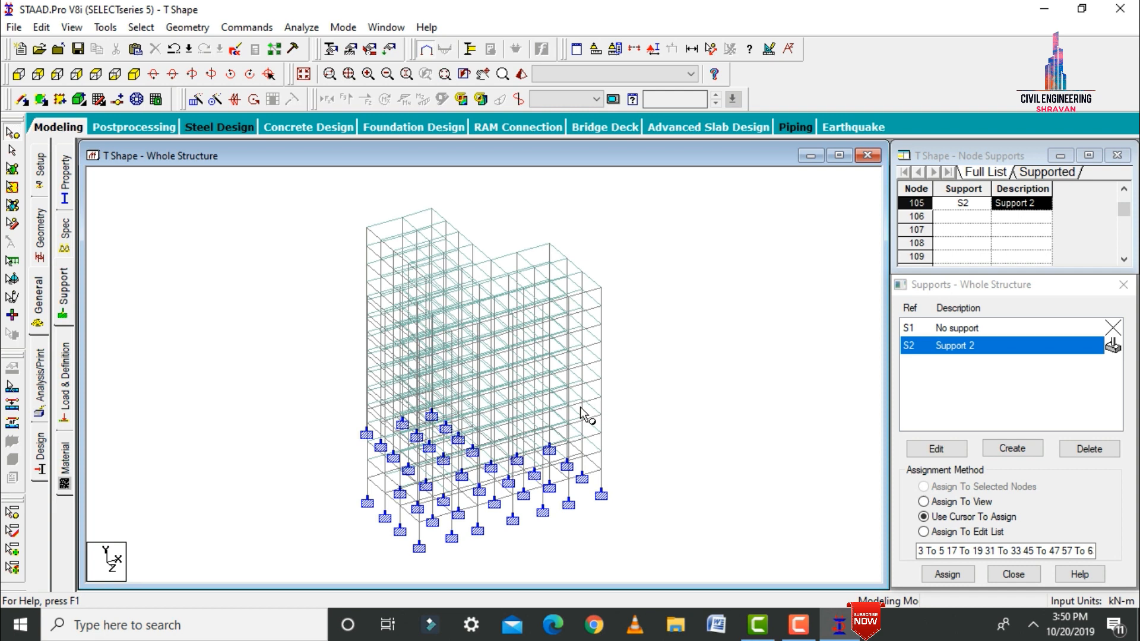
# Show the available load definition types and save the modified structure when auto save asks.
pyautogui.click(70, 372)
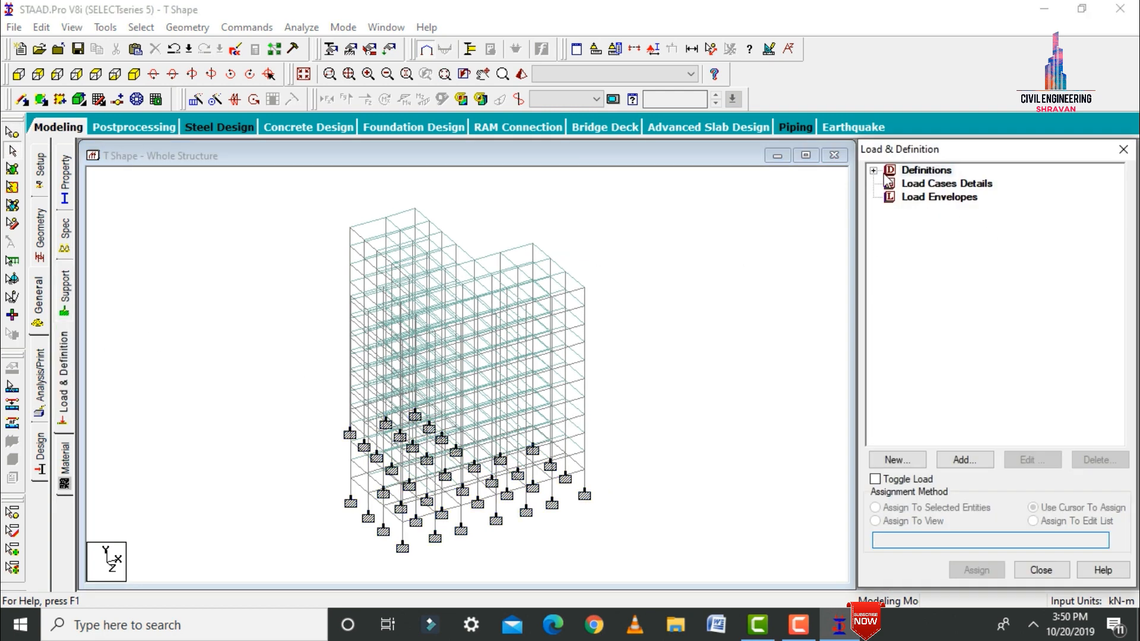
pyautogui.click(873, 171)
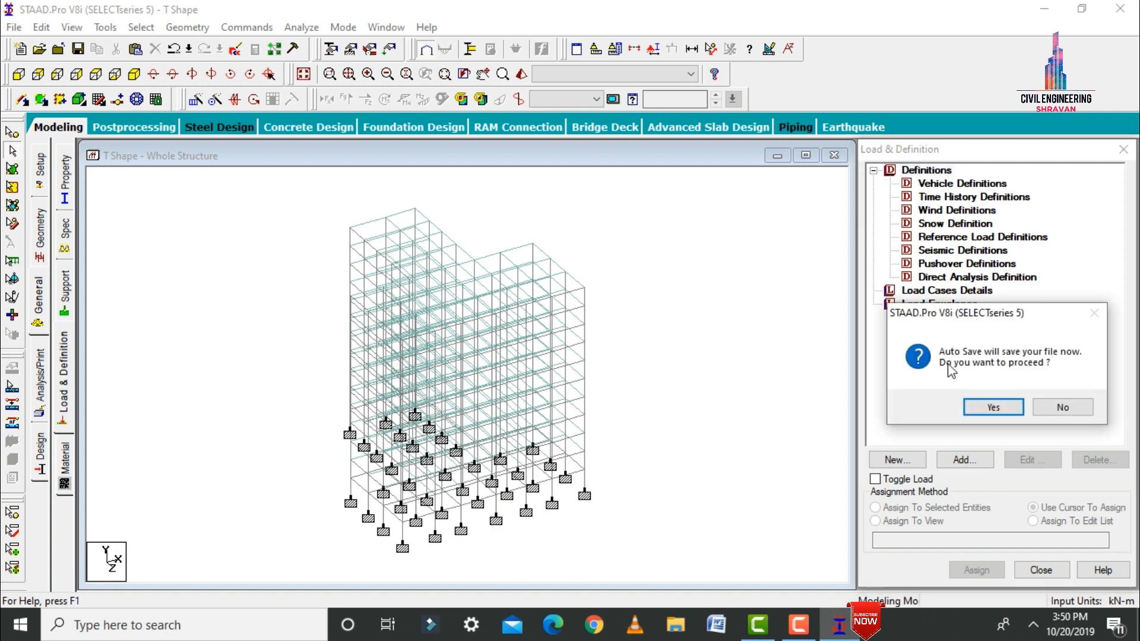
pyautogui.click(980, 404)
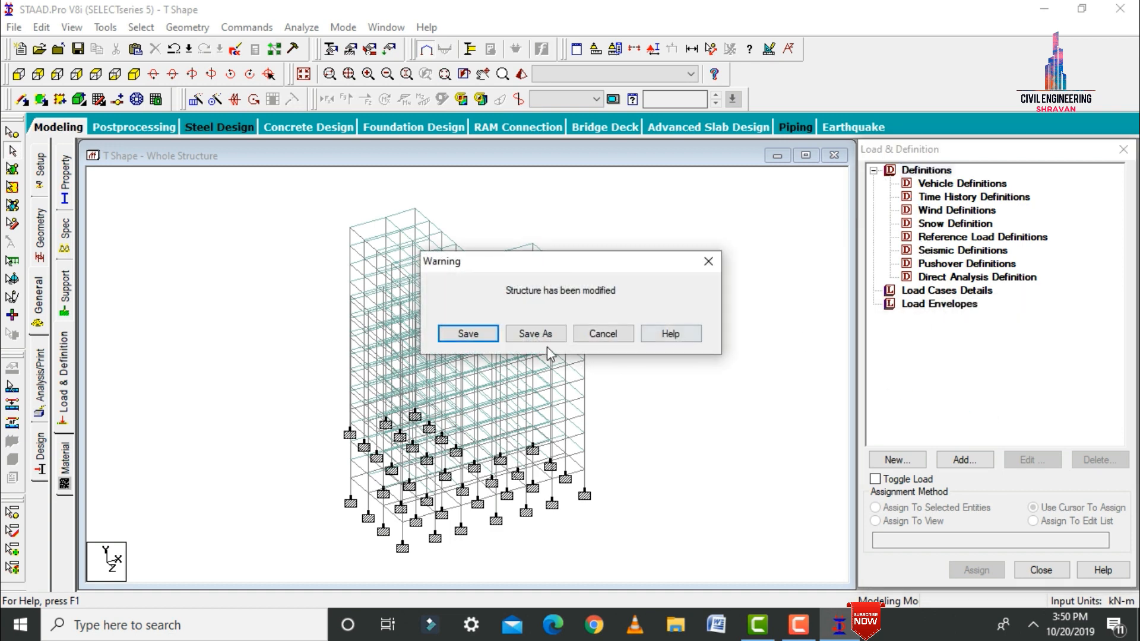
pyautogui.click(468, 334)
# Start a new seismic definition and set its code type to IS 1893 - 2002/2005.
pyautogui.click(950, 252)
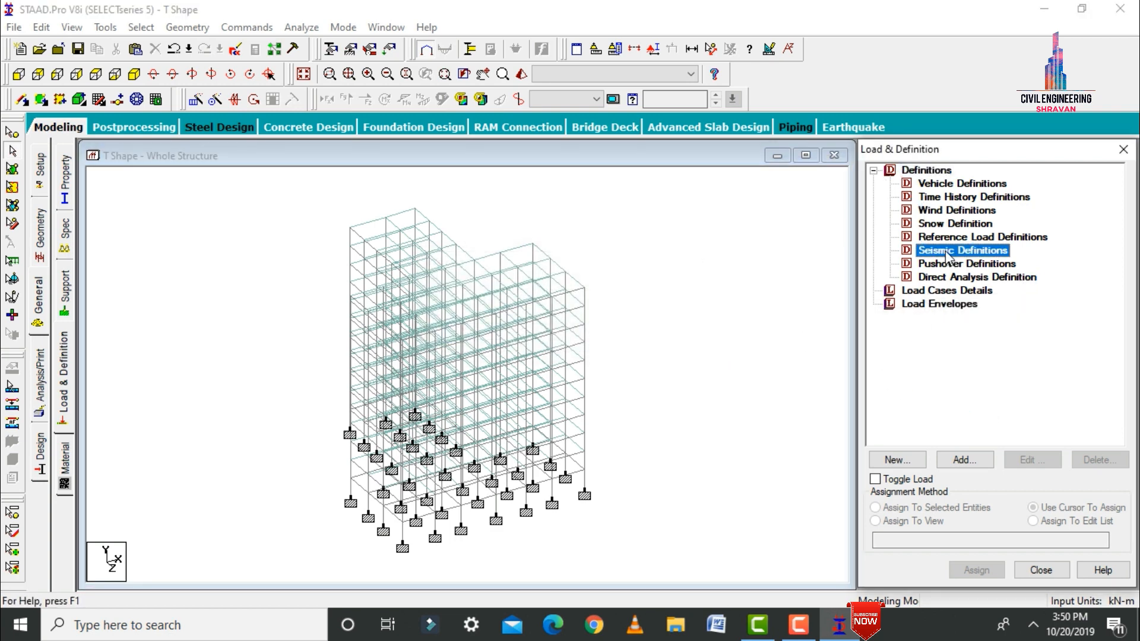
pyautogui.click(956, 458)
pyautogui.click(546, 169)
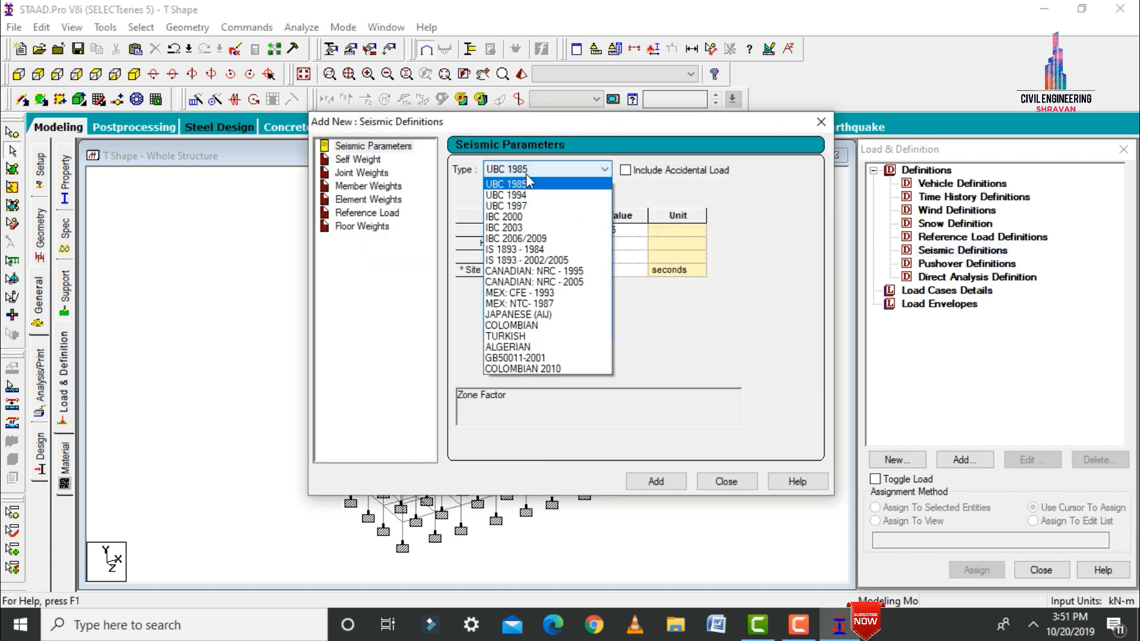
pyautogui.click(526, 260)
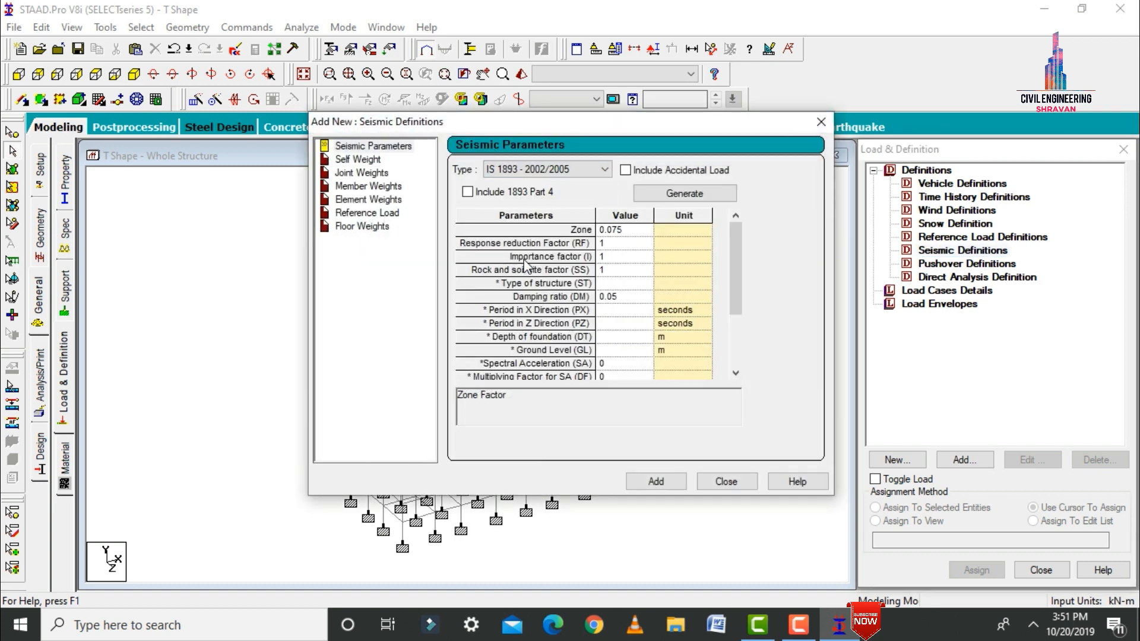
# Generate the IS 1893 seismic parameters for Zone V with medium soil and a damping ratio of 0.05.
pyautogui.click(654, 194)
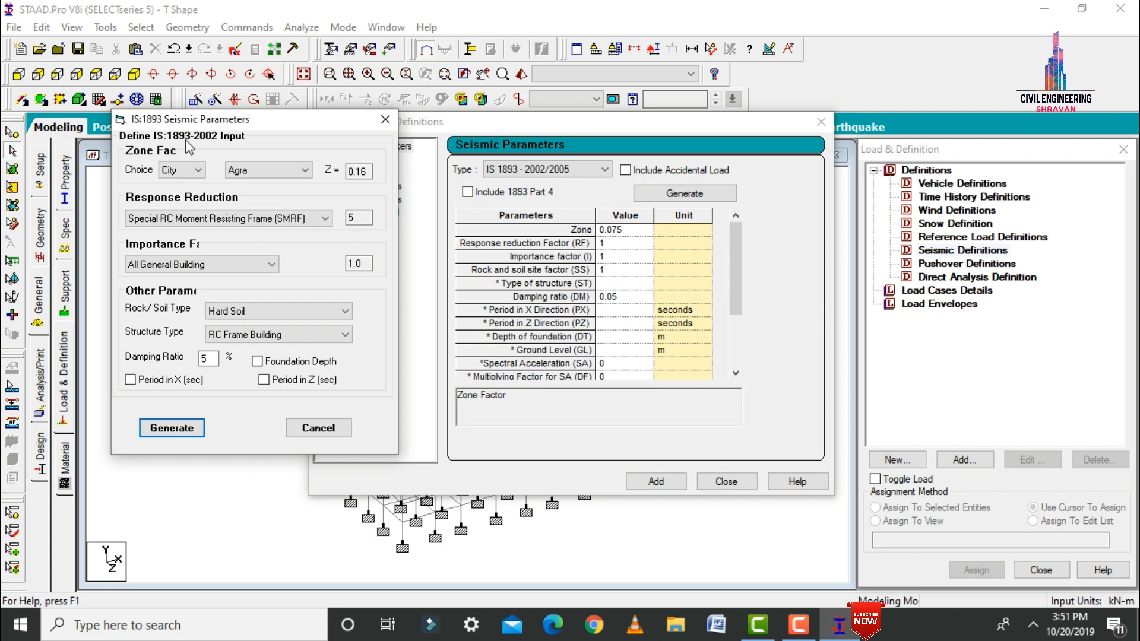
pyautogui.click(198, 170)
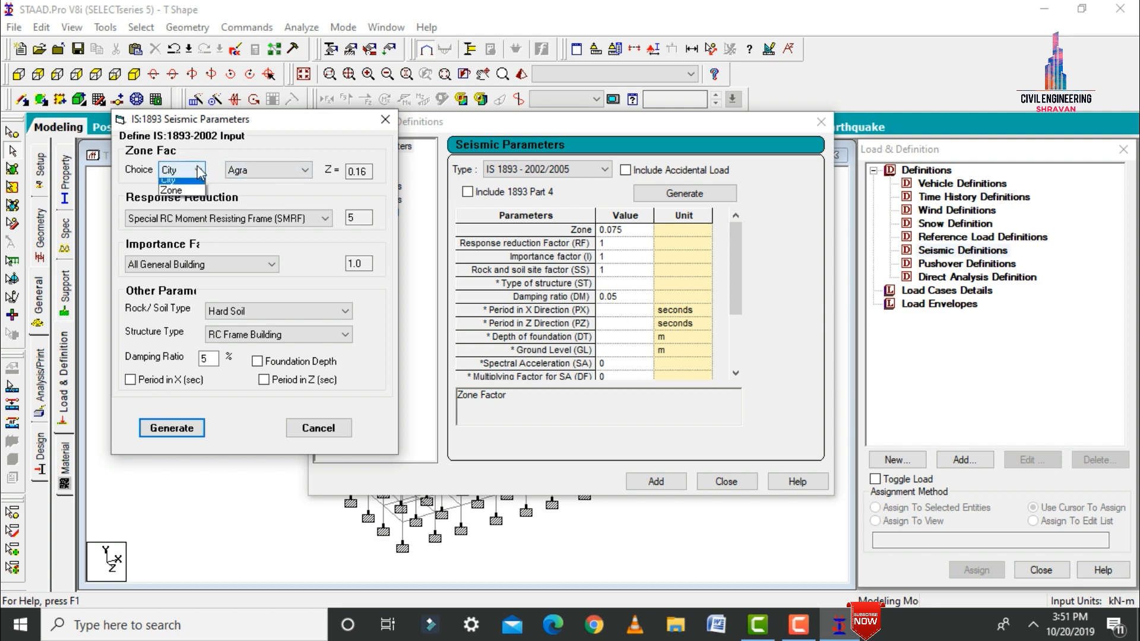
pyautogui.click(175, 193)
pyautogui.click(264, 170)
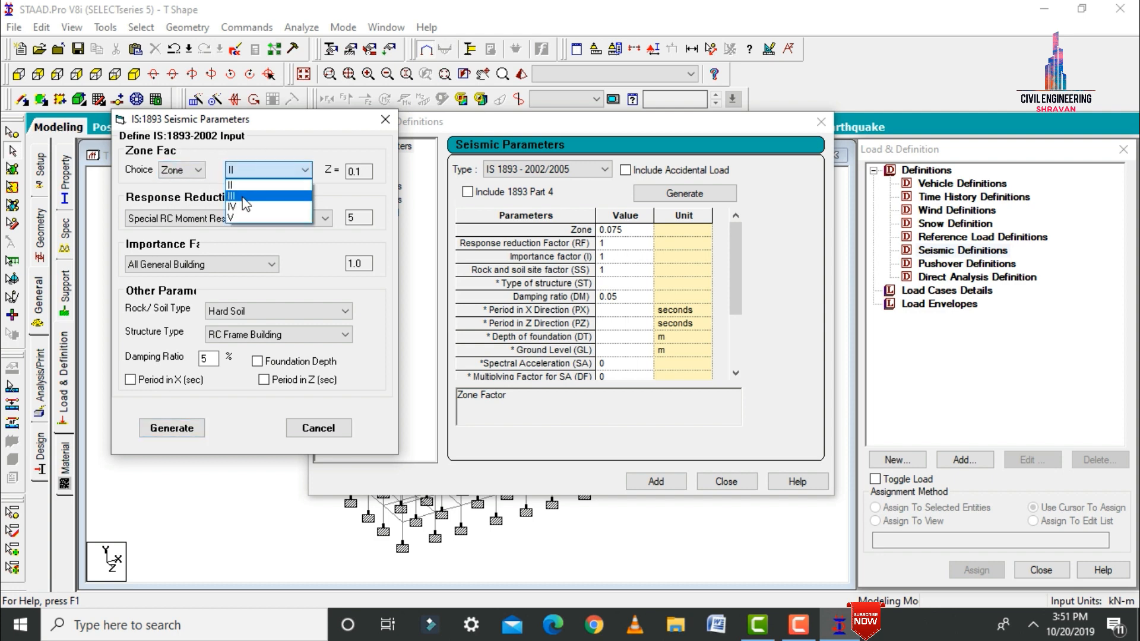
pyautogui.click(234, 222)
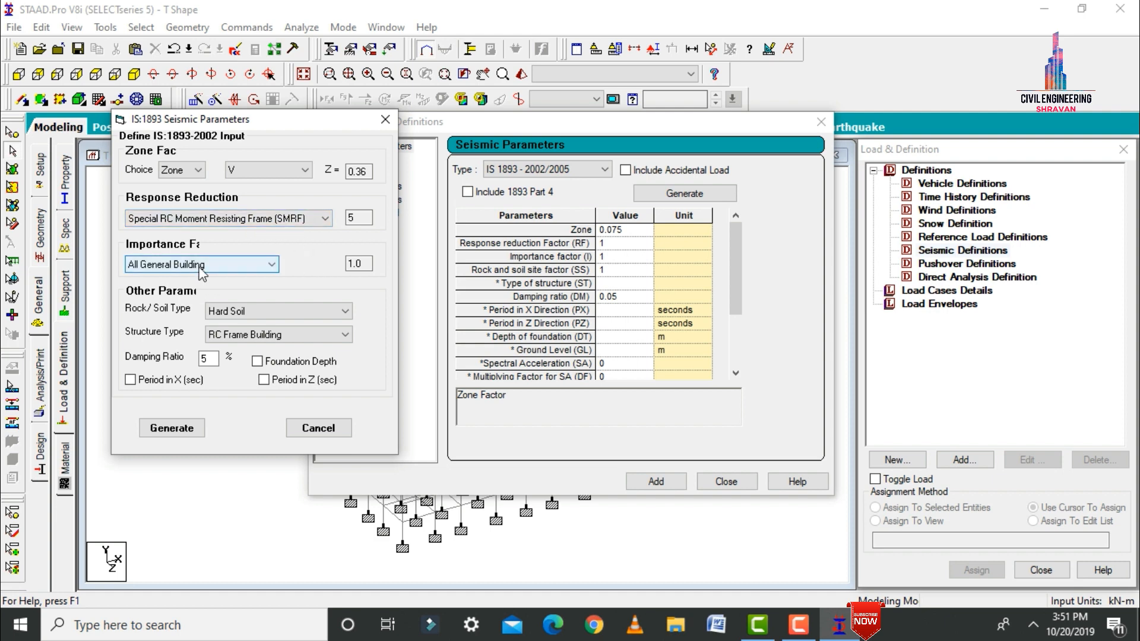
pyautogui.click(284, 310)
pyautogui.click(244, 339)
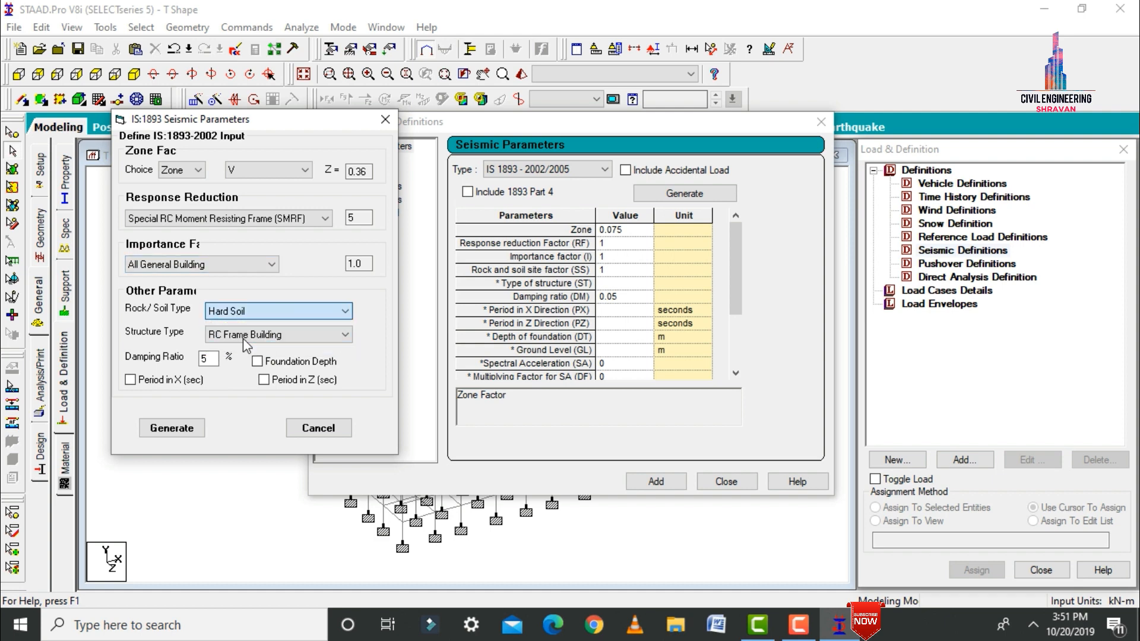
pyautogui.moveTo(208, 359); pyautogui.dragTo(93, 355)
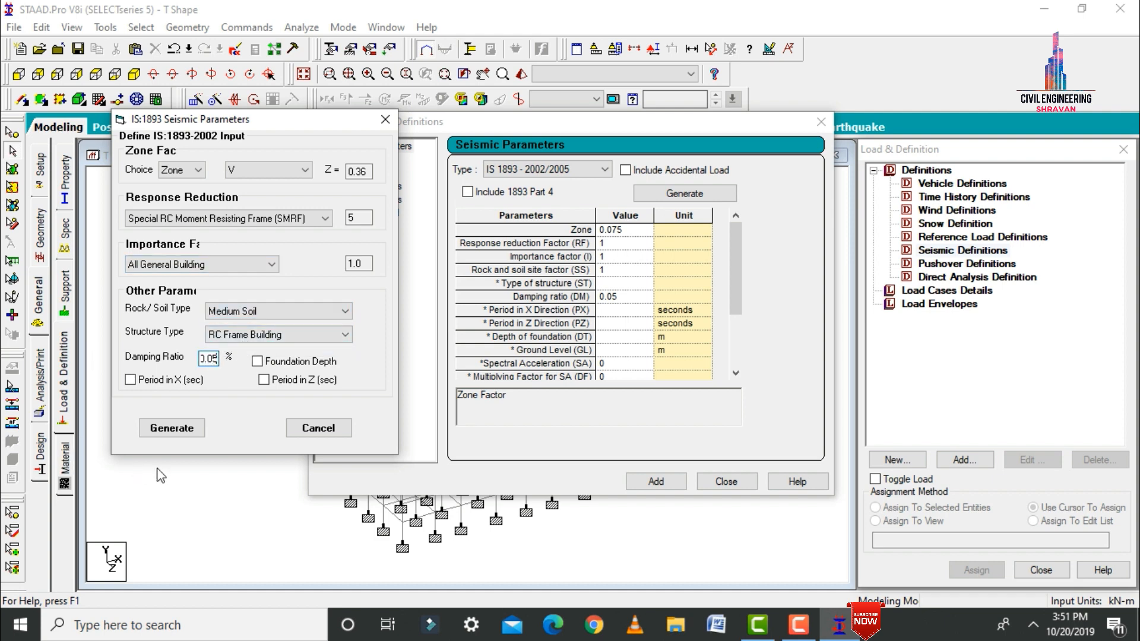
pyautogui.click(175, 429)
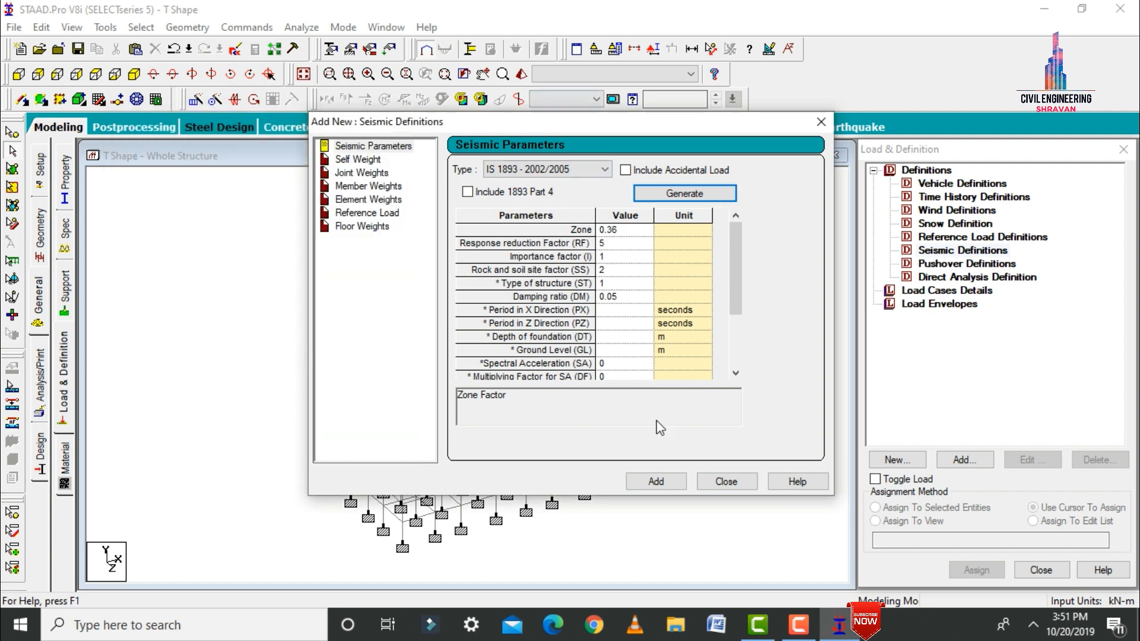
# Add the generated seismic parameters and a self weight factor of 1 to the seismic definition.
pyautogui.click(657, 487)
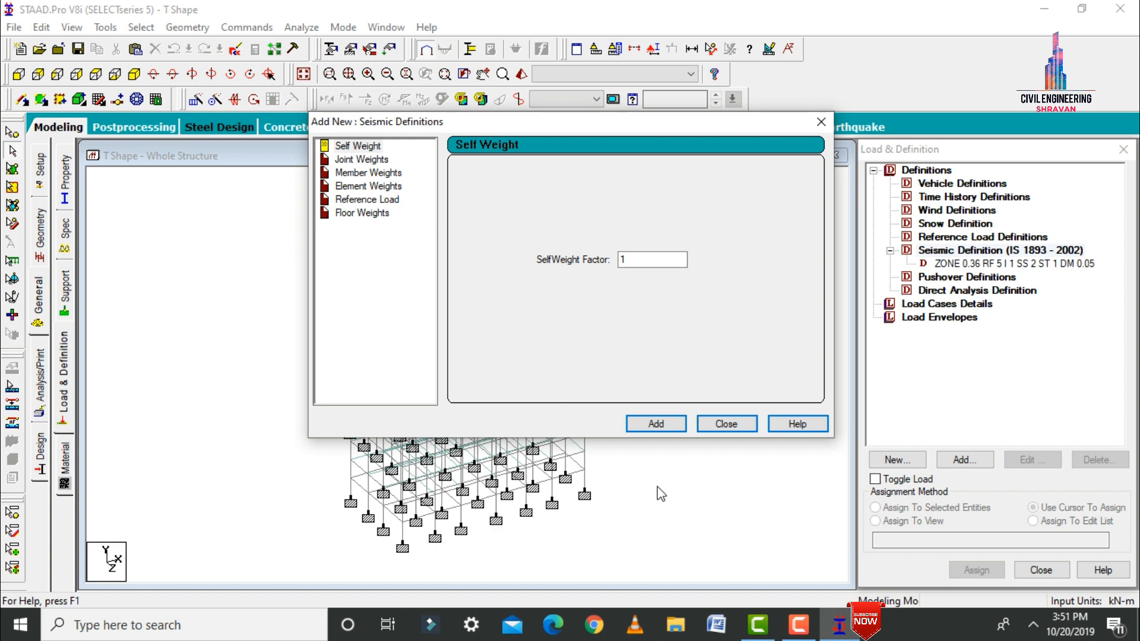
pyautogui.click(639, 425)
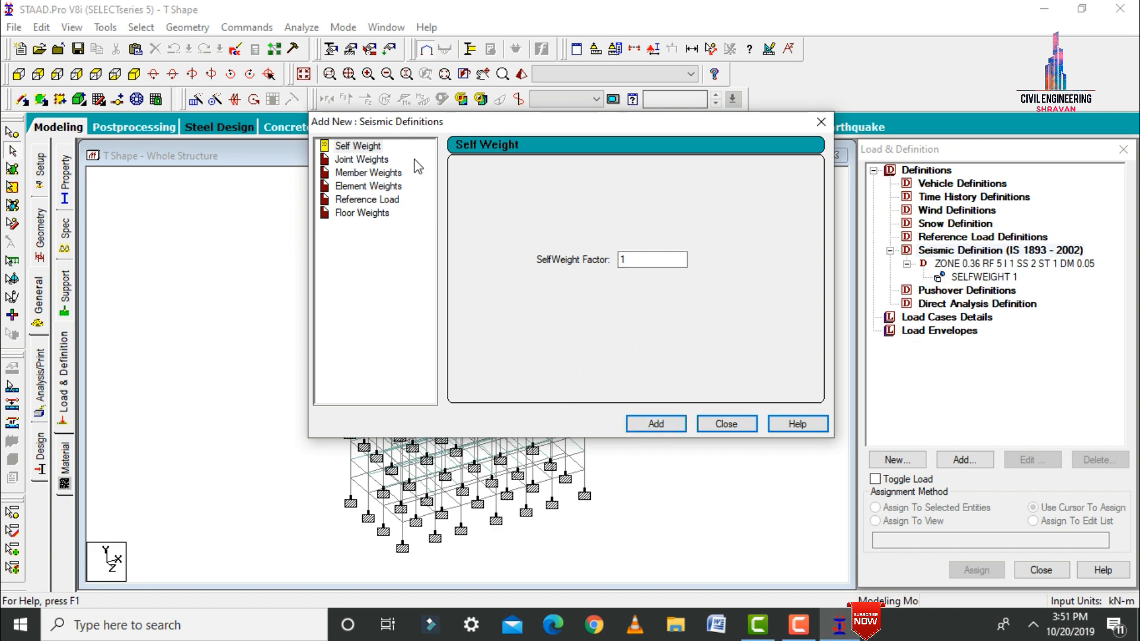
# Set the loading type of the seismic member weights to UNI.
pyautogui.click(367, 173)
pyautogui.click(644, 208)
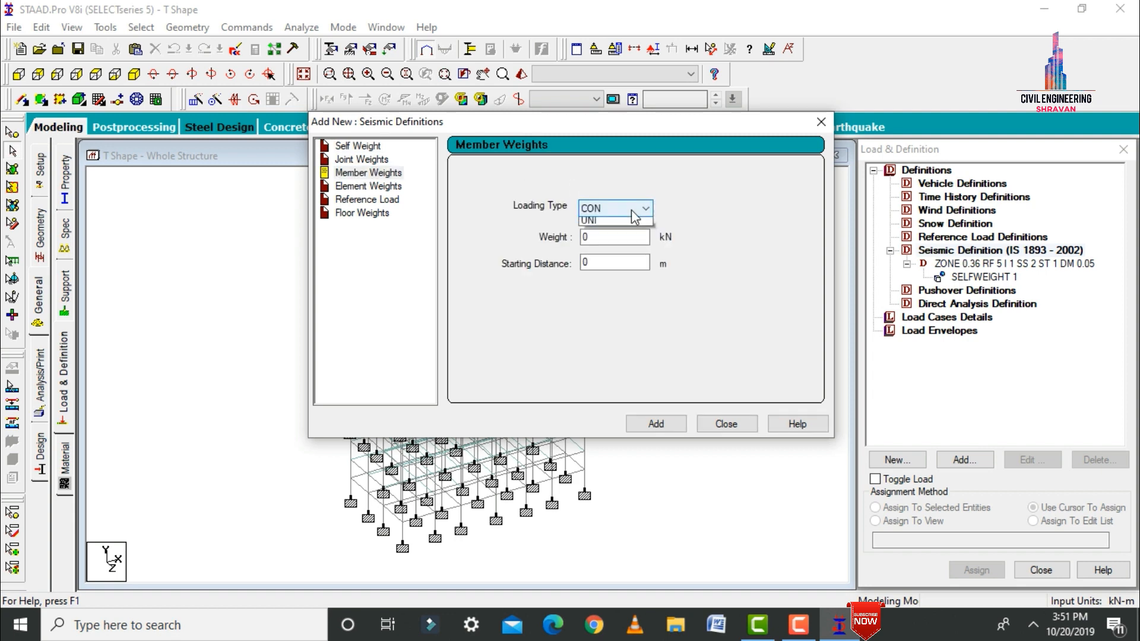
pyautogui.click(594, 236)
# Switch to Calculator and compute the beam's weight per metre as 0.23 × 0.35 × 25.
pyautogui.click(288, 636)
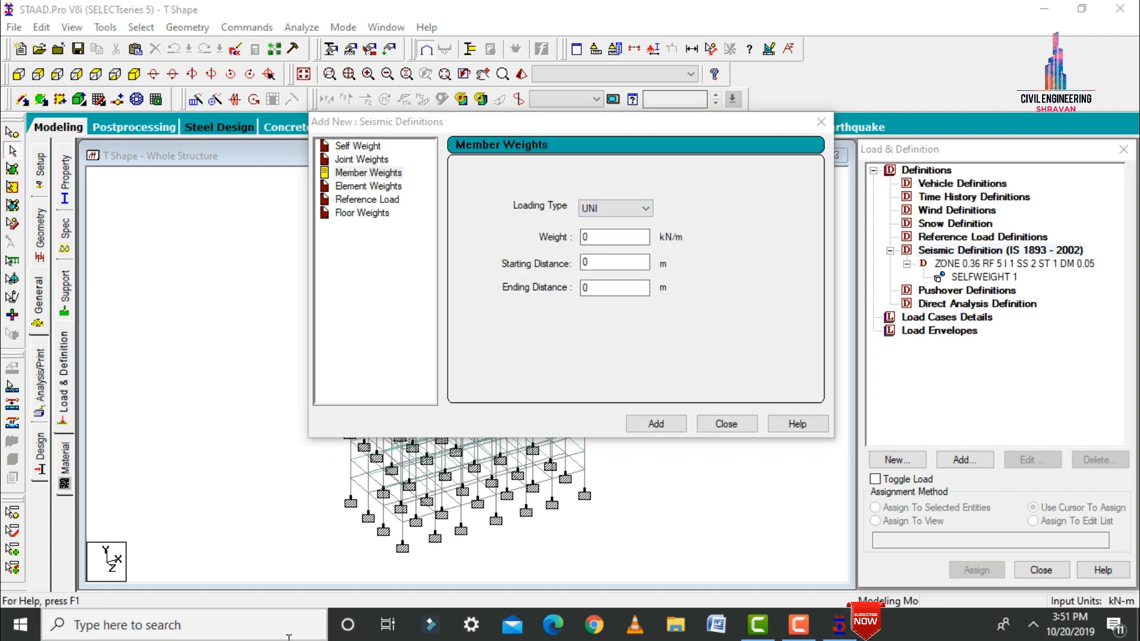
pyautogui.write('ca')
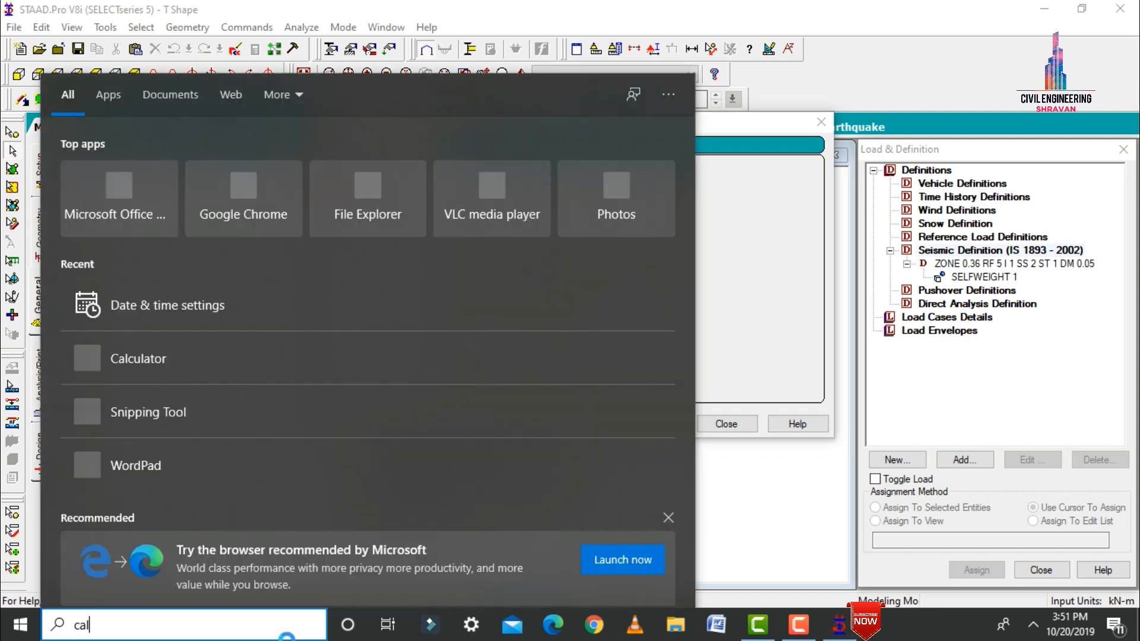
pyautogui.write('l')
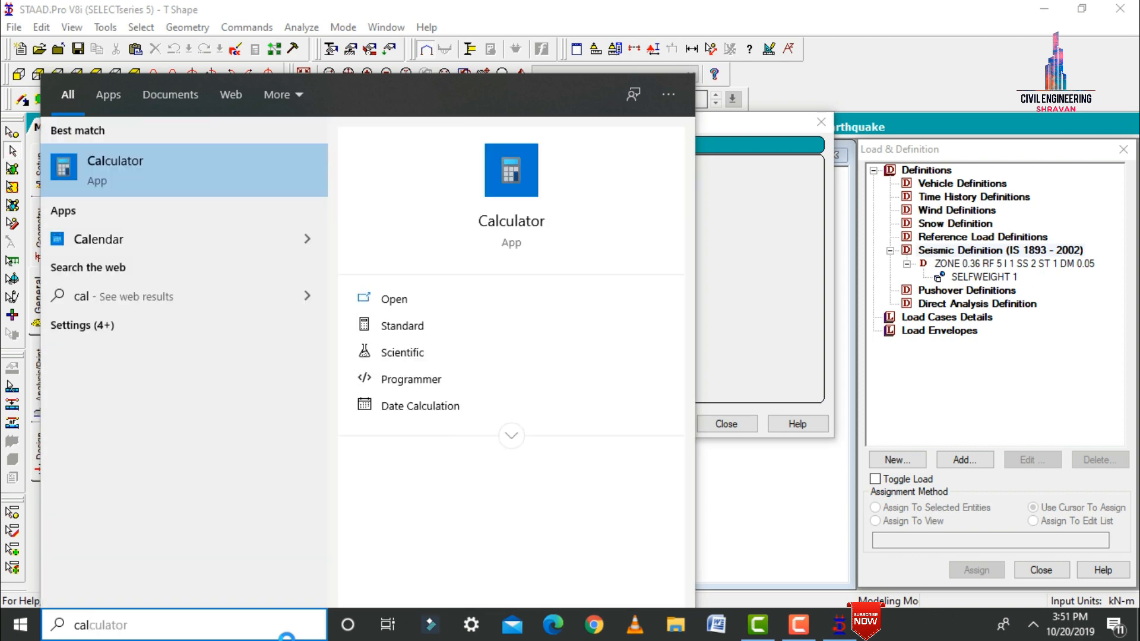
pyautogui.press('Return')
pyautogui.write('0.23')
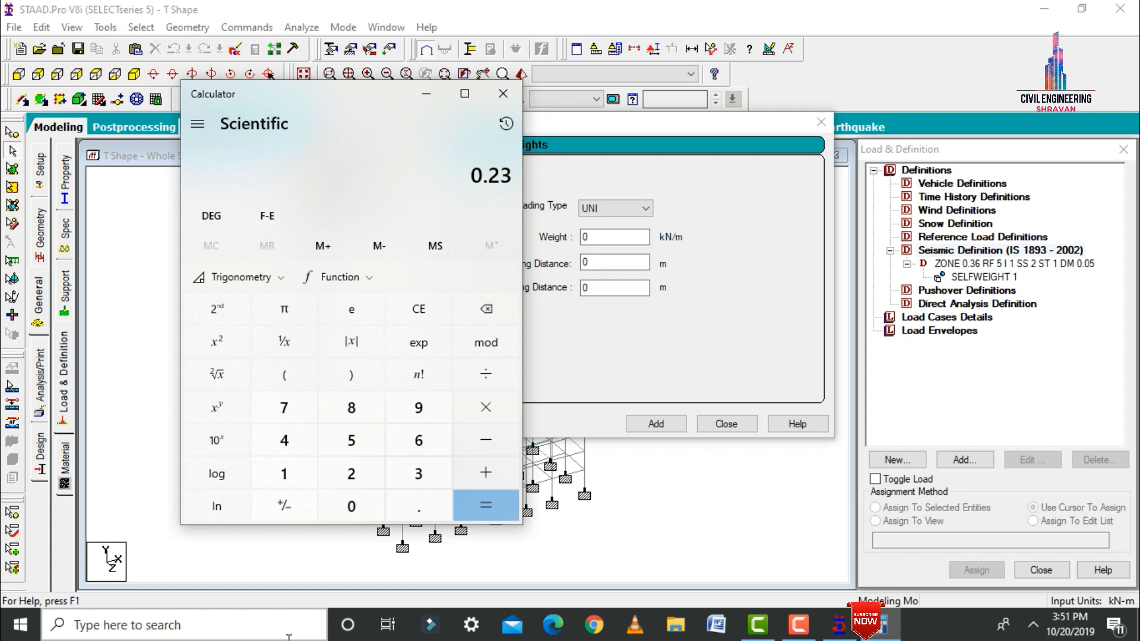
pyautogui.write('*0.35')
pyautogui.write('*')
pyautogui.write('25')
pyautogui.press('Return')
# Return to STAAD.Pro and add a uniform member weight of 2.0125 kN/m to the seismic definition.
pyautogui.click(482, 226)
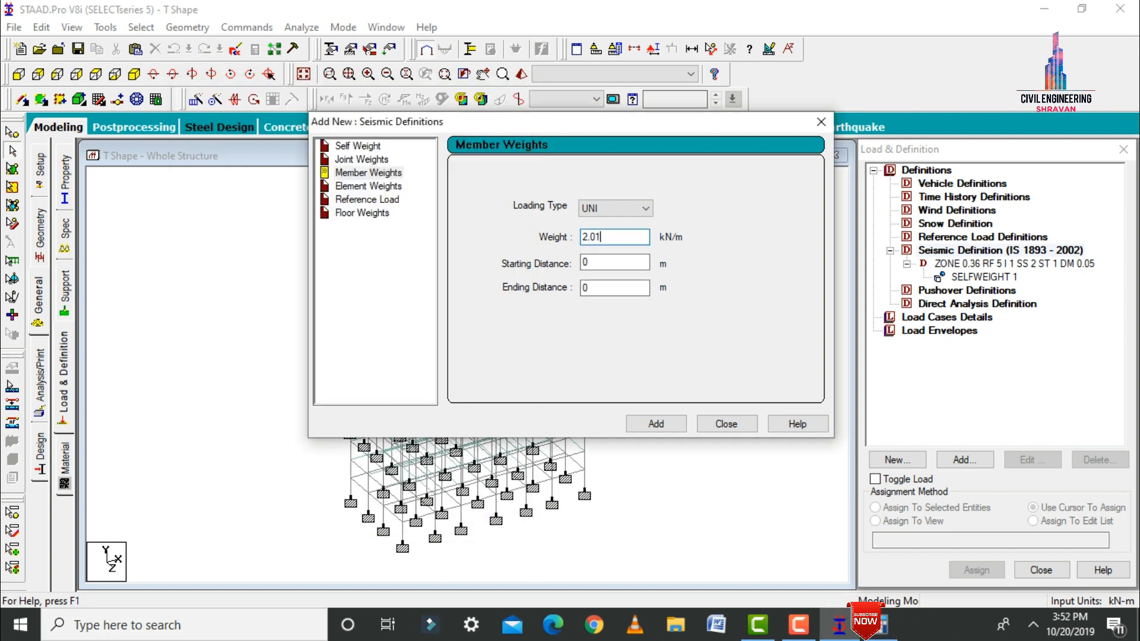
pyautogui.press('Return')
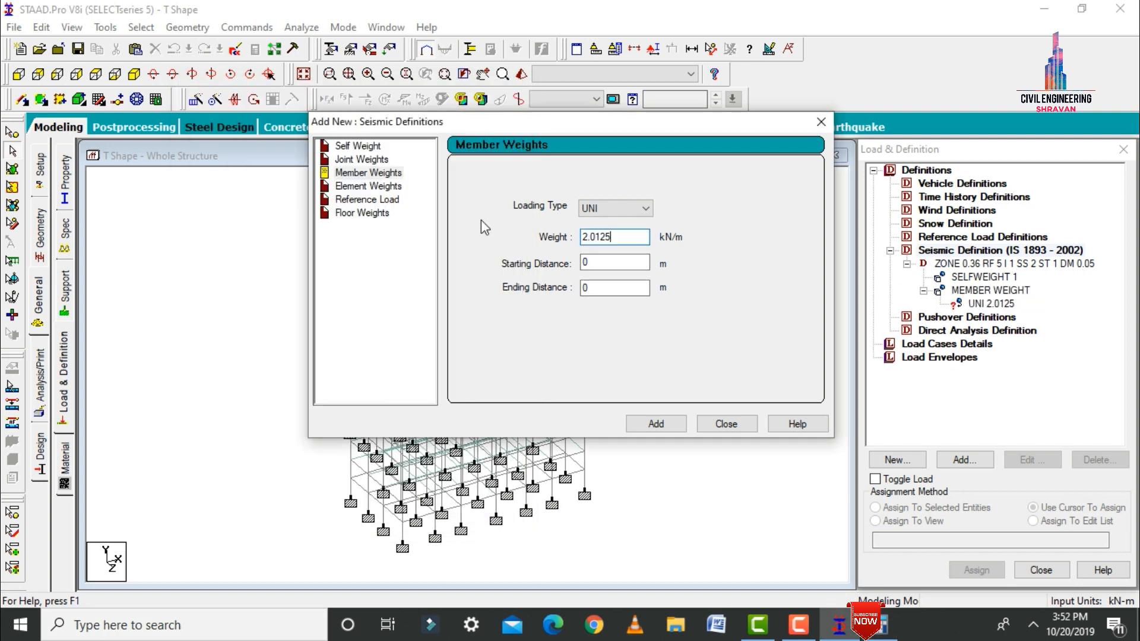
pyautogui.click(722, 424)
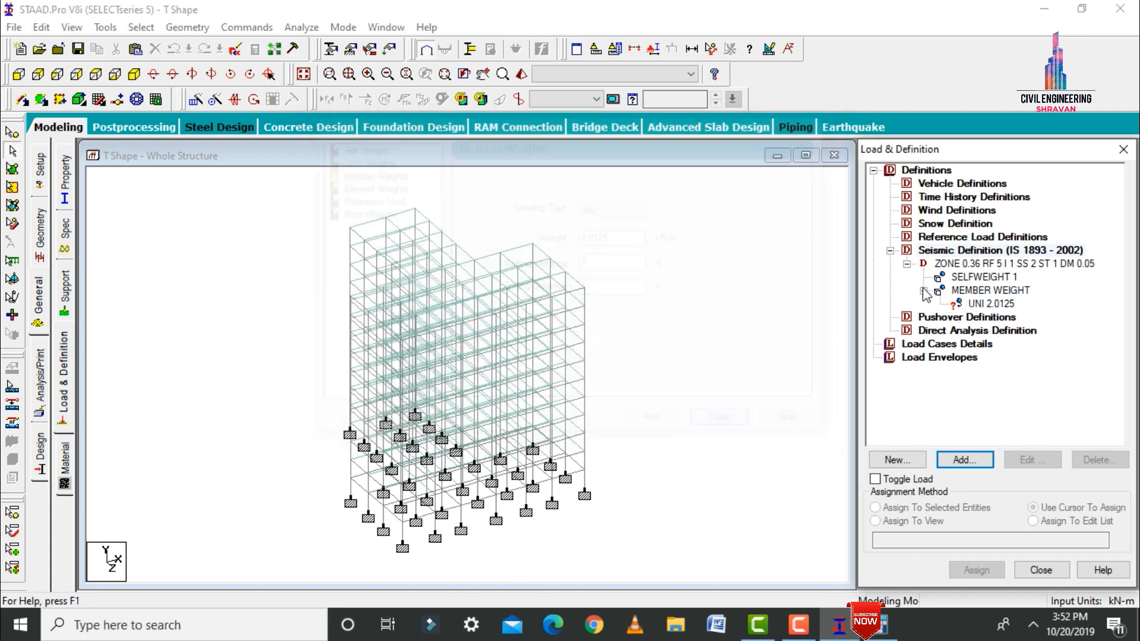
# Assign the 2.0125 kN/m uniform member weight to all beams parallel to X and Z.
pyautogui.click(971, 304)
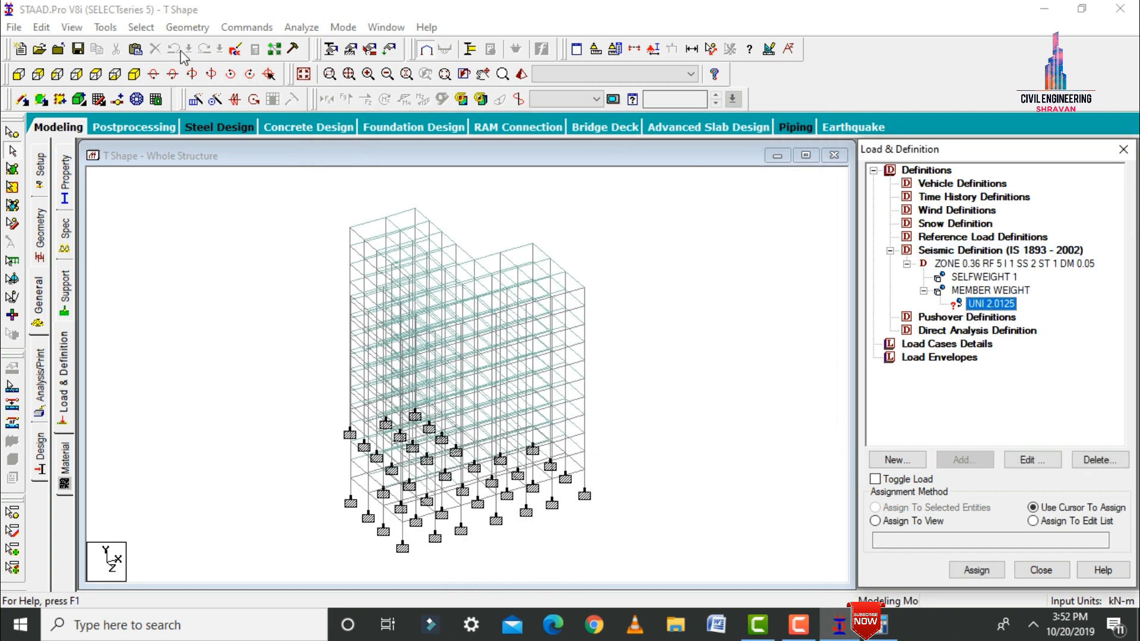
pyautogui.click(140, 28)
pyautogui.moveTo(178, 325)
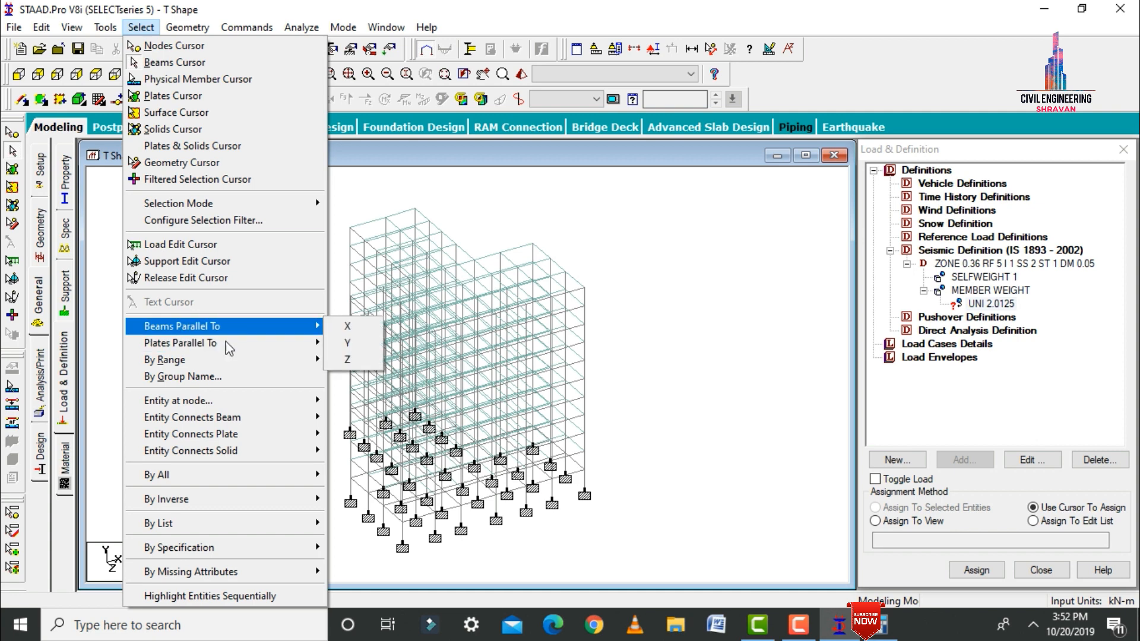
pyautogui.click(344, 338)
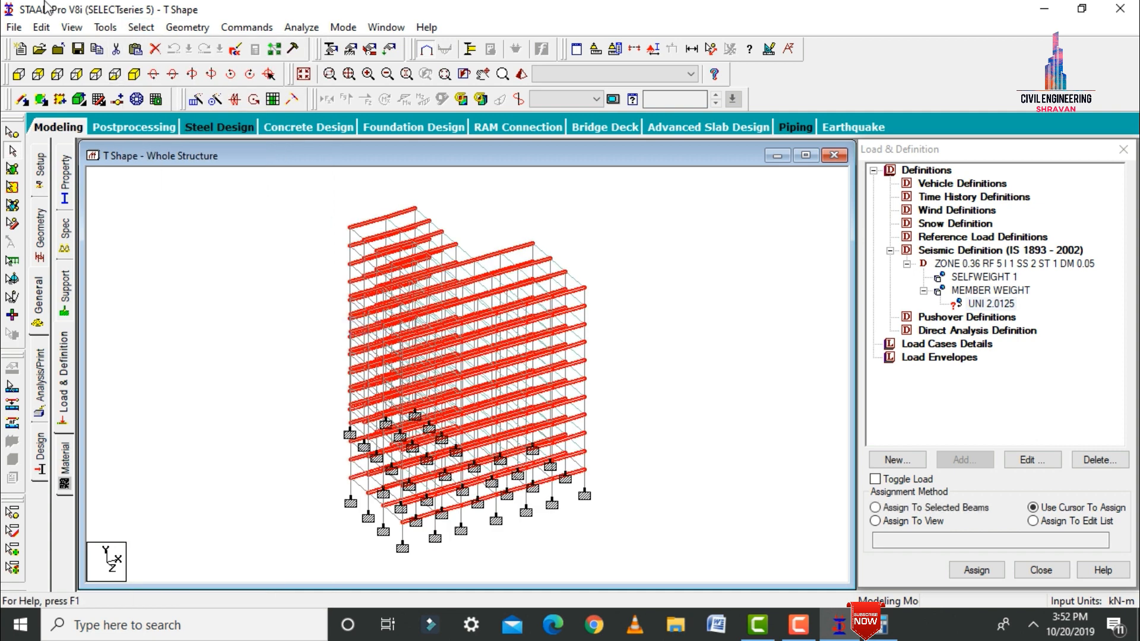
pyautogui.click(140, 27)
pyautogui.moveTo(198, 328)
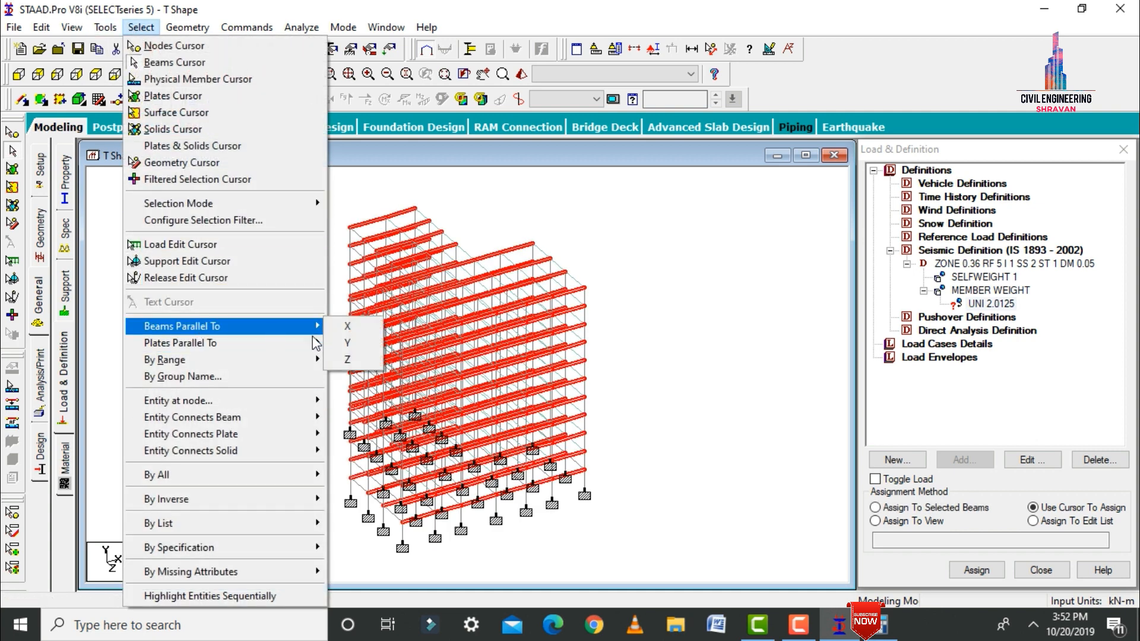
pyautogui.click(353, 360)
pyautogui.click(919, 509)
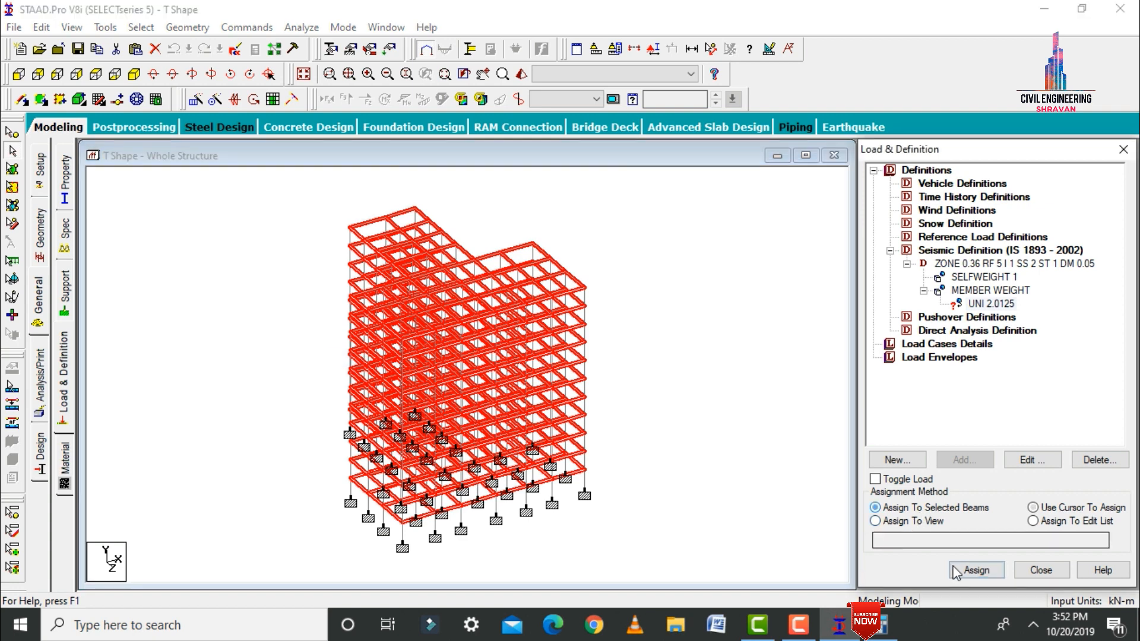
pyautogui.click(976, 570)
pyautogui.click(1016, 407)
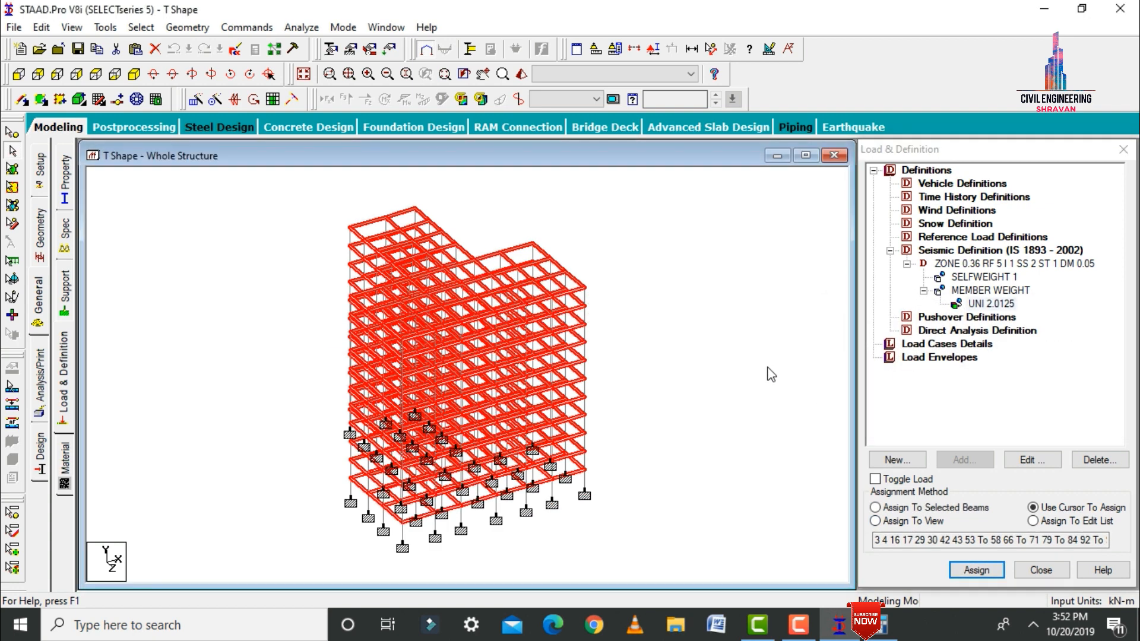
# Add a wind definition with type number 1 and the comment WIND 1.
pyautogui.click(932, 210)
pyautogui.click(964, 460)
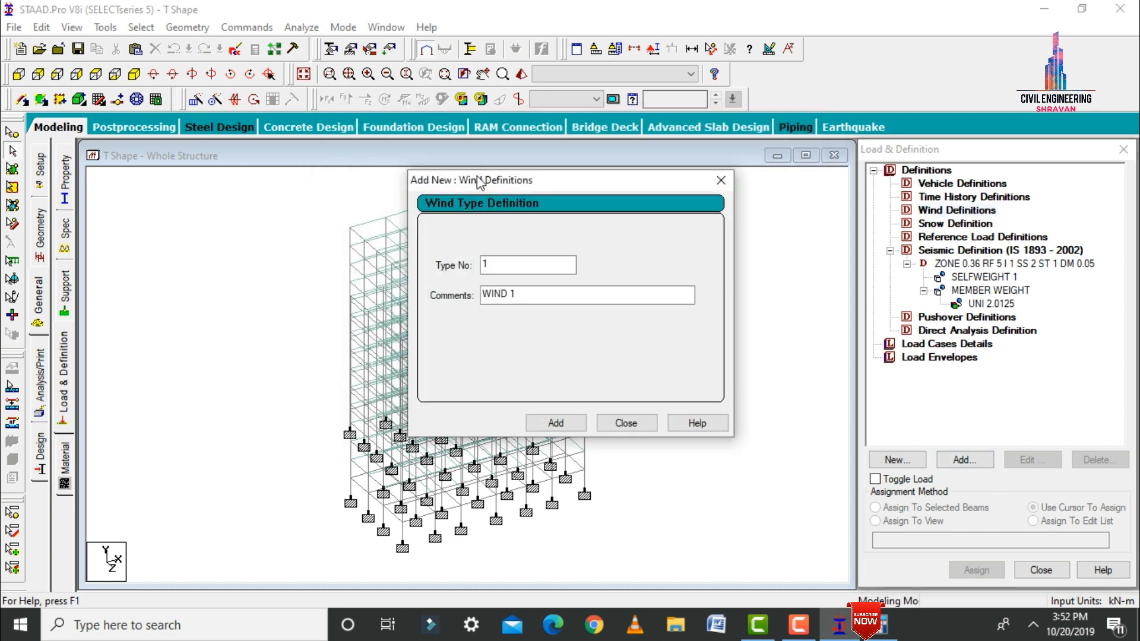
pyautogui.click(555, 422)
pyautogui.click(625, 422)
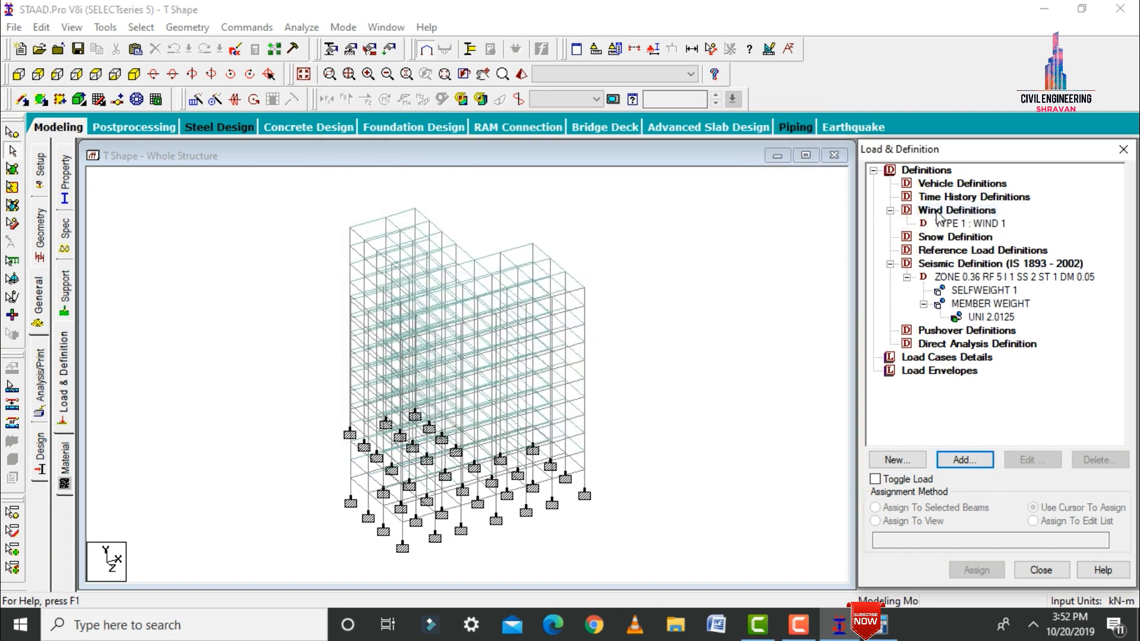
# Set up the ASCE-7 intensity calculation for WIND 1 with building classification Category IV and a basic wind speed of 44 m/sec.
pyautogui.click(946, 223)
pyautogui.click(964, 459)
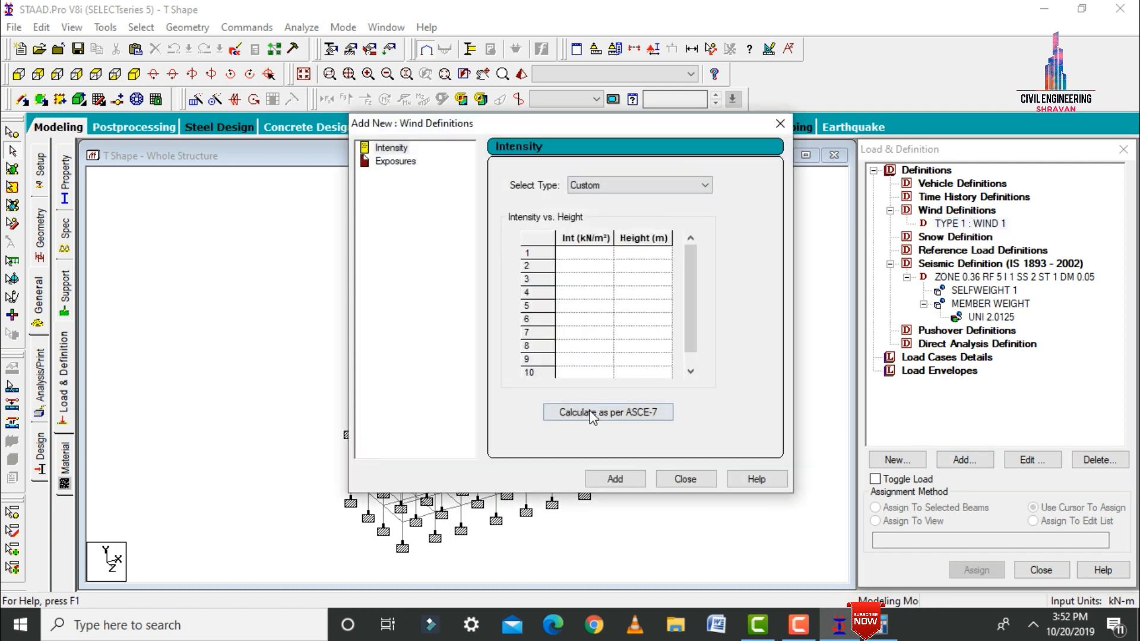
pyautogui.click(595, 410)
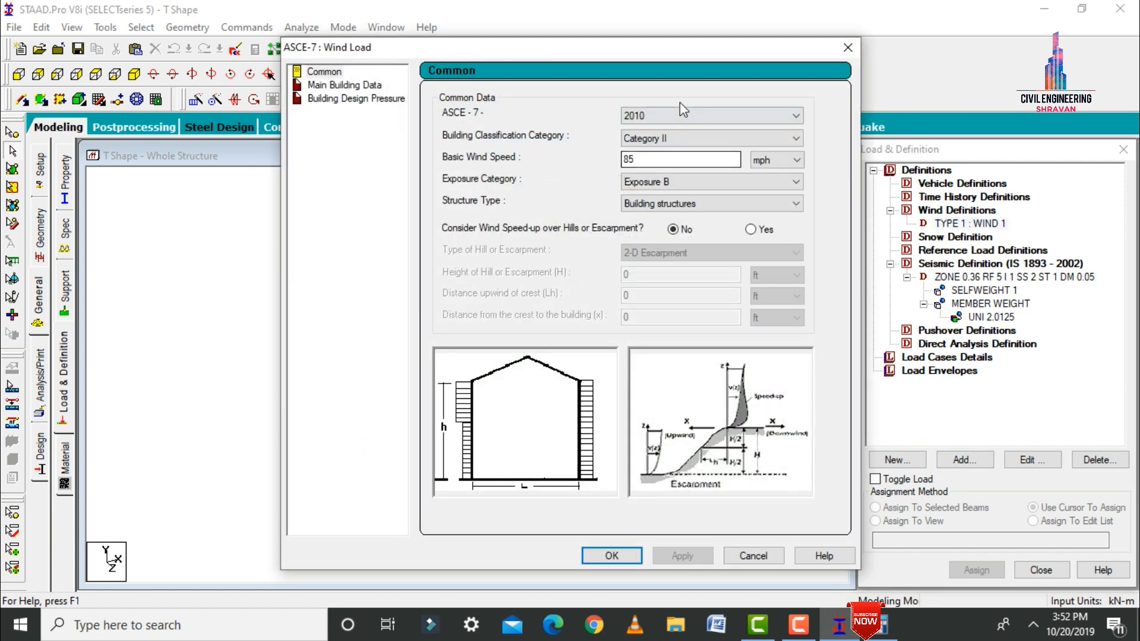
pyautogui.click(653, 138)
pyautogui.click(650, 186)
pyautogui.doubleClick(638, 161)
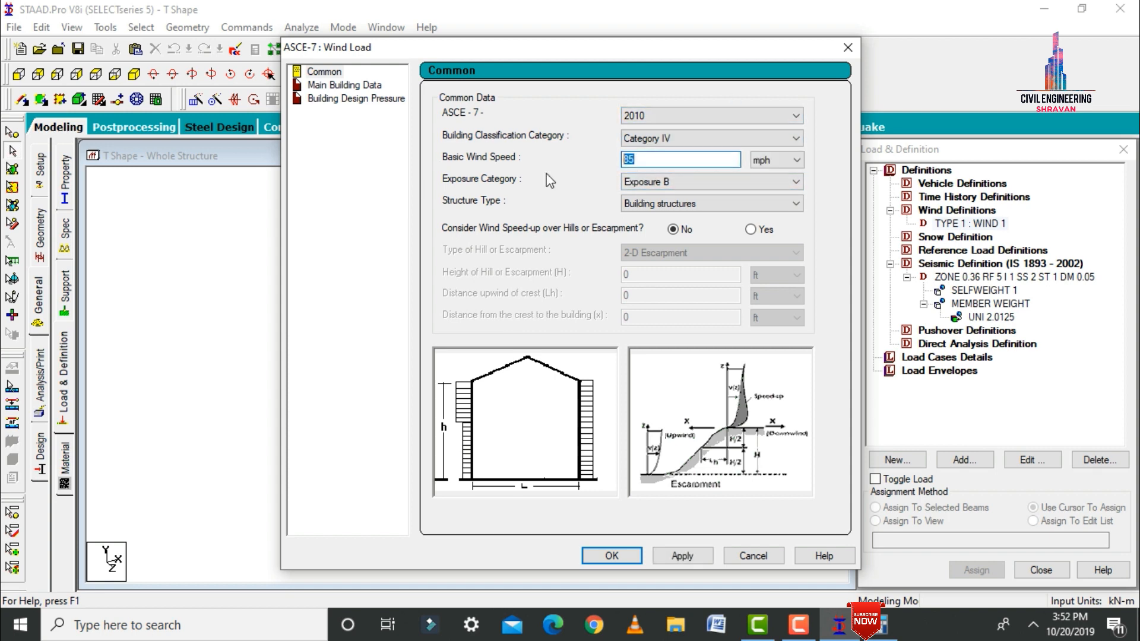
pyautogui.write('44')
pyautogui.click(796, 160)
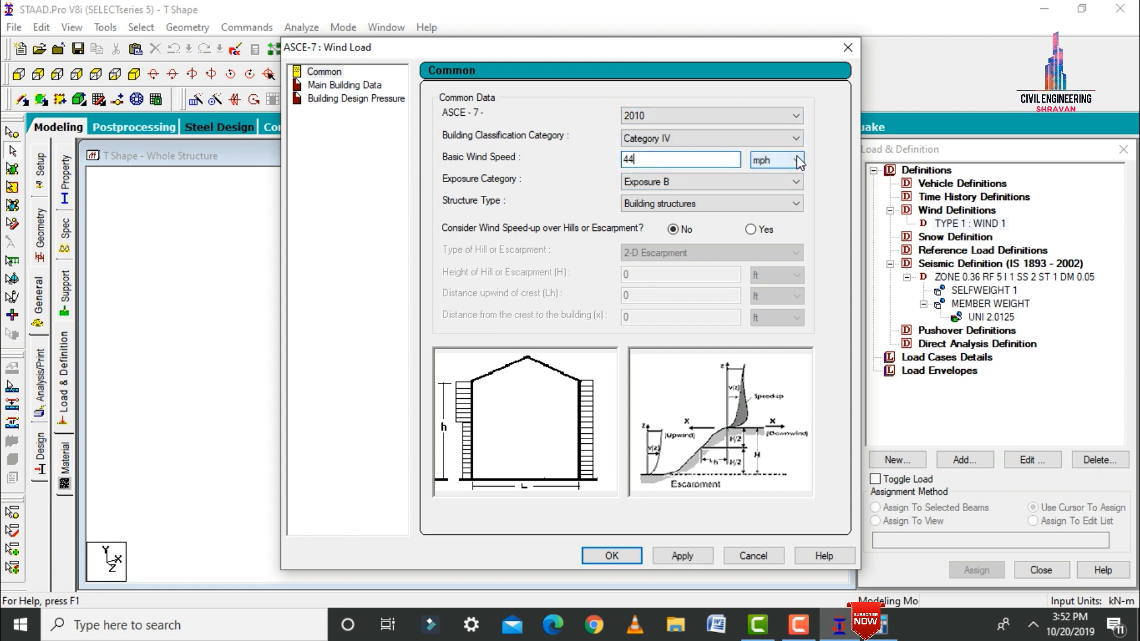
pyautogui.click(772, 181)
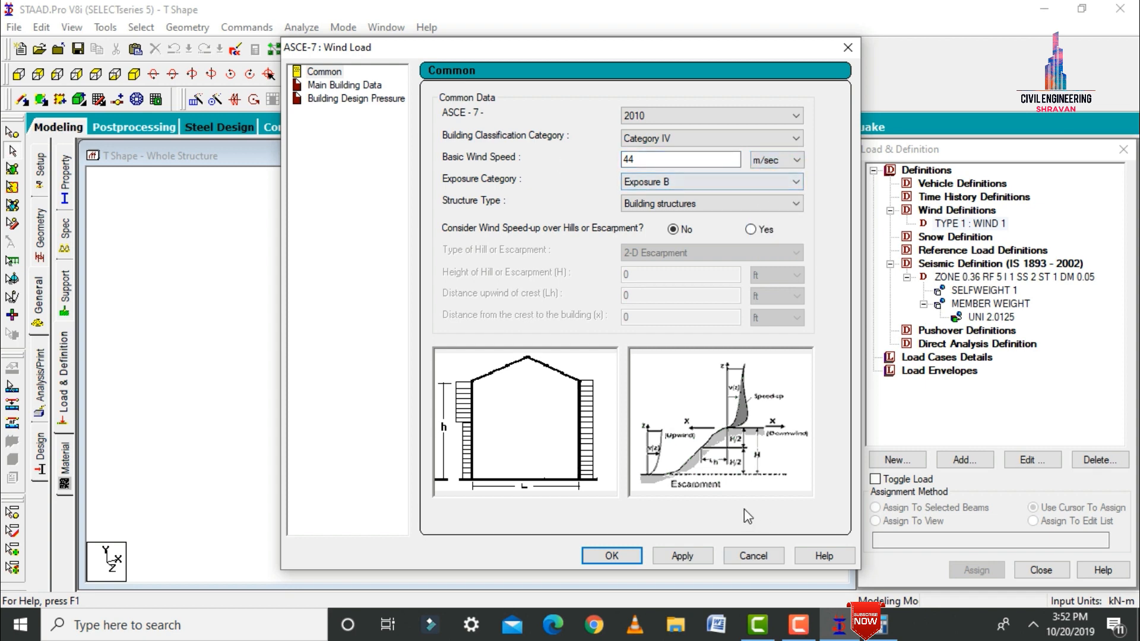
pyautogui.click(681, 555)
# Set the ASCE-7 building height to 33 m and use metres for both building lengths.
pyautogui.click(322, 87)
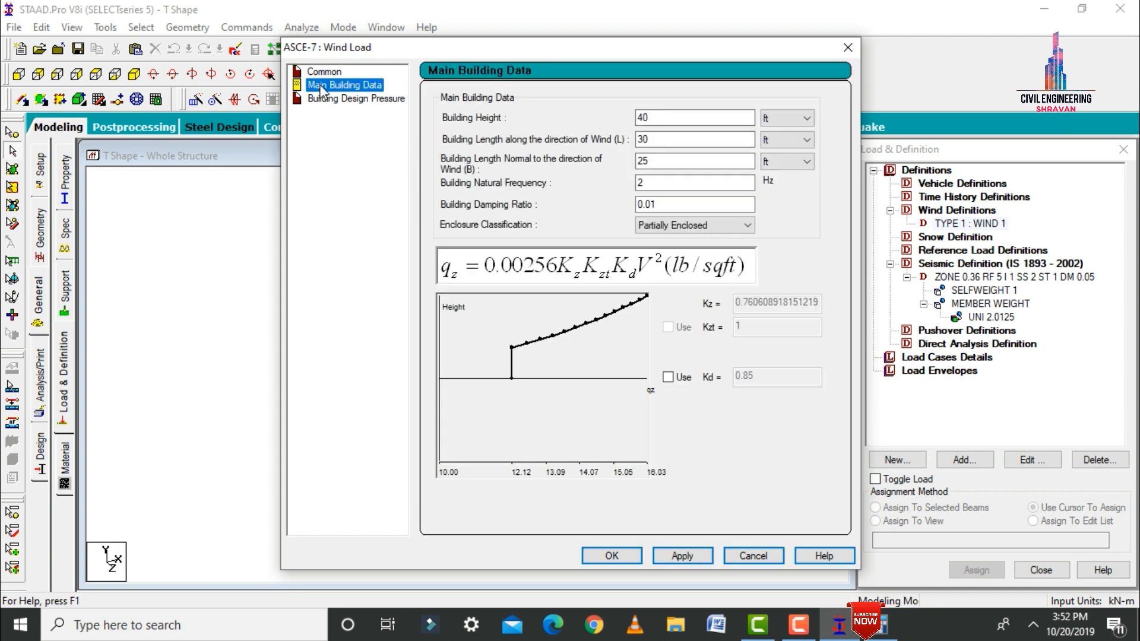
pyautogui.moveTo(678, 118); pyautogui.dragTo(437, 120)
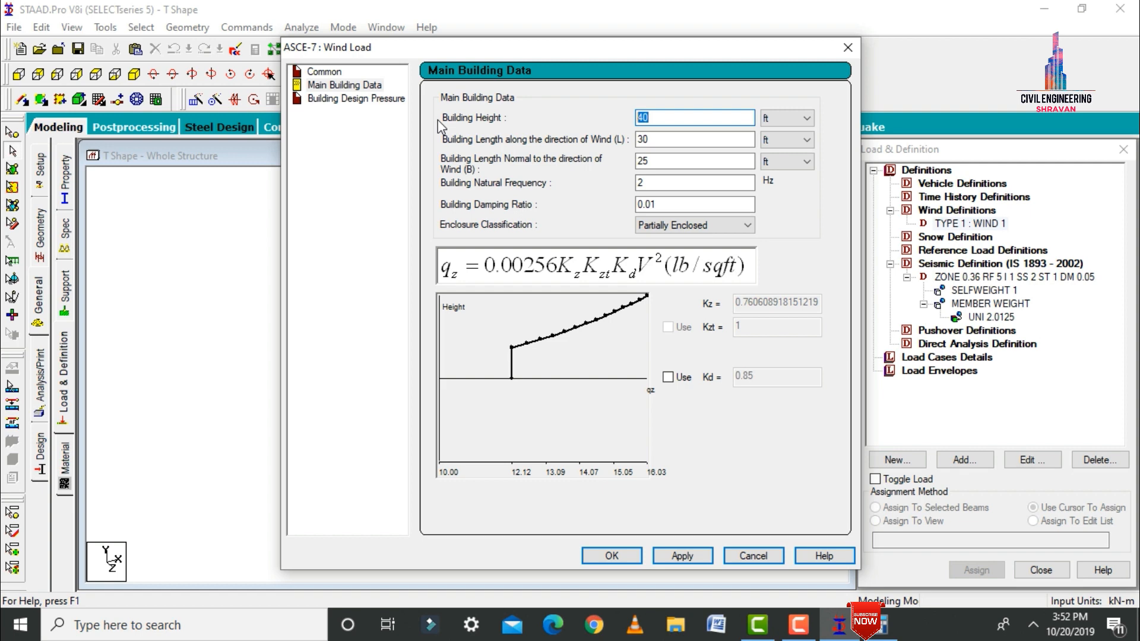
pyautogui.write('33')
pyautogui.click(772, 119)
pyautogui.click(774, 148)
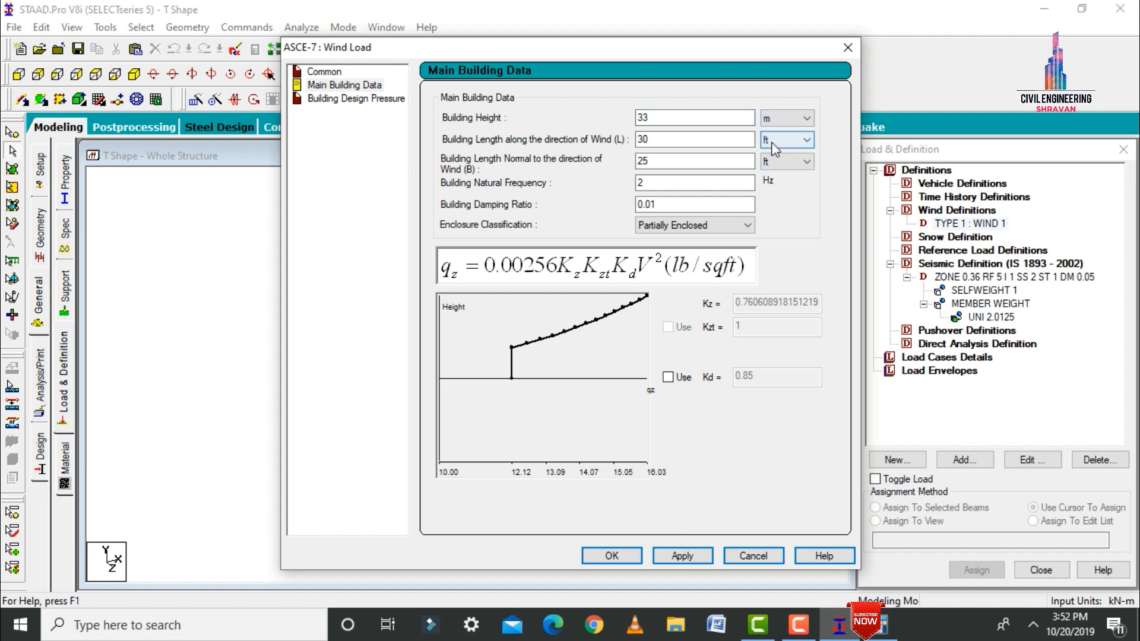
pyautogui.click(774, 141)
pyautogui.click(768, 166)
pyautogui.click(772, 162)
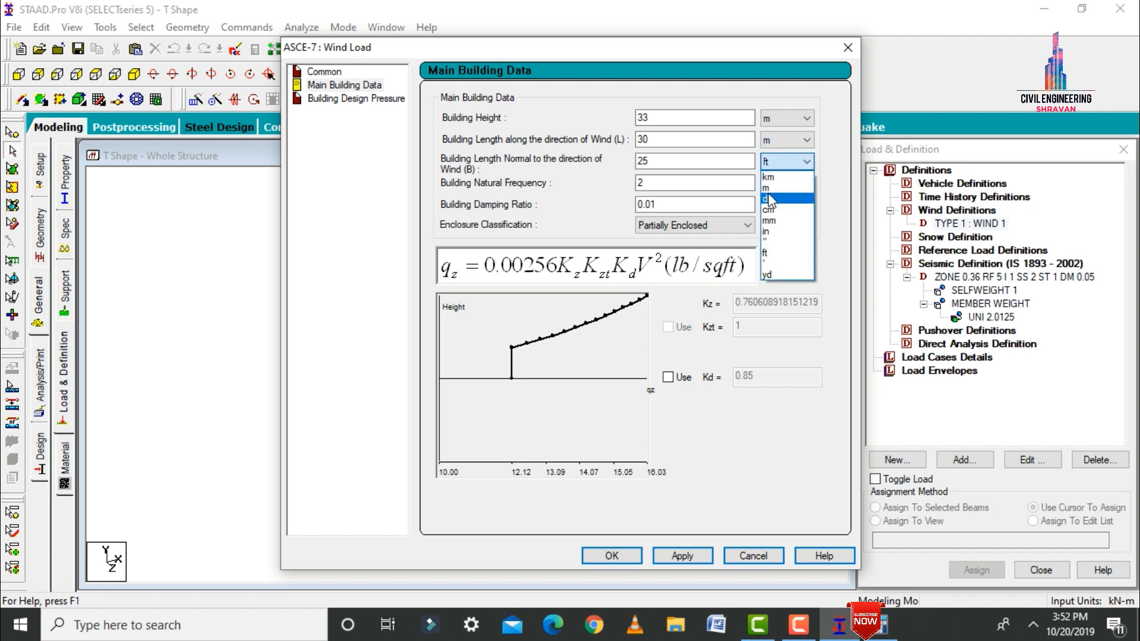
pyautogui.click(767, 188)
# Set the building length along the wind to 30.0456 m and normal to the wind to 31.655 m.
pyautogui.click(674, 139)
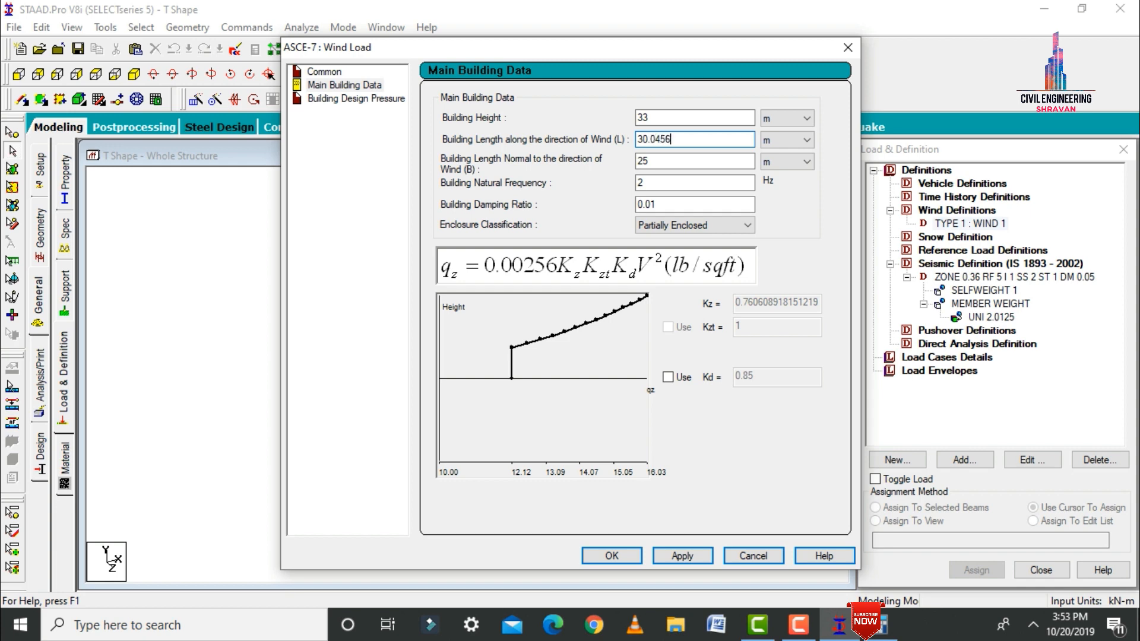
pyautogui.press('Tab')
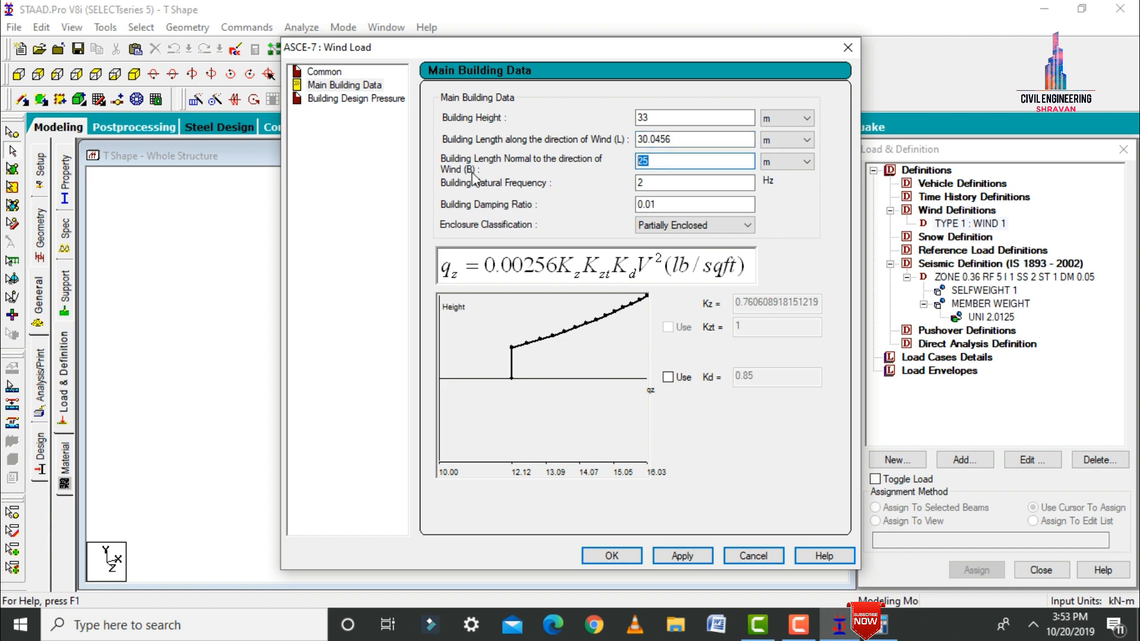
pyautogui.write('31.655')
pyautogui.click(683, 557)
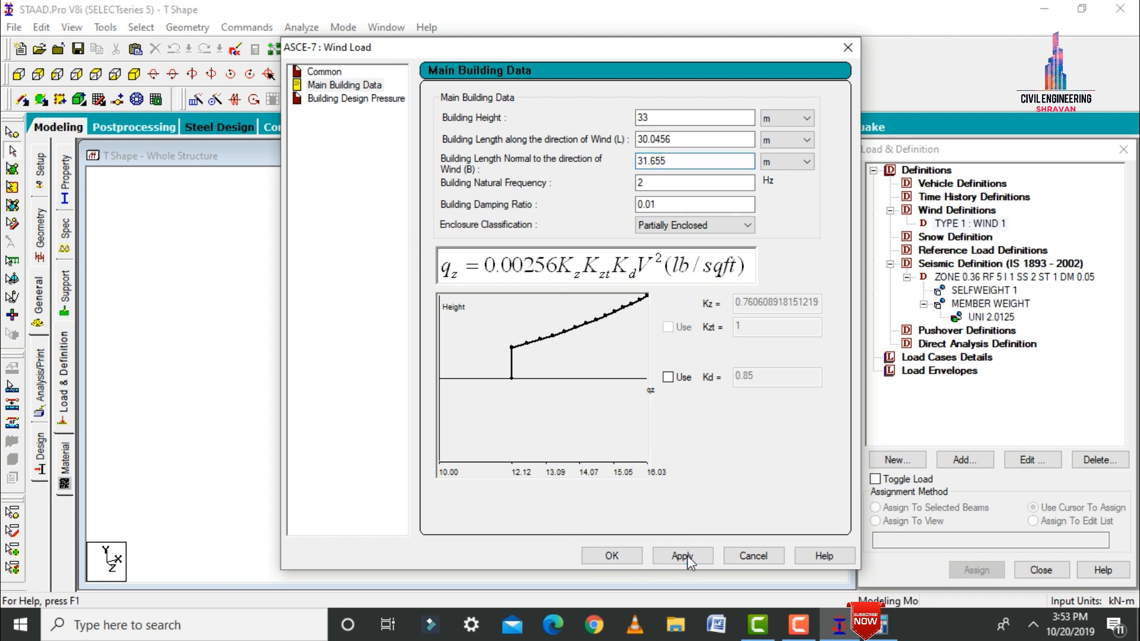
# Generate the ASCE-7 design pressures for the windward wall and add them as the intensity of WIND 1.
pyautogui.click(350, 100)
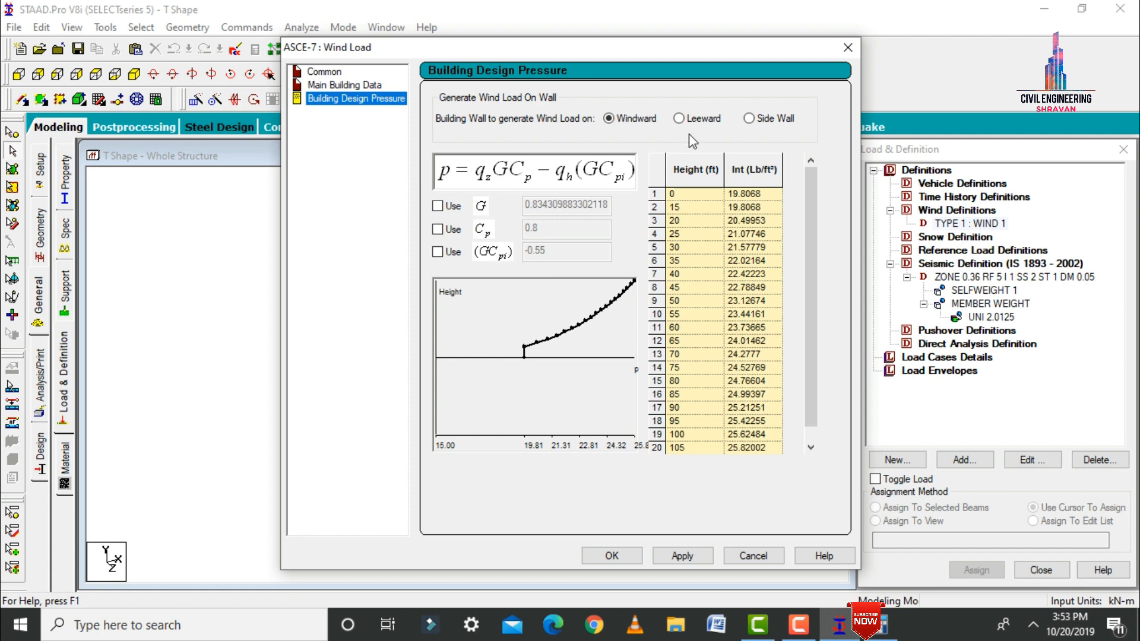
pyautogui.click(689, 553)
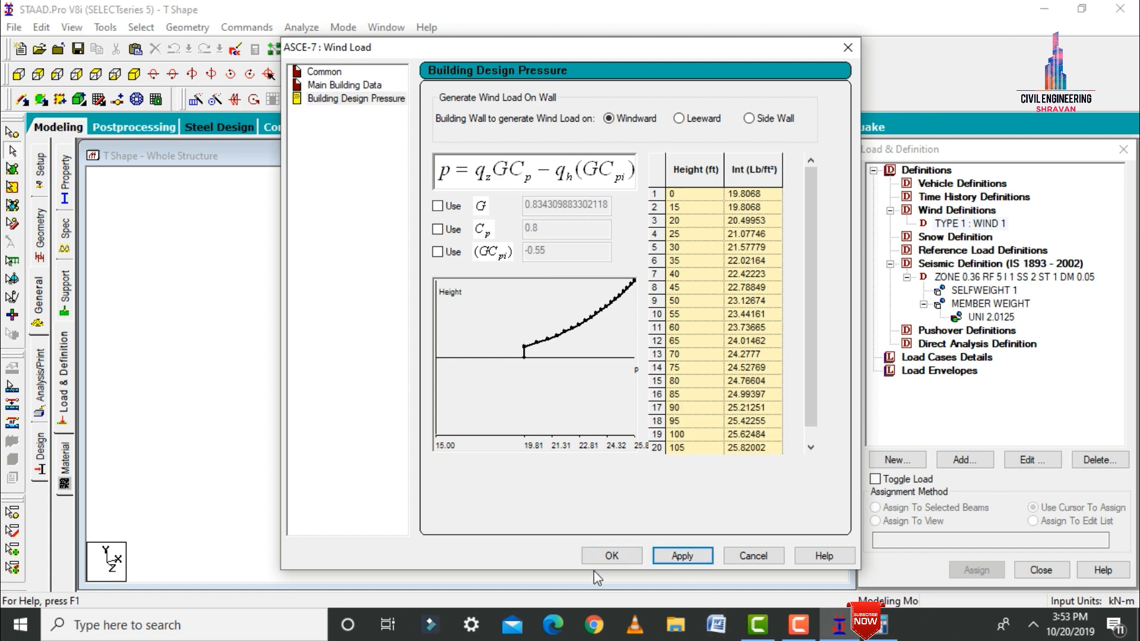
pyautogui.click(618, 564)
pyautogui.click(613, 478)
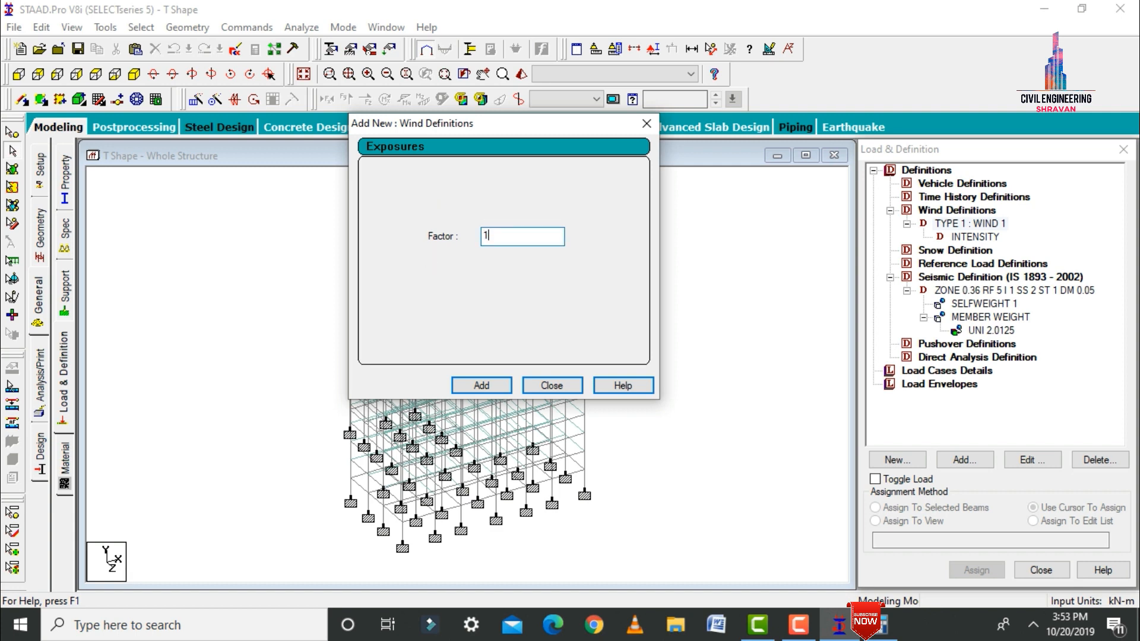
# Add an exposure factor of 1 to WIND 1 and assign it to the entire view.
pyautogui.press('Return')
pyautogui.click(552, 386)
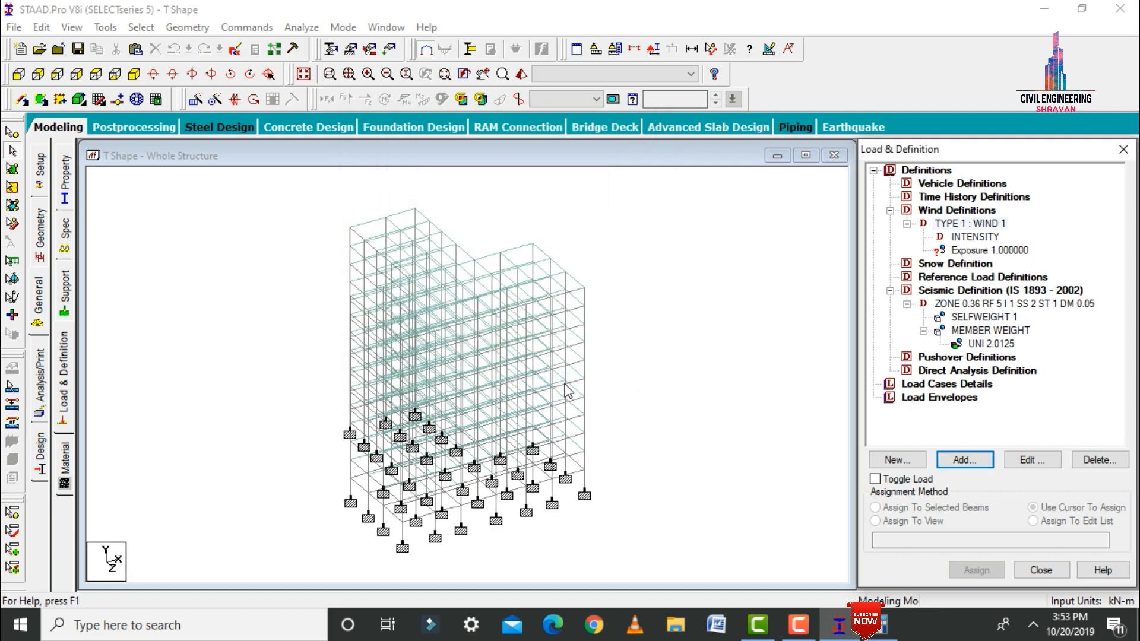
pyautogui.click(1009, 250)
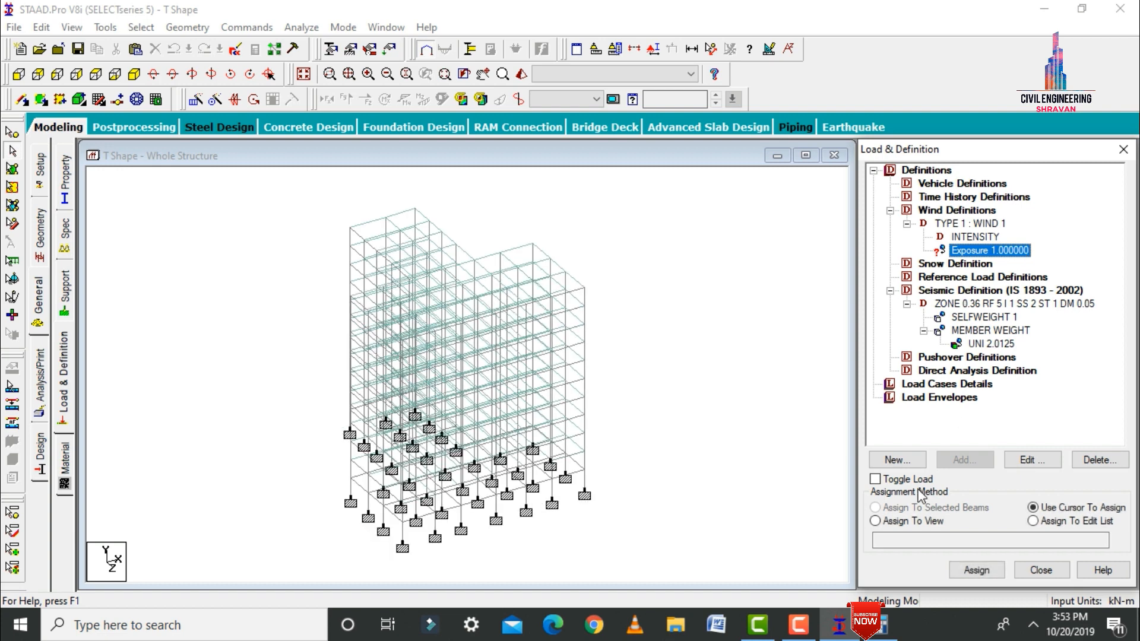
pyautogui.click(890, 523)
pyautogui.click(977, 570)
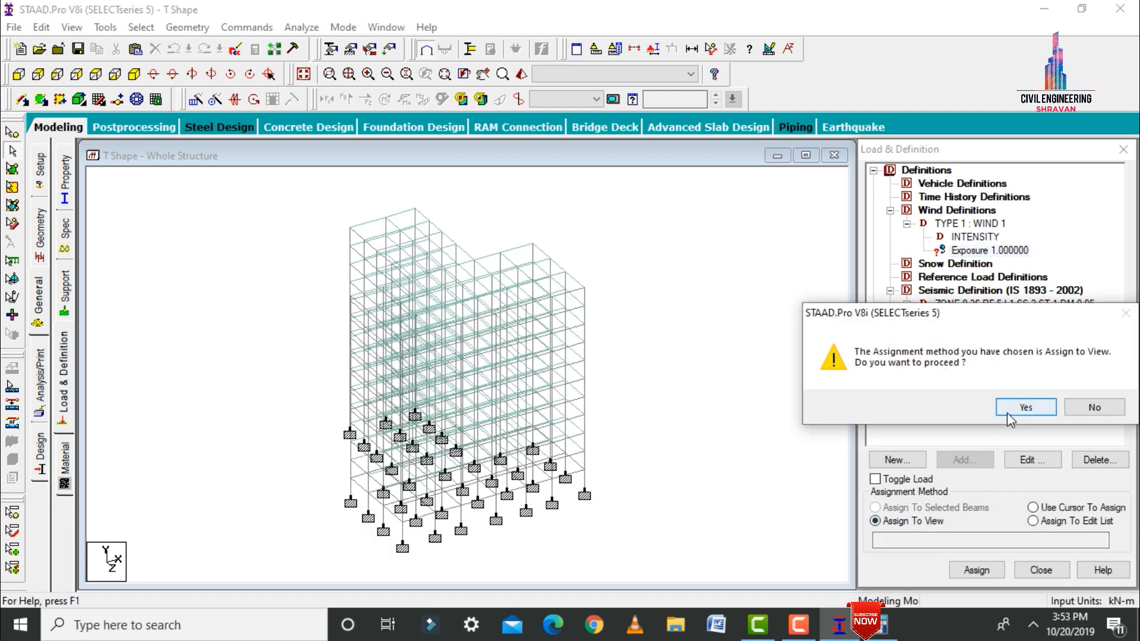
pyautogui.click(1018, 407)
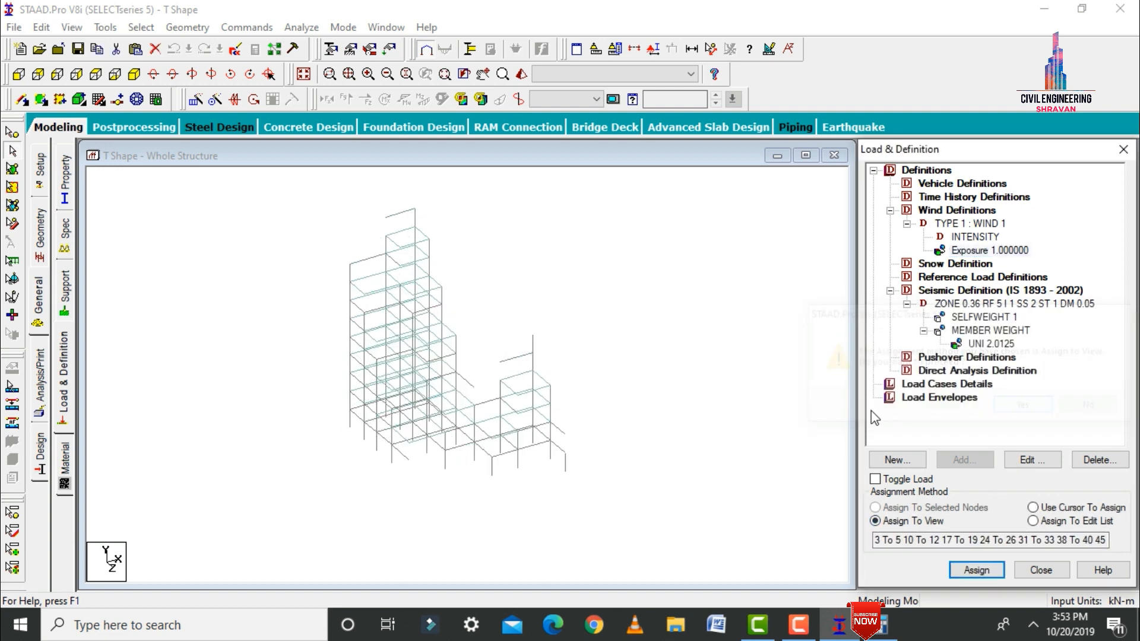
# Create primary load case 1 with the Seismic loading type and the title EQ X.
pyautogui.click(915, 389)
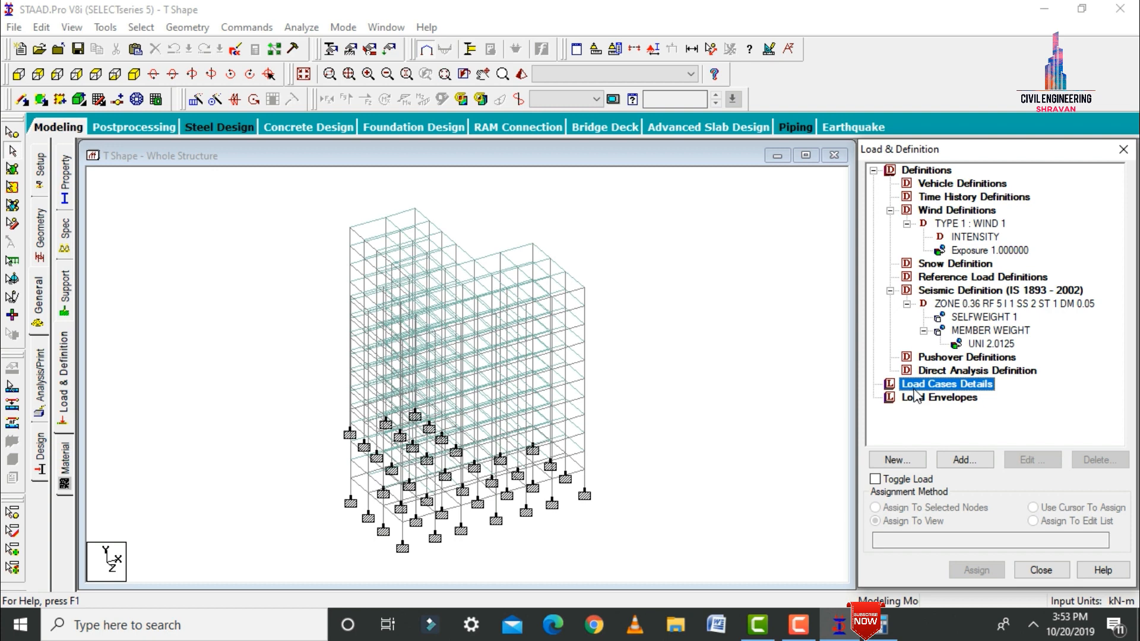
pyautogui.click(964, 459)
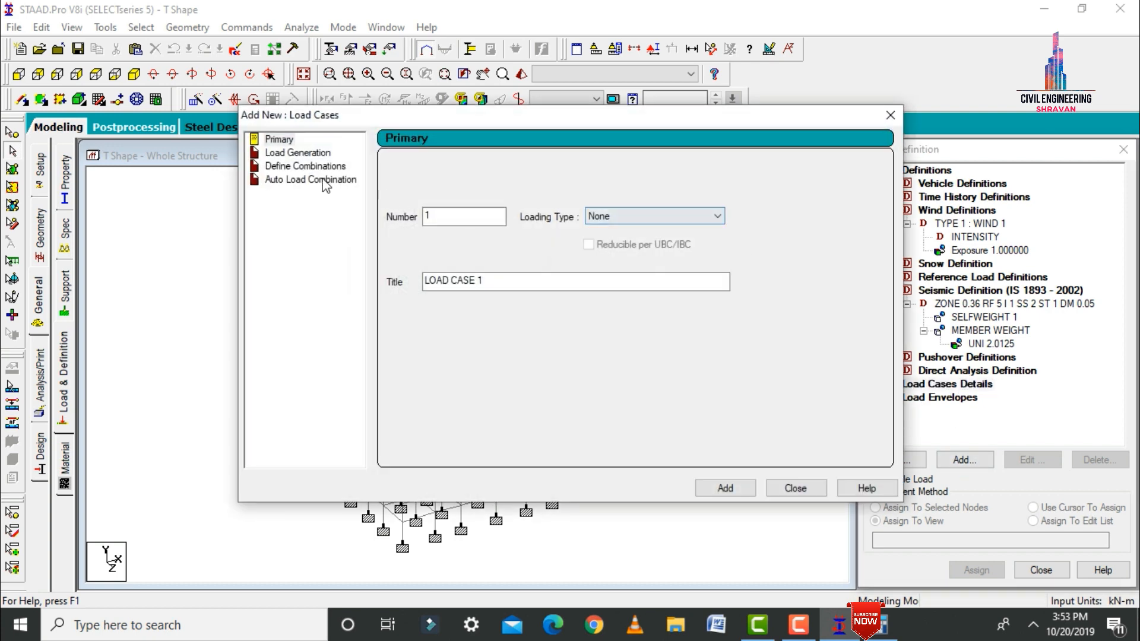
pyautogui.click(650, 219)
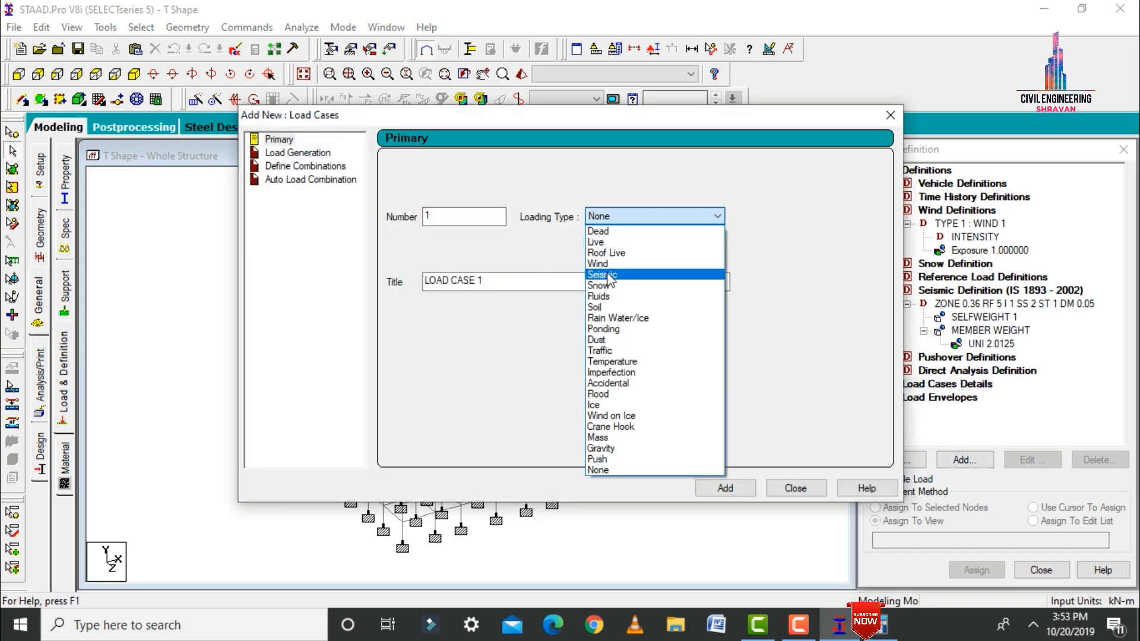
pyautogui.click(610, 275)
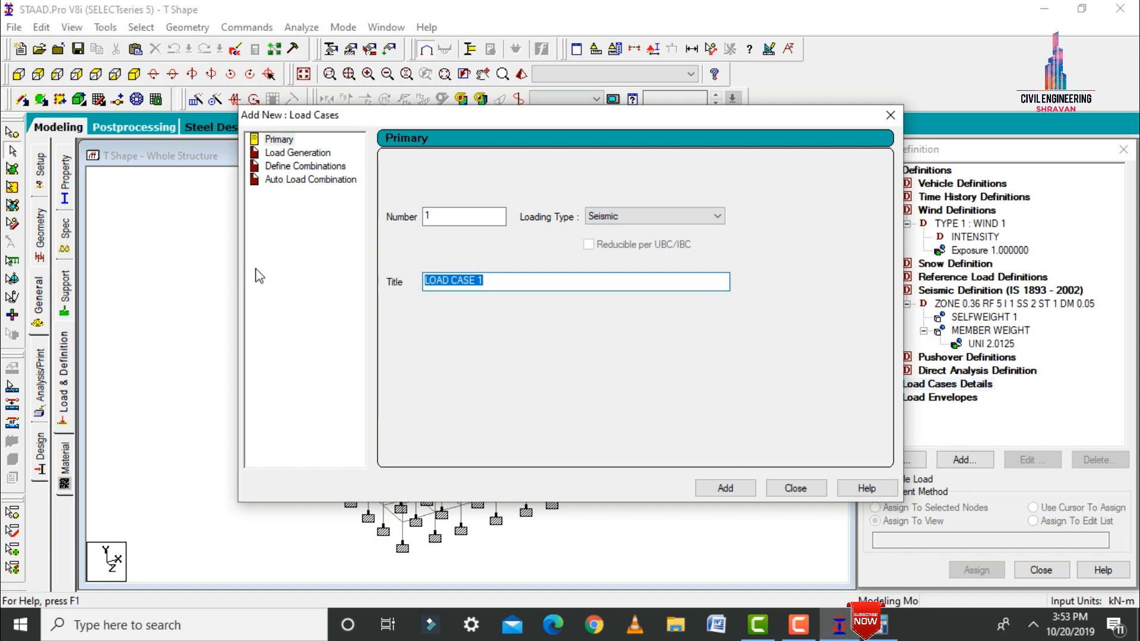
pyautogui.write('EQ X')
pyautogui.press('Return')
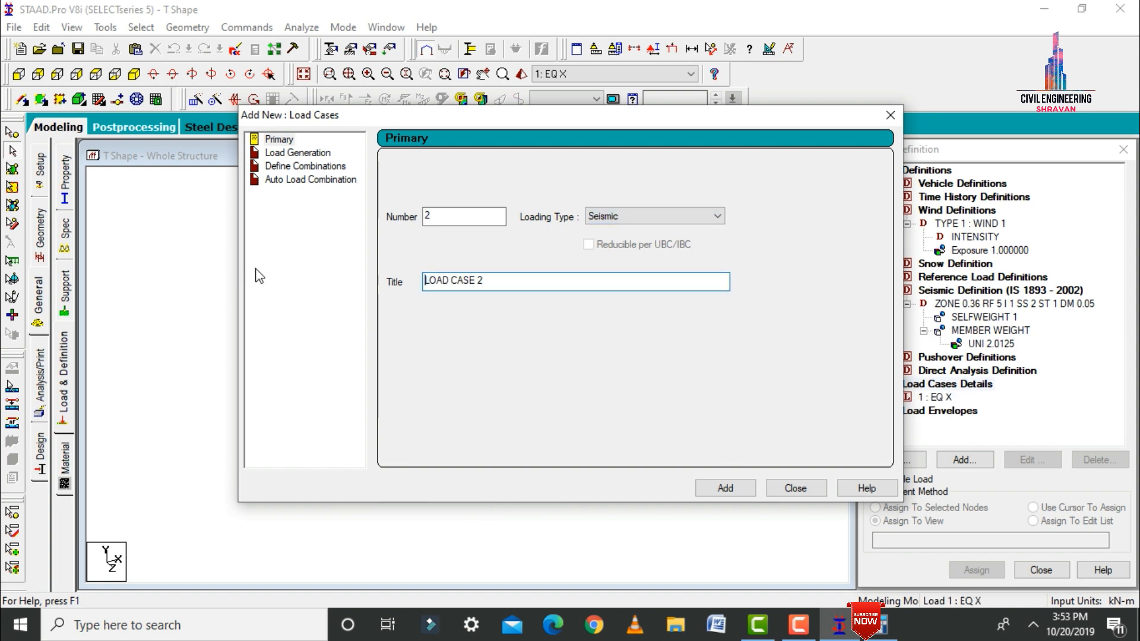
# Add two more Seismic primary load cases titled EQ Z and RSA.
pyautogui.hotkey('shift', 'Home')
pyautogui.press('BackSpace')
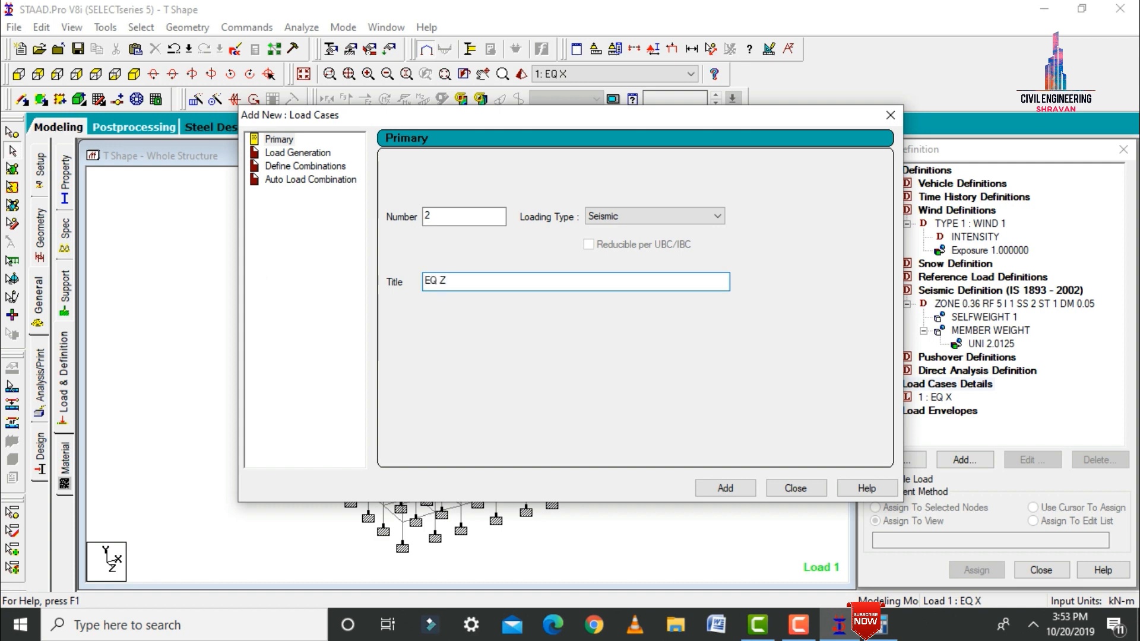
pyautogui.press('Return')
pyautogui.hotkey('shift', 'End')
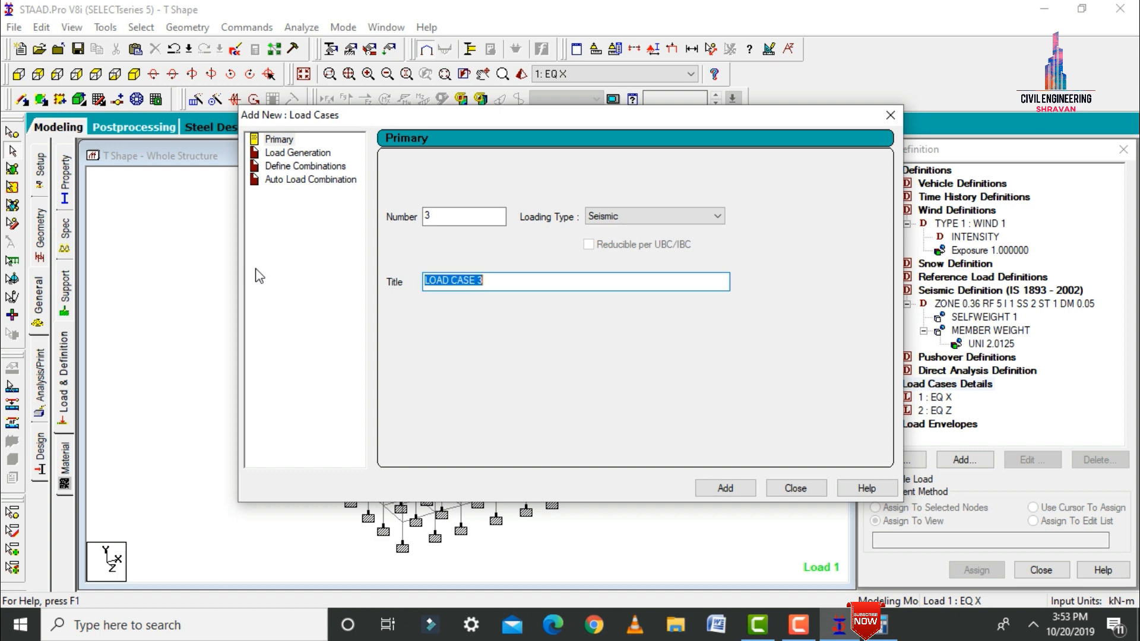
pyautogui.press('BackSpace')
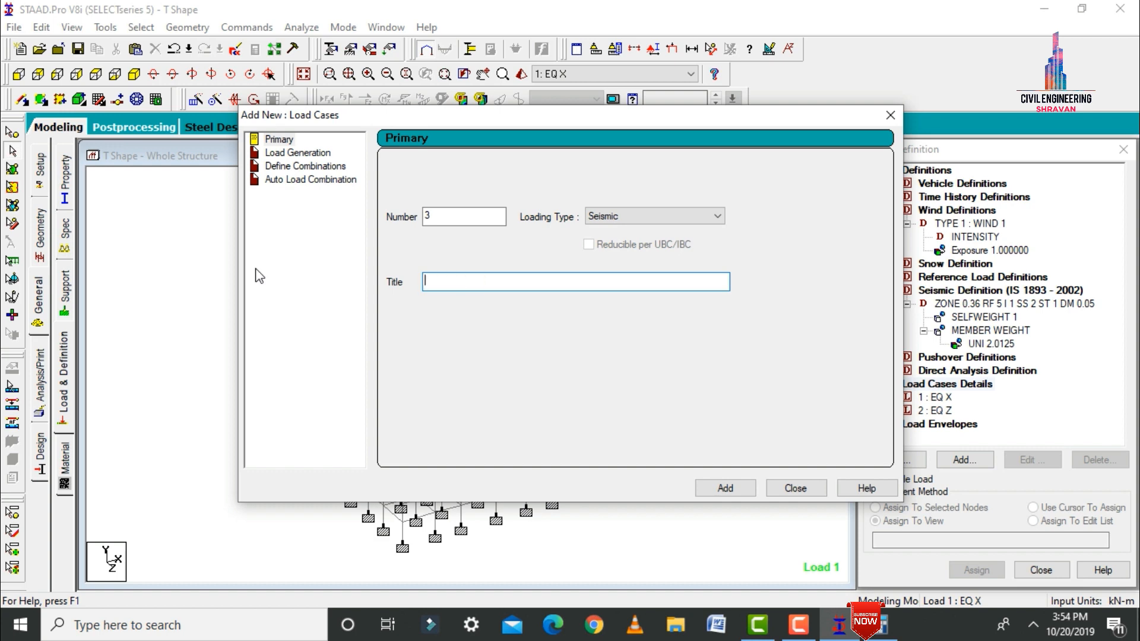
pyautogui.press('Return')
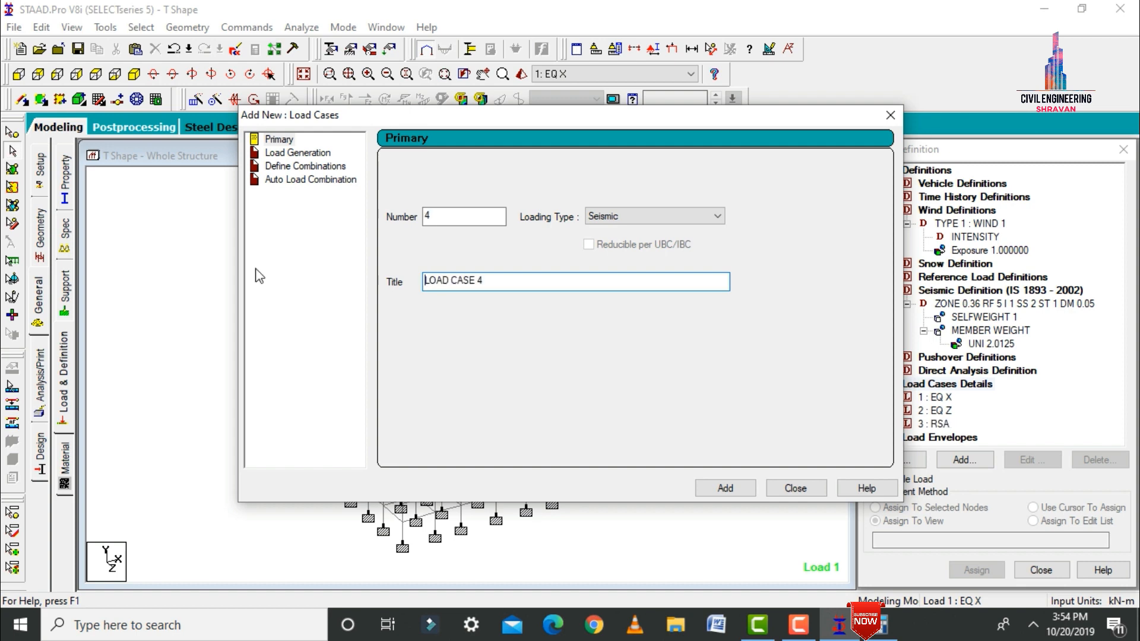
# Add two primary load cases of the Wind loading type, titled W X and W Z.
pyautogui.click(629, 216)
pyautogui.click(604, 266)
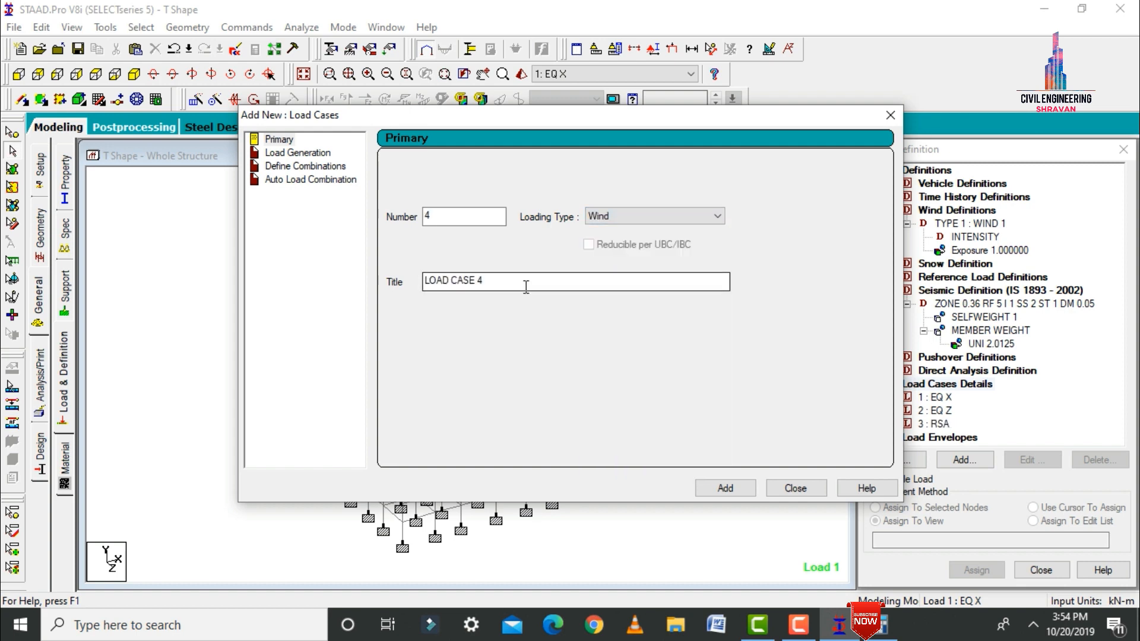
pyautogui.moveTo(524, 287); pyautogui.dragTo(255, 280)
pyautogui.write('W X')
pyautogui.press('Return')
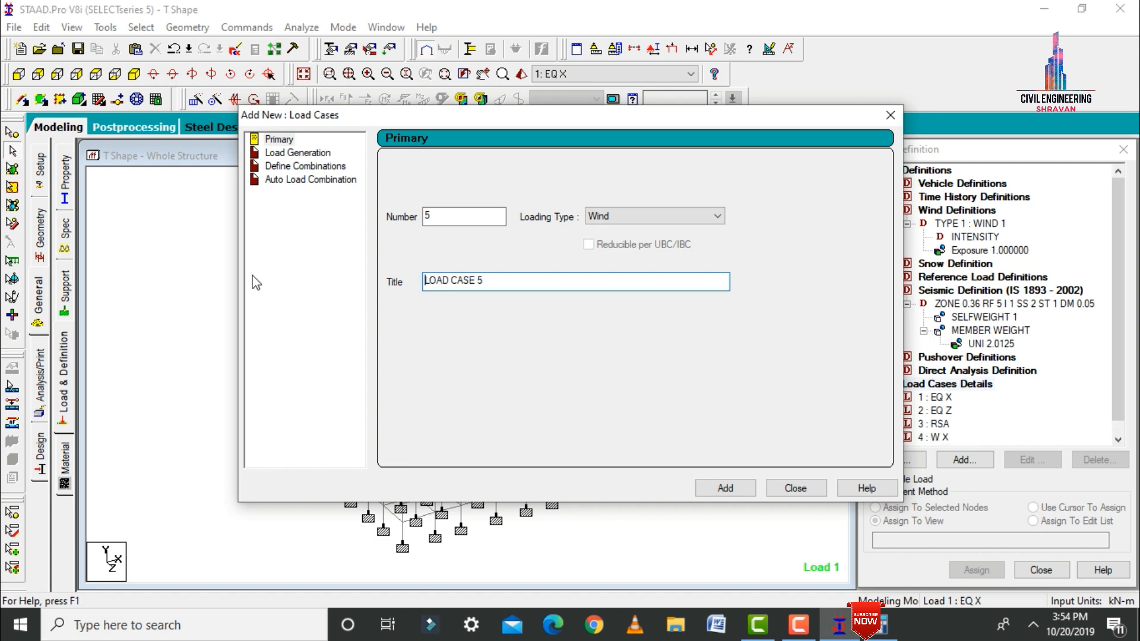
pyautogui.hotkey('shift', 'Home')
pyautogui.press('BackSpace')
pyautogui.press('Return')
# Add primary load case 6 with the Dead loading type and the title DL.
pyautogui.click(653, 216)
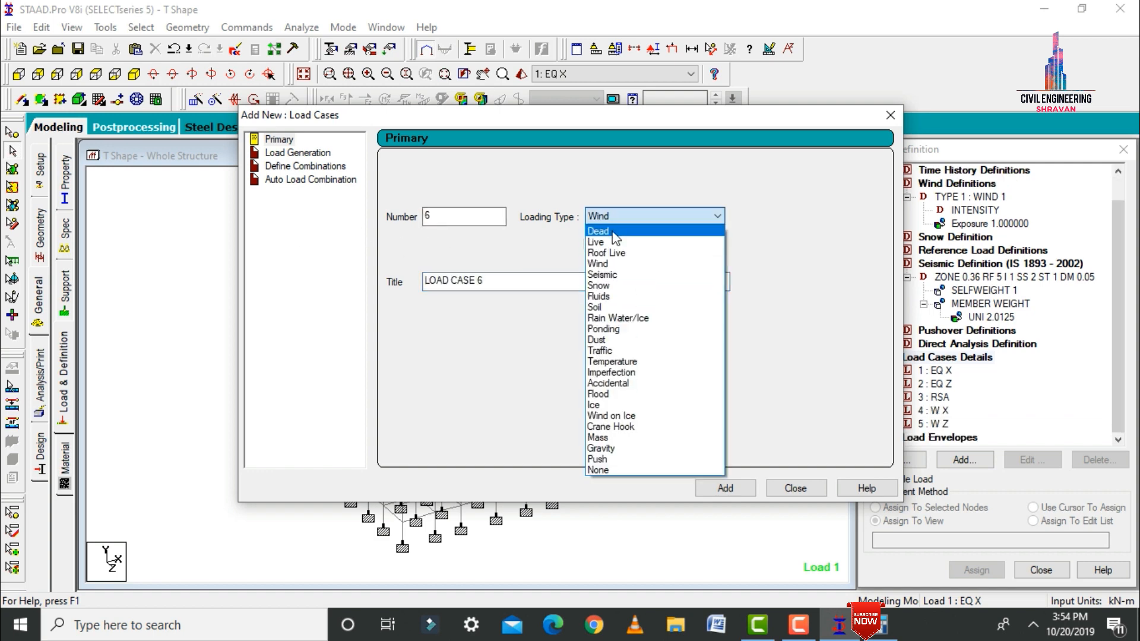
pyautogui.click(609, 231)
pyautogui.moveTo(524, 276); pyautogui.dragTo(266, 310)
pyautogui.write('DL')
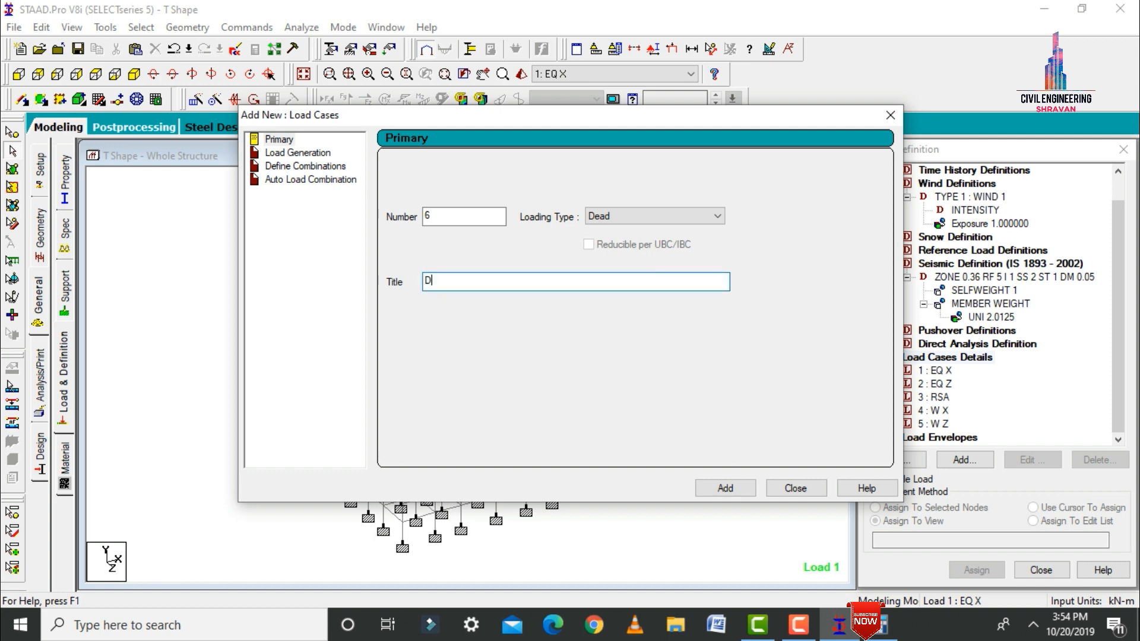
pyautogui.press('Return')
# Add primary load case 7 with the Live loading type and the title LL, and finish creating load cases.
pyautogui.click(593, 216)
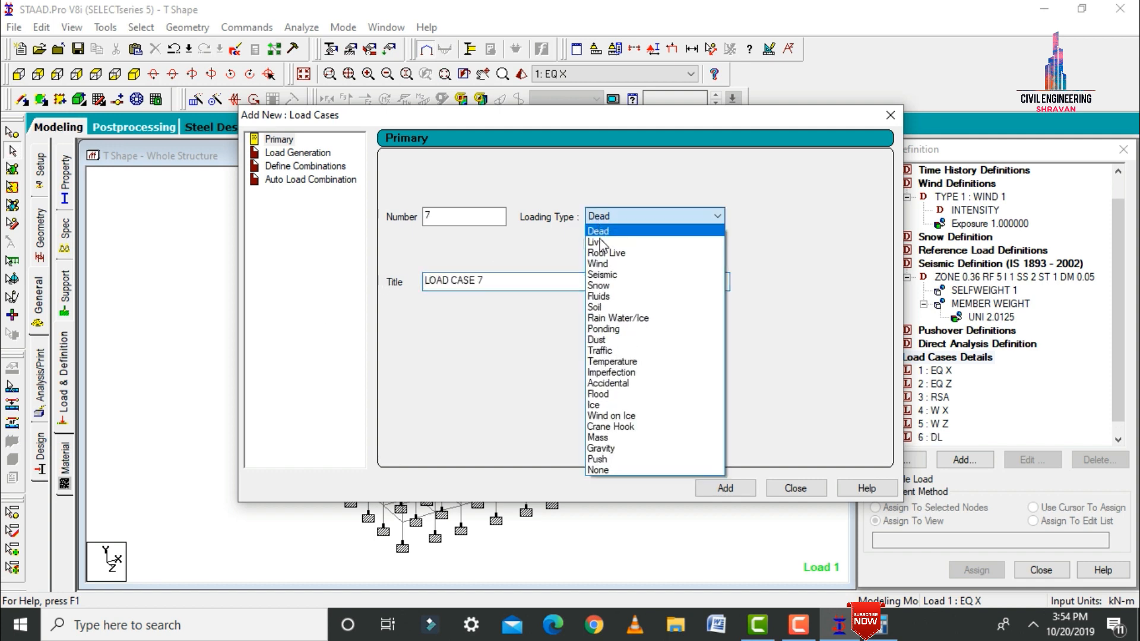
pyautogui.click(601, 240)
pyautogui.moveTo(522, 280); pyautogui.dragTo(147, 276)
pyautogui.write('LL')
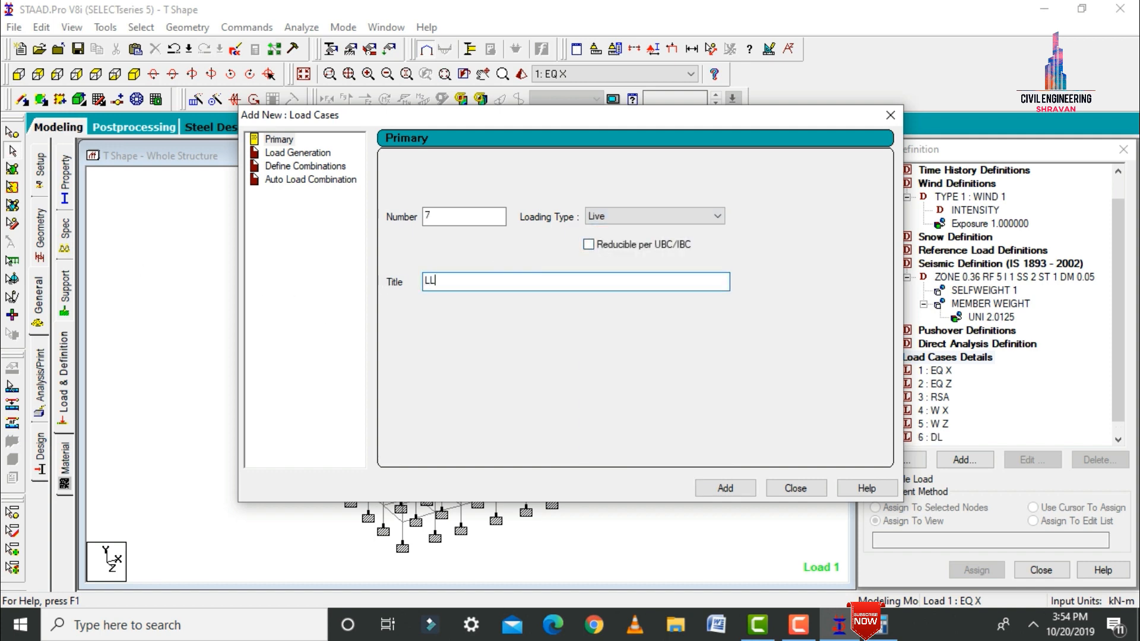
pyautogui.press('Return')
pyautogui.click(796, 488)
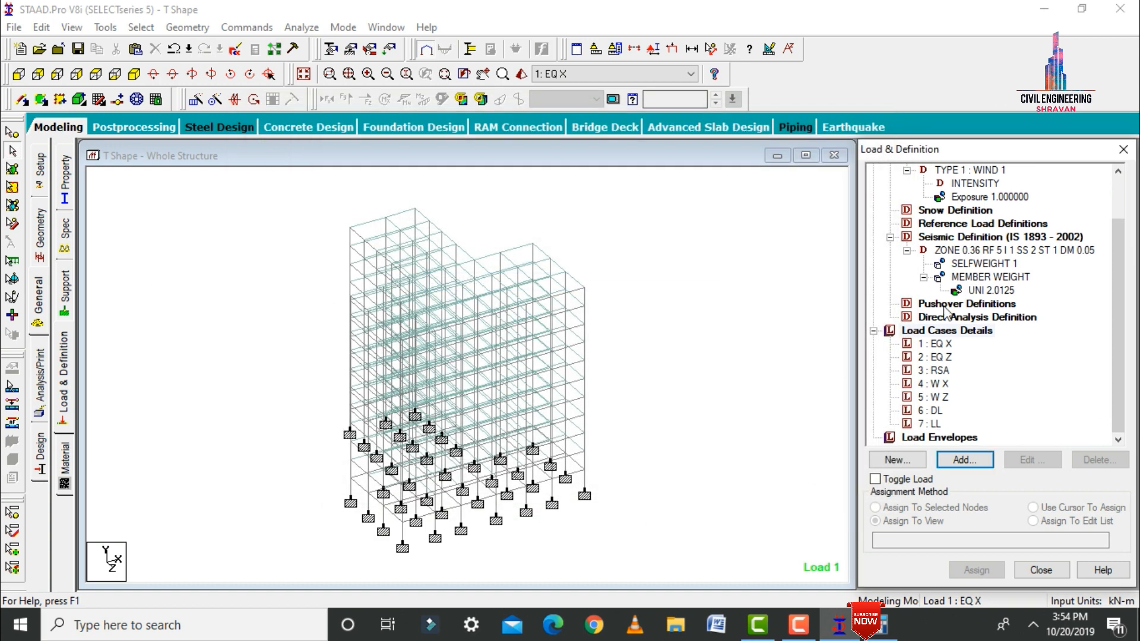
# Add a seismic load in the X direction with factor 1 to load case EQ X.
pyautogui.click(935, 346)
pyautogui.click(960, 454)
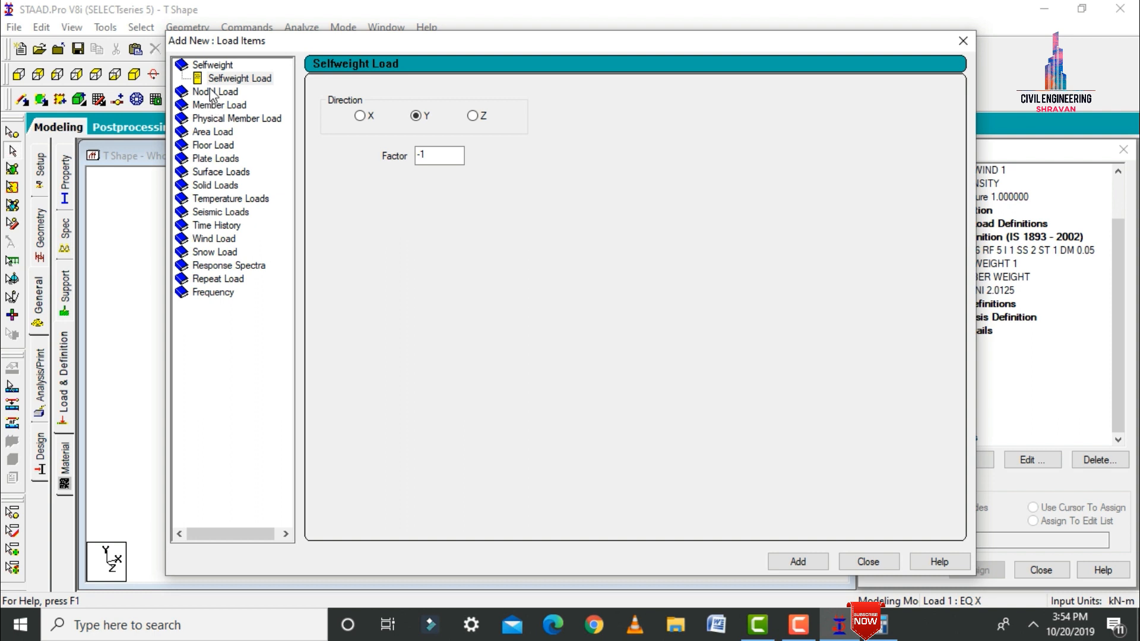
pyautogui.click(791, 560)
pyautogui.click(206, 213)
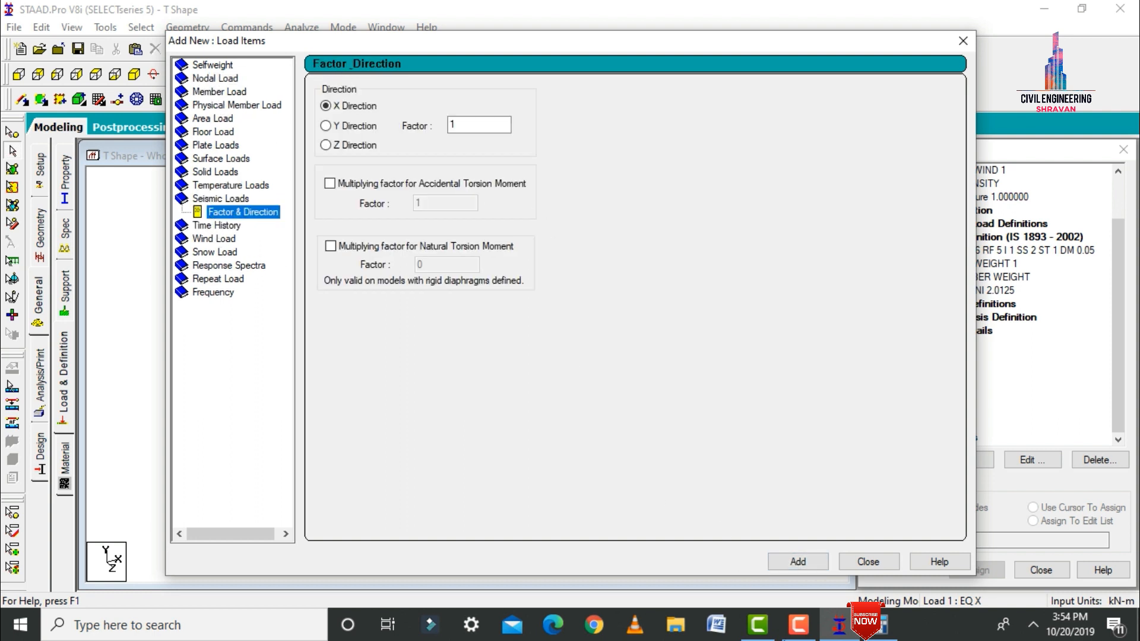
pyautogui.click(796, 561)
pyautogui.click(868, 561)
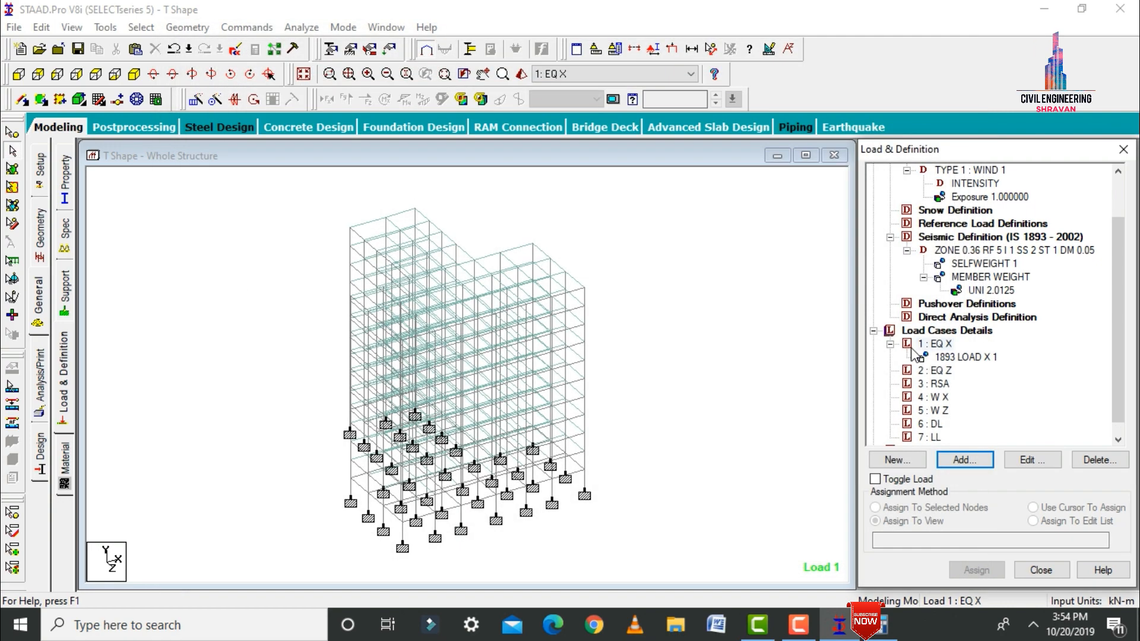
# Add a seismic load in the Z direction with factor 1 to load case EQ Z.
pyautogui.click(933, 370)
pyautogui.click(964, 460)
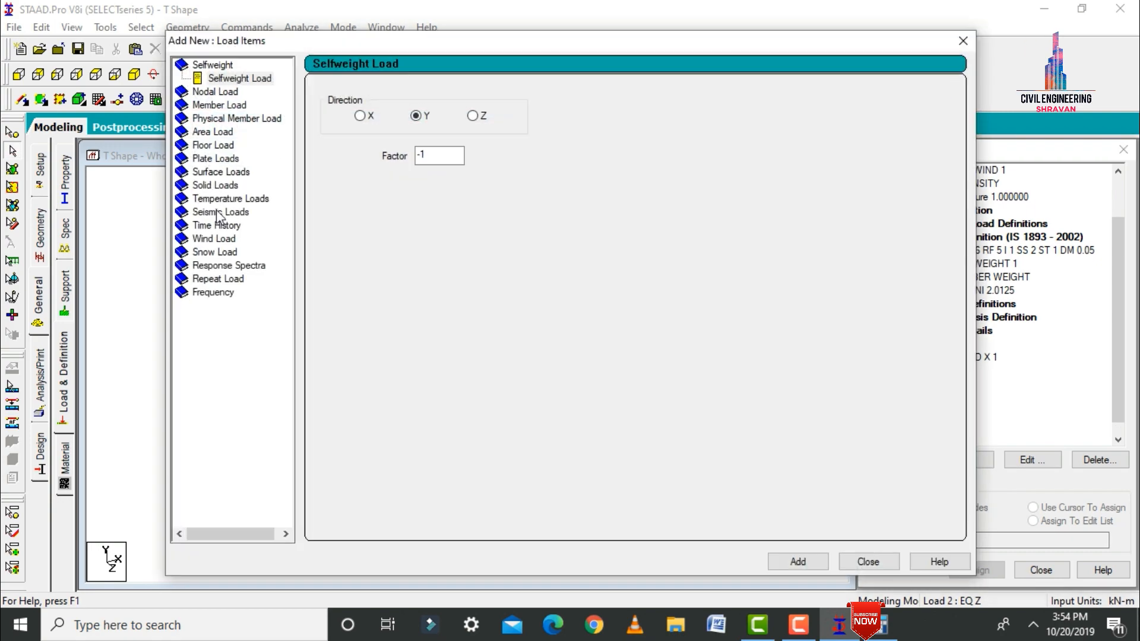
pyautogui.click(216, 211)
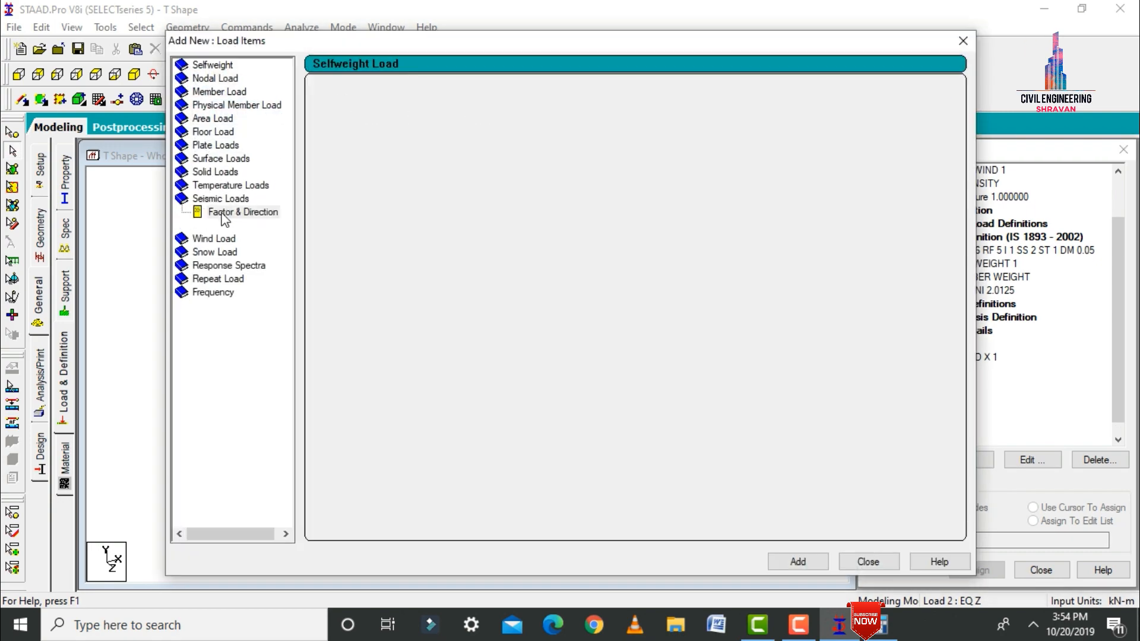
pyautogui.click(326, 145)
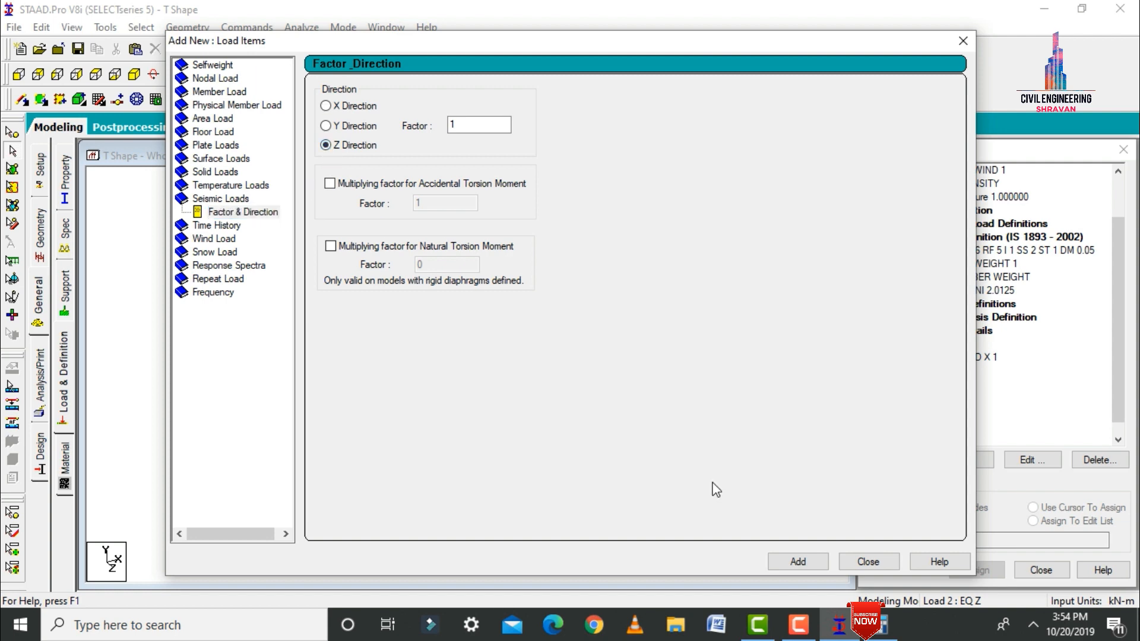
pyautogui.click(801, 566)
pyautogui.click(866, 562)
# Add a selfweight load in the X direction with factor 1 to load case RSA.
pyautogui.click(934, 398)
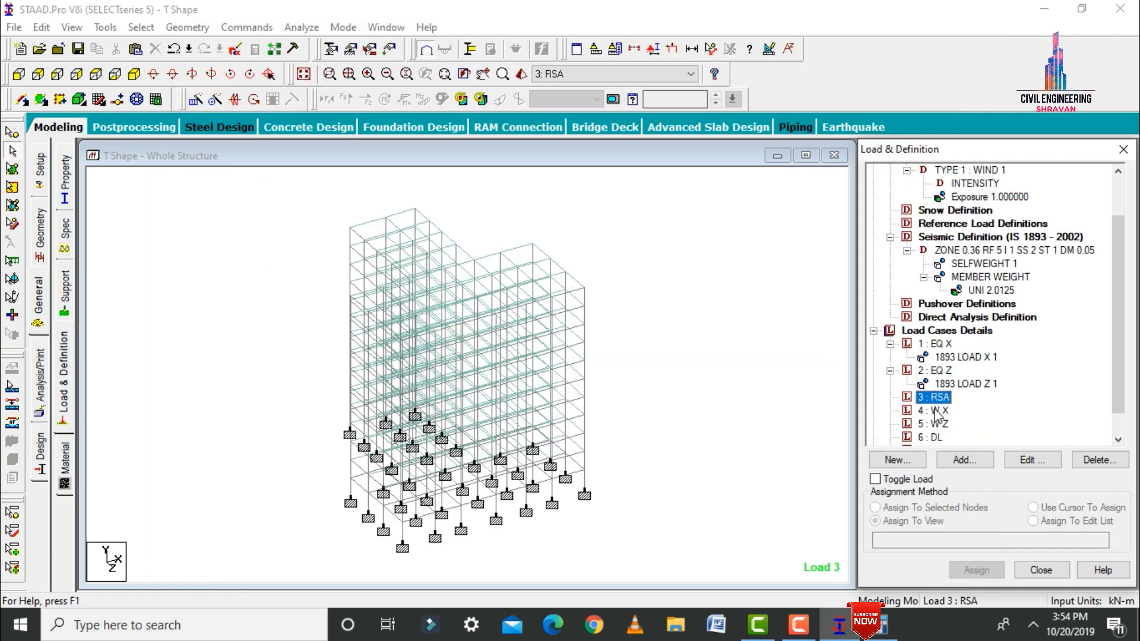
pyautogui.click(962, 460)
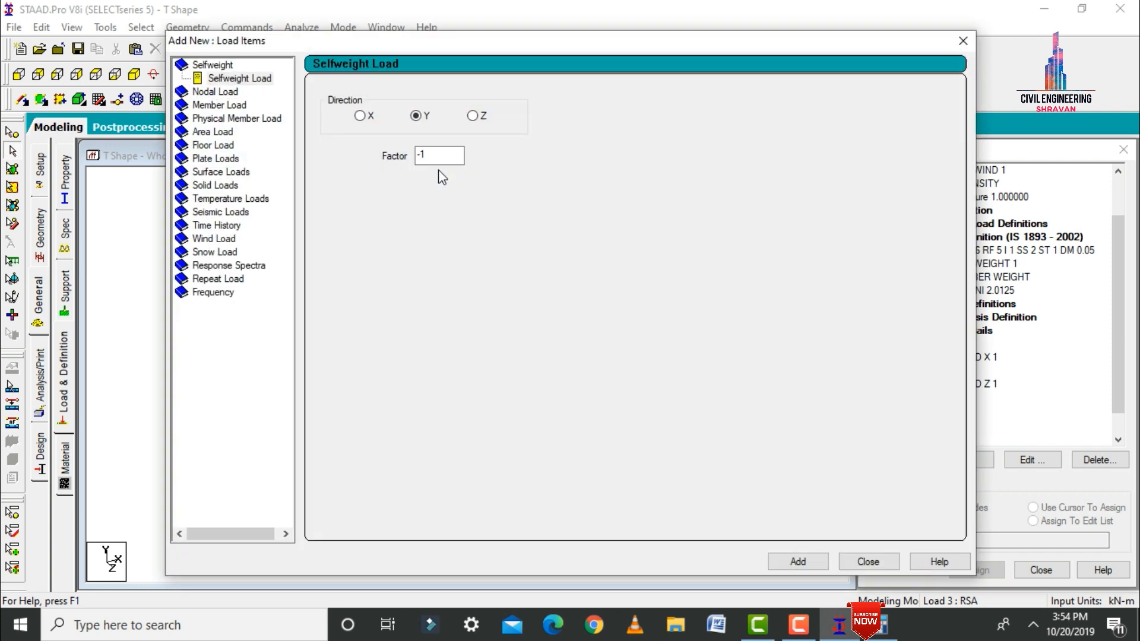
pyautogui.click(360, 116)
pyautogui.moveTo(439, 154); pyautogui.dragTo(343, 155)
pyautogui.write('1')
pyautogui.press('Return')
# Add selfweight loads in the Y and Z directions with factor 1 to load case RSA.
pyautogui.moveTo(402, 48); pyautogui.dragTo(205, 35)
pyautogui.click(219, 110)
pyautogui.press('Return')
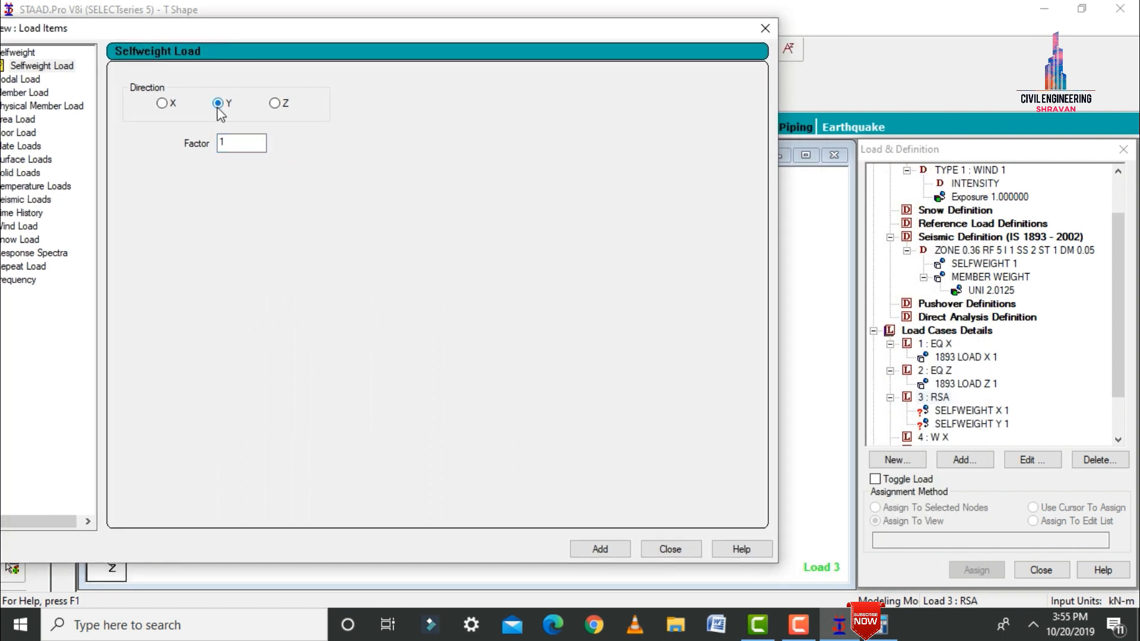
pyautogui.click(274, 104)
pyautogui.press('Return')
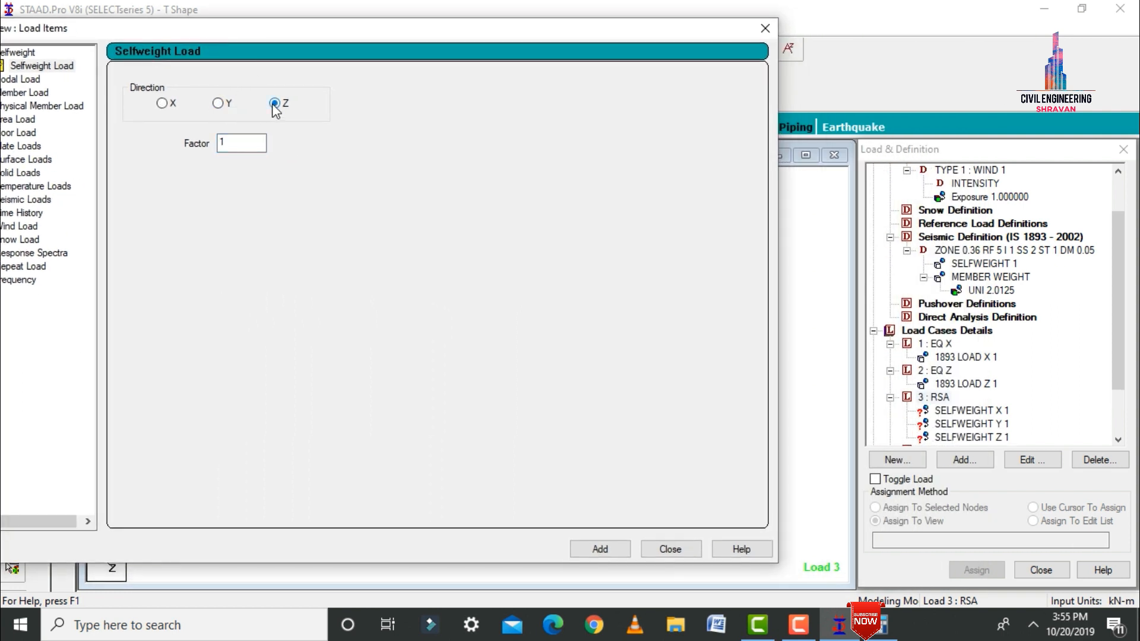
# Add uniform member forces of 2.0125 kN/m in the GX, GY and GZ directions to load case RSA.
pyautogui.moveTo(368, 34); pyautogui.dragTo(426, 51)
pyautogui.click(51, 109)
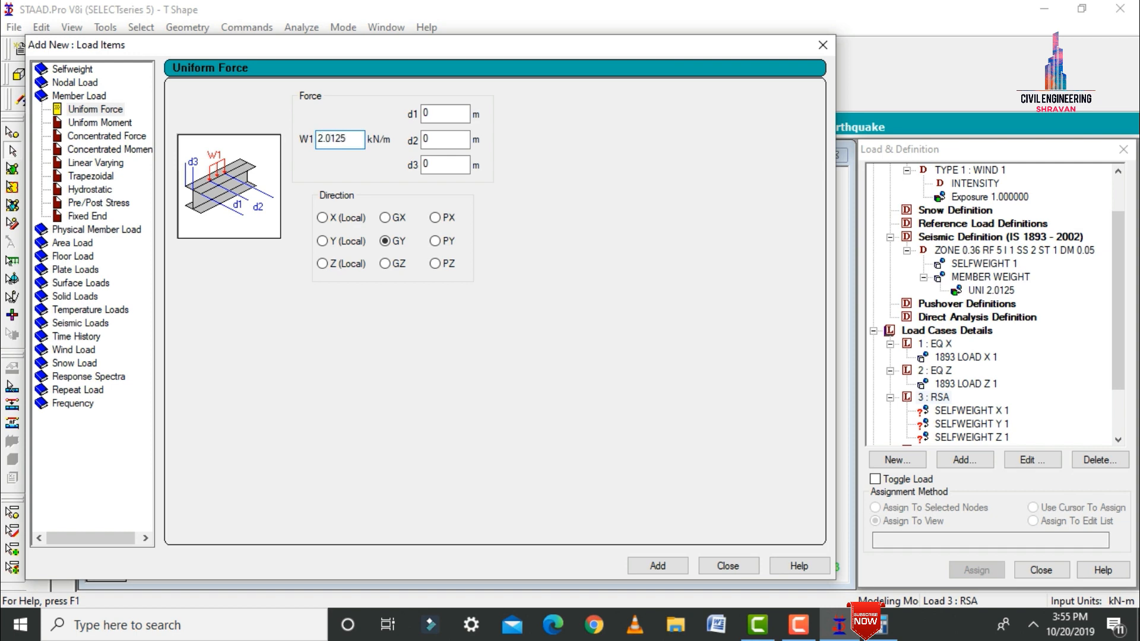
pyautogui.click(385, 218)
pyautogui.click(657, 566)
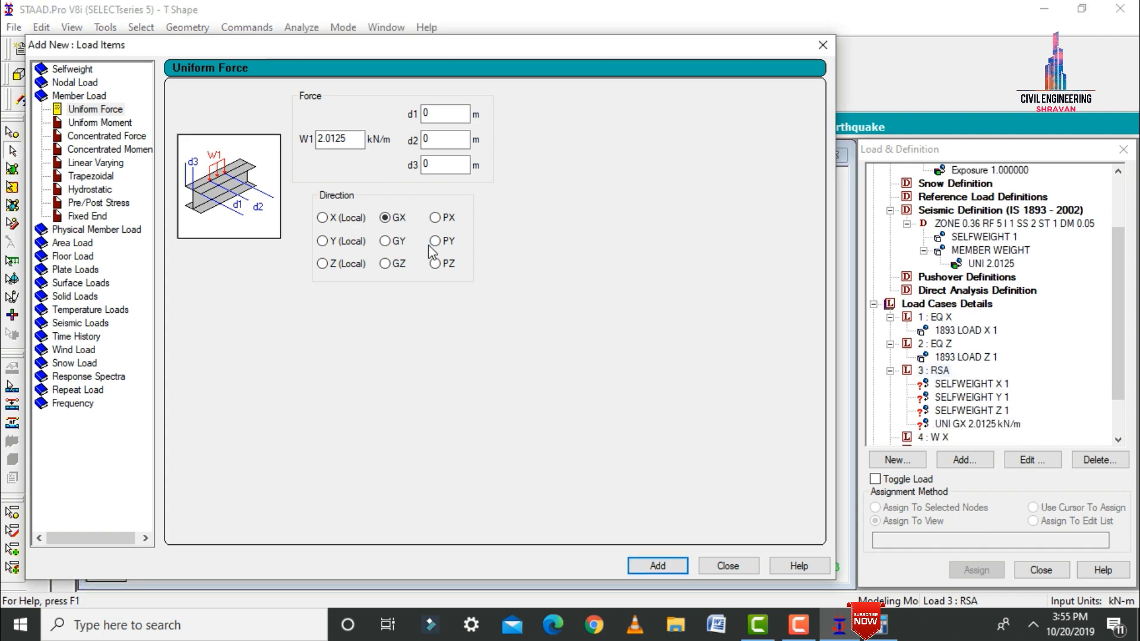
pyautogui.click(385, 241)
pyautogui.click(654, 565)
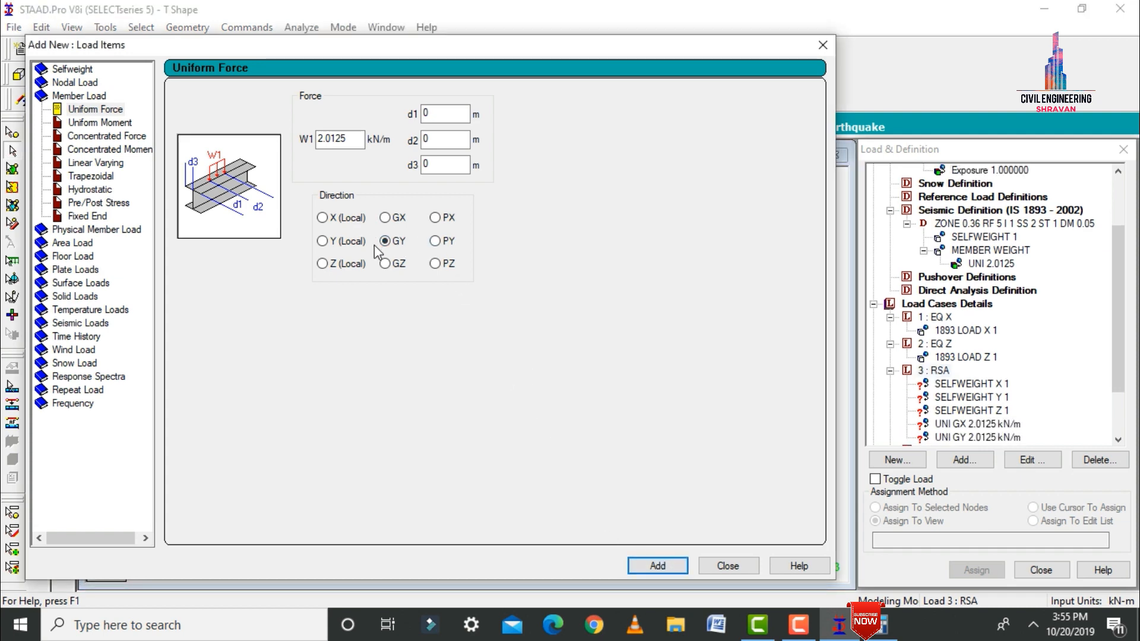
pyautogui.click(385, 264)
pyautogui.click(664, 563)
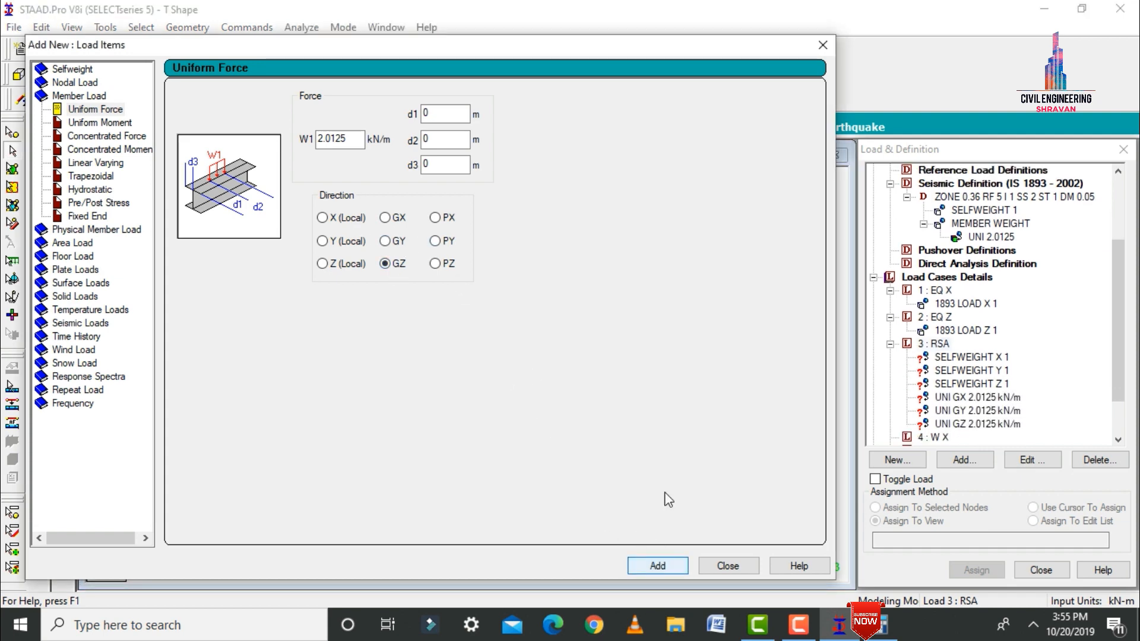
# Start a full-plate pressure load for load case RSA and calculate 0.15 × 25 in Calculator for its intensity.
pyautogui.click(99, 270)
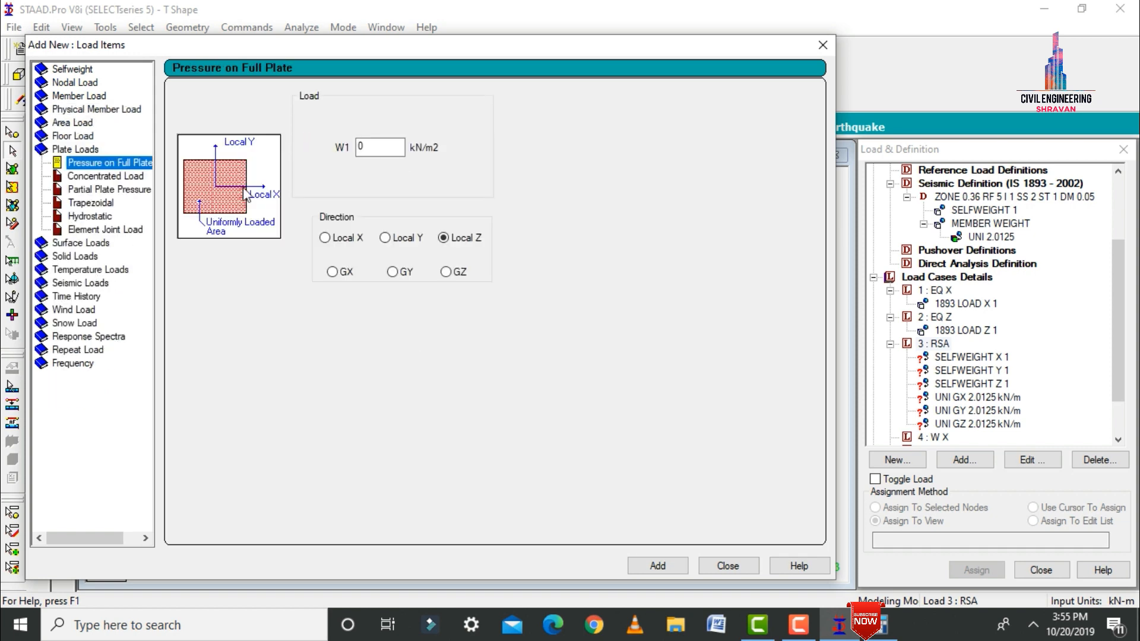
pyautogui.click(378, 144)
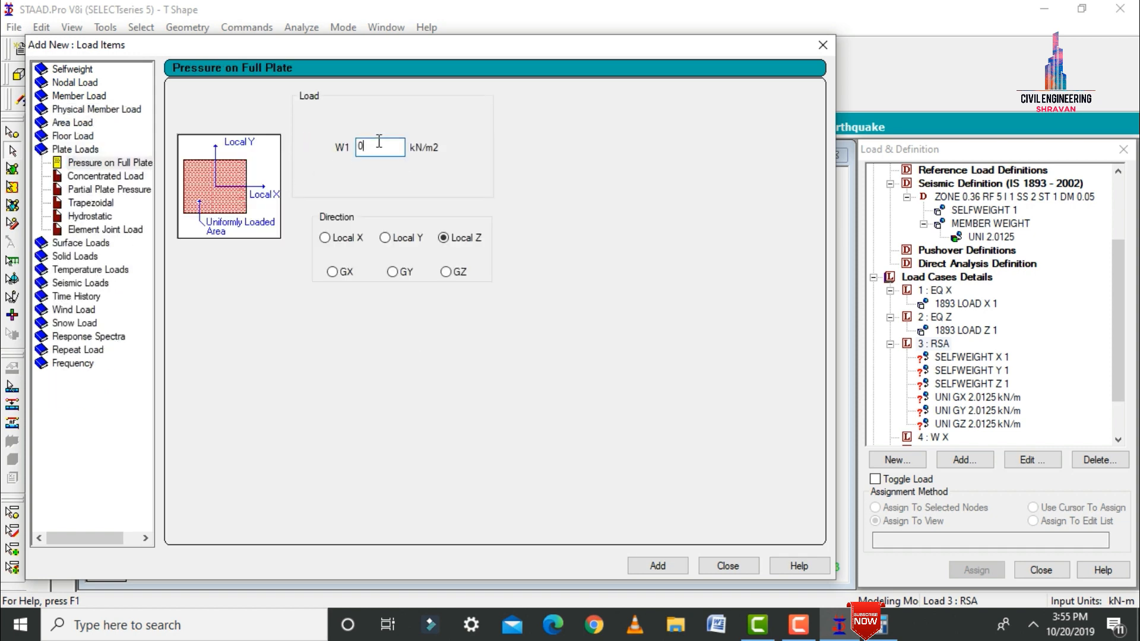
pyautogui.click(885, 624)
pyautogui.write('0.')
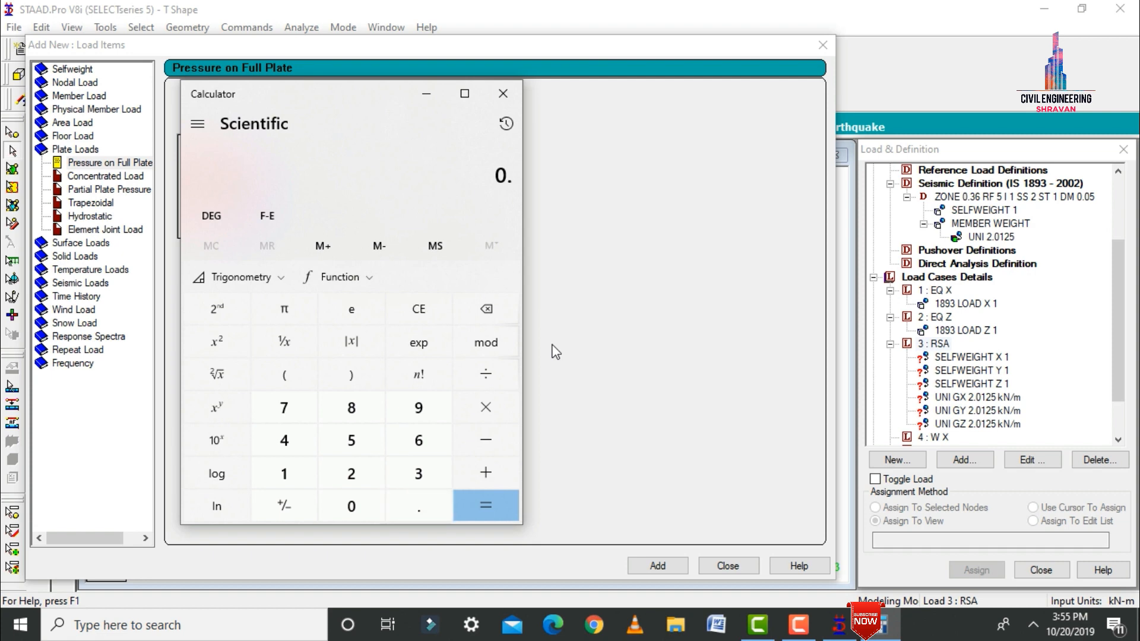
pyautogui.write('15*25')
pyautogui.press('Return')
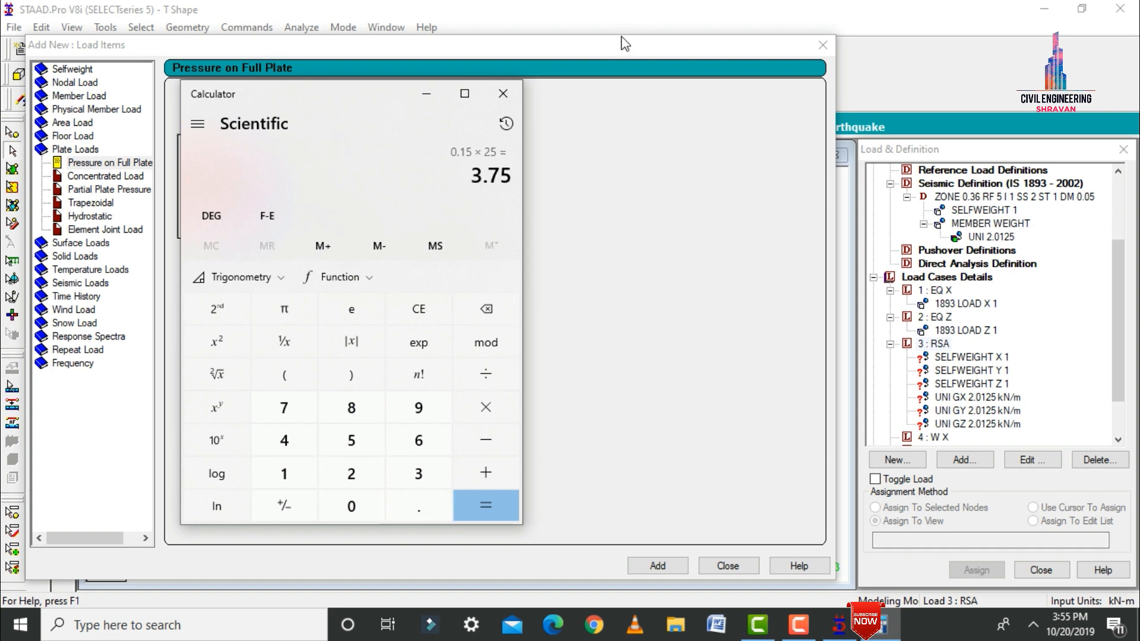
# Add a full-plate pressure of 3.75 kN/m2 in the GY direction to load case RSA.
pyautogui.click(568, 69)
pyautogui.doubleClick(393, 145)
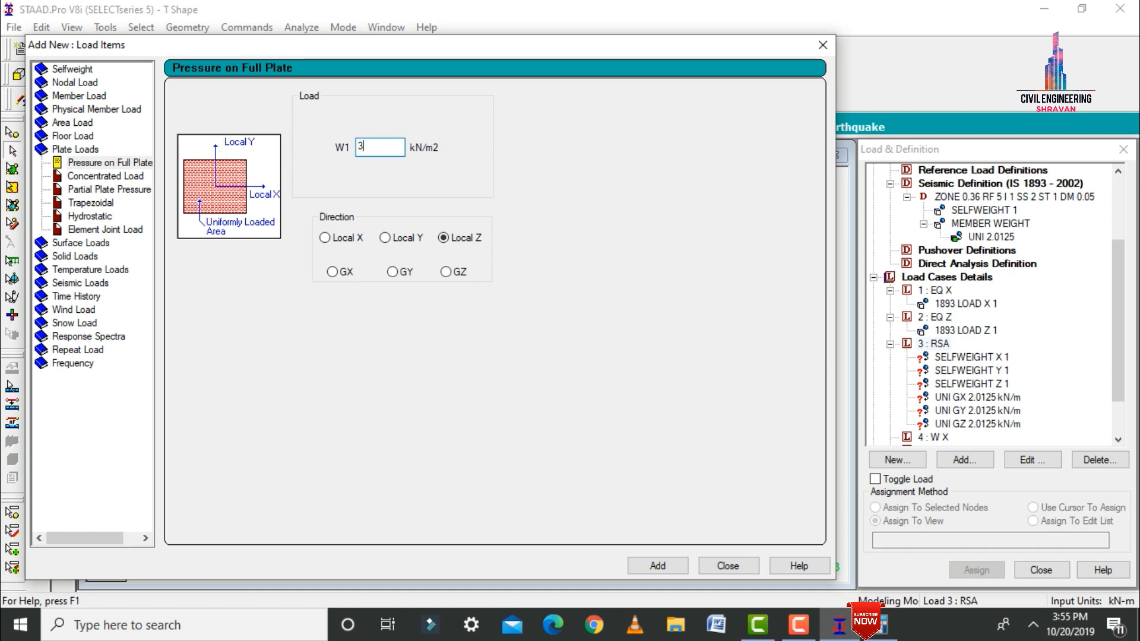
pyautogui.click(393, 272)
pyautogui.click(659, 567)
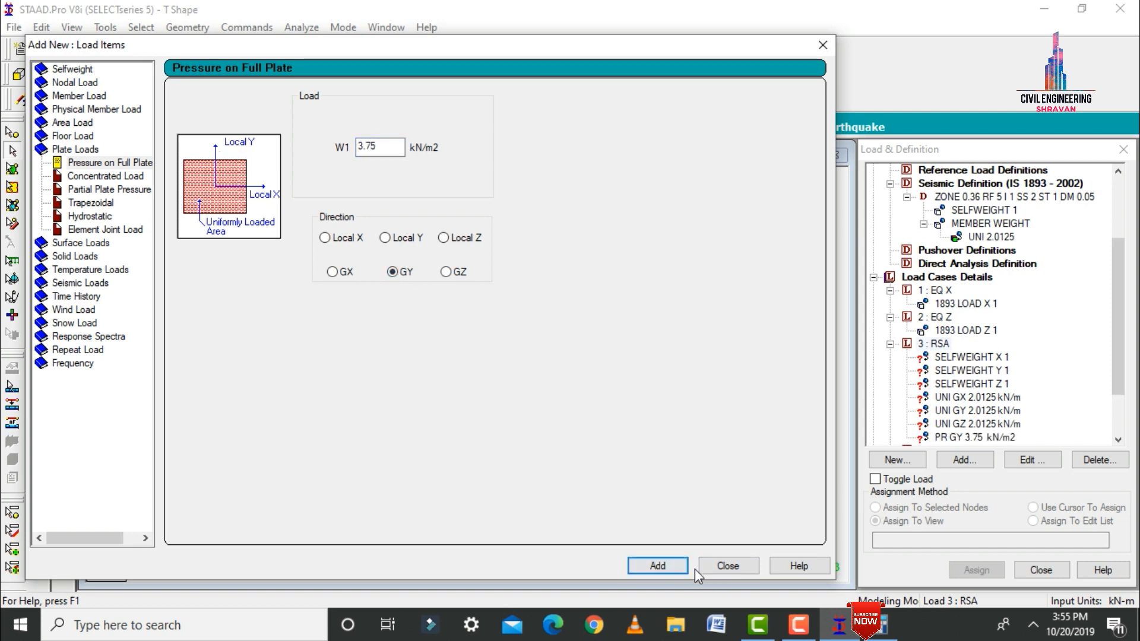
pyautogui.click(721, 569)
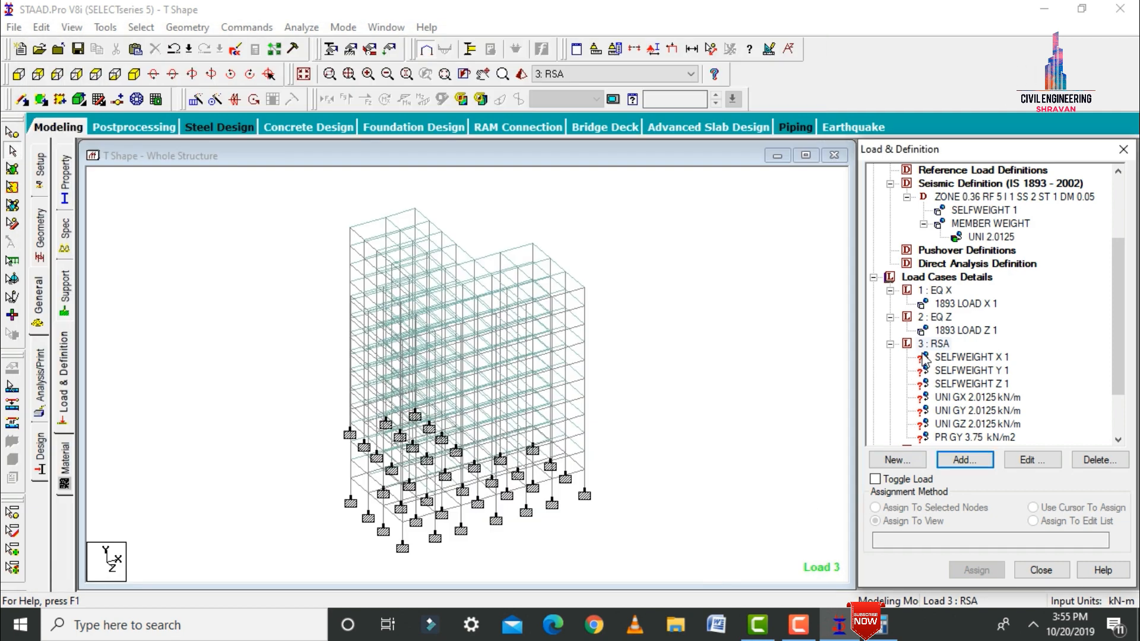
# Start a response spectrum load for load case RSA with code IS-1893 and the CQC combination method.
pyautogui.click(933, 345)
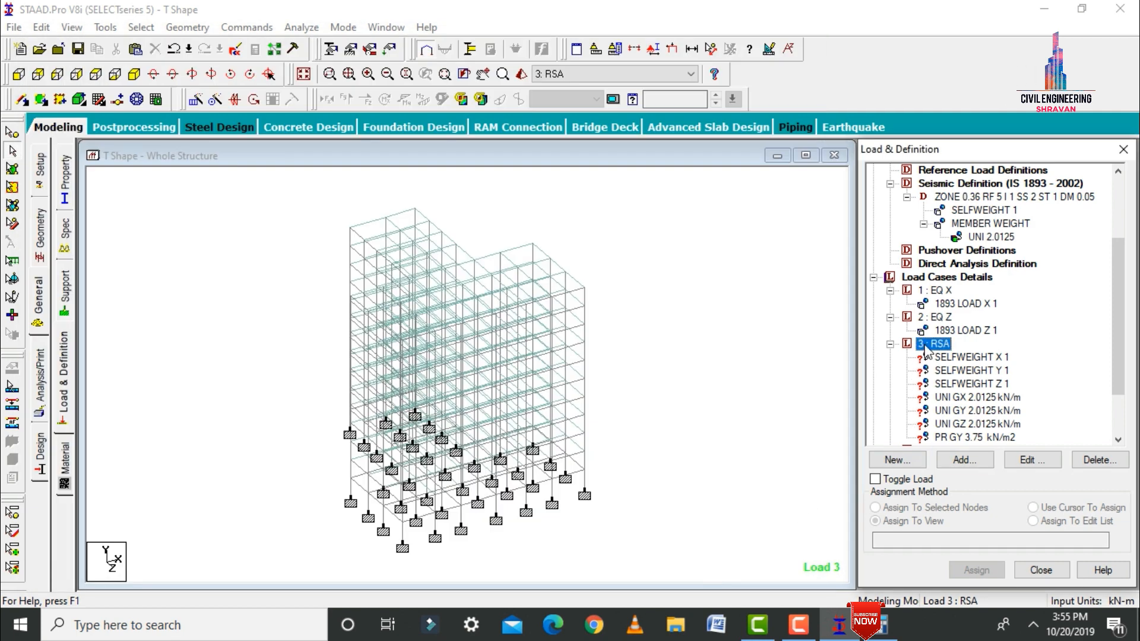
pyautogui.click(965, 460)
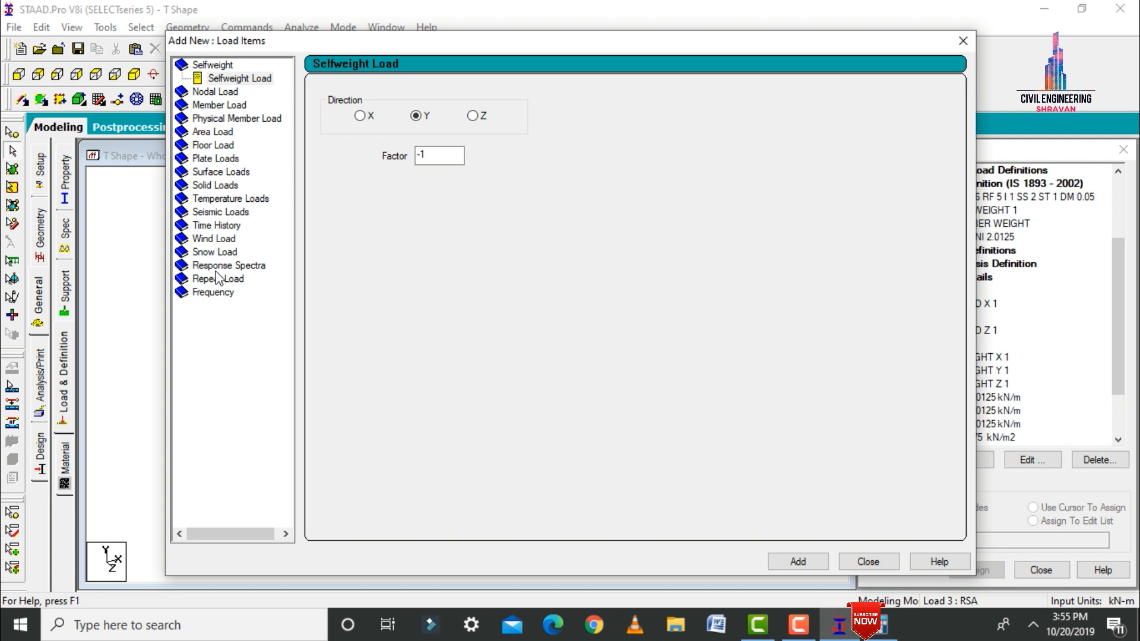
pyautogui.click(217, 270)
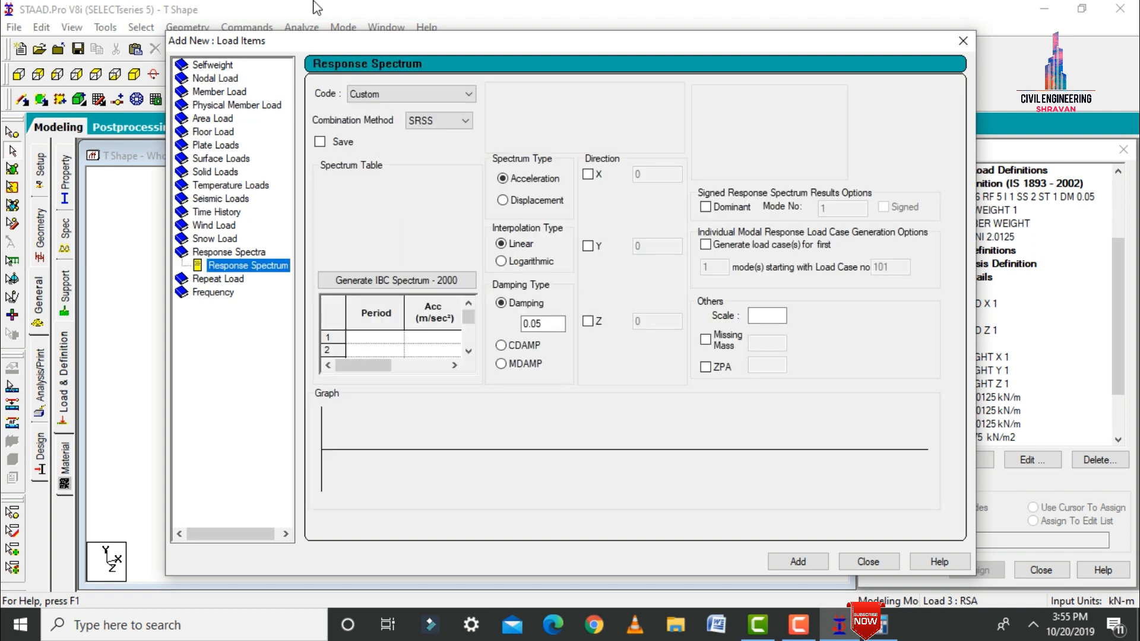
pyautogui.click(386, 97)
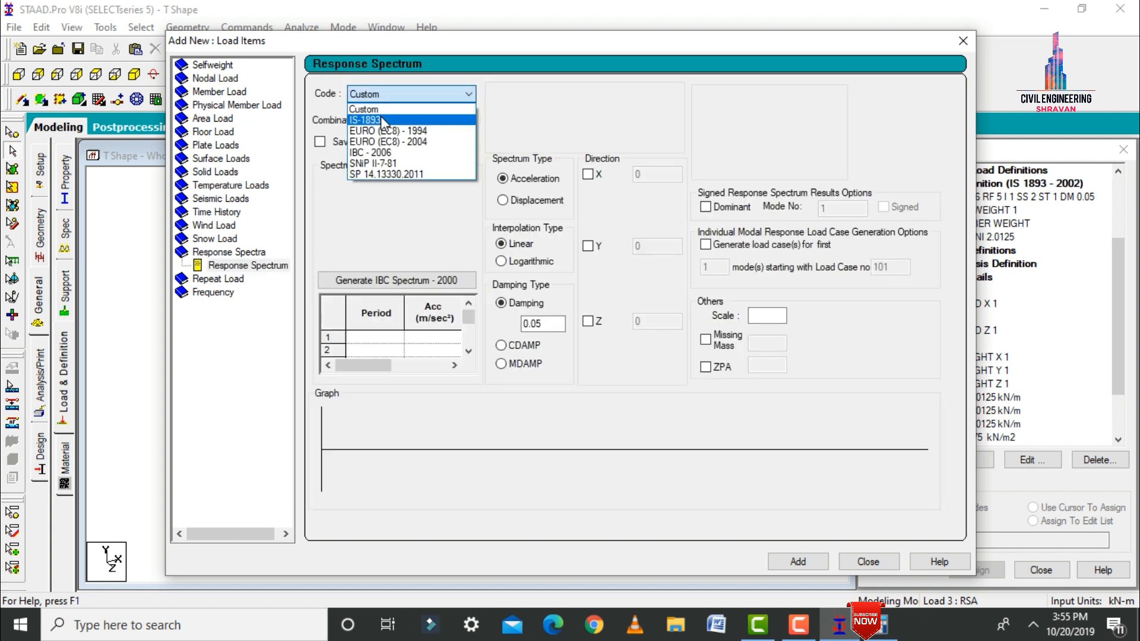
pyautogui.click(383, 116)
pyautogui.click(436, 122)
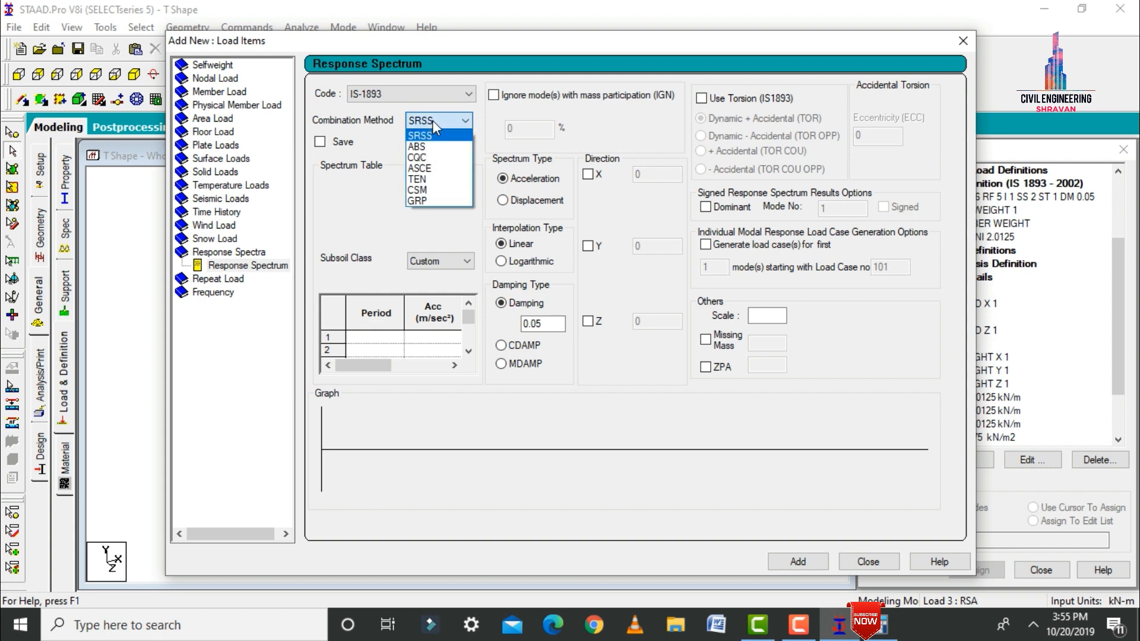
pyautogui.click(423, 158)
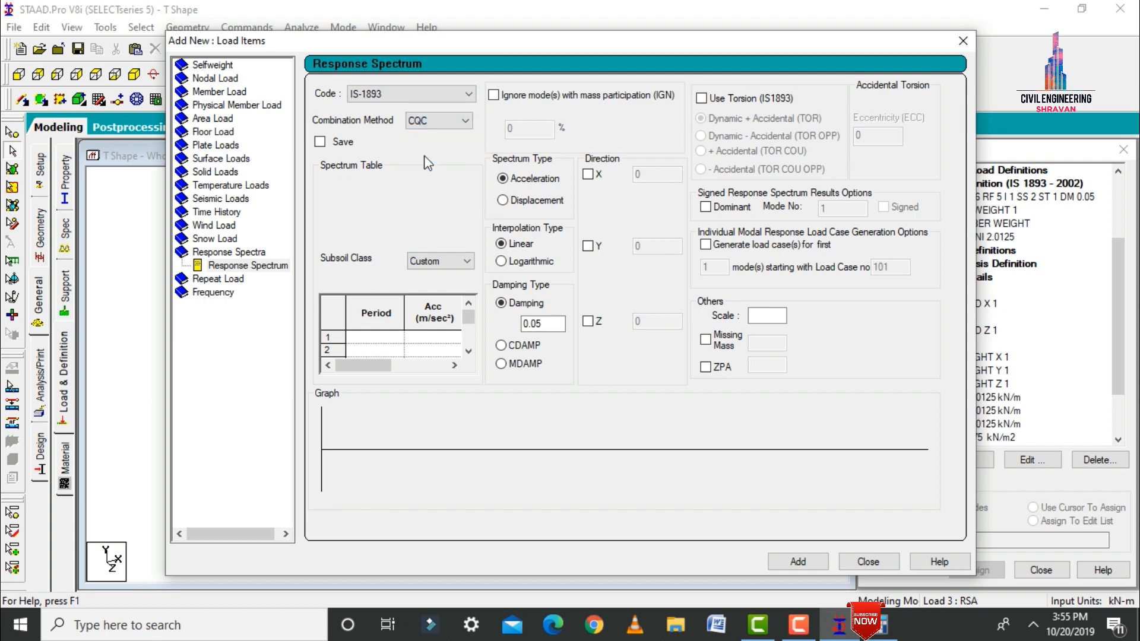
# Enable the X and Z directions of the response spectrum with a factor of 1 each.
pyautogui.click(588, 174)
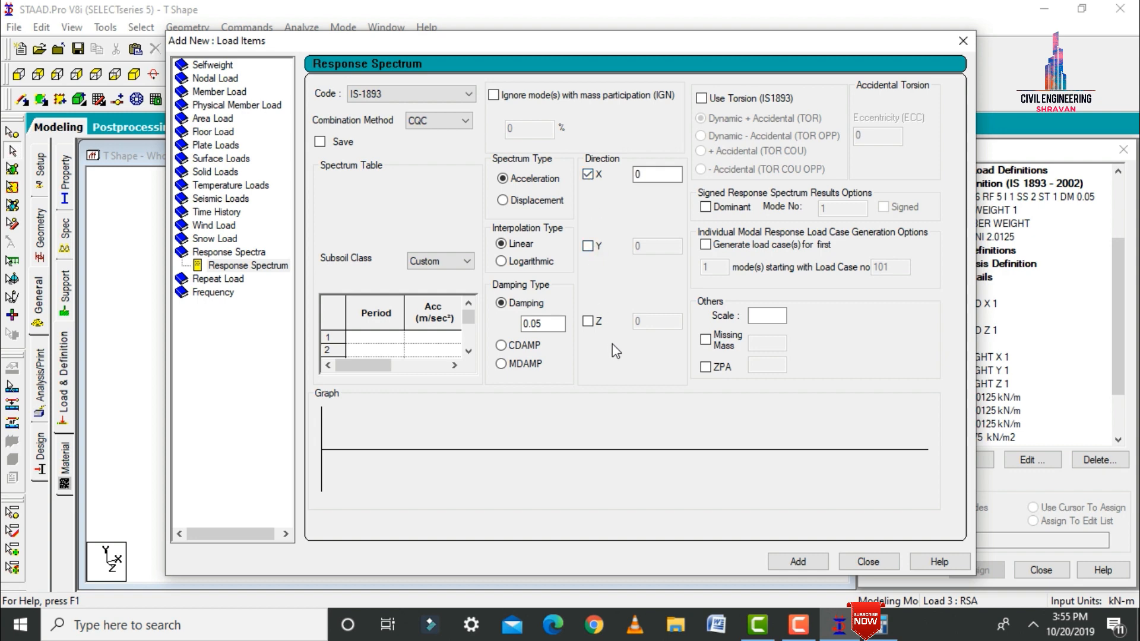
pyautogui.click(592, 322)
pyautogui.moveTo(654, 174); pyautogui.dragTo(562, 170)
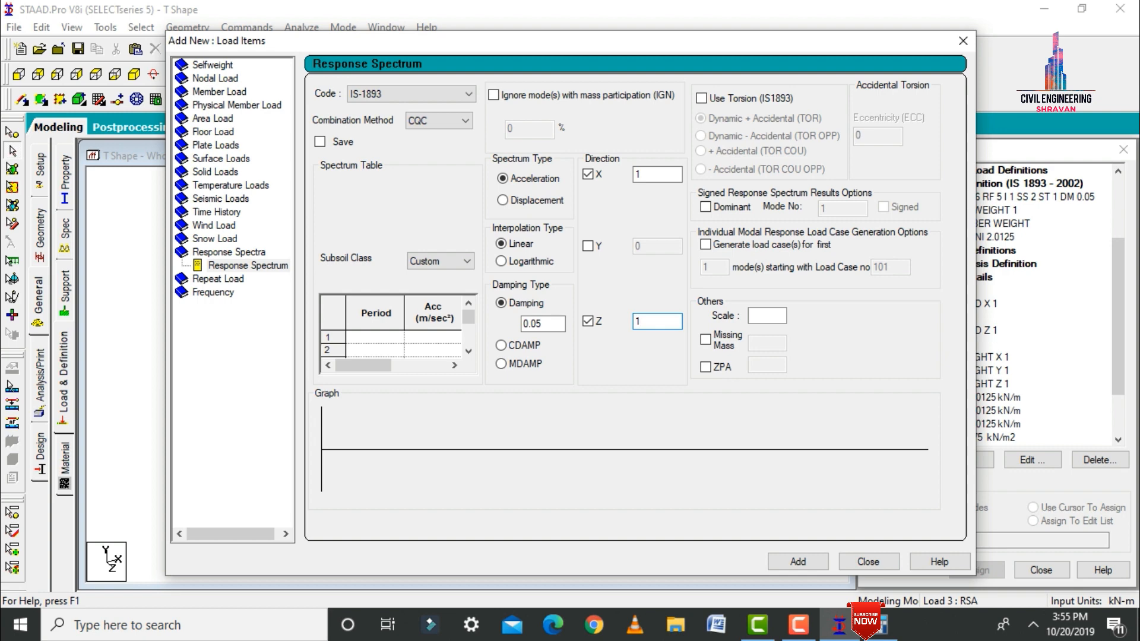
# Set the subsoil class to Medium Soil, saving the modified structure when prompted, and add the response spectrum load to RSA.
pyautogui.click(432, 261)
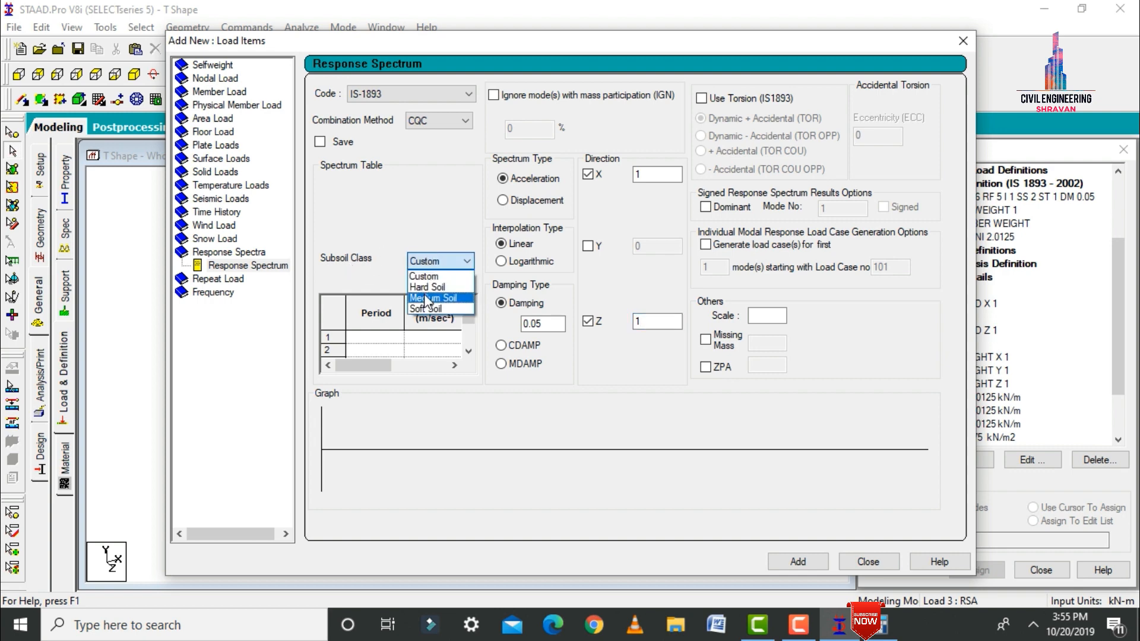
pyautogui.click(425, 298)
pyautogui.click(563, 348)
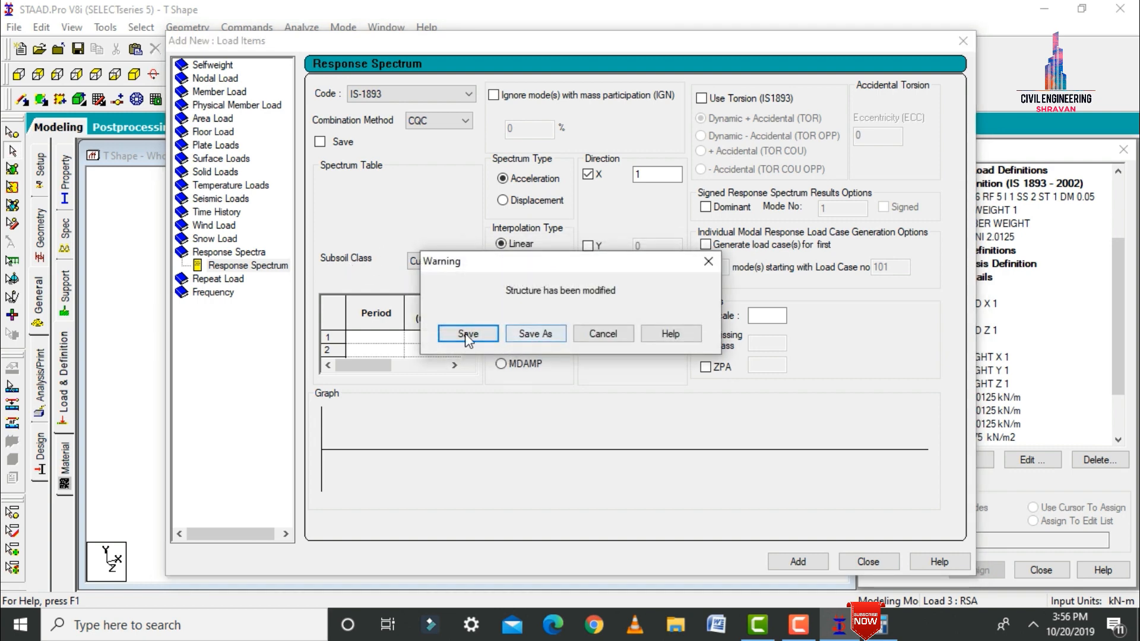
pyautogui.click(467, 335)
pyautogui.click(454, 262)
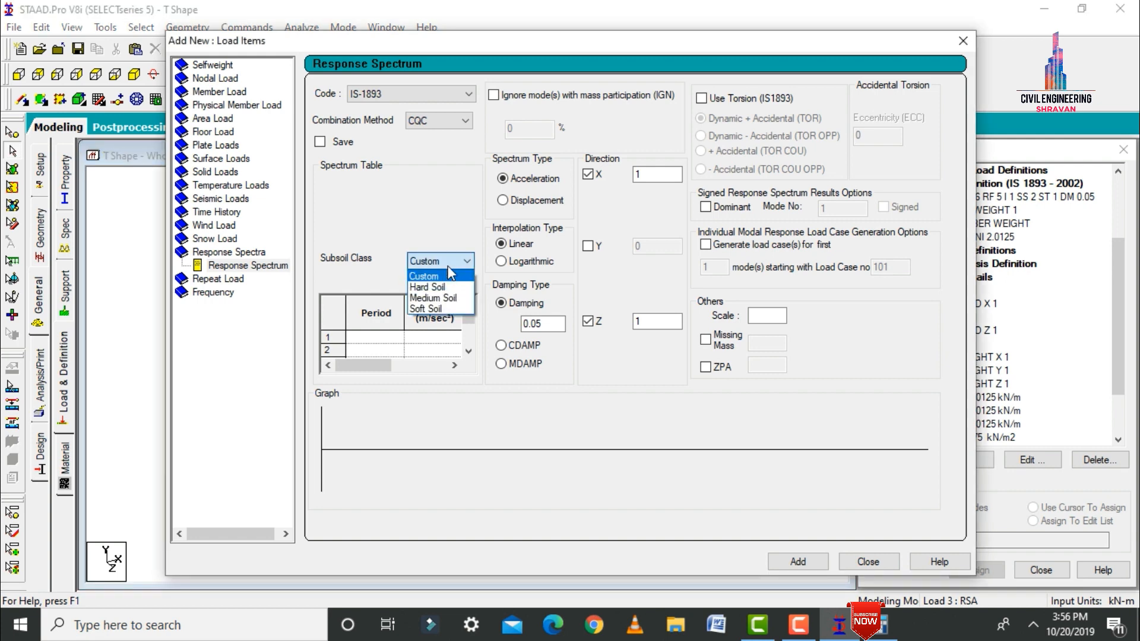
pyautogui.click(425, 298)
pyautogui.click(801, 562)
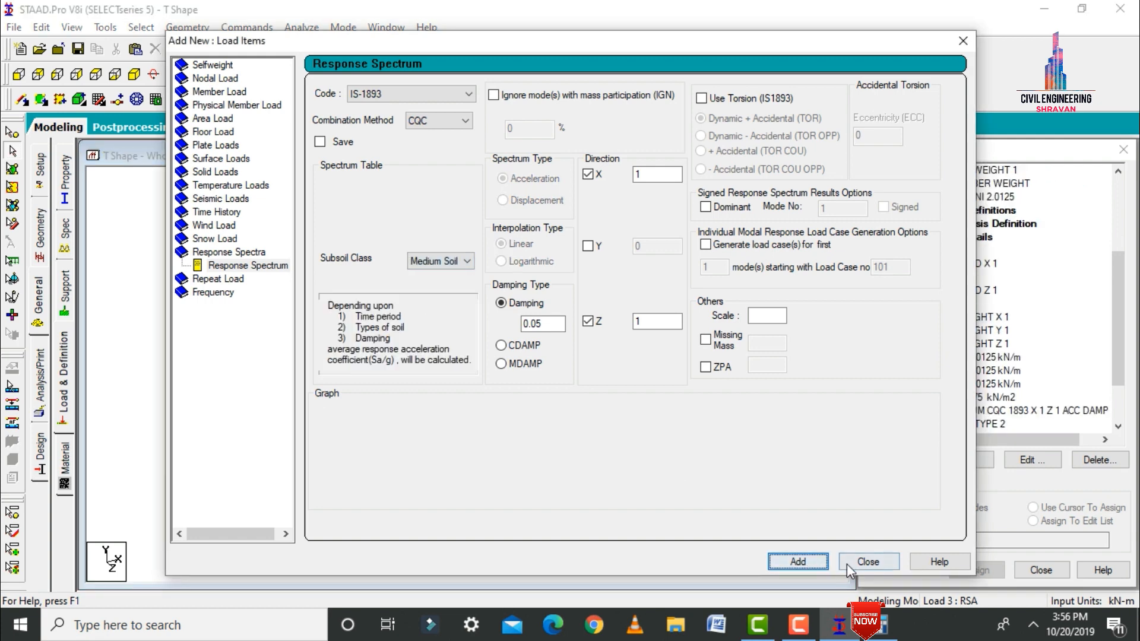
pyautogui.click(855, 564)
# Assign the X, Y and Z selfweight loads of load case RSA to the whole view.
pyautogui.click(964, 317)
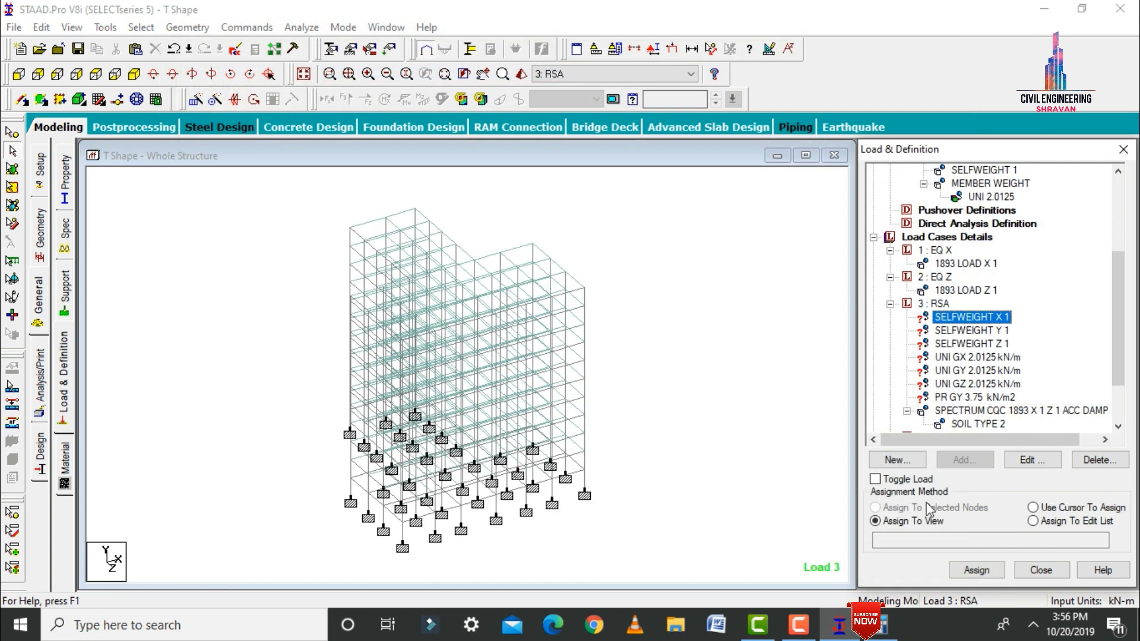
pyautogui.click(976, 568)
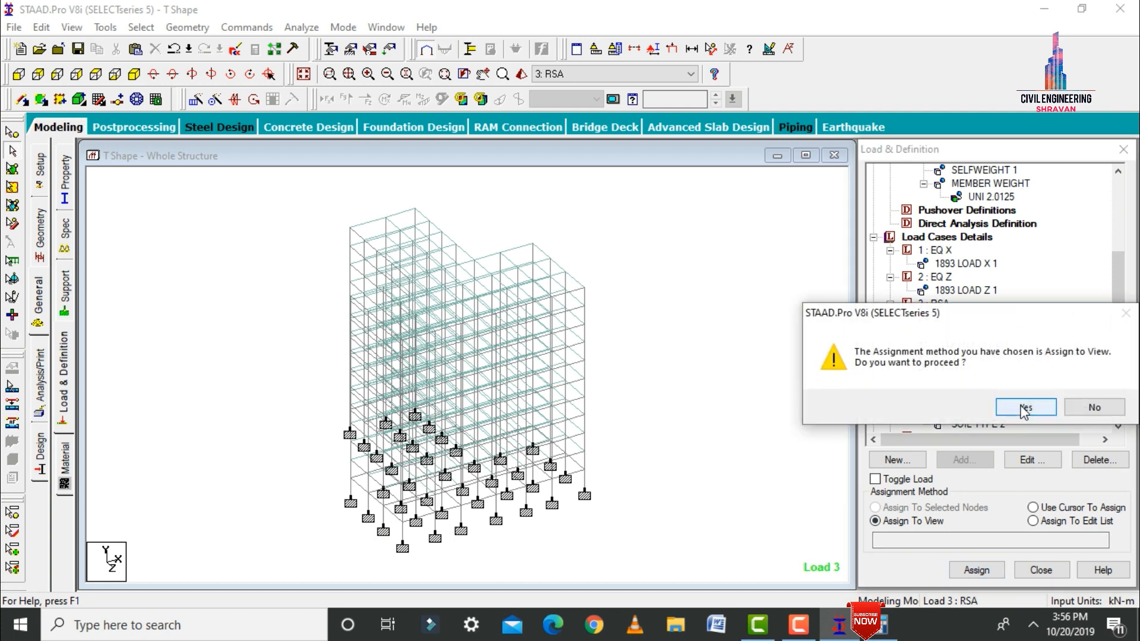
pyautogui.click(1026, 407)
pyautogui.click(971, 330)
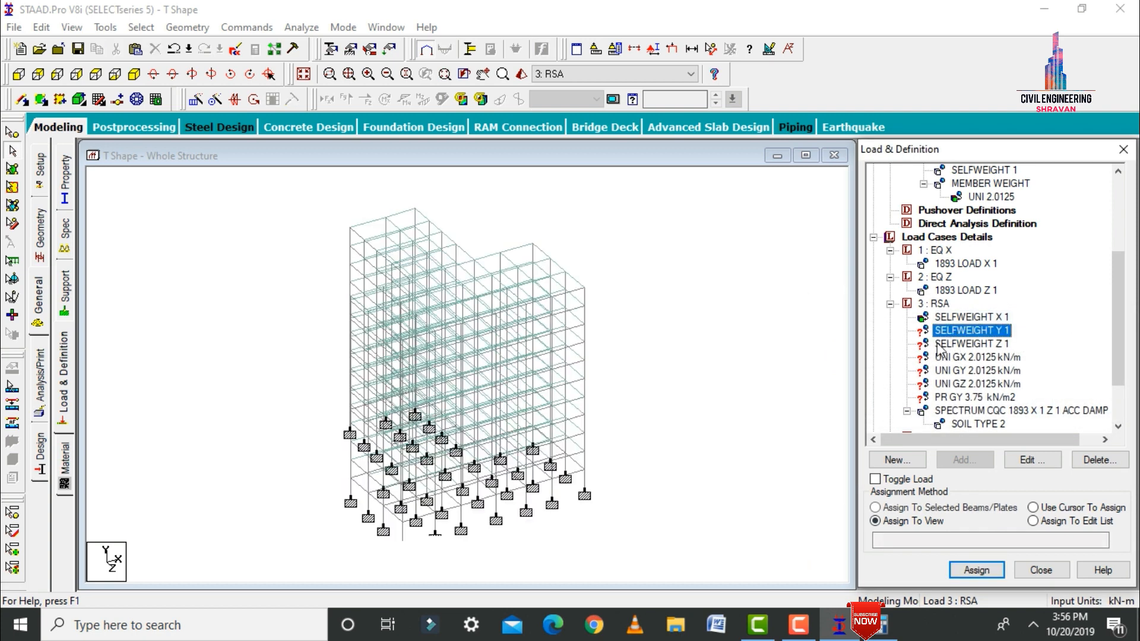
pyautogui.click(968, 569)
pyautogui.click(1016, 409)
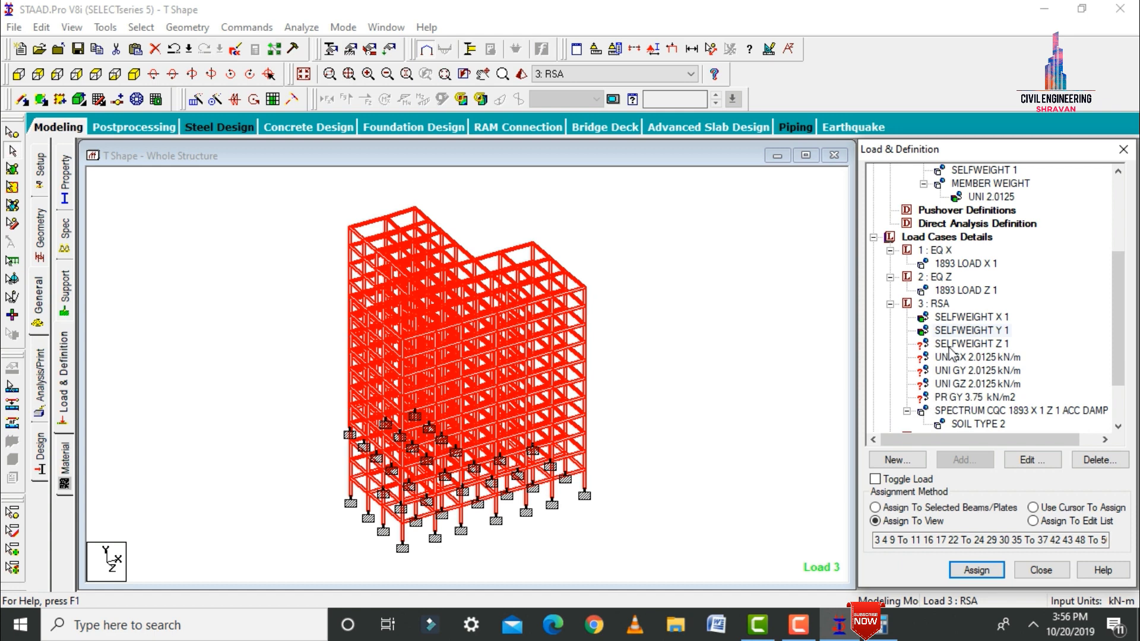
pyautogui.click(953, 344)
pyautogui.click(977, 570)
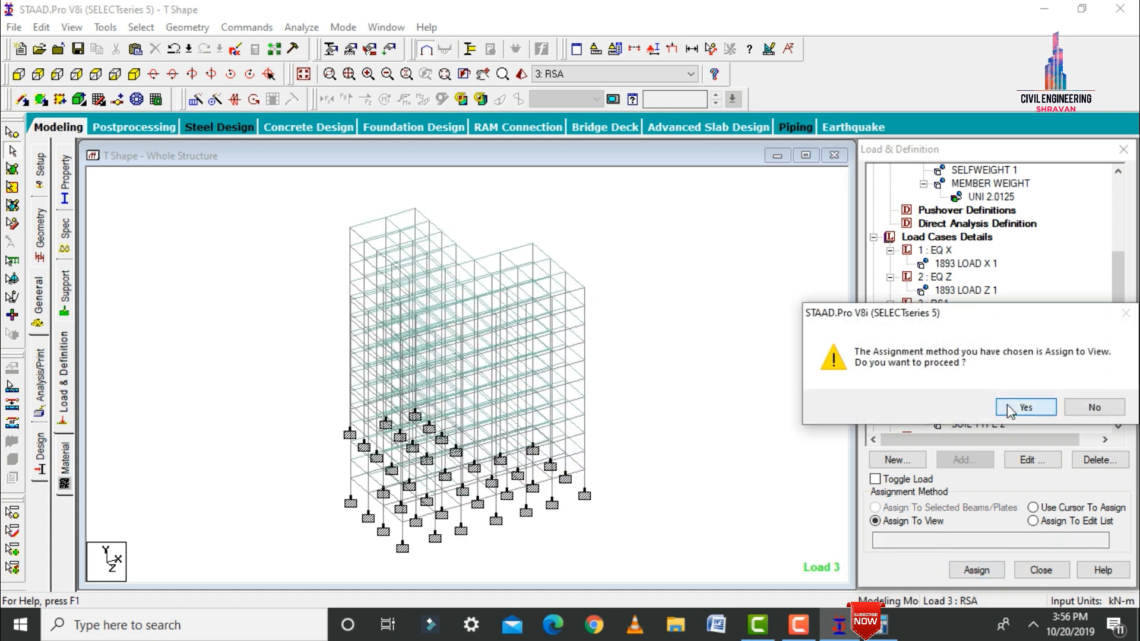
pyautogui.click(1009, 408)
# Assign the GX uniform force of load case RSA to all beams parallel to X and Z.
pyautogui.click(977, 357)
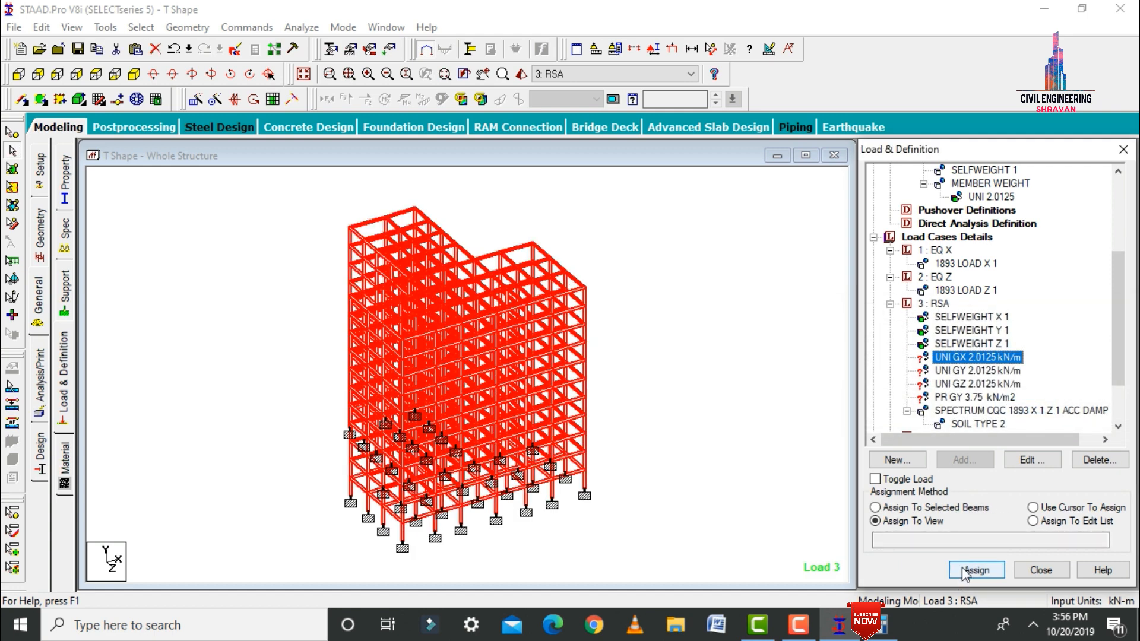
pyautogui.click(644, 242)
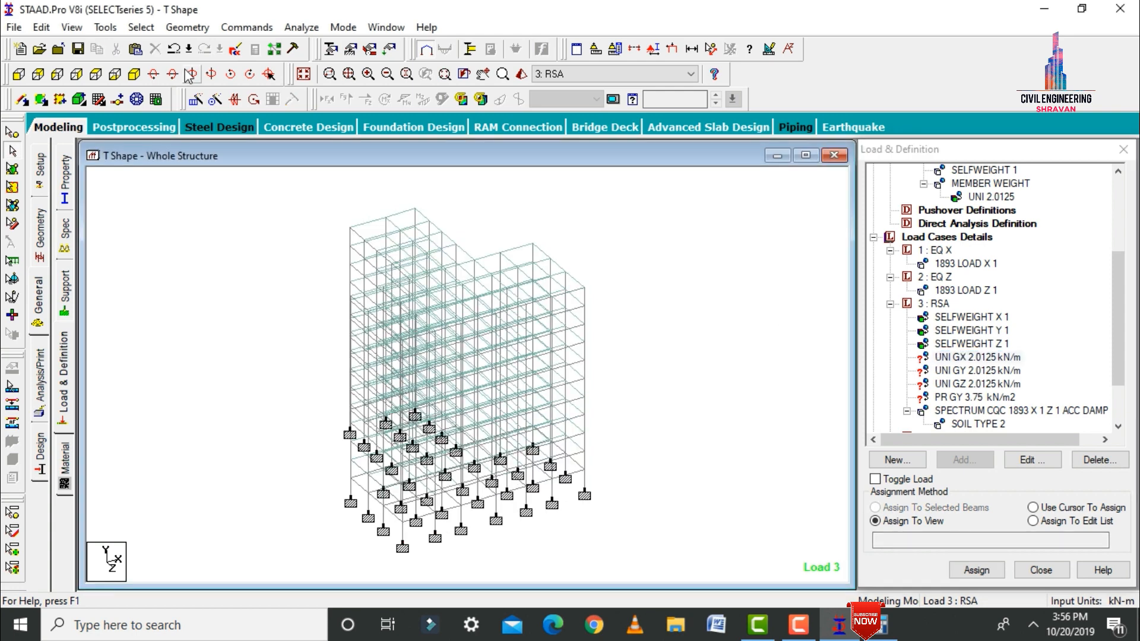
pyautogui.click(140, 26)
pyautogui.moveTo(186, 331)
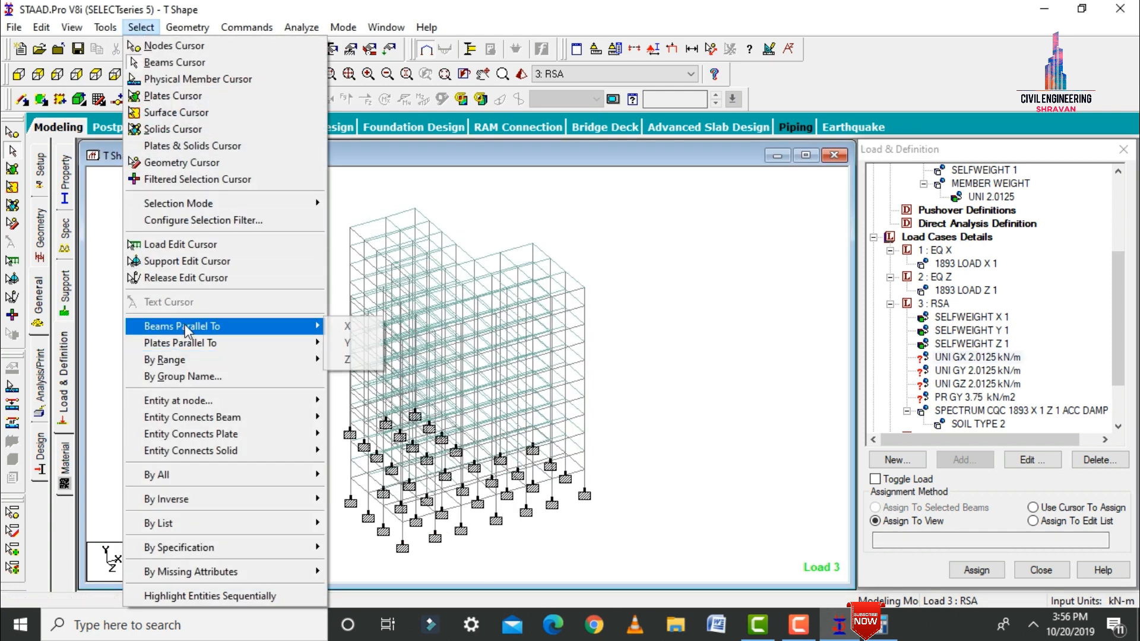
pyautogui.click(347, 326)
pyautogui.click(141, 27)
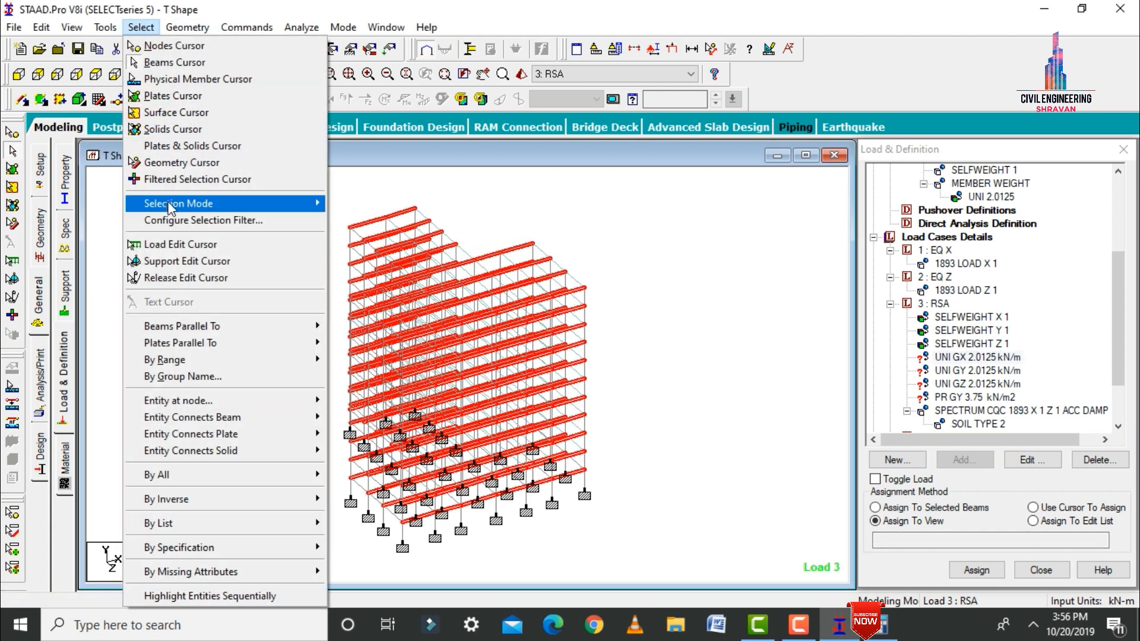
pyautogui.moveTo(186, 331)
pyautogui.click(348, 359)
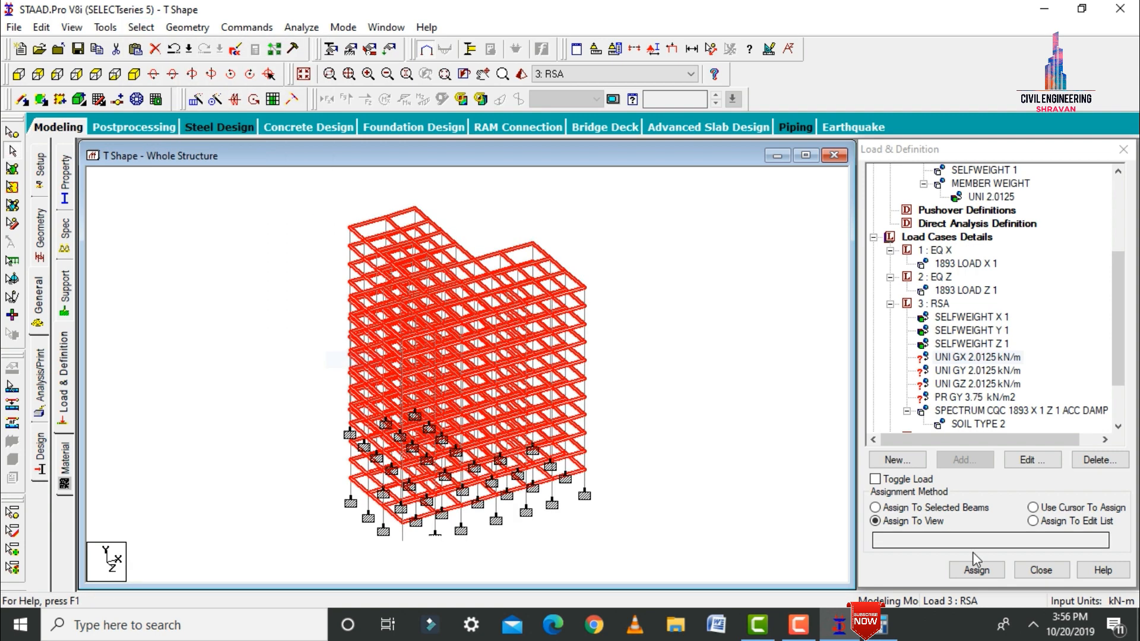
pyautogui.click(962, 510)
pyautogui.click(968, 567)
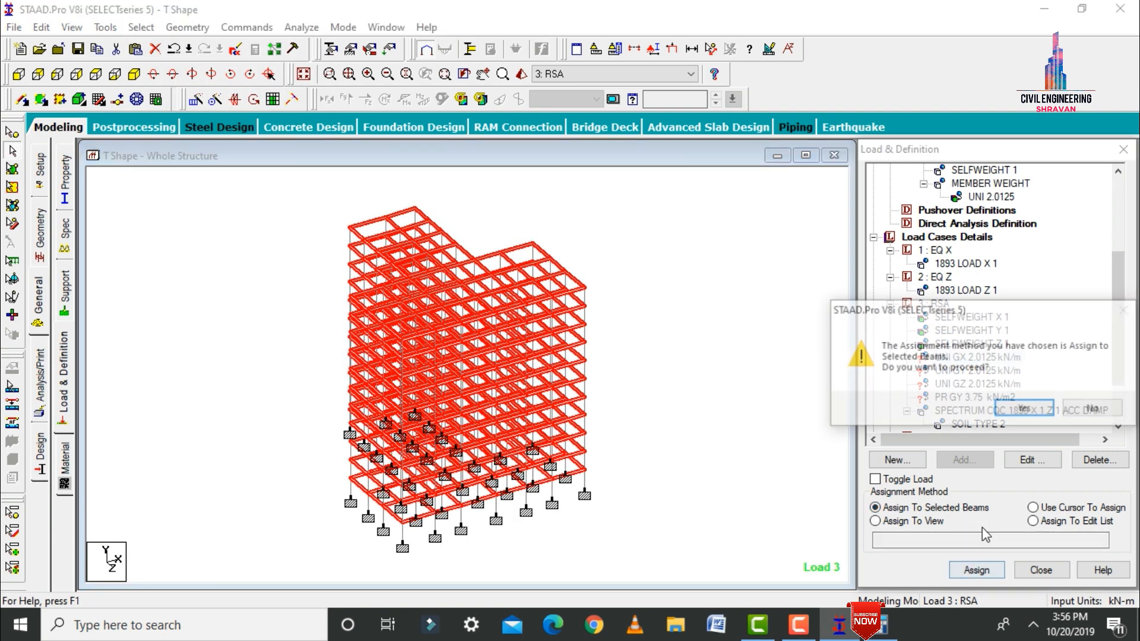
pyautogui.click(1023, 409)
# Assign the GY and GZ uniform forces of load case RSA to the same selected beams.
pyautogui.click(948, 372)
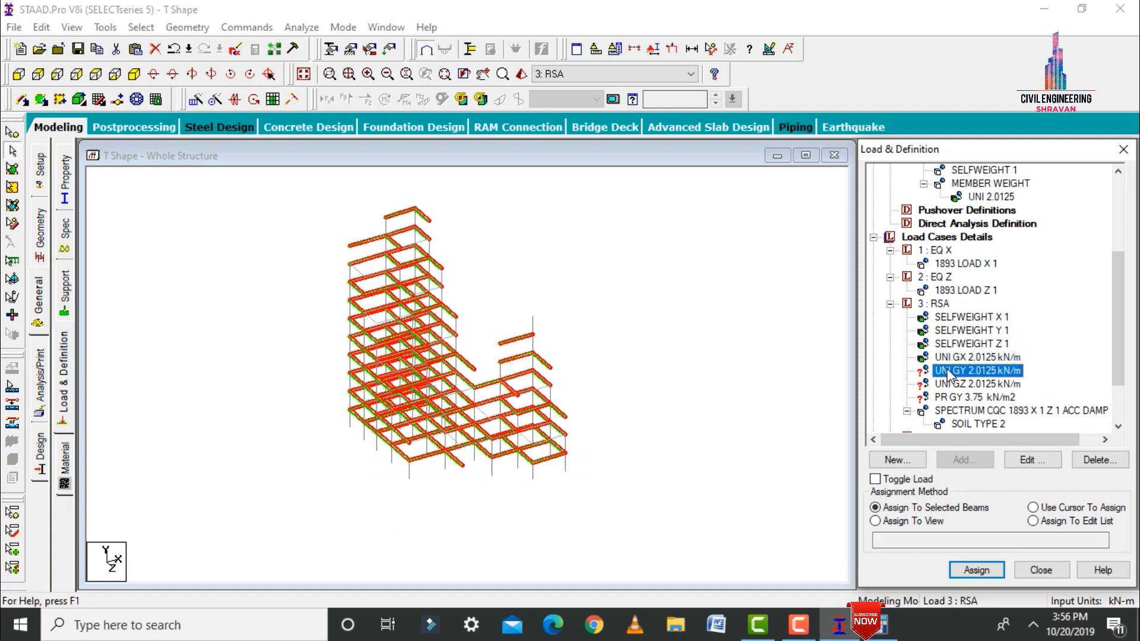
pyautogui.click(976, 570)
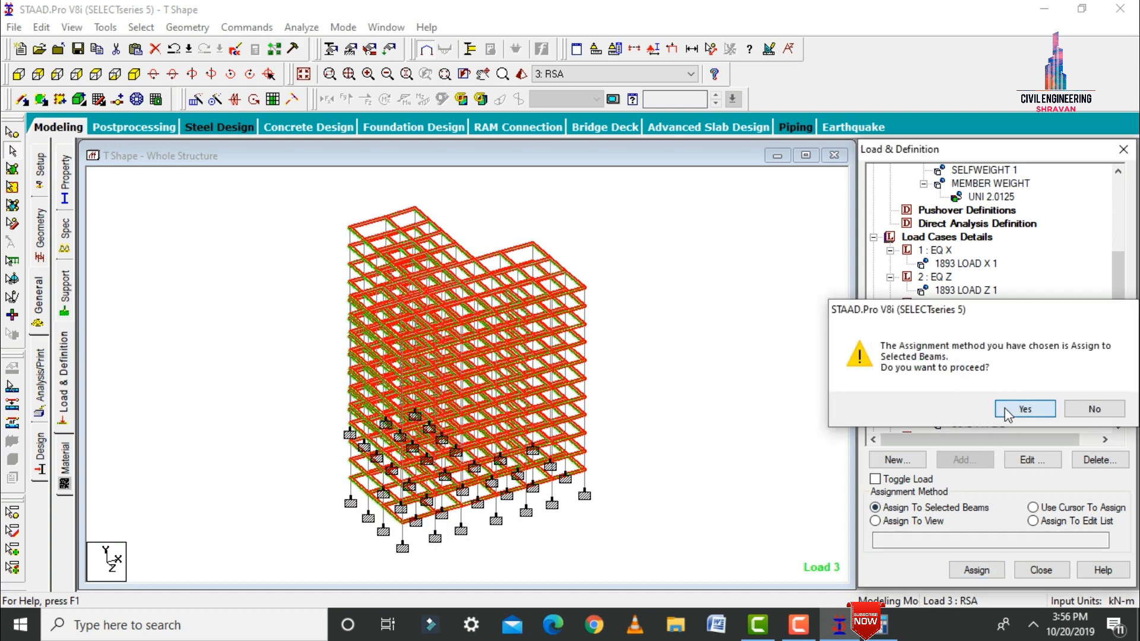
pyautogui.click(1007, 410)
pyautogui.click(976, 383)
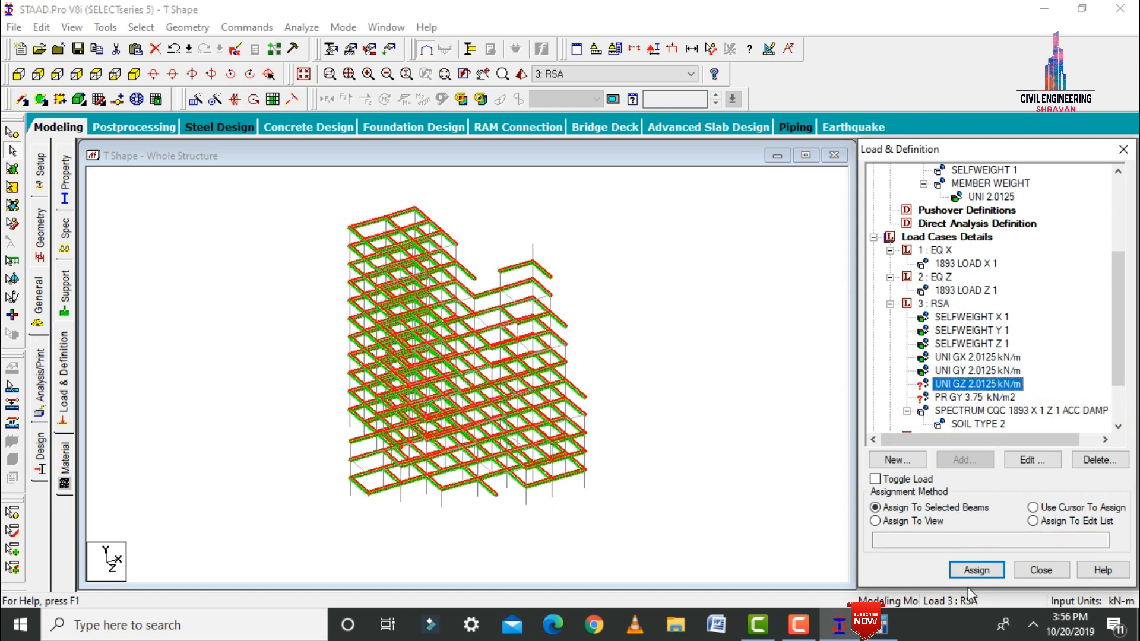
pyautogui.click(974, 570)
pyautogui.click(1014, 408)
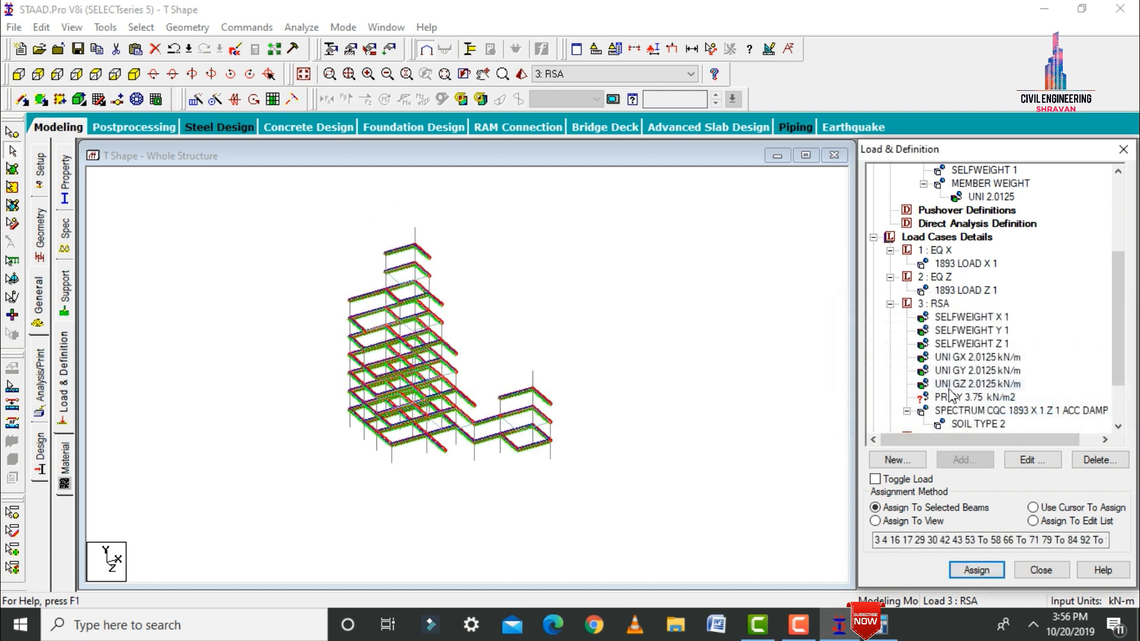
# Assign the GY pressure load of 3.75 kN/m2 in load case RSA to the whole view.
pyautogui.click(962, 397)
pyautogui.click(918, 523)
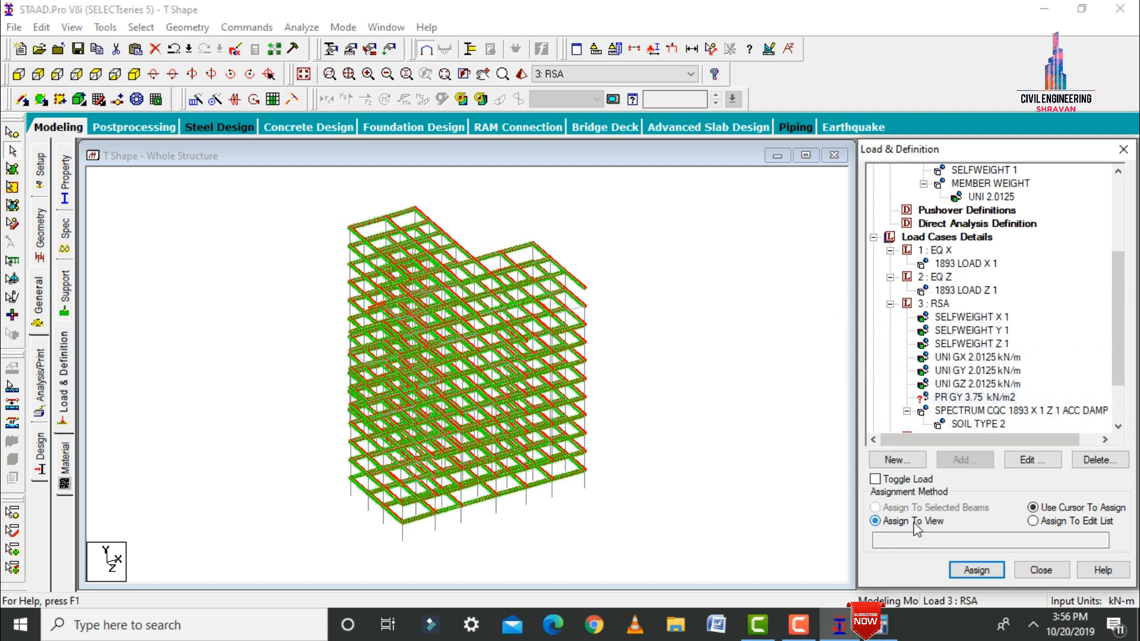
pyautogui.click(995, 574)
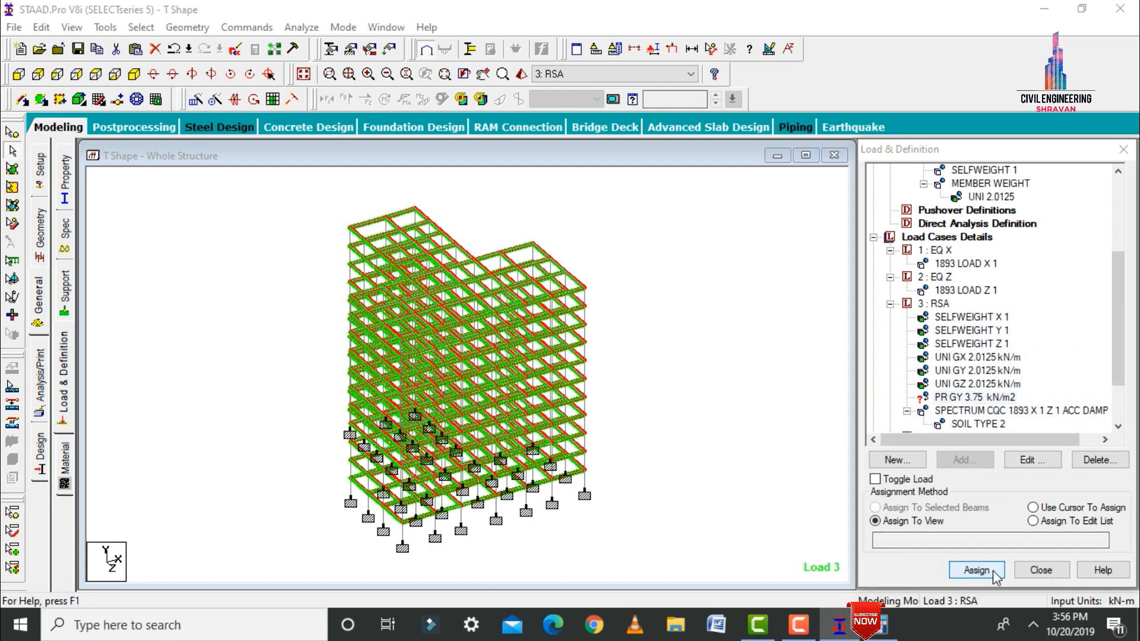
pyautogui.click(1019, 407)
# Add a Type 1 wind load on the X windward face with factor 1 to load case W X.
pyautogui.moveTo(1118, 312); pyautogui.dragTo(1110, 372)
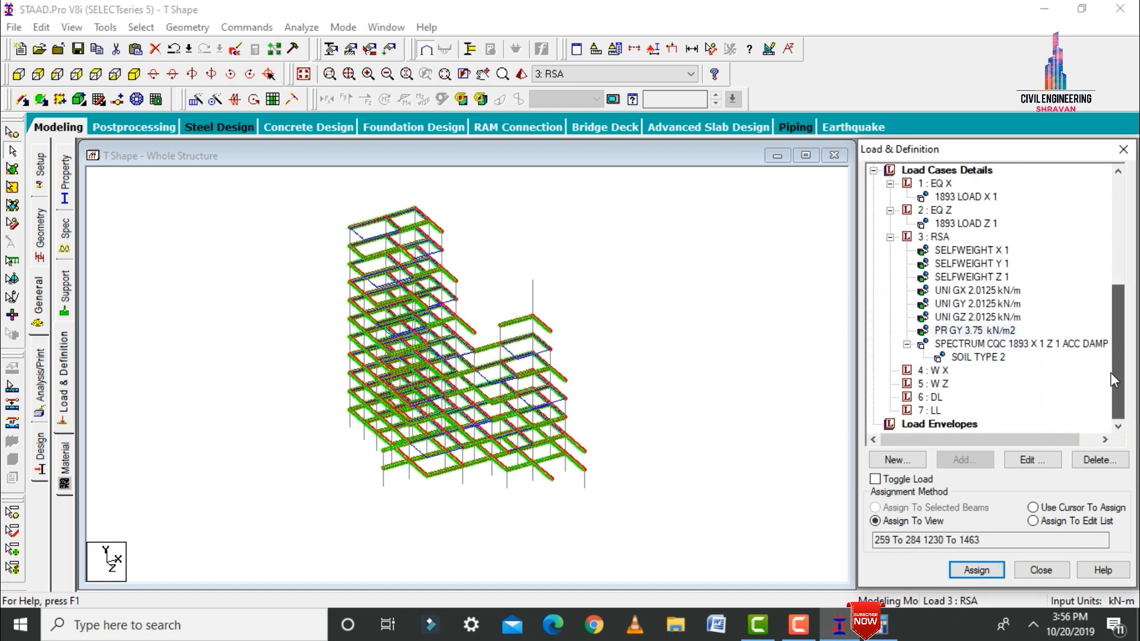
pyautogui.click(933, 370)
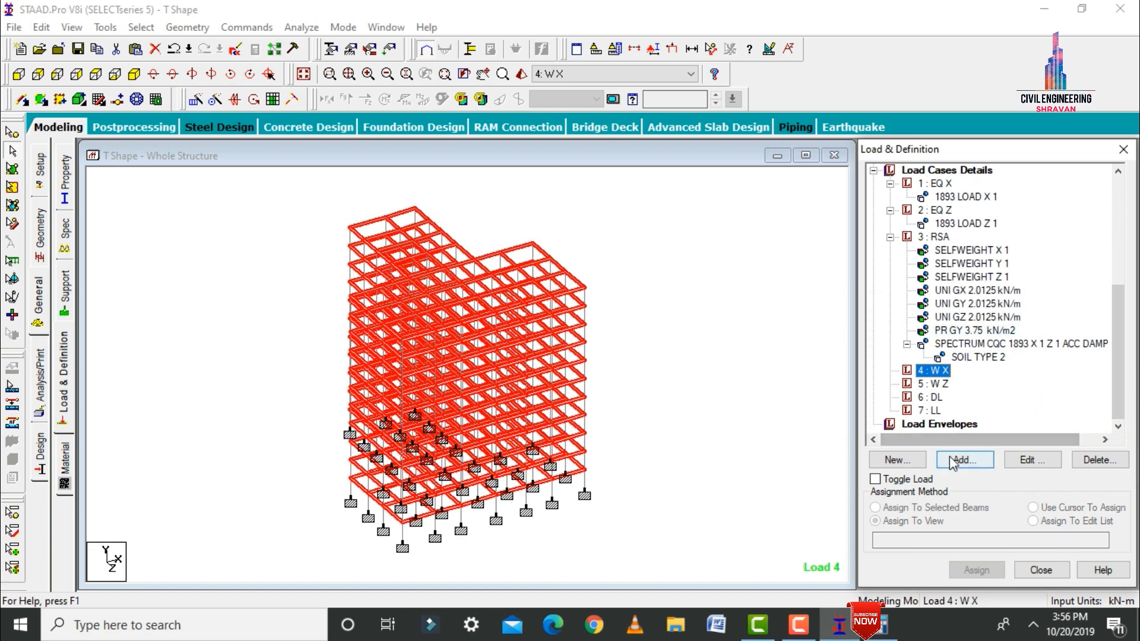
pyautogui.click(949, 457)
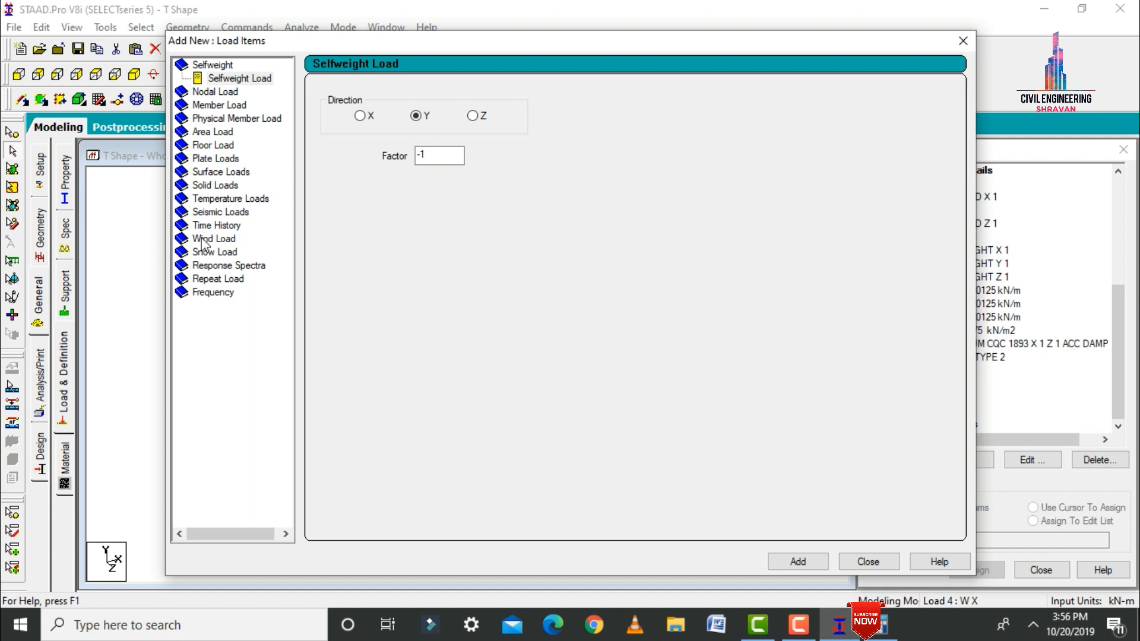
pyautogui.click(202, 239)
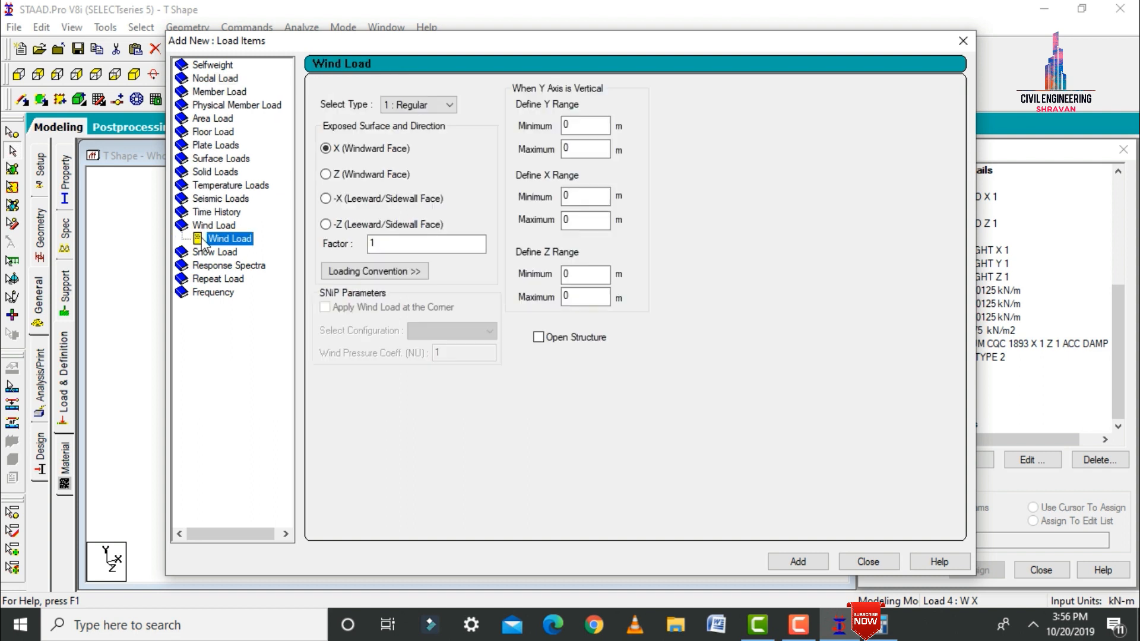
pyautogui.click(792, 562)
# Add a second X windward wind load with factor -1 to load case W X and finish adding items.
pyautogui.moveTo(564, 41); pyautogui.dragTo(419, 13)
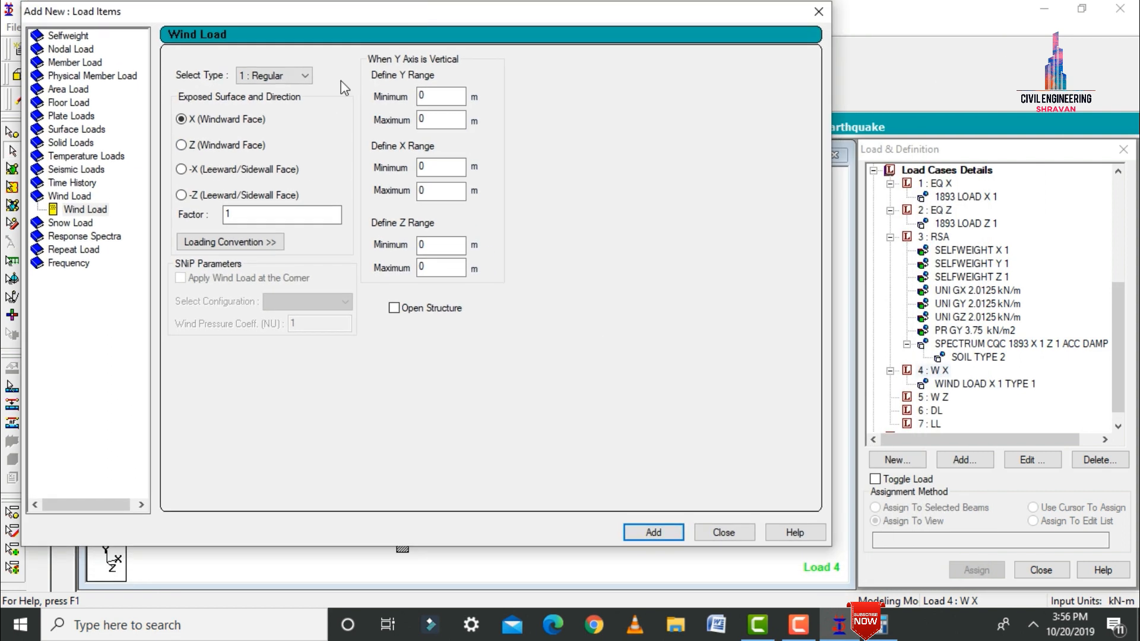
pyautogui.click(244, 216)
pyautogui.press('BackSpace')
pyautogui.write('-1')
pyautogui.press('Return')
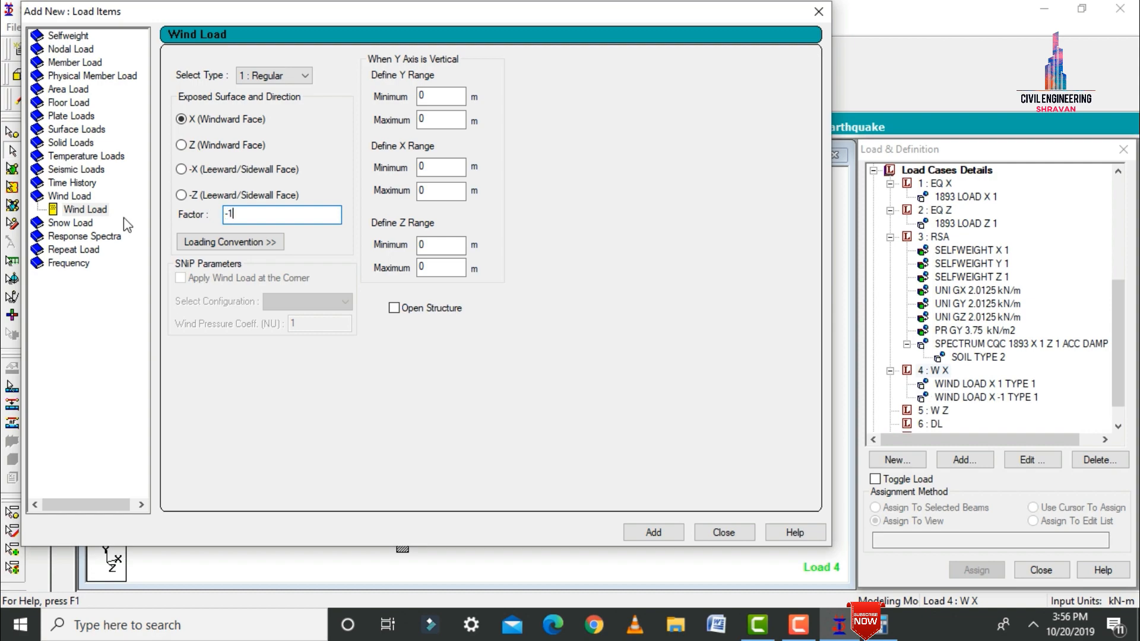
pyautogui.click(724, 533)
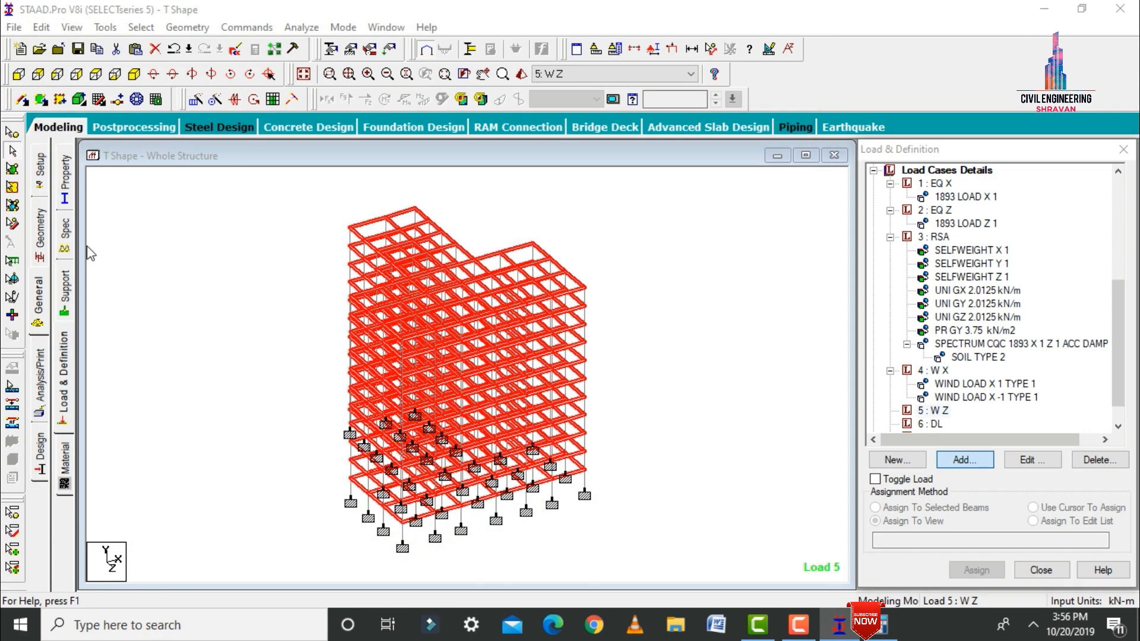
# Add Type 1 wind loads on the Z windward face with factors 1 and -1 to load case W Z.
pyautogui.press('Return')
pyautogui.click(206, 239)
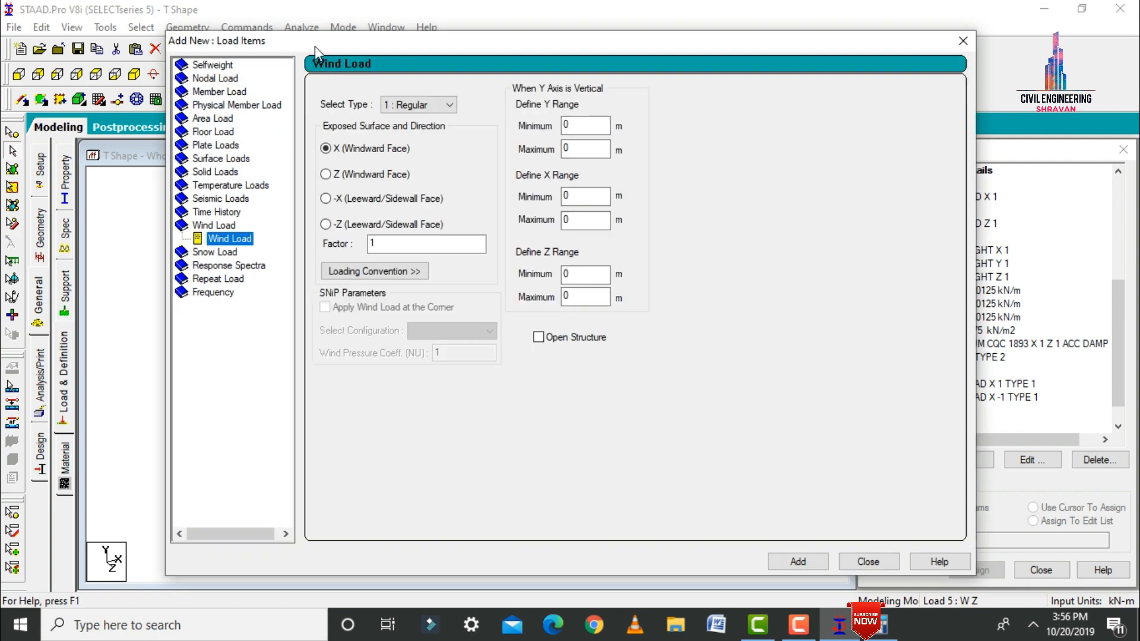
pyautogui.moveTo(315, 48); pyautogui.dragTo(116, 21)
pyautogui.click(125, 148)
pyautogui.click(597, 535)
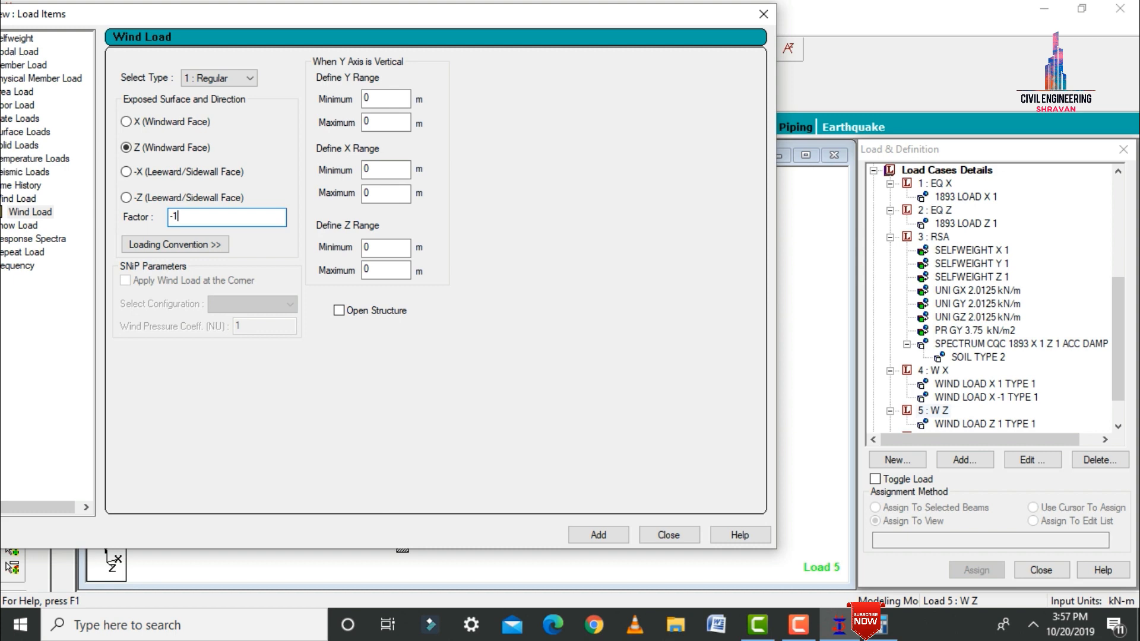
pyautogui.press('Return')
pyautogui.click(668, 535)
# Add a Y selfweight load with factor -1 to load case DL and assign it to the whole view.
pyautogui.click(931, 424)
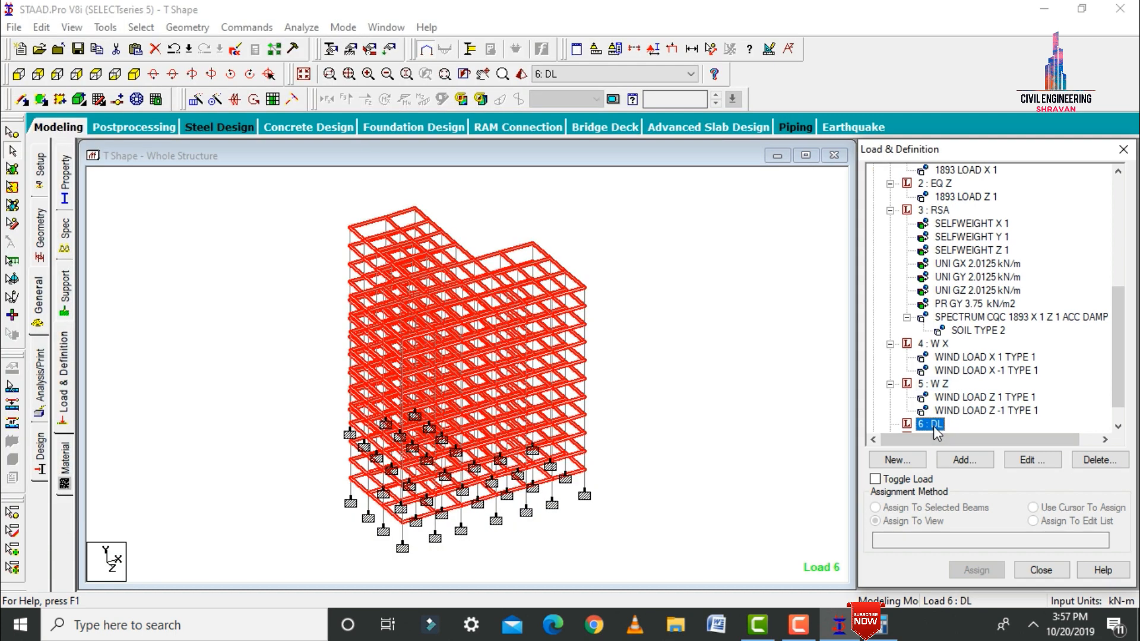
pyautogui.click(963, 461)
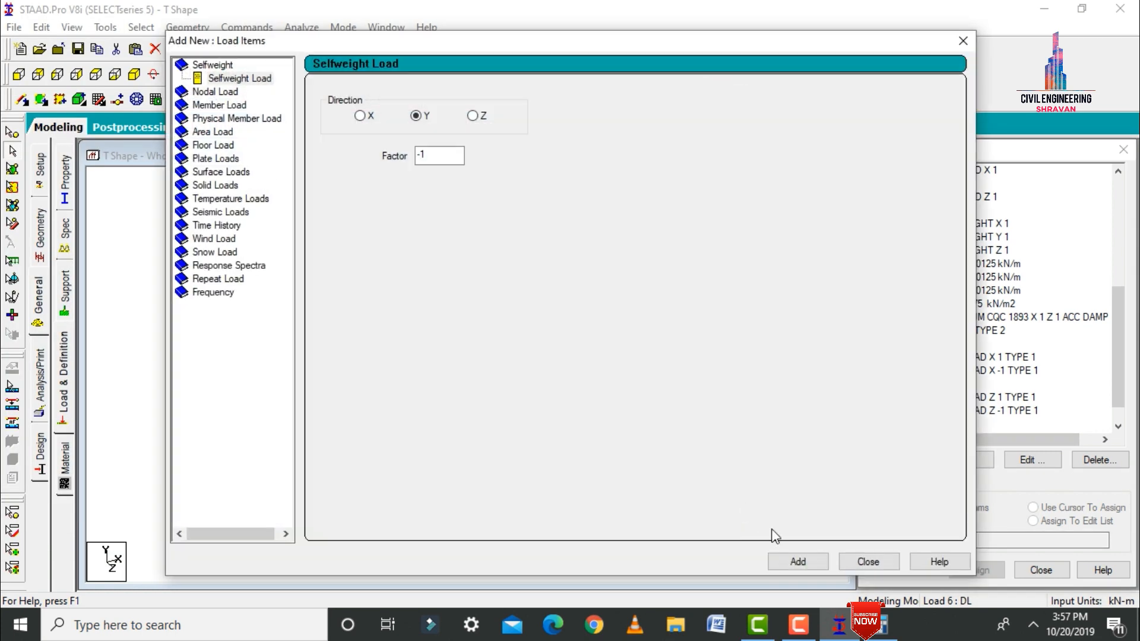
pyautogui.click(801, 563)
pyautogui.click(865, 563)
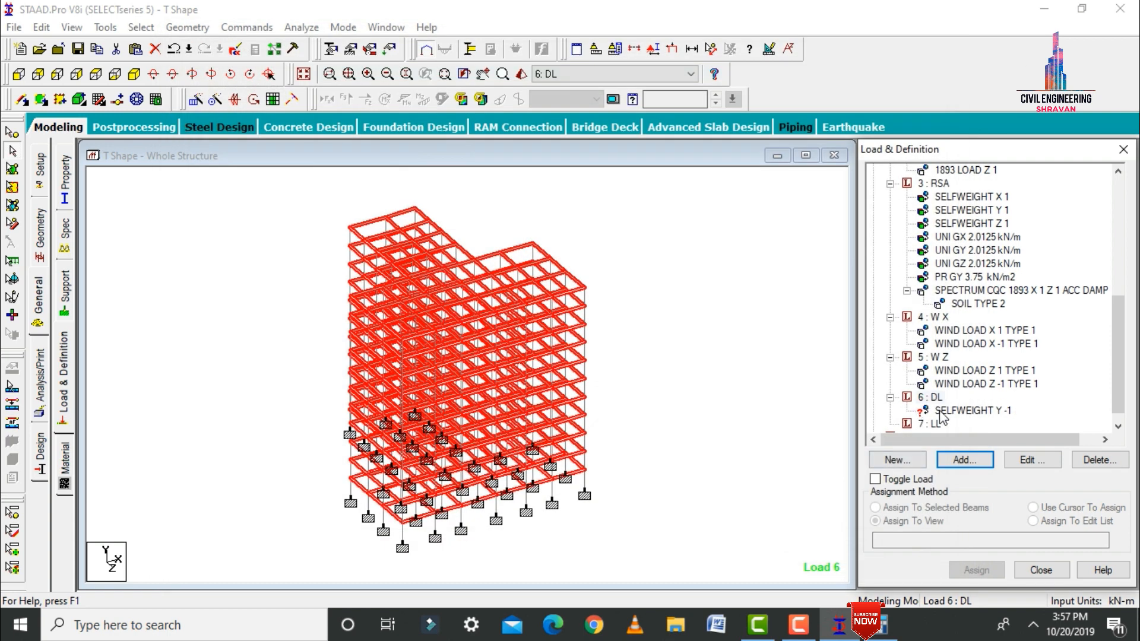
pyautogui.click(941, 410)
pyautogui.click(976, 570)
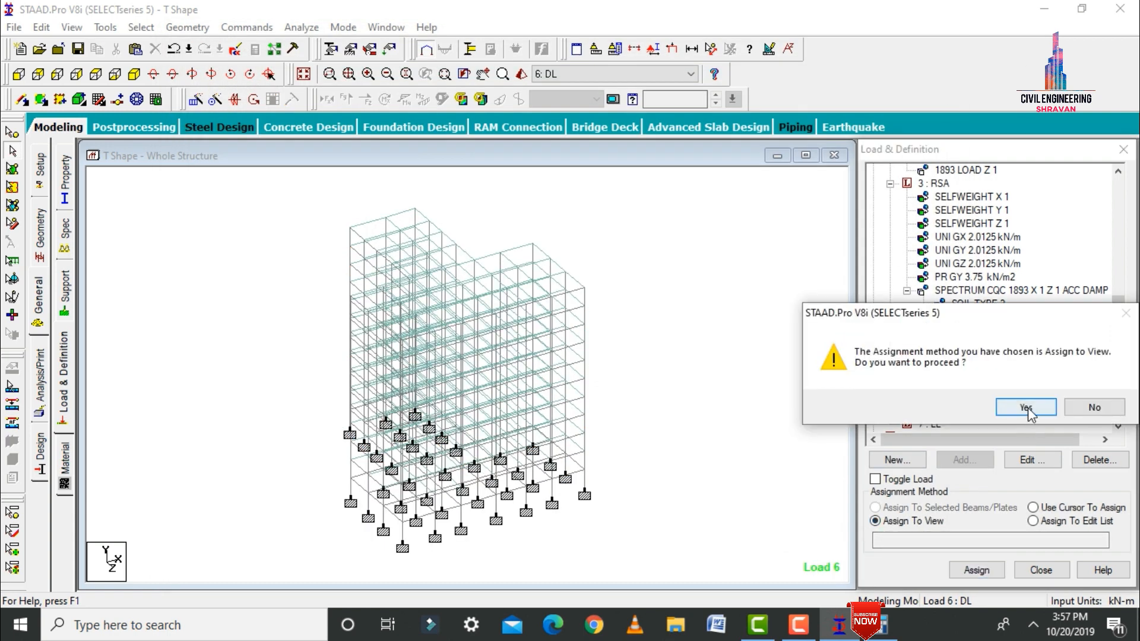
pyautogui.click(1026, 407)
# Add a Global Y floor load of -3 kN/m2 over the Y range 6 to 33 m to load case LL and display it.
pyautogui.click(930, 424)
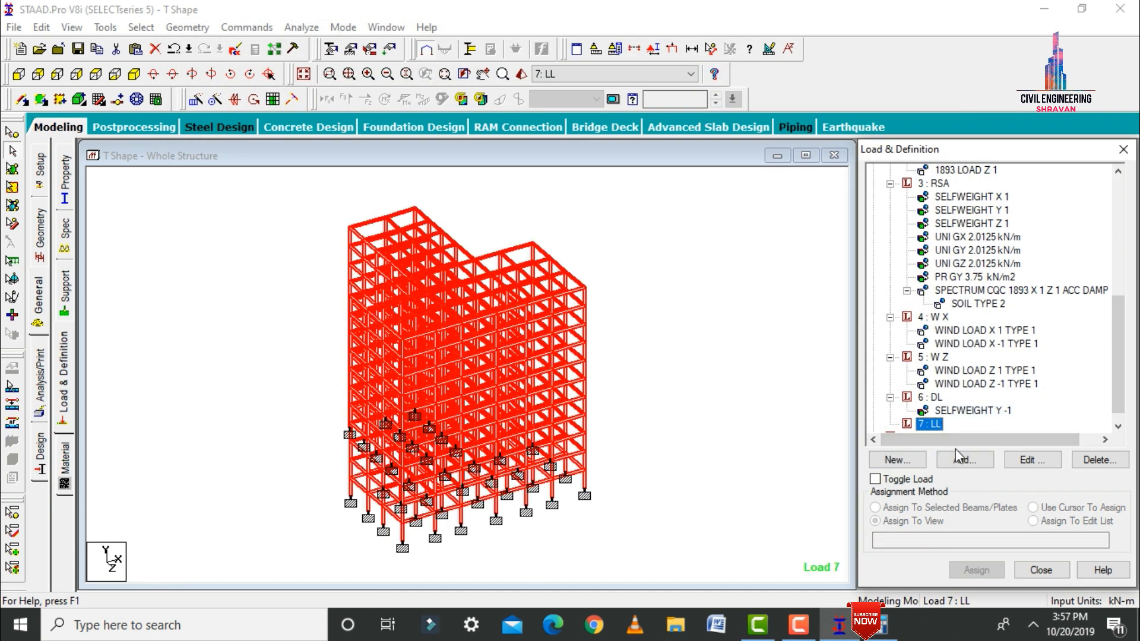
pyautogui.click(958, 461)
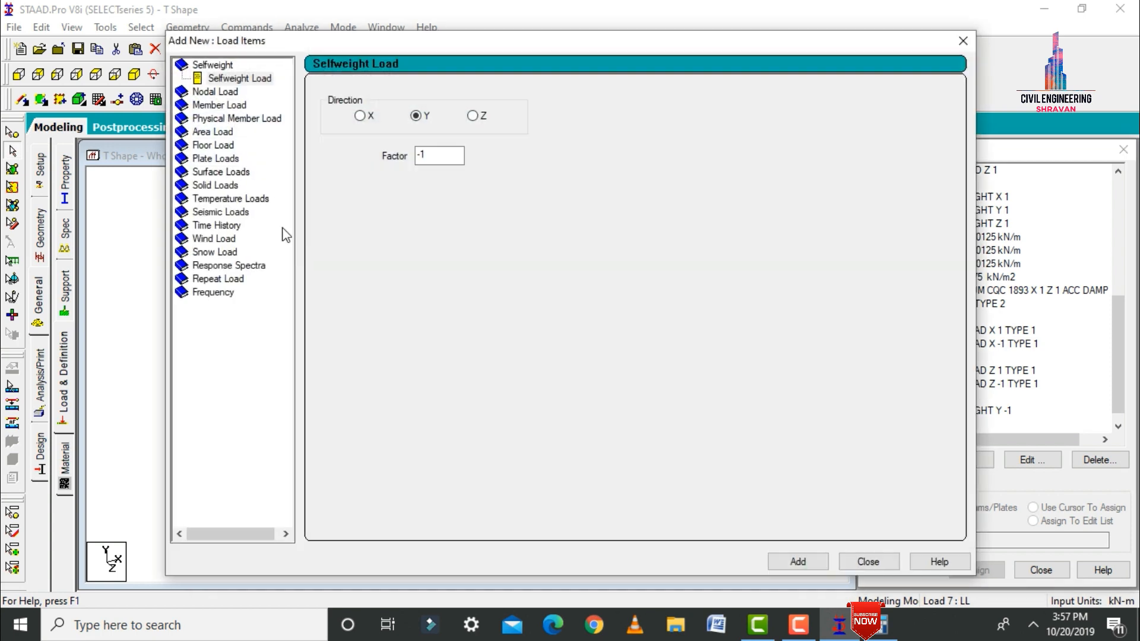
pyautogui.click(214, 145)
pyautogui.click(217, 145)
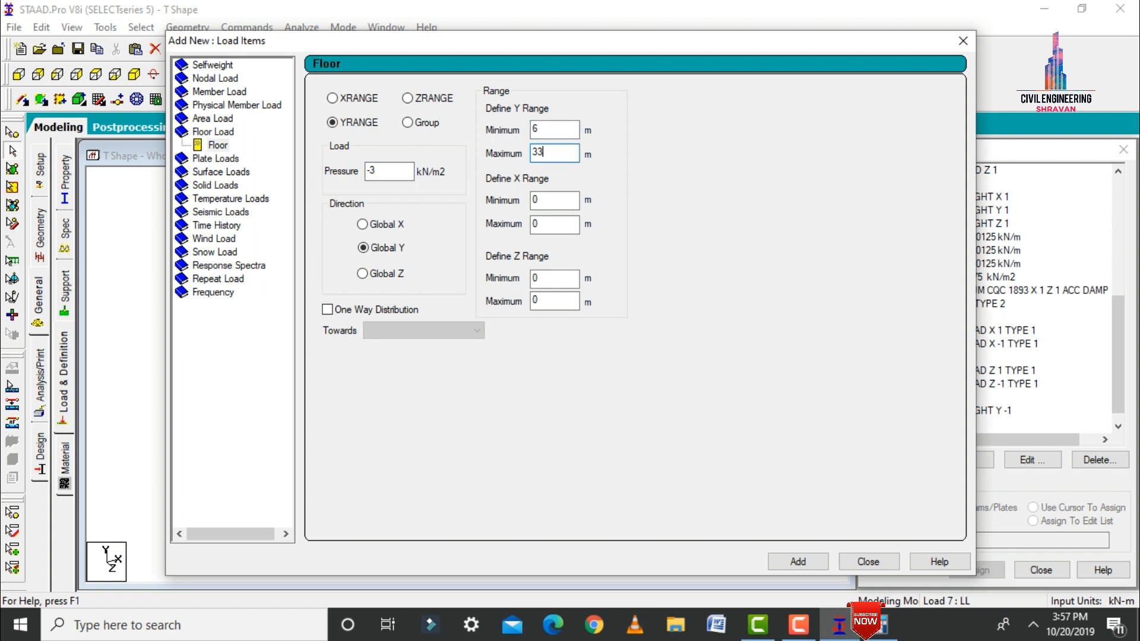
pyautogui.press('Return')
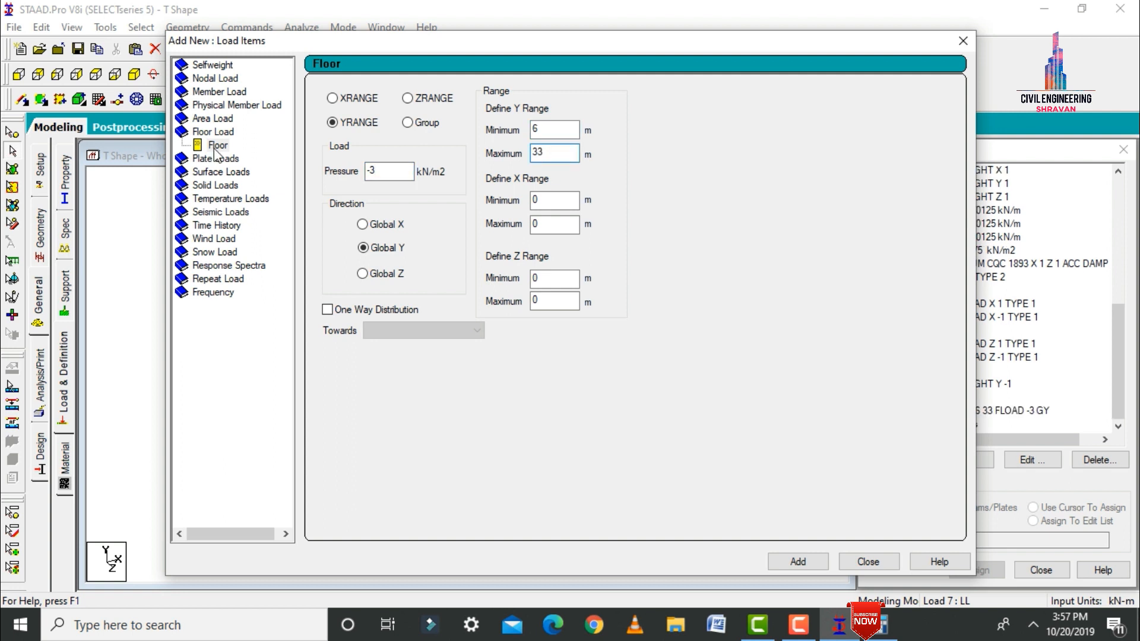
pyautogui.click(964, 41)
pyautogui.click(962, 411)
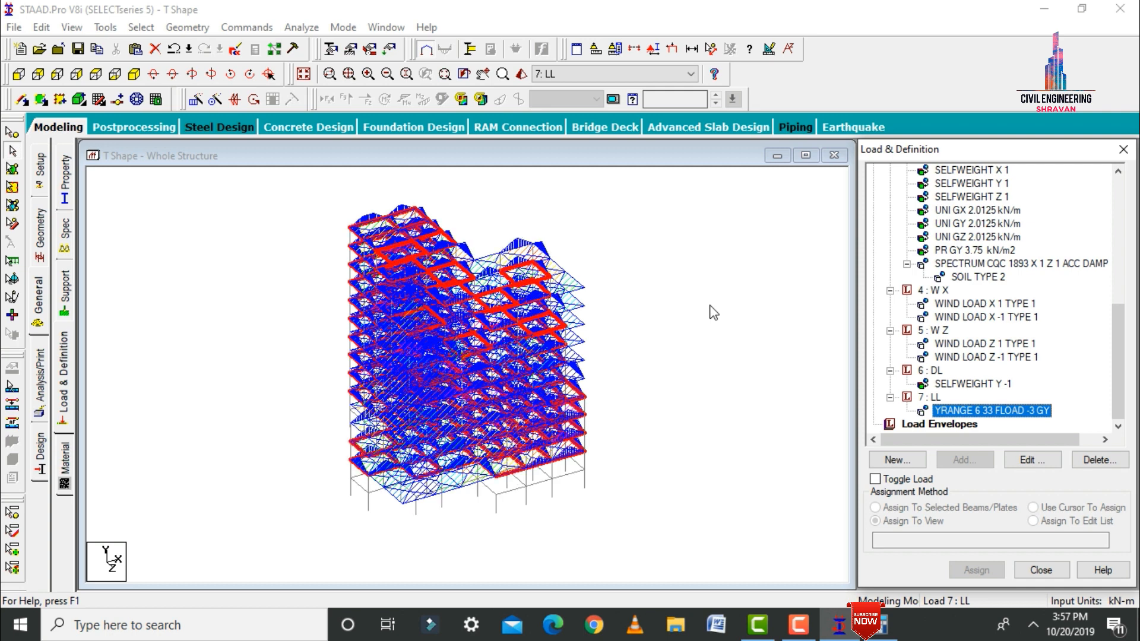
pyautogui.click(713, 312)
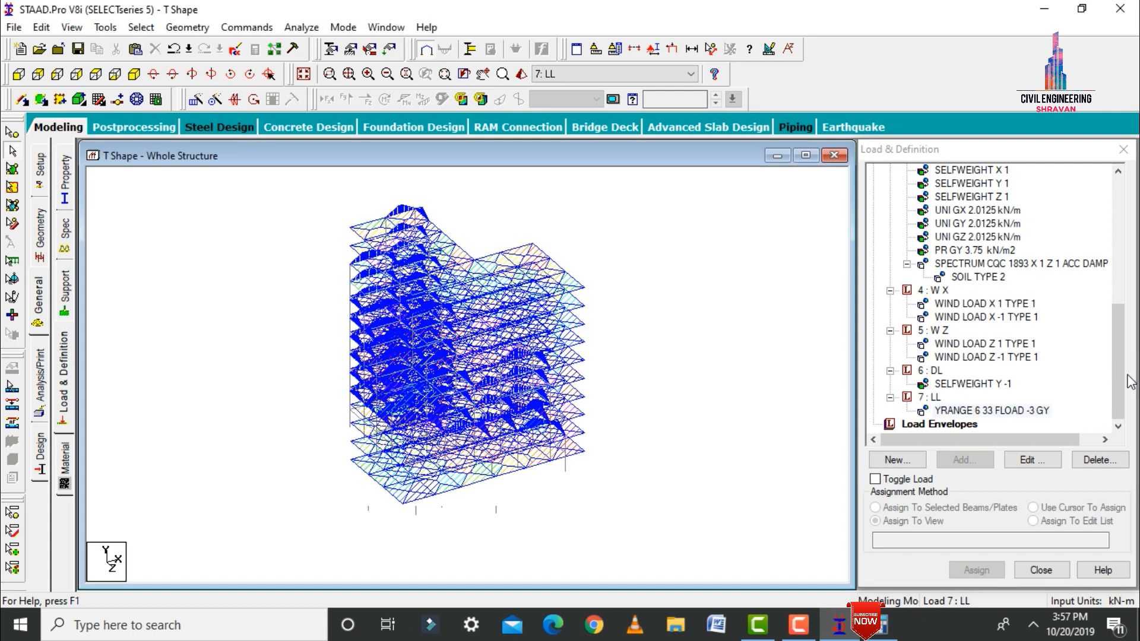
# Generate automatic load combinations with the Indian Code for the general structures category and add them to the load cases.
pyautogui.click(999, 386)
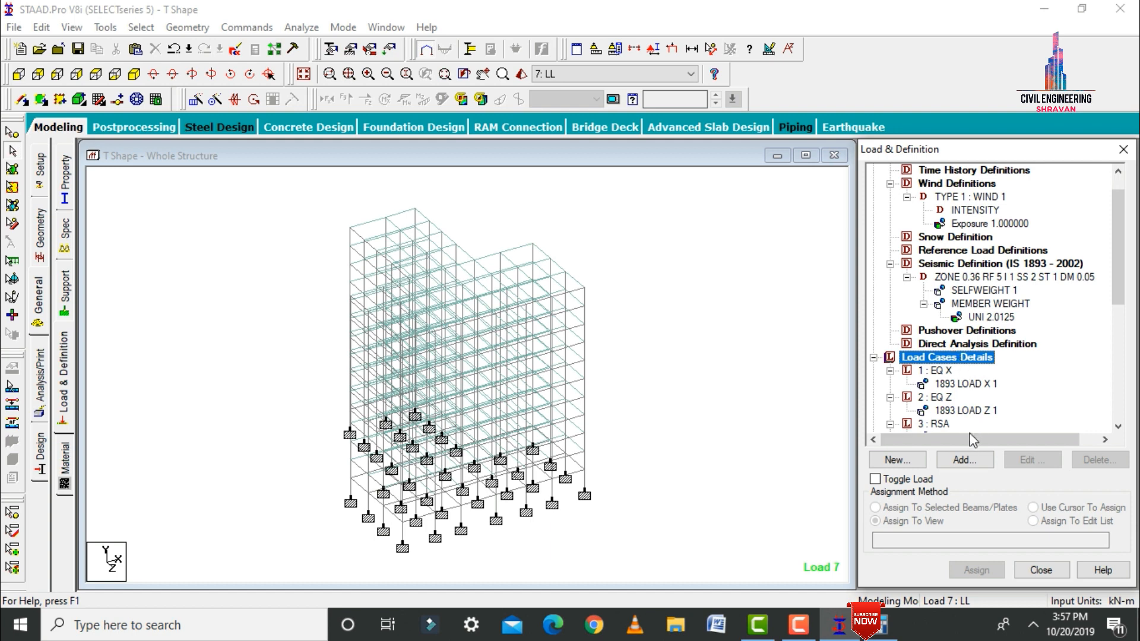
pyautogui.click(951, 461)
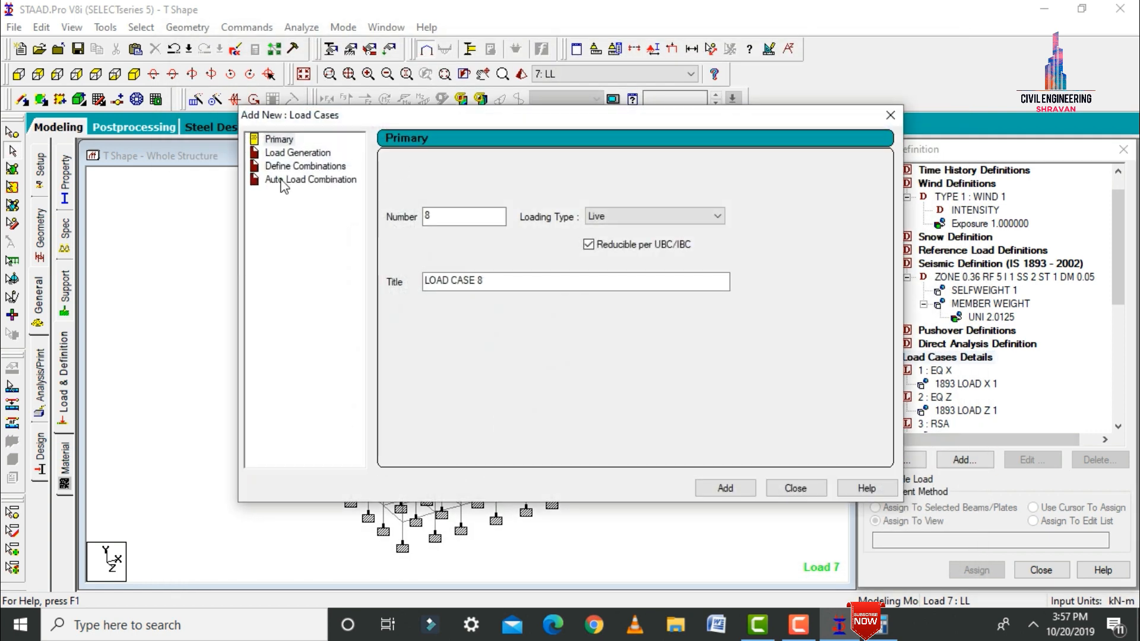
pyautogui.click(283, 181)
pyautogui.click(576, 168)
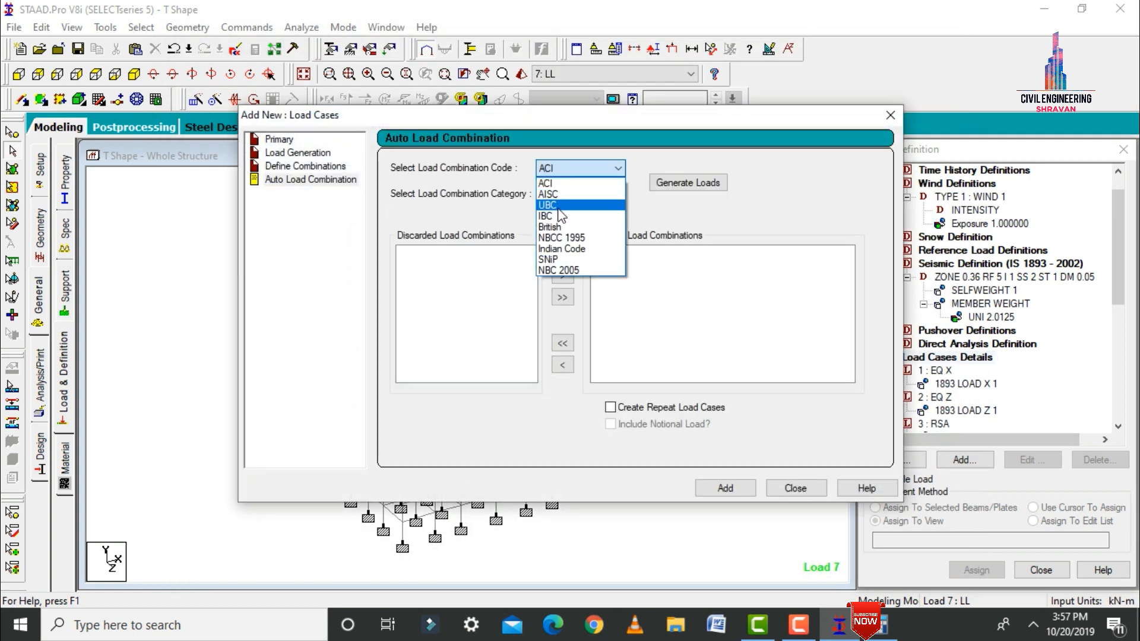
pyautogui.click(564, 249)
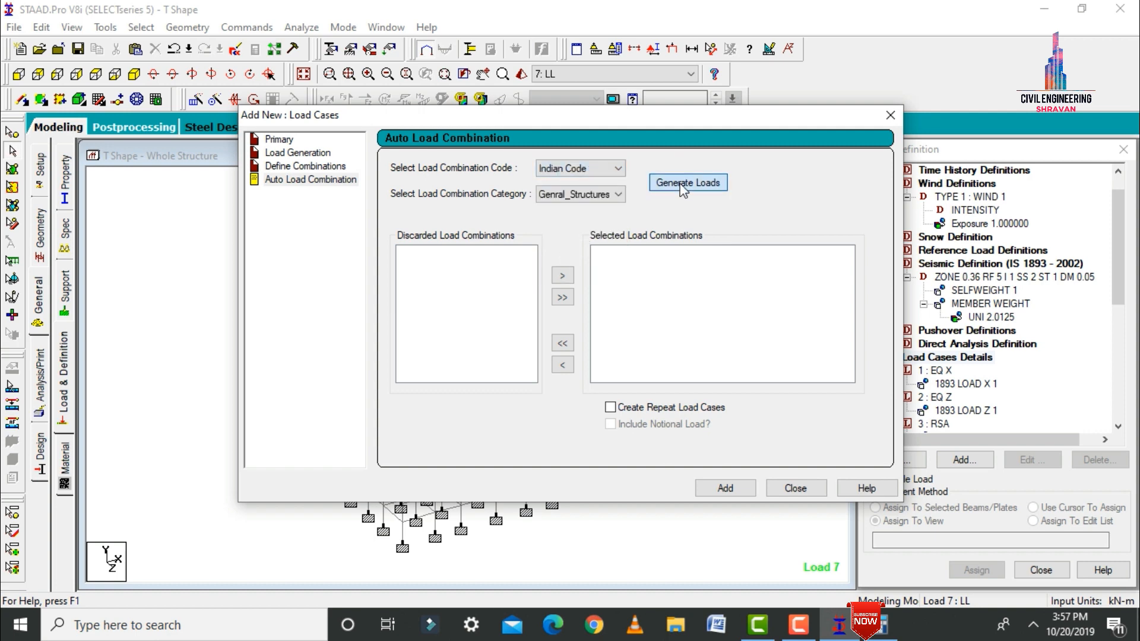
pyautogui.click(682, 185)
pyautogui.click(724, 487)
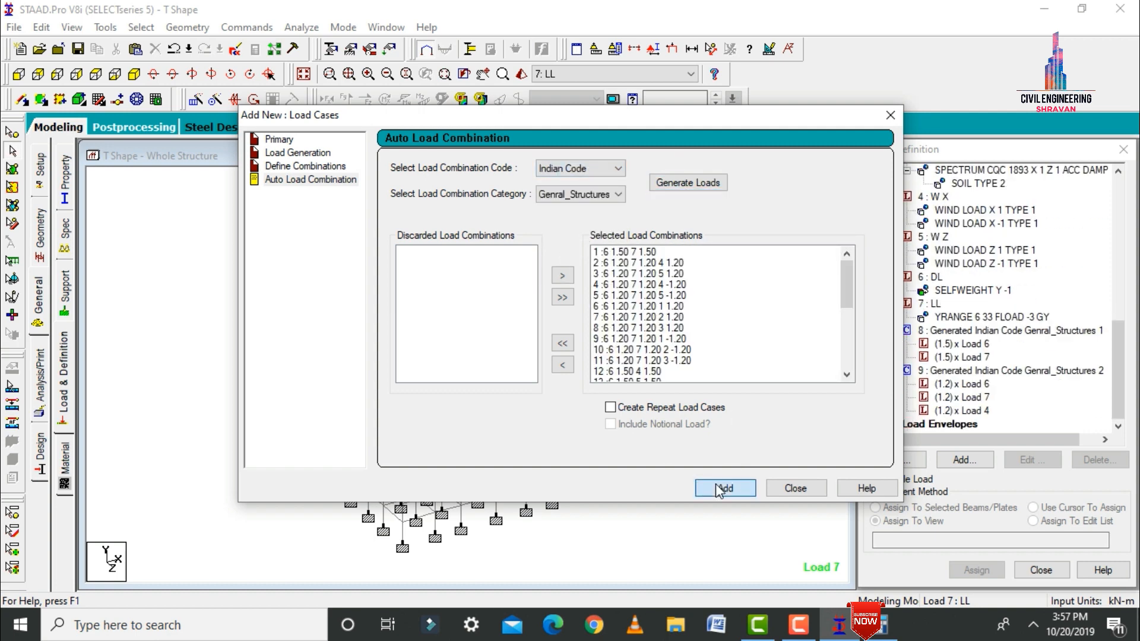
pyautogui.click(802, 490)
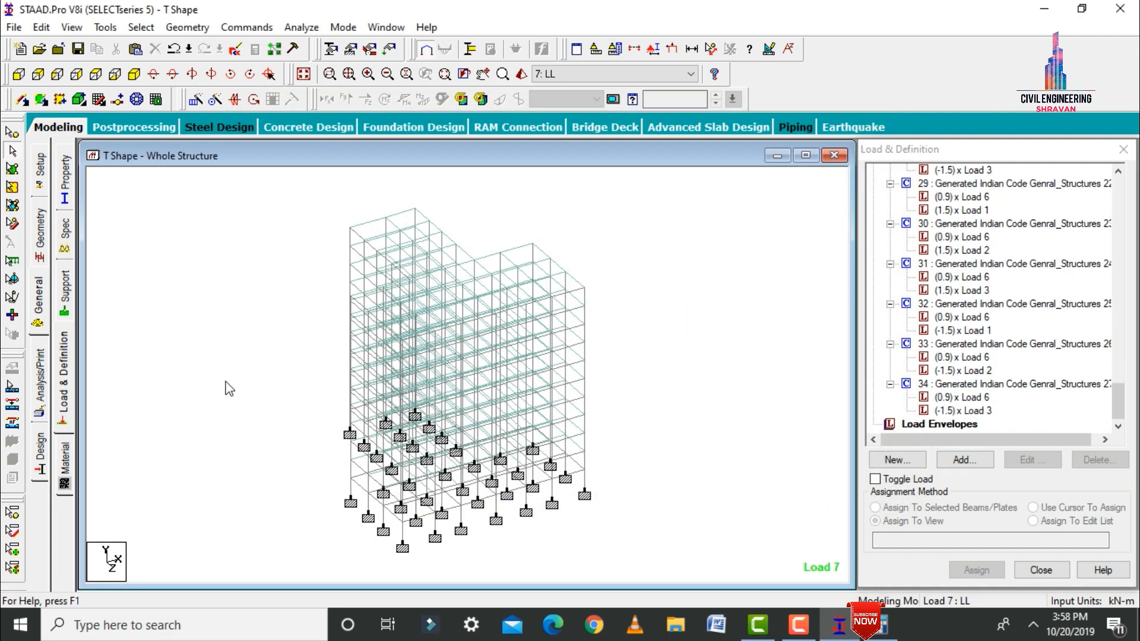
# Assign the CONCRETE material to the whole view.
pyautogui.click(61, 467)
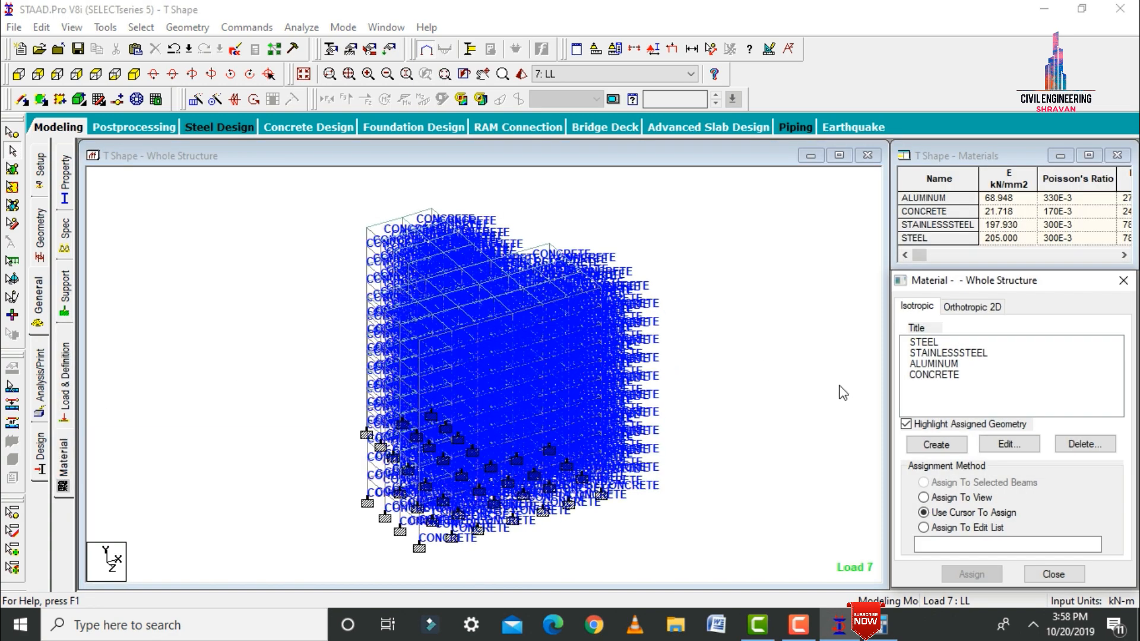
pyautogui.click(917, 376)
pyautogui.click(950, 498)
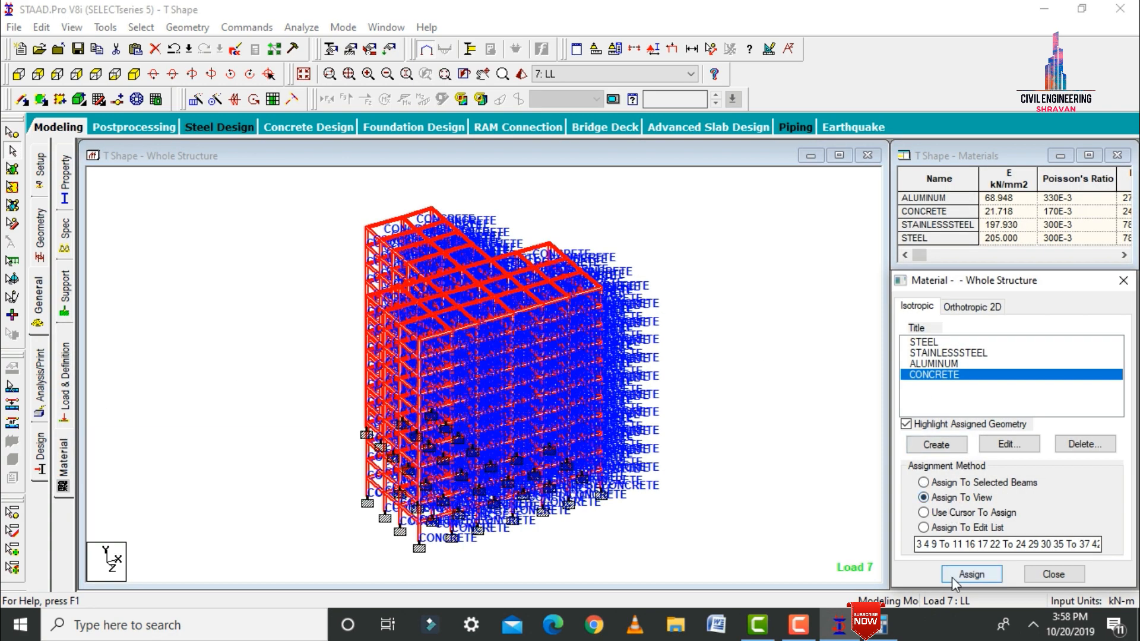
pyautogui.click(972, 574)
pyautogui.click(1024, 471)
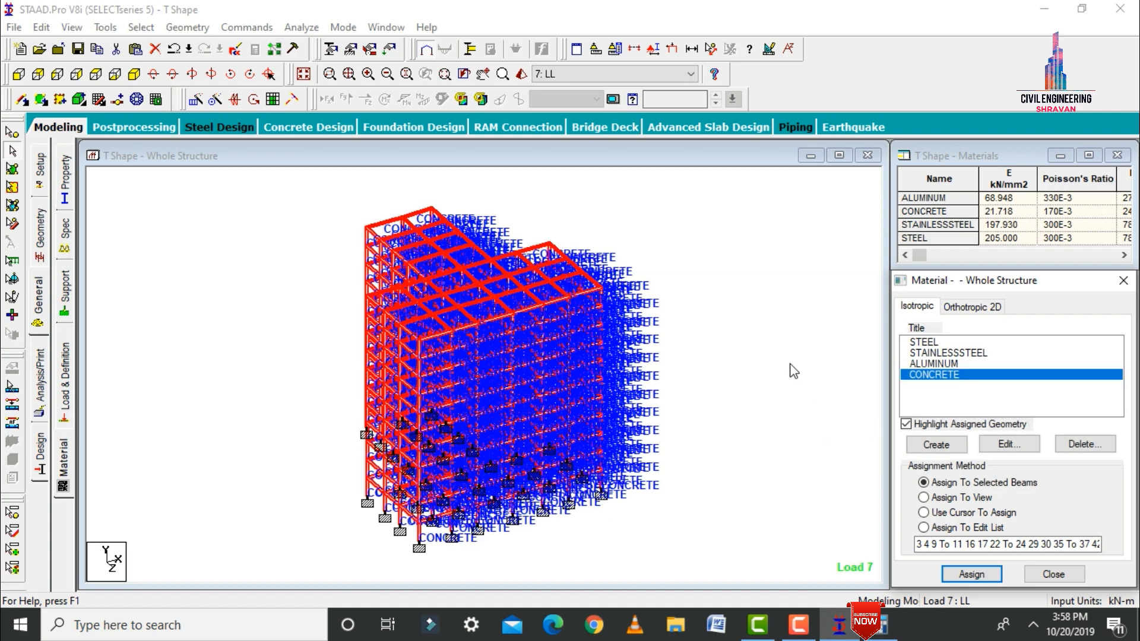
# Add a Perform Analysis command with the No Print option.
pyautogui.click(42, 376)
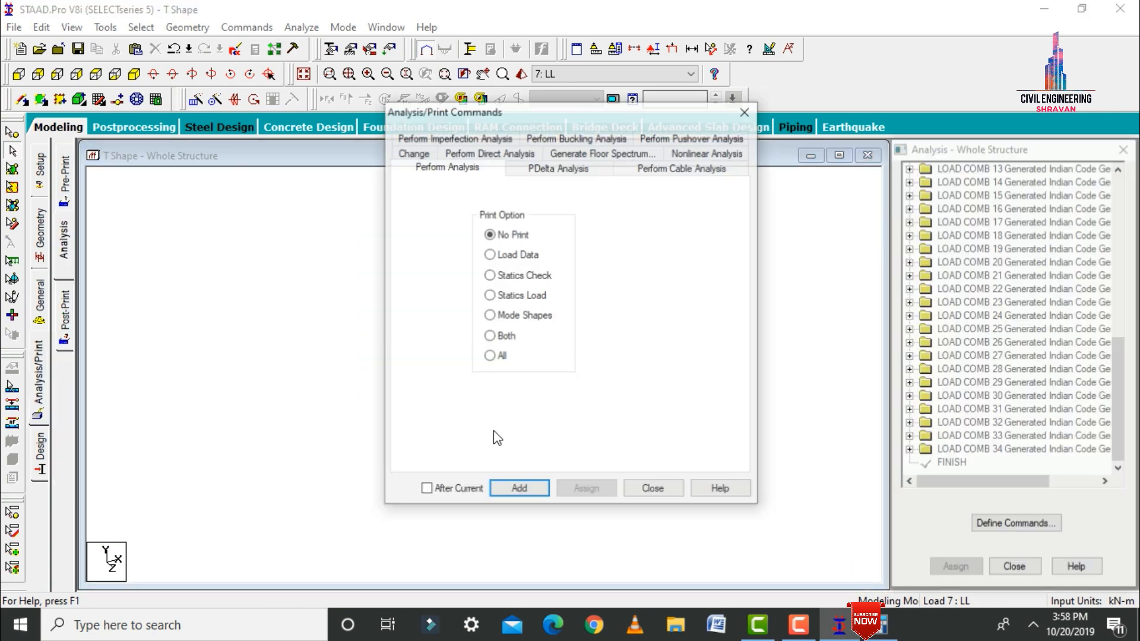
pyautogui.click(520, 490)
pyautogui.click(641, 491)
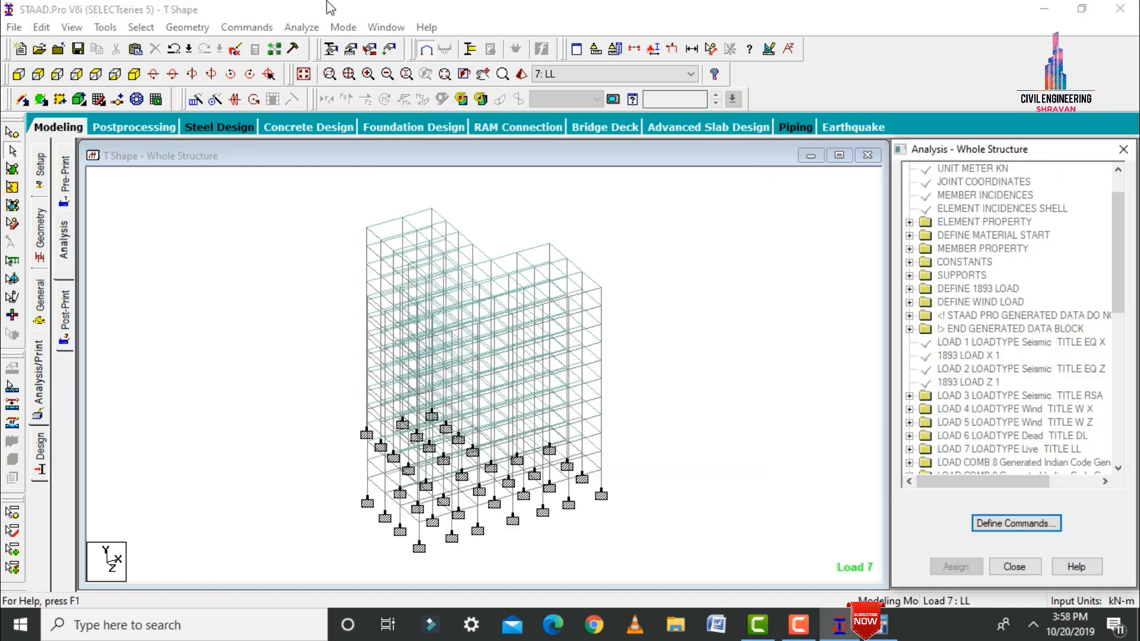
# Run the structural analysis and continue to Post Processing Mode when it completes.
pyautogui.click(302, 27)
pyautogui.click(318, 47)
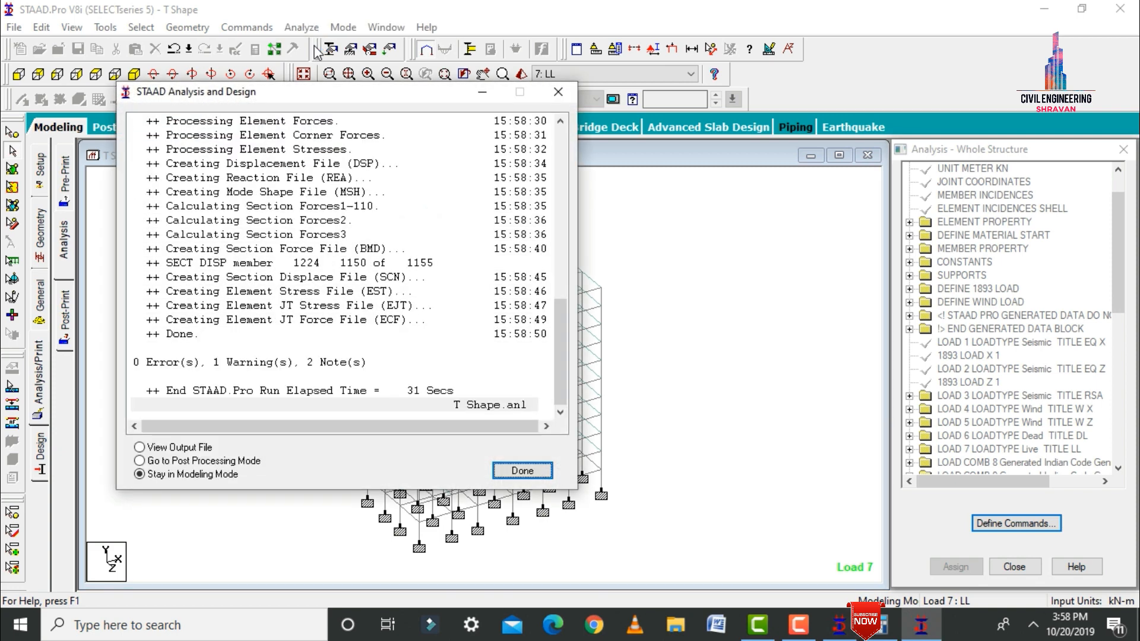
pyautogui.click(218, 463)
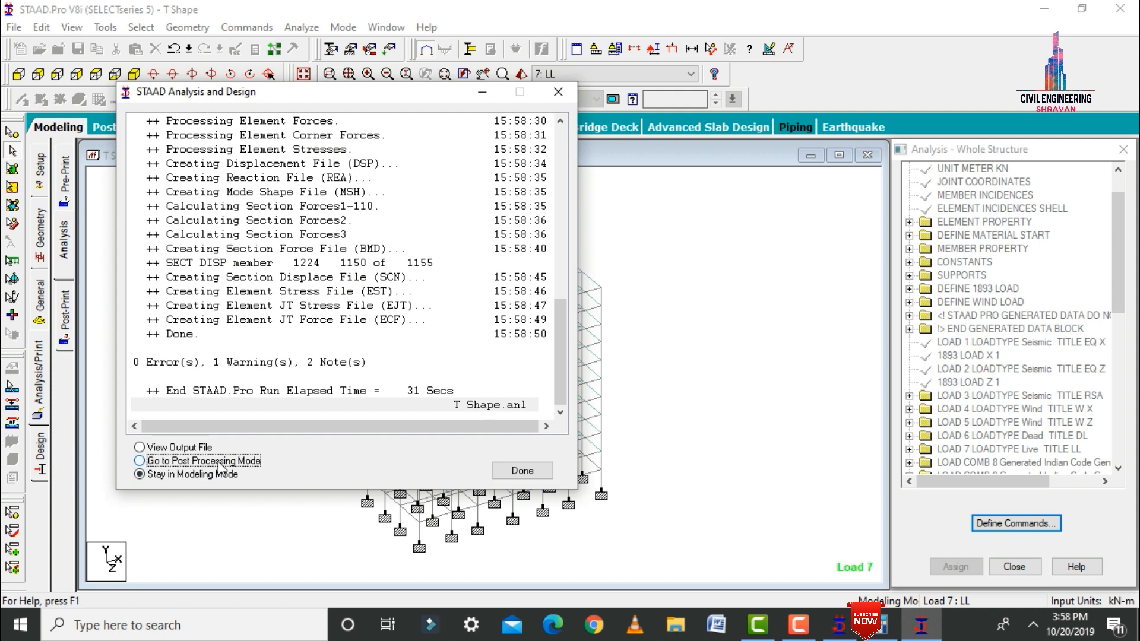
pyautogui.click(522, 471)
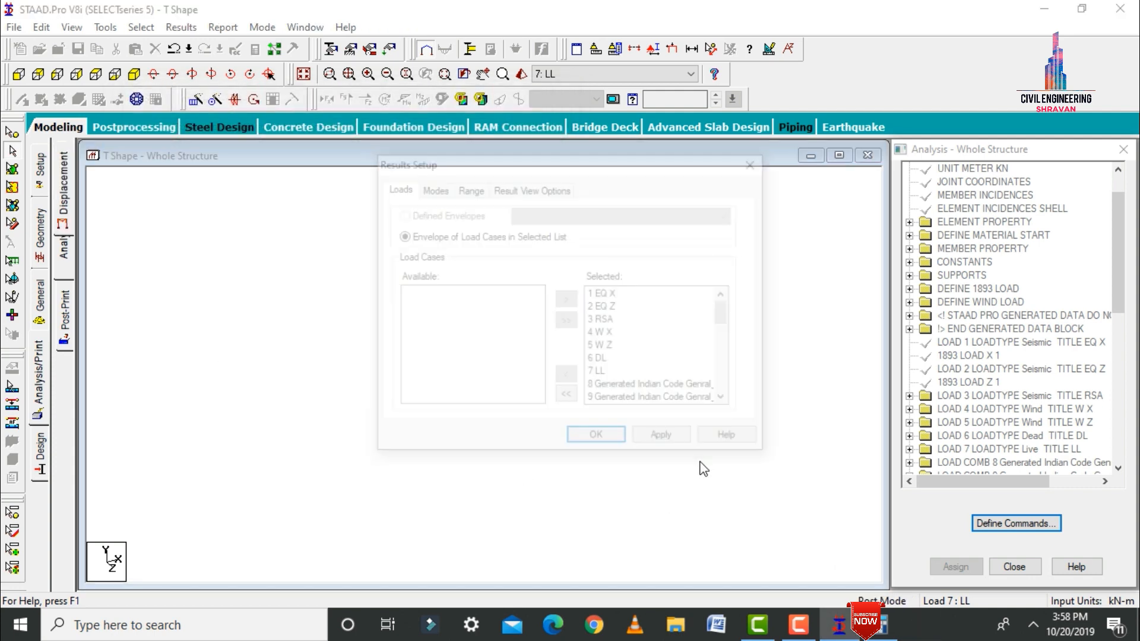
# Accept the selected load cases for the results and view the whole structure's shear and bending Z diagrams for the live load.
pyautogui.click(669, 444)
pyautogui.click(596, 440)
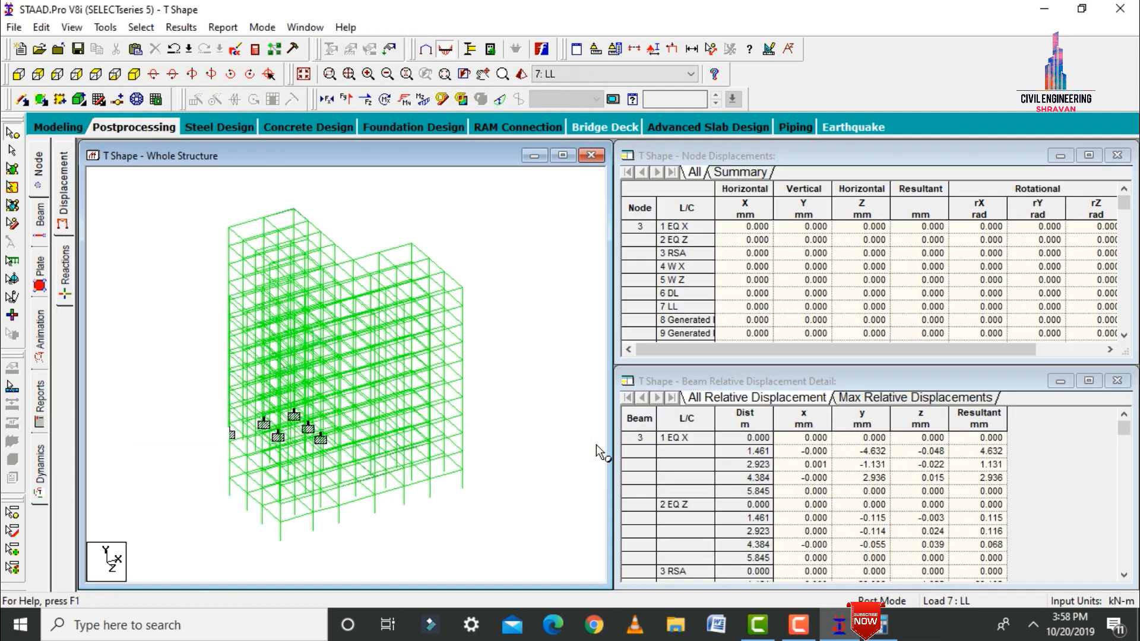
pyautogui.click(501, 101)
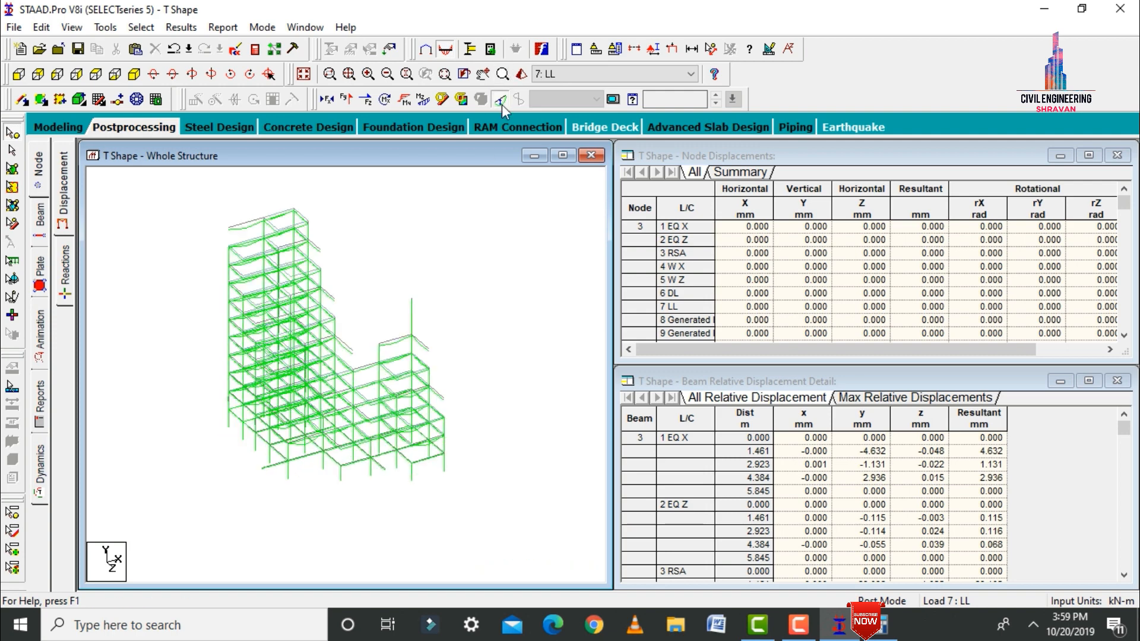
pyautogui.click(342, 101)
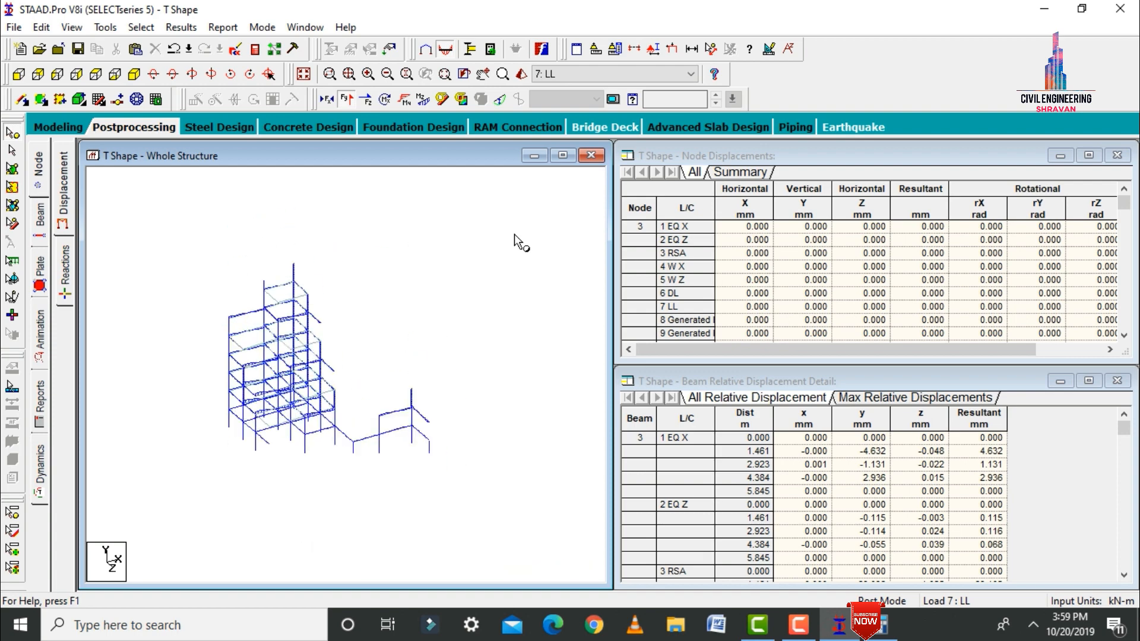
pyautogui.click(348, 101)
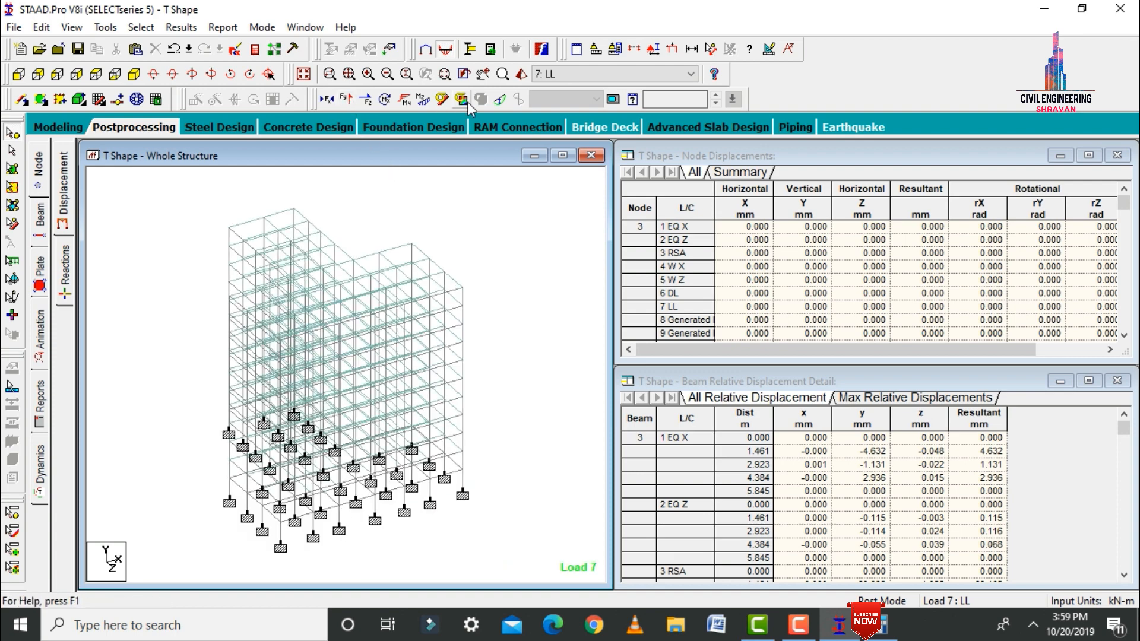
pyautogui.click(423, 99)
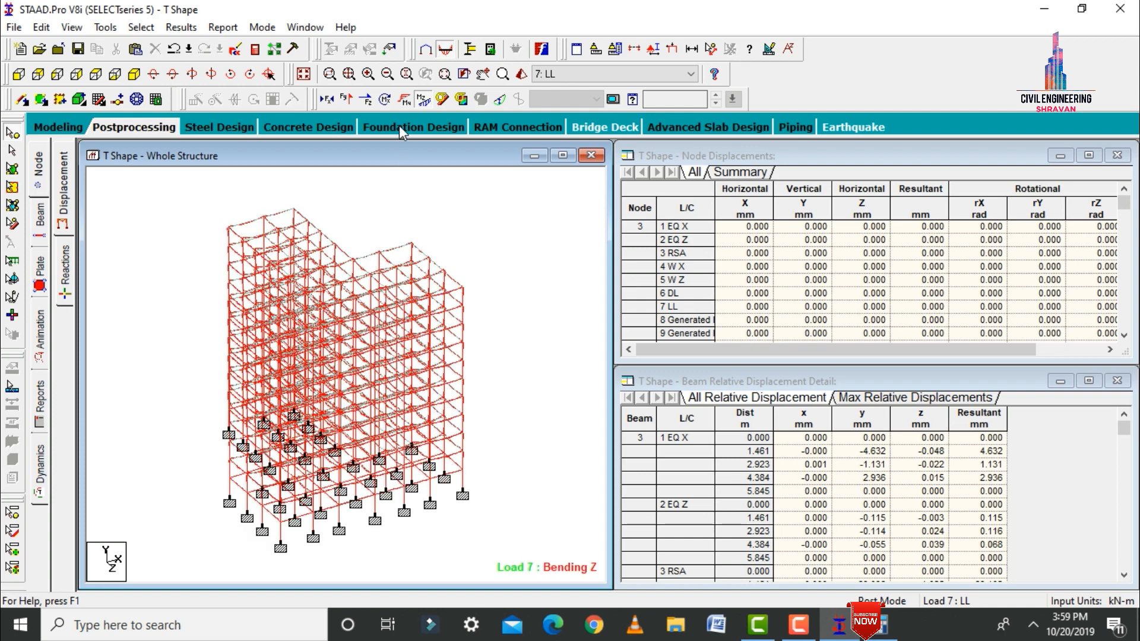
pyautogui.click(423, 99)
# Display the Max Absolute plate stress contour with normal fill for load case 7: LL.
pyautogui.click(37, 274)
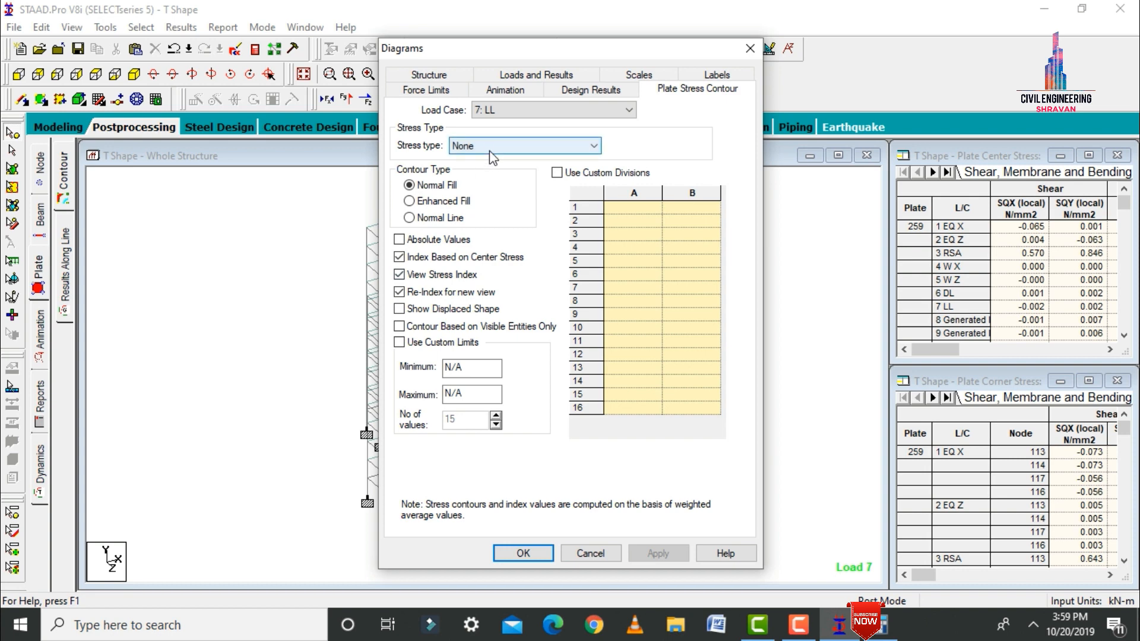
pyautogui.click(490, 148)
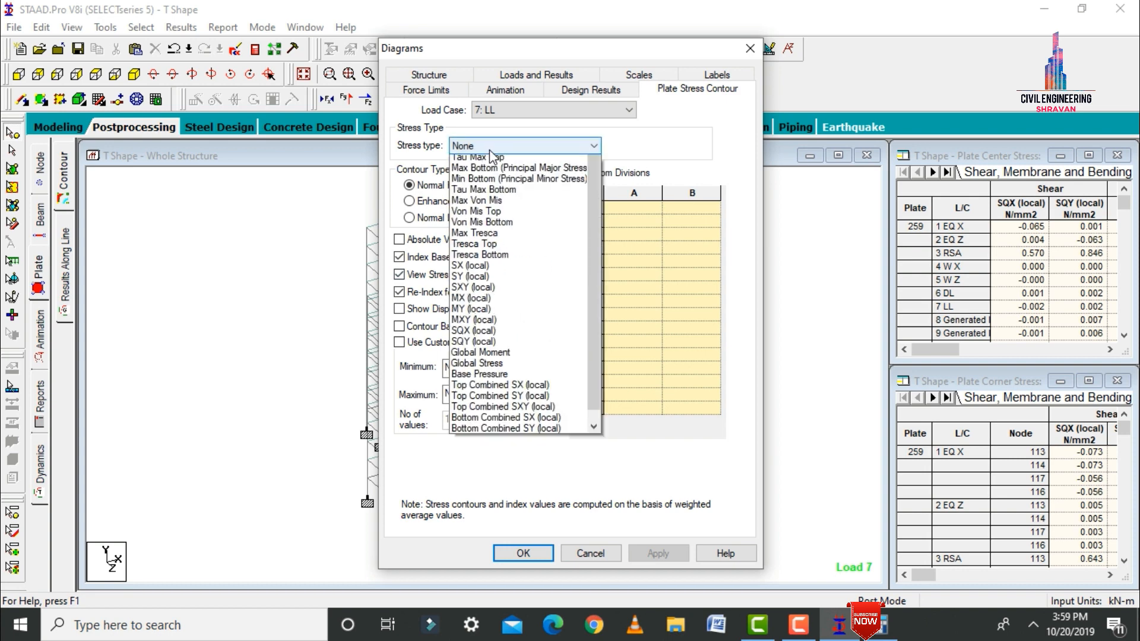
pyautogui.click(487, 159)
pyautogui.click(679, 553)
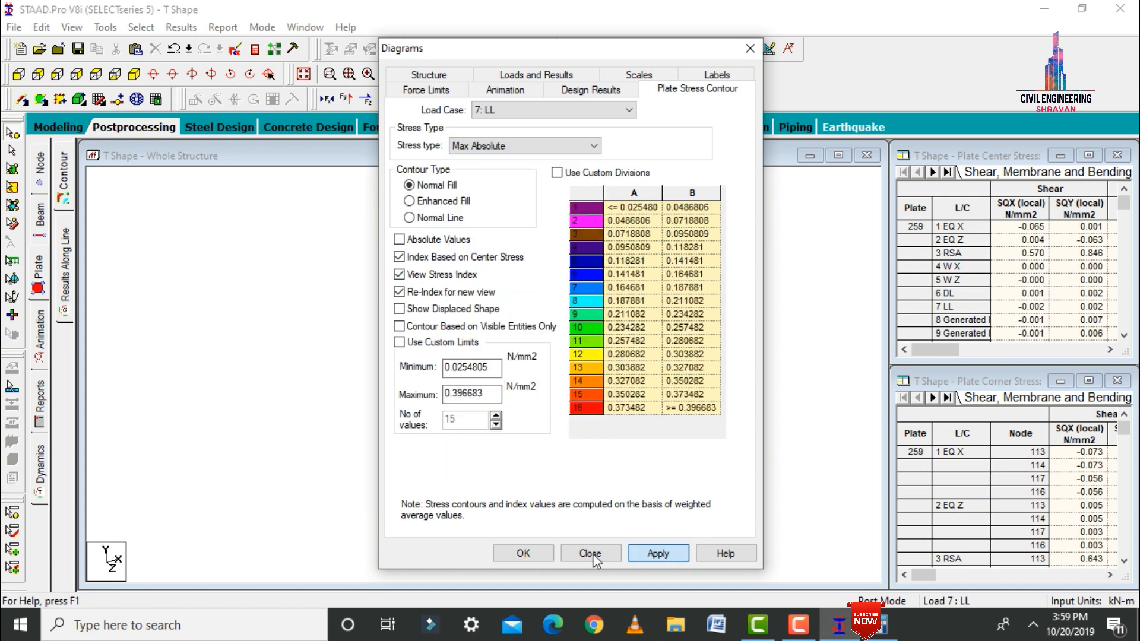
pyautogui.click(534, 554)
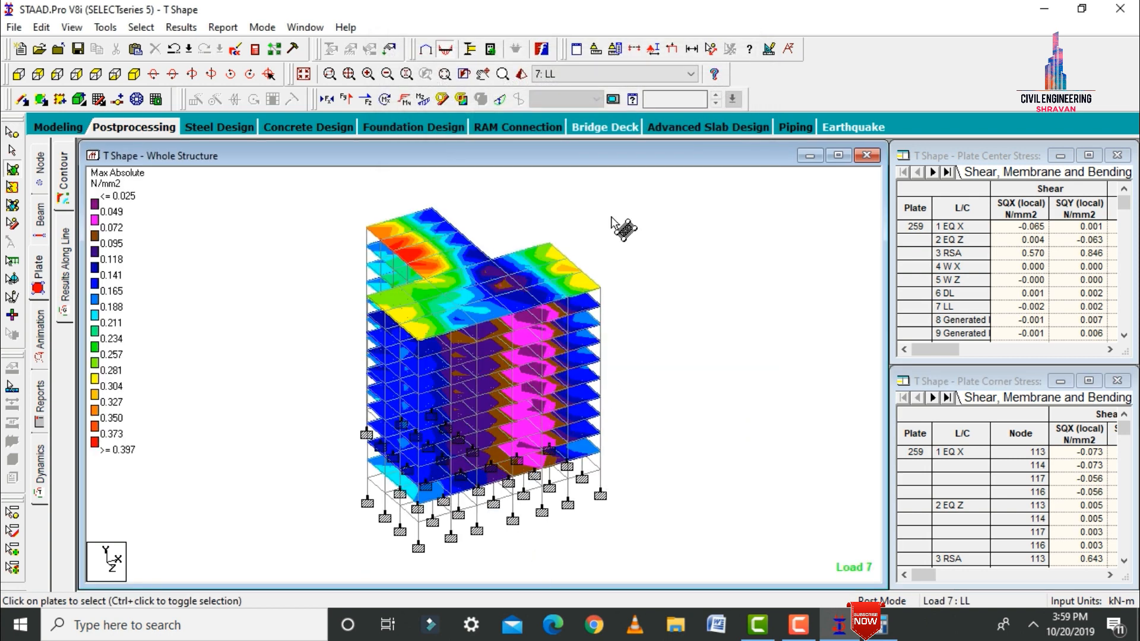
# Review the plate stress contours for the seismic, response spectrum, wind and dead load cases.
pyautogui.click(648, 70)
pyautogui.click(562, 89)
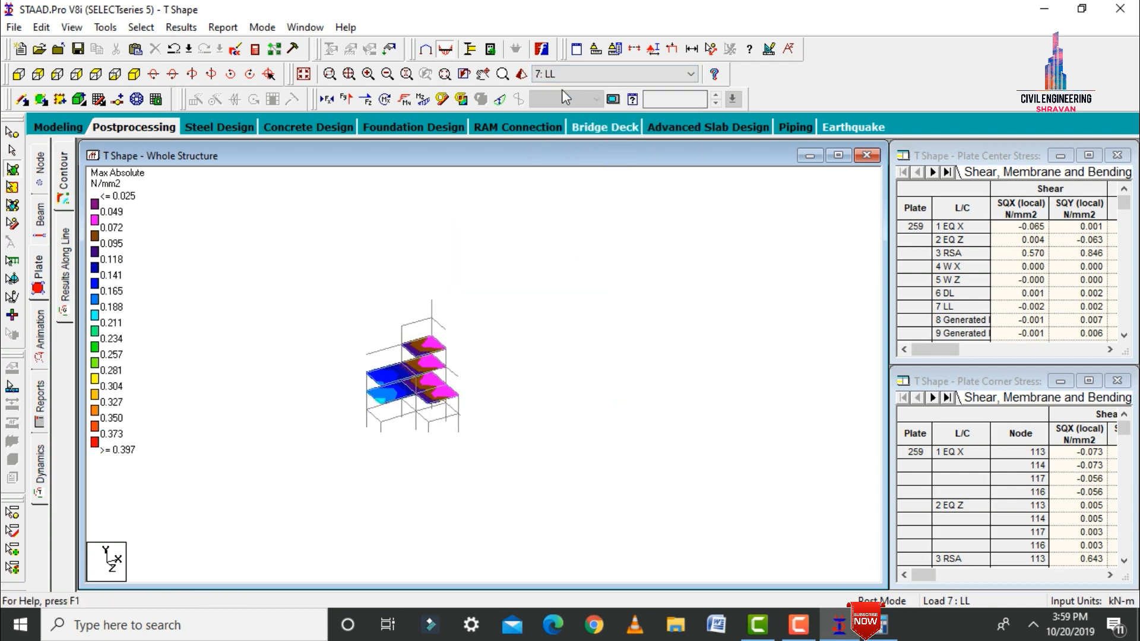
pyautogui.scroll(-1, 561, 89)
pyautogui.scroll(6, 561, 89)
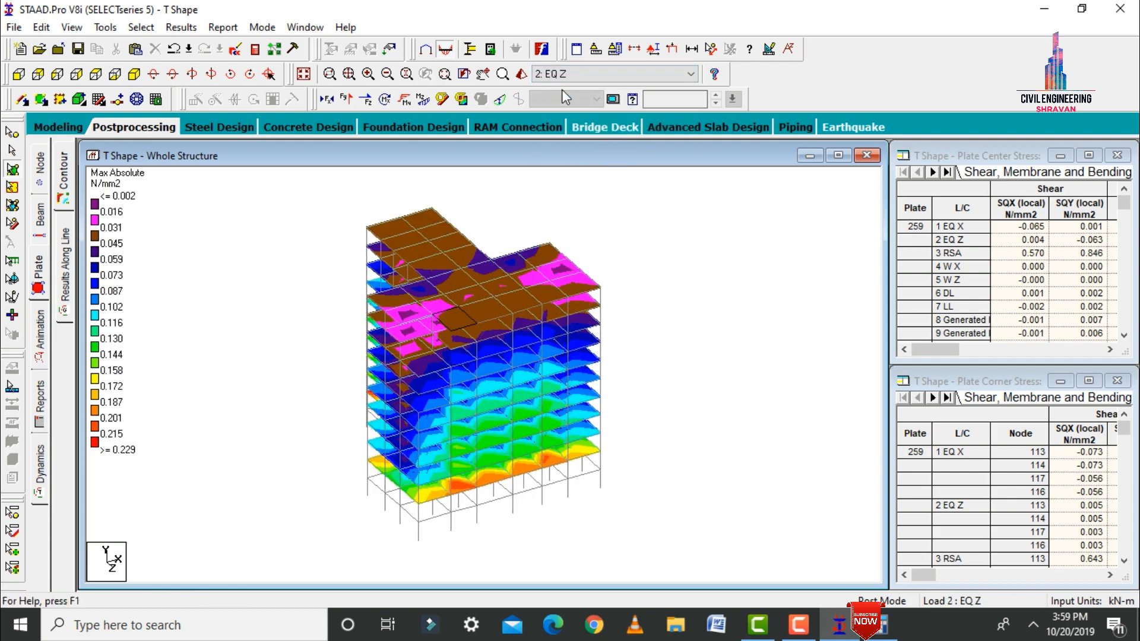
pyautogui.scroll(-1, 562, 89)
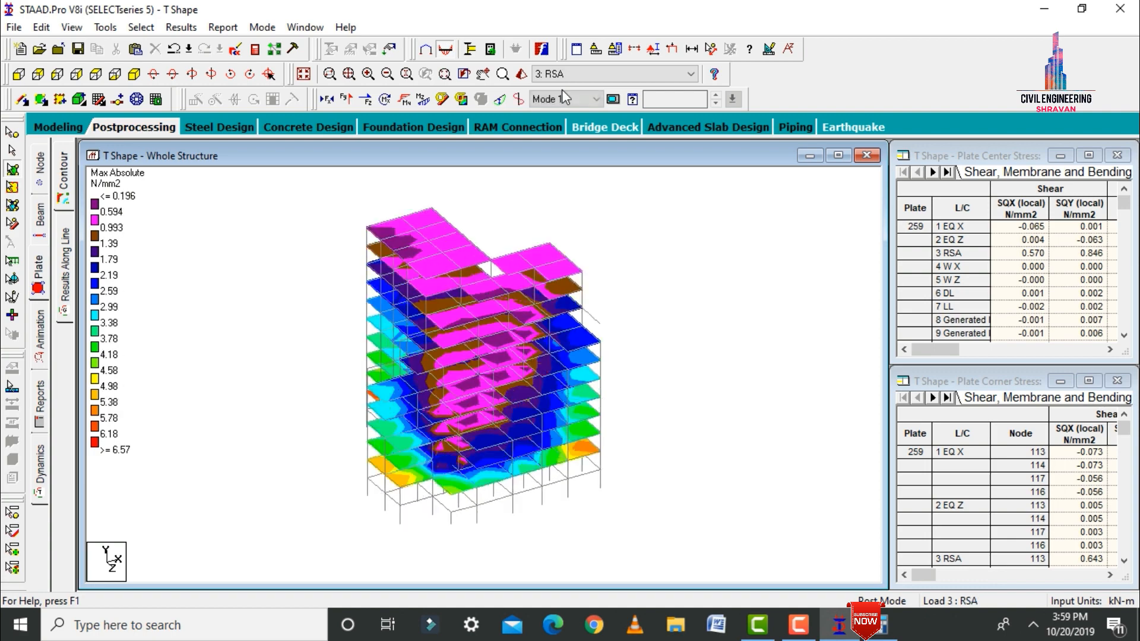
pyautogui.scroll(-2, 562, 89)
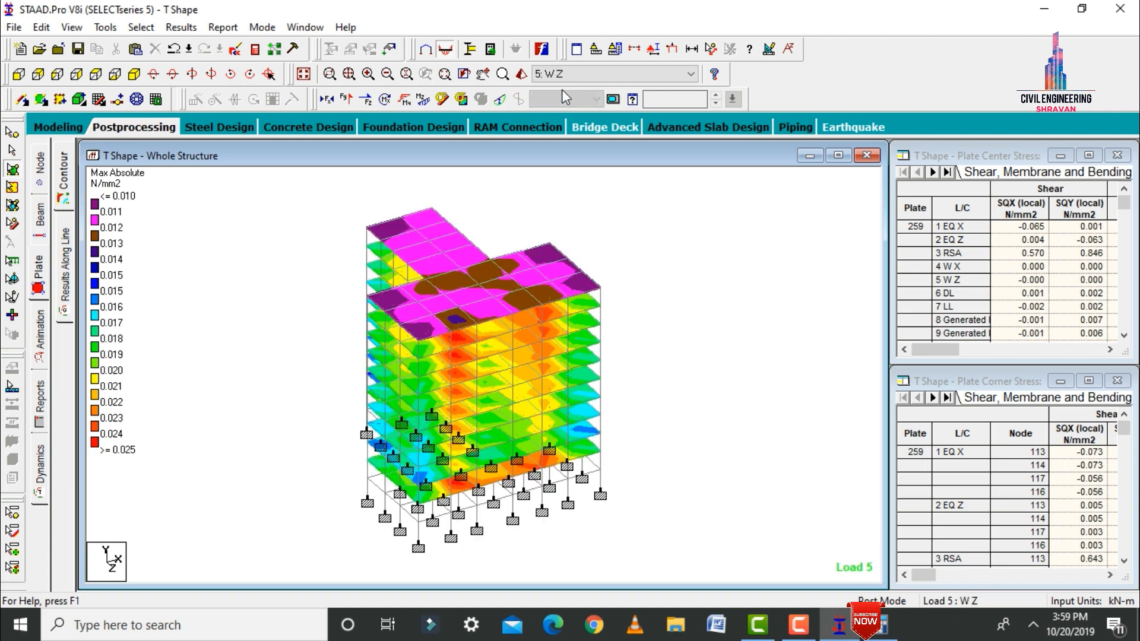
pyautogui.scroll(-1, 562, 89)
# Animate the deflection of the whole structure under the dead load.
pyautogui.click(39, 336)
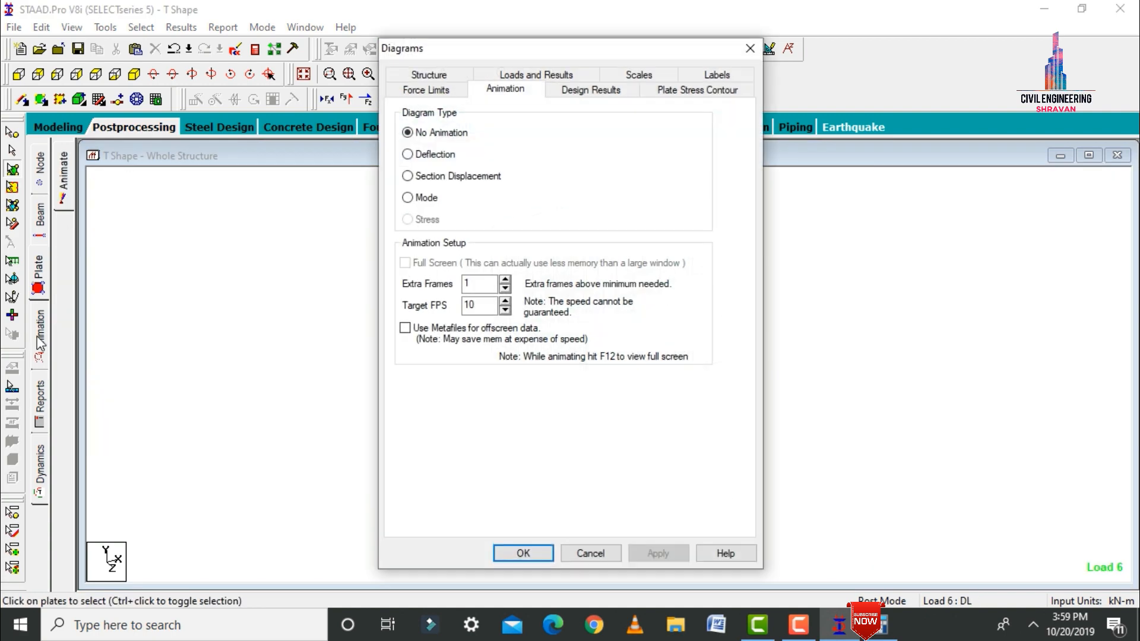
pyautogui.click(431, 157)
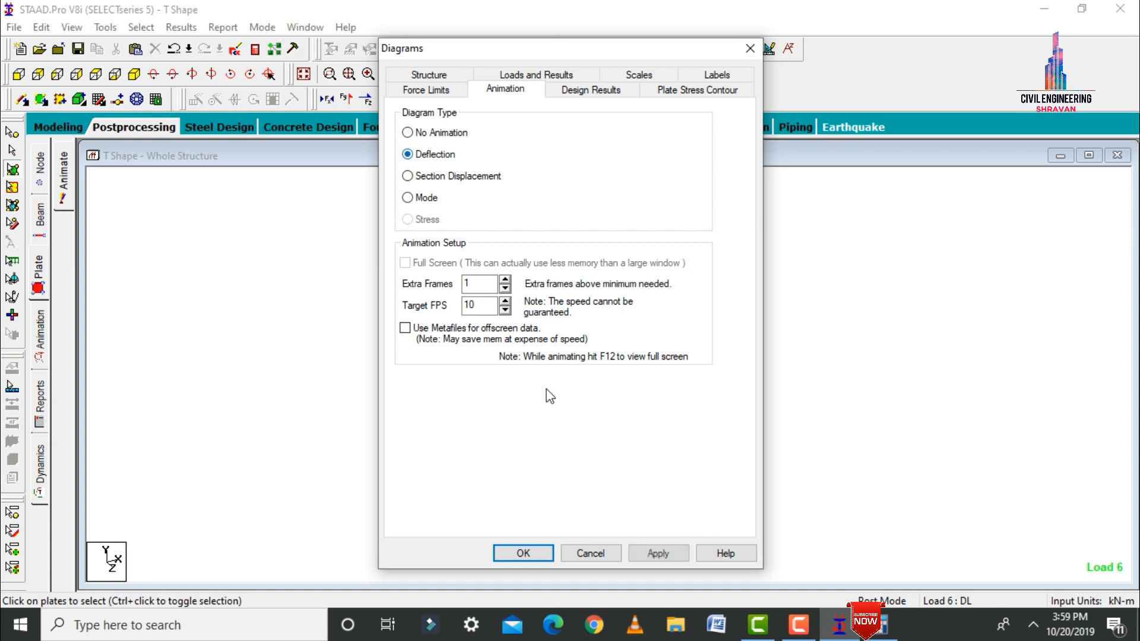
pyautogui.click(657, 553)
pyautogui.click(523, 555)
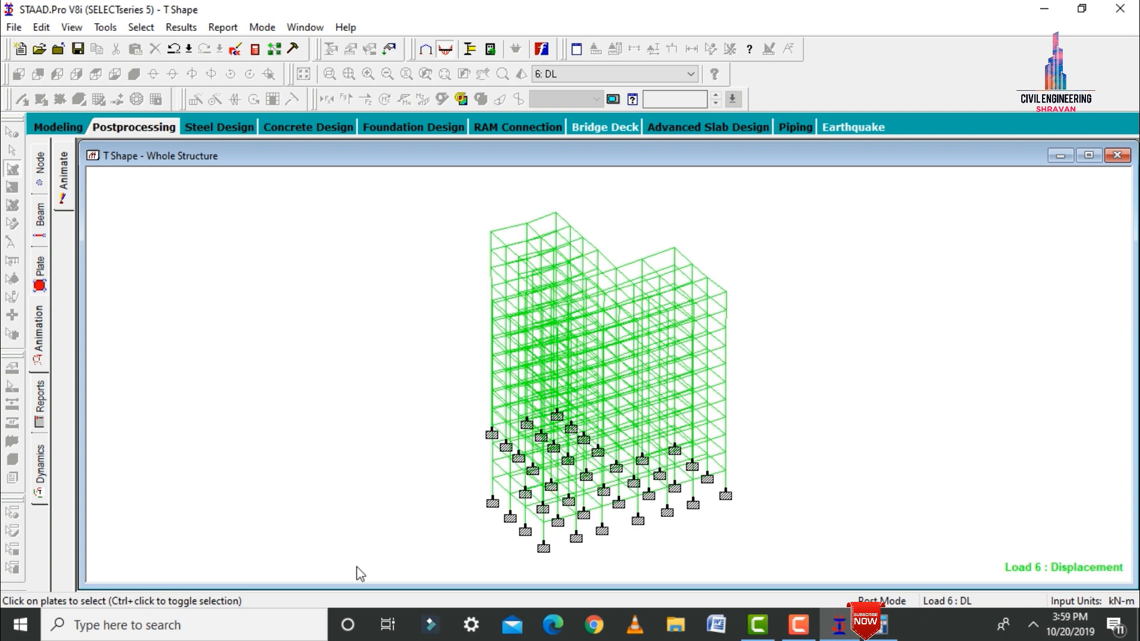
# Return to modeling and set the concrete design code to IS456.
pyautogui.click(57, 128)
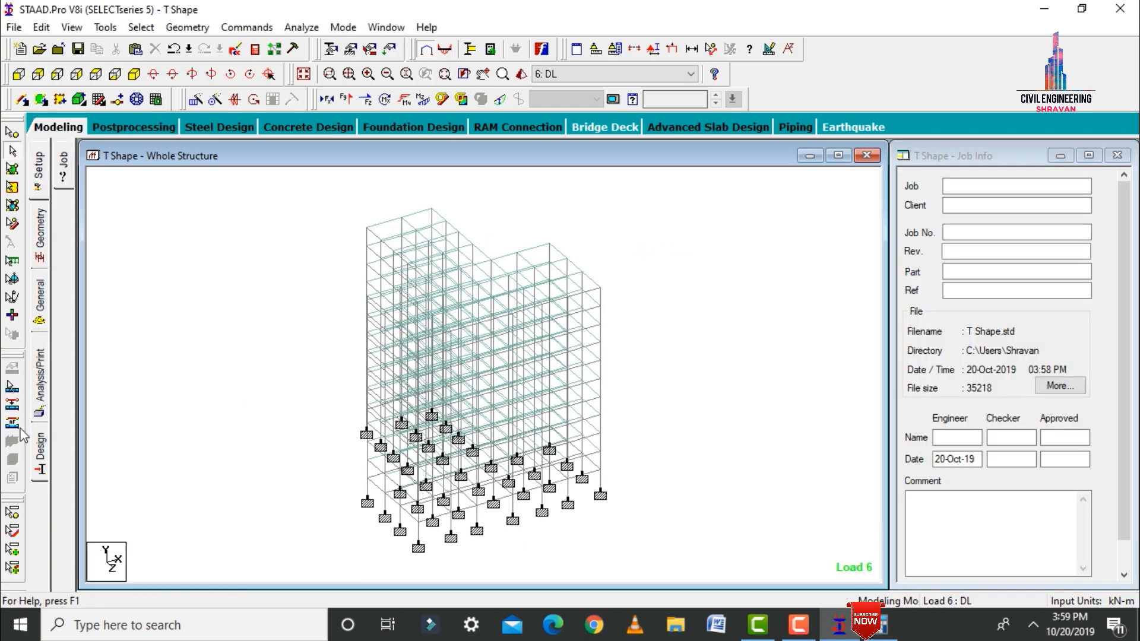
pyautogui.click(41, 451)
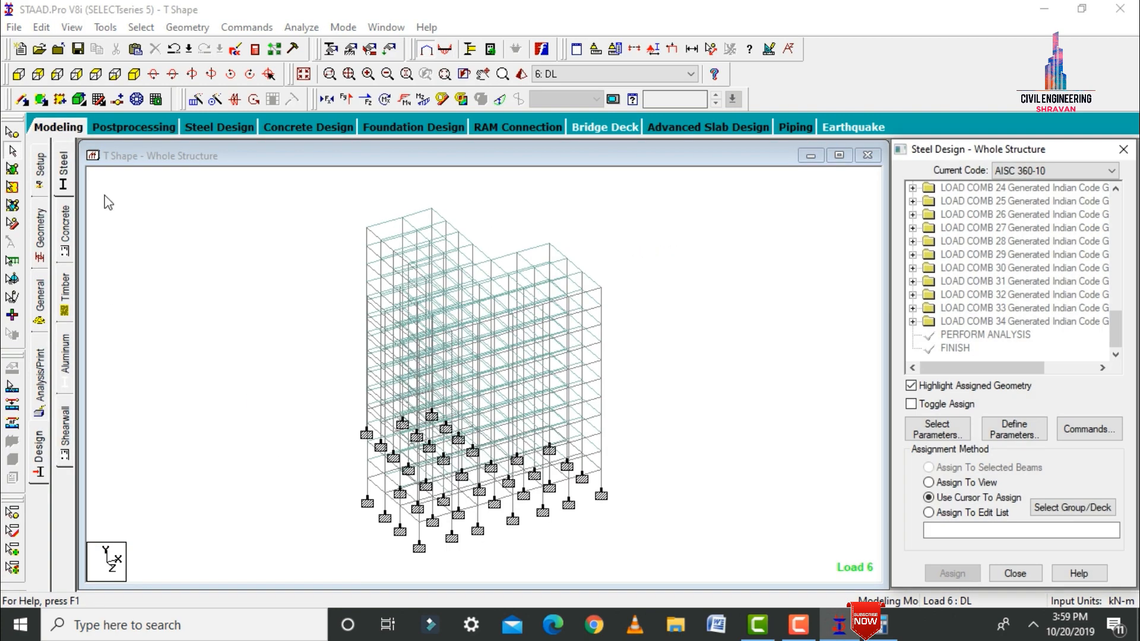
pyautogui.click(64, 229)
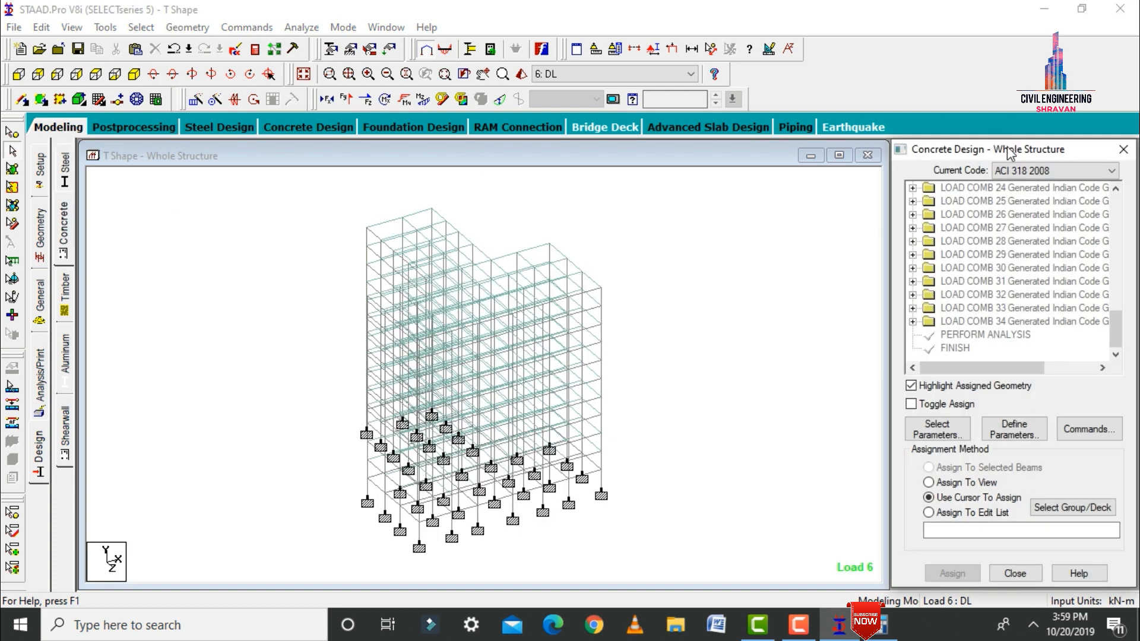
pyautogui.click(1017, 172)
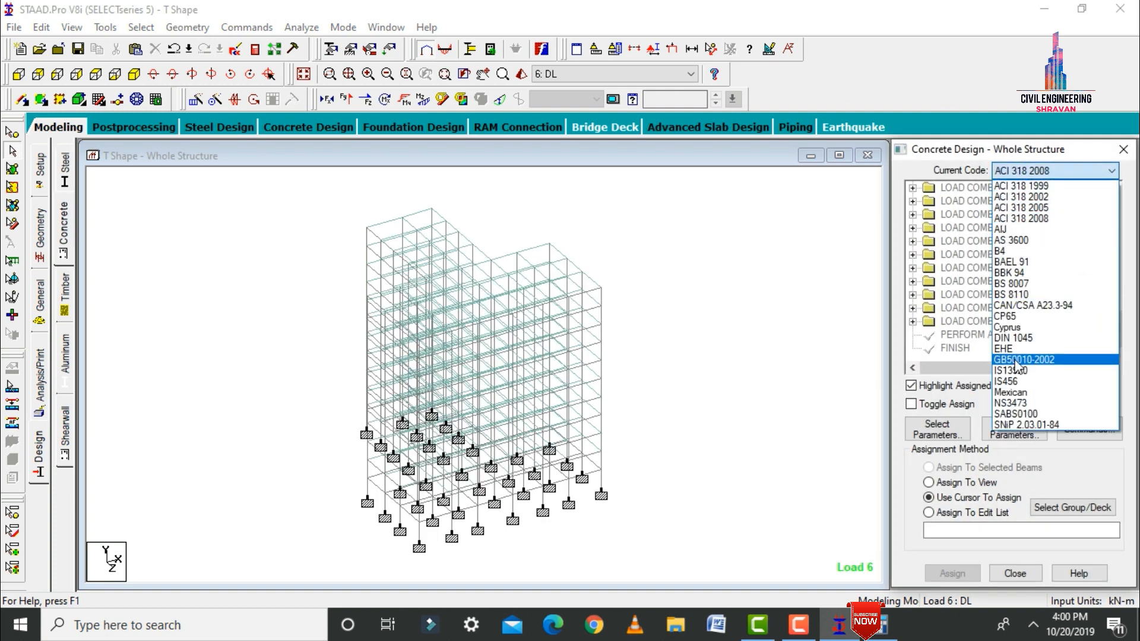
pyautogui.click(1008, 382)
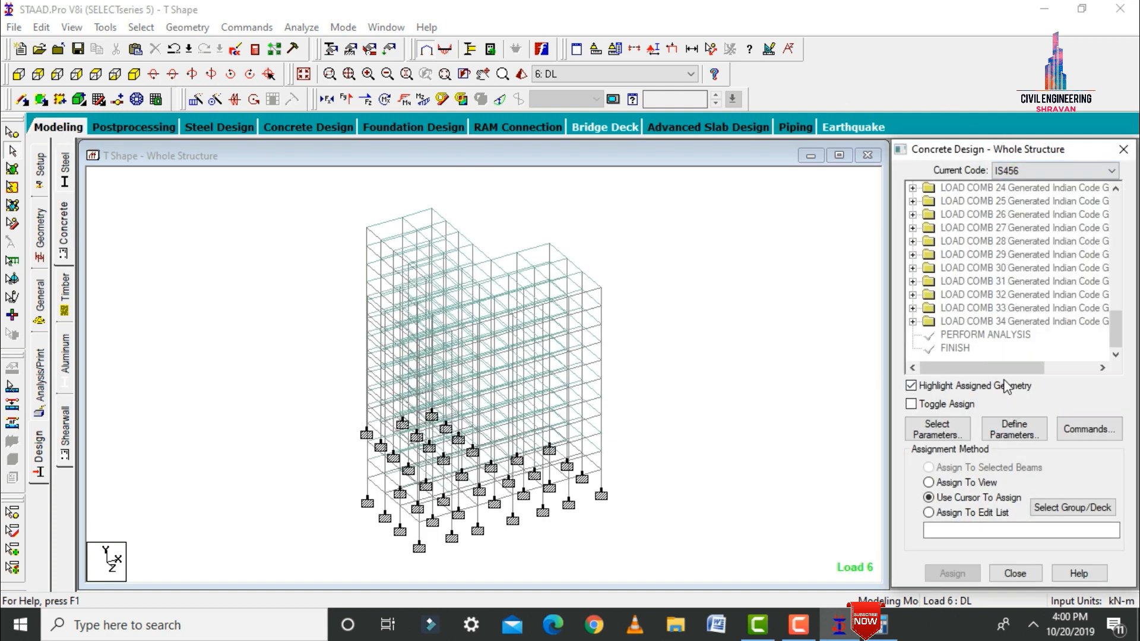
# Limit the selected concrete design parameters to Fc, Fymain, Fysec, Maxmain and Maxsec.
pyautogui.click(943, 427)
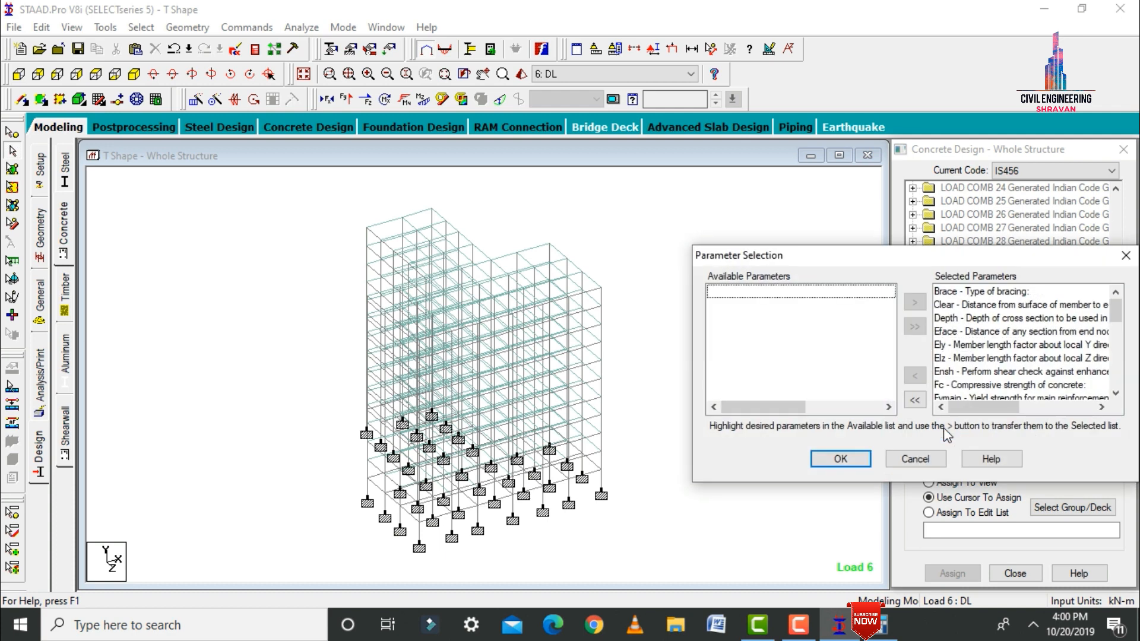
pyautogui.click(915, 400)
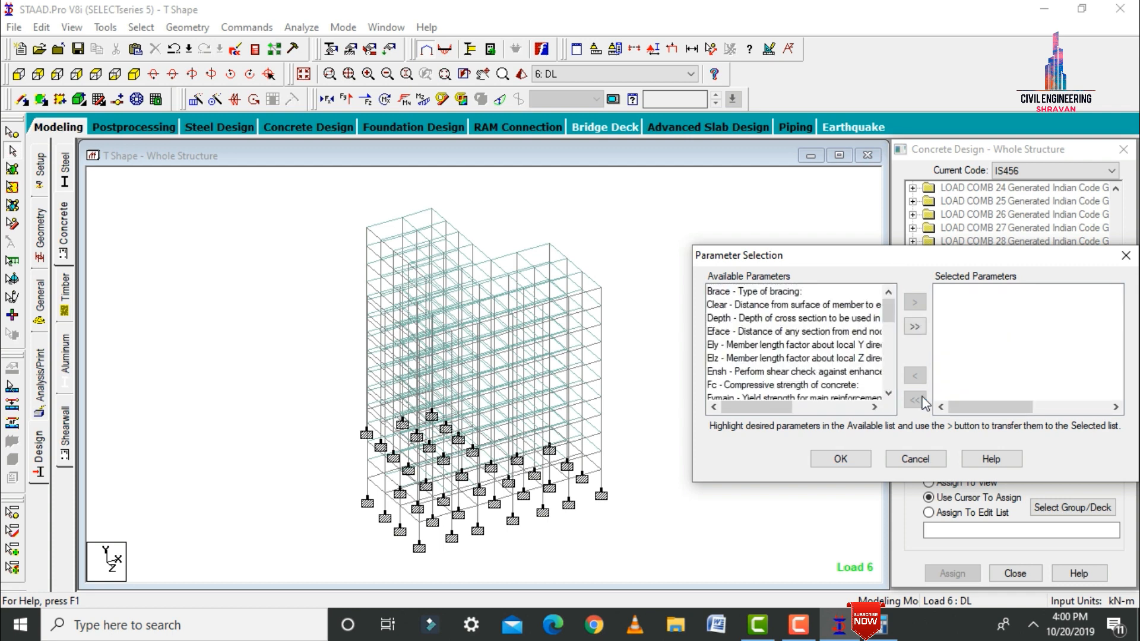
pyautogui.doubleClick(742, 387)
pyautogui.doubleClick(743, 387)
pyautogui.doubleClick(742, 387)
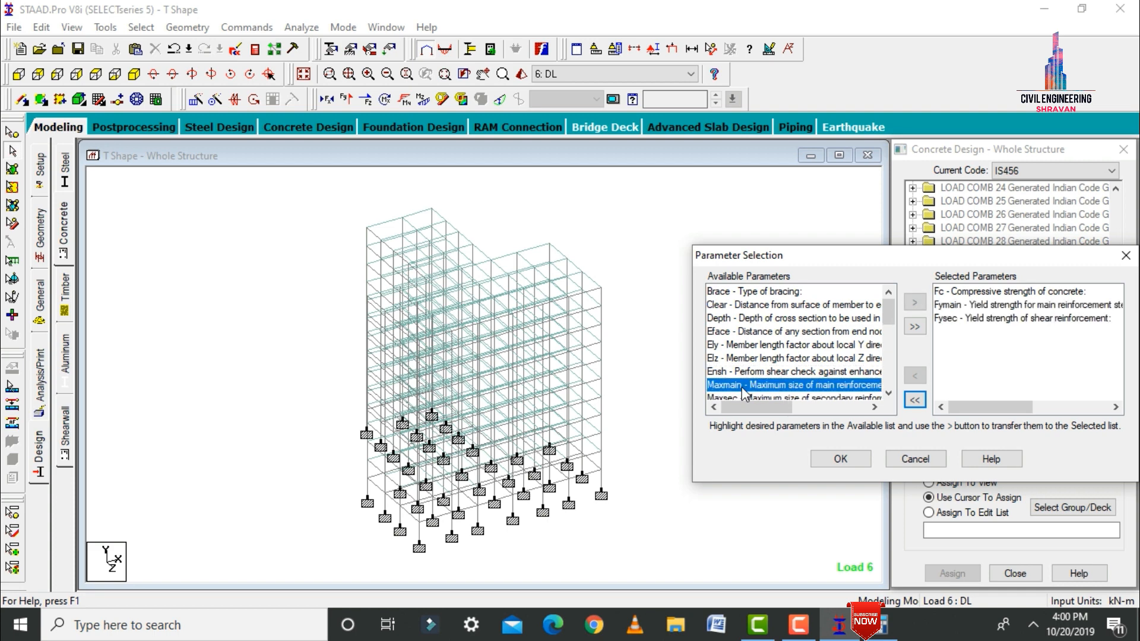
pyautogui.doubleClick(742, 387)
pyautogui.doubleClick(742, 387)
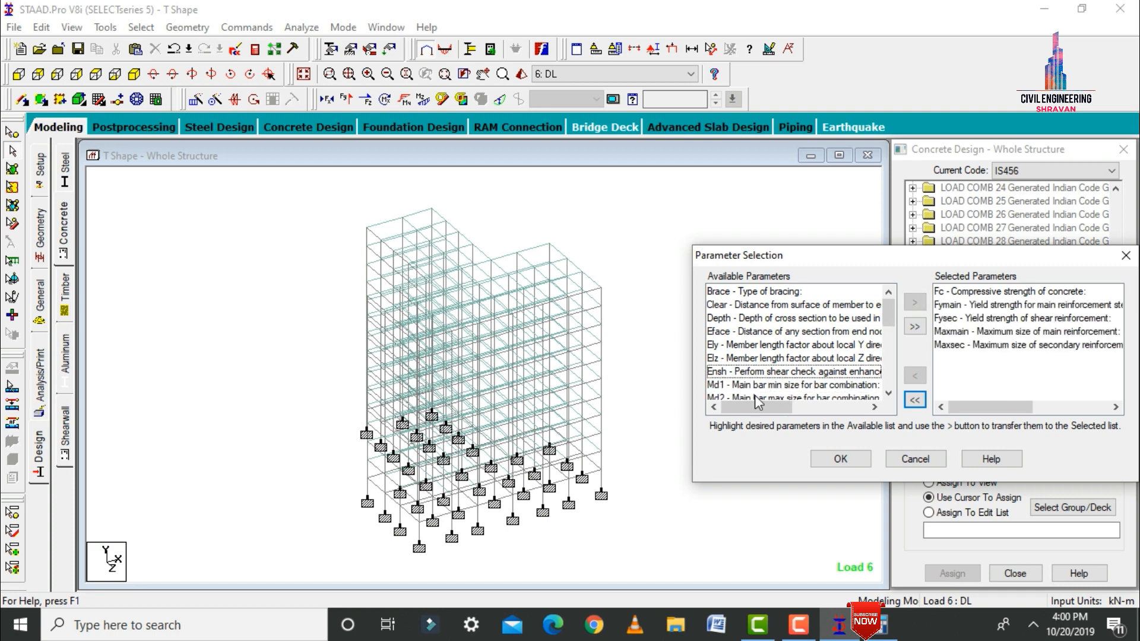
pyautogui.click(840, 459)
# Define the FC parameter with a concrete compressive strength of 40000 kN/m2.
pyautogui.click(1013, 431)
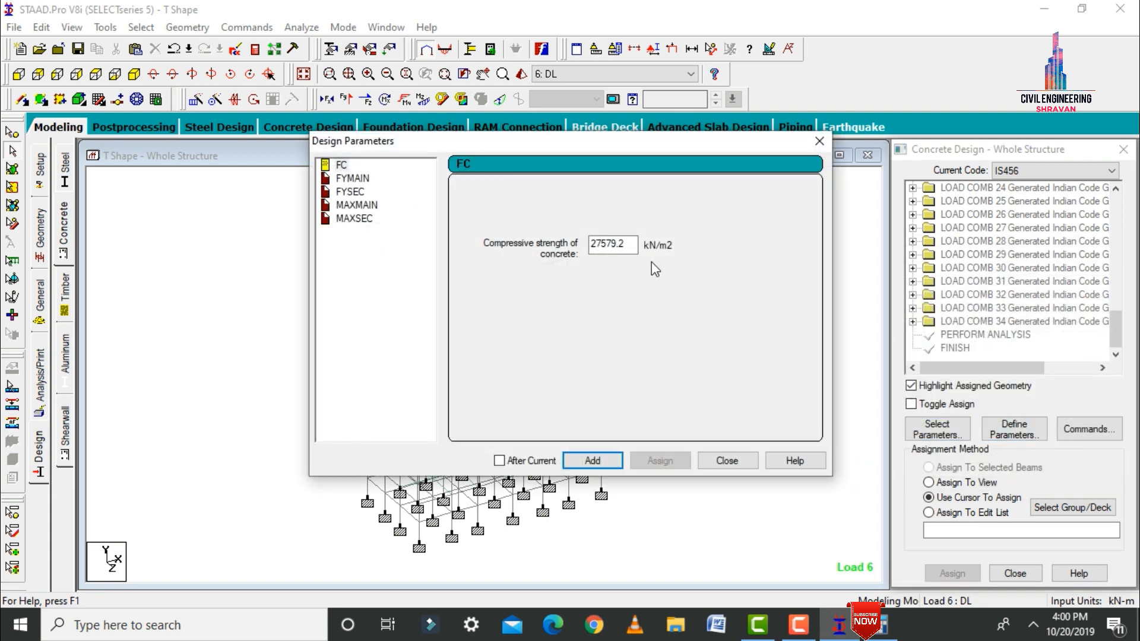
pyautogui.doubleClick(631, 247)
pyautogui.write('40000')
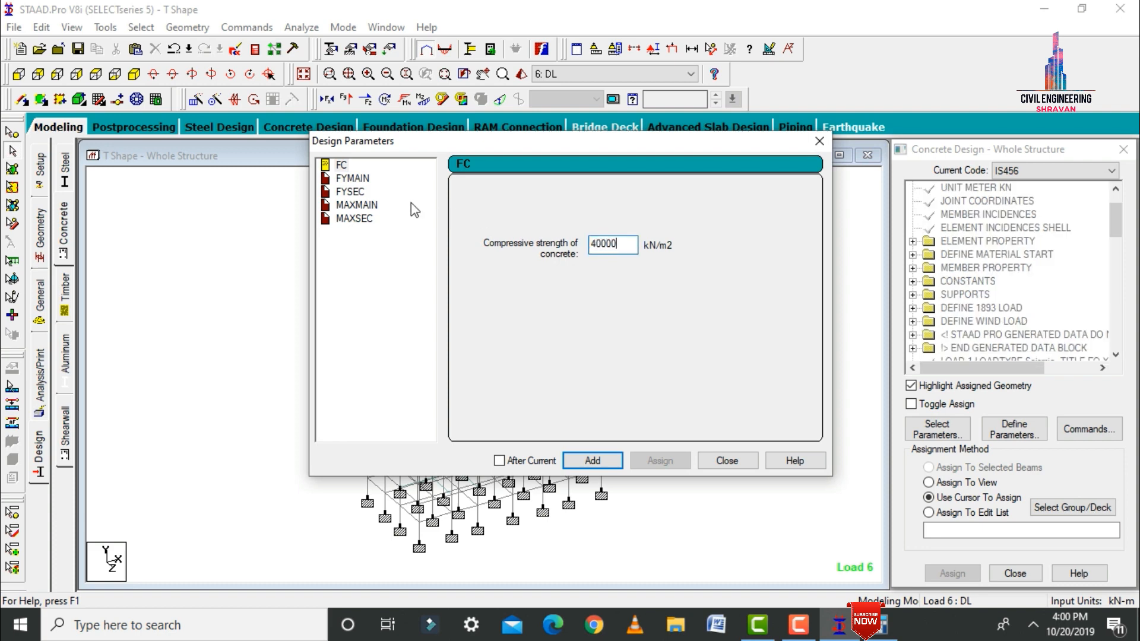
pyautogui.click(343, 169)
# Define the FYMAIN yield strength for main steel and set the FYSEC shear reinforcement yield strength to 600000 kN/m2.
pyautogui.click(355, 179)
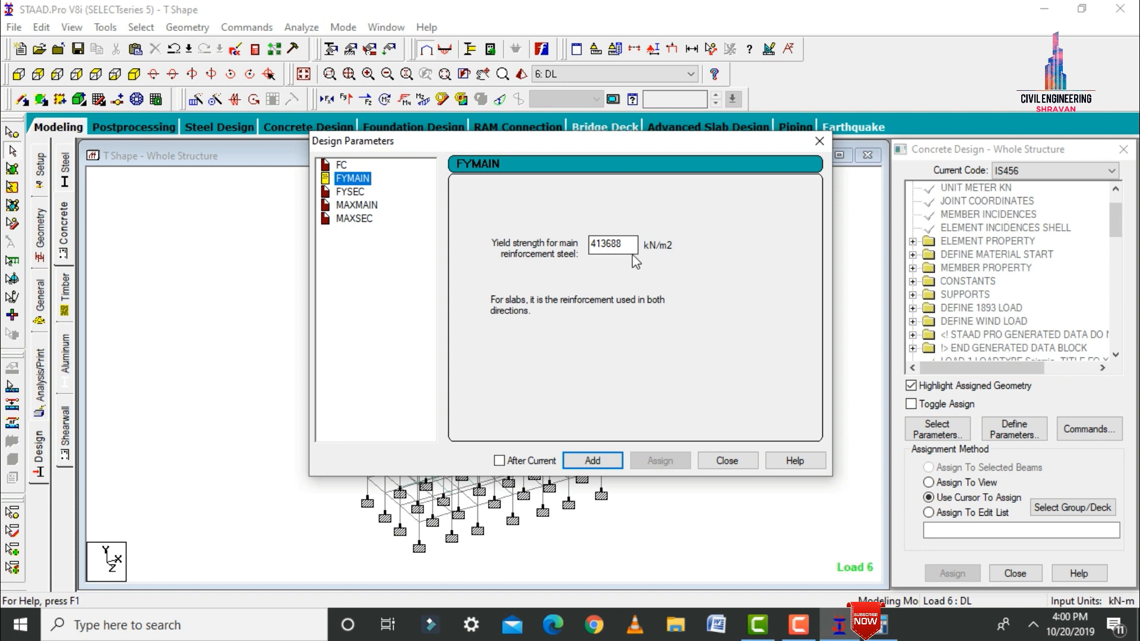
pyautogui.press('Tab')
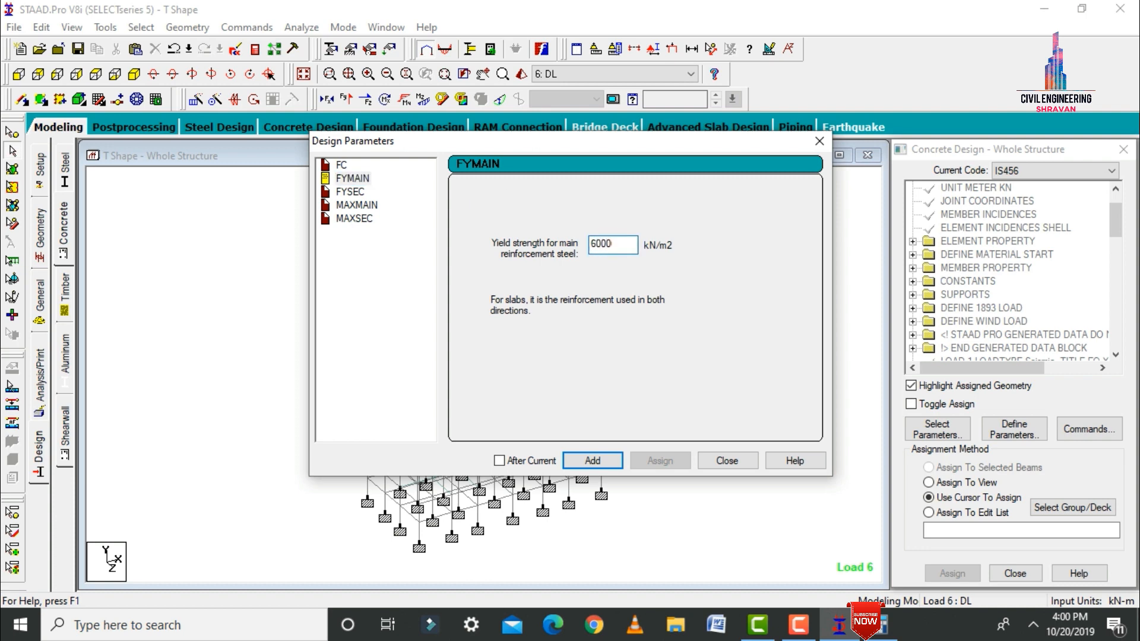
pyautogui.click(347, 193)
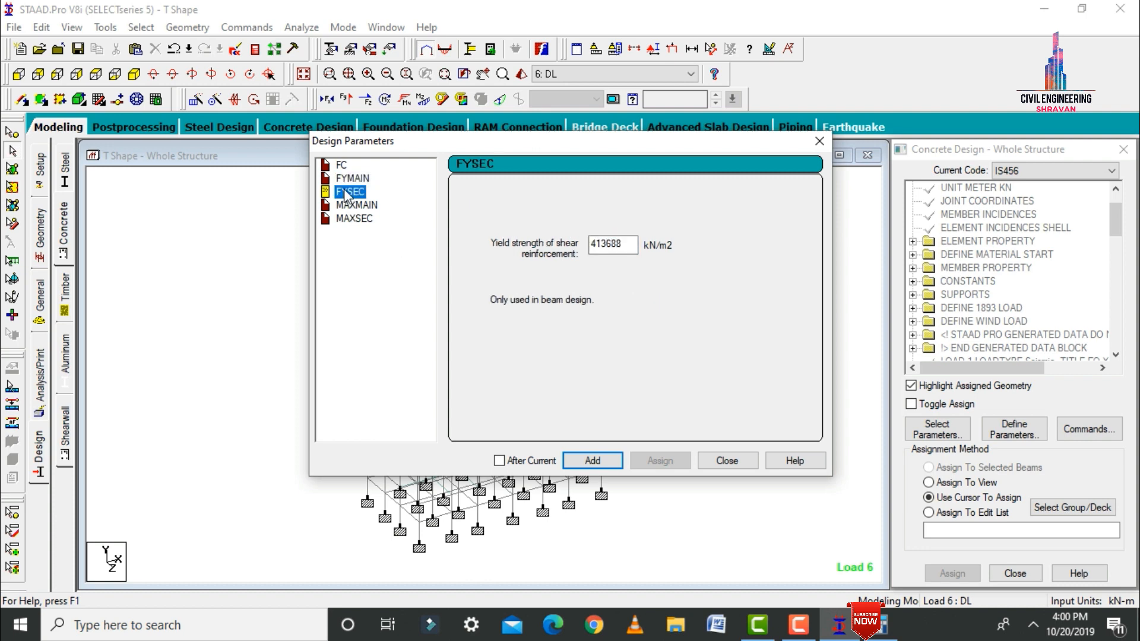
pyautogui.press('Tab')
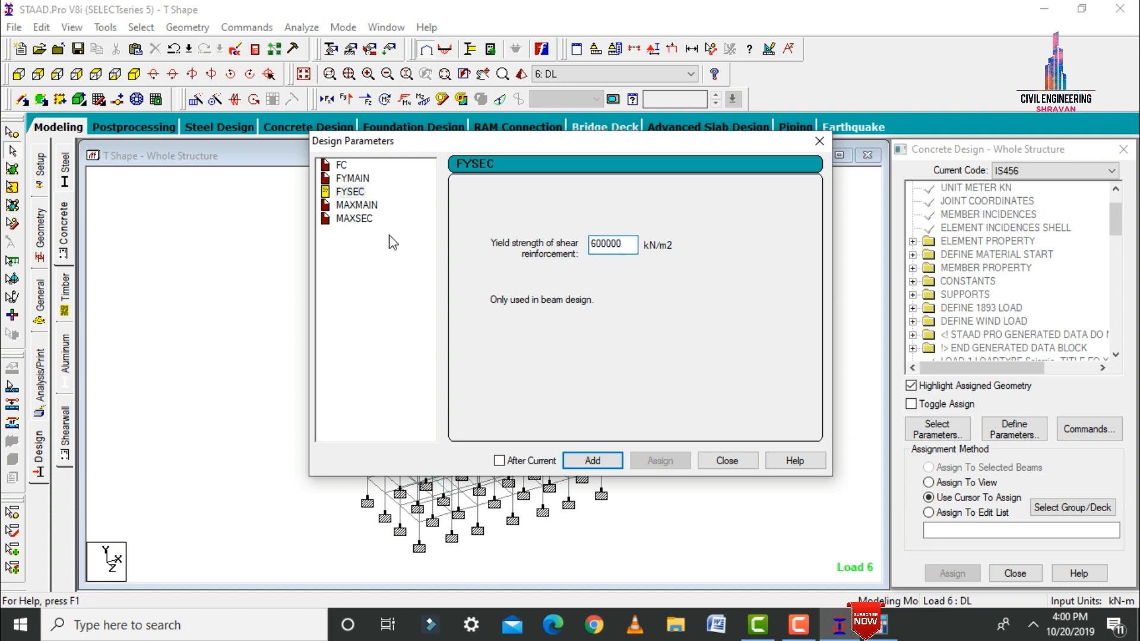
# Define maximum reinforcement sizes of 25 mm for main bars and 16 mm for secondary bars, and finish the parameter definition.
pyautogui.click(358, 205)
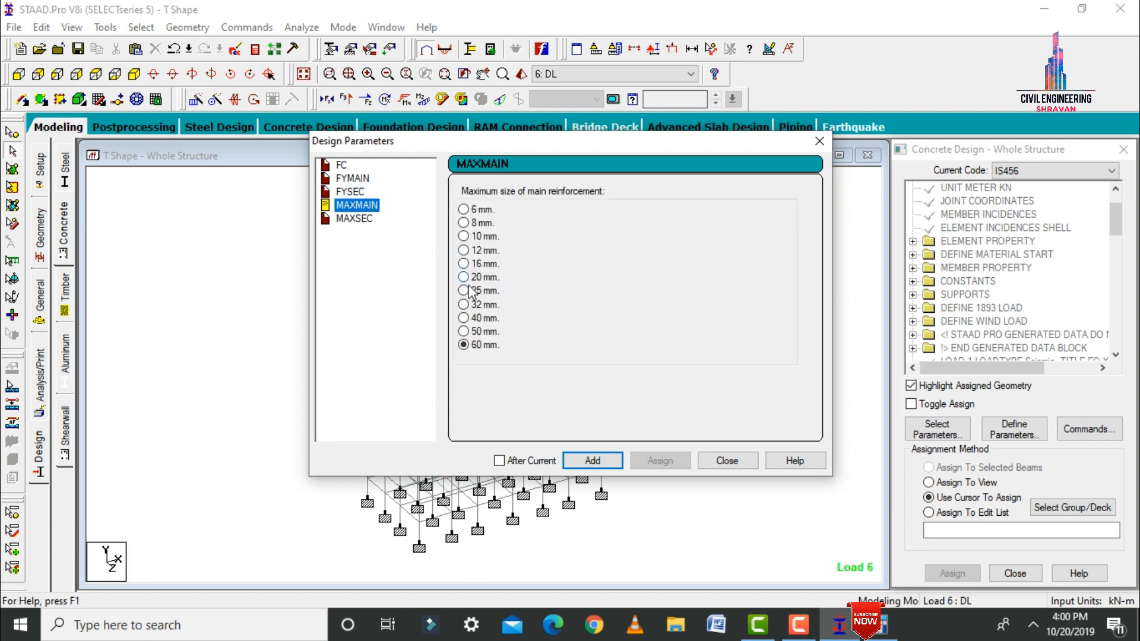
pyautogui.click(463, 291)
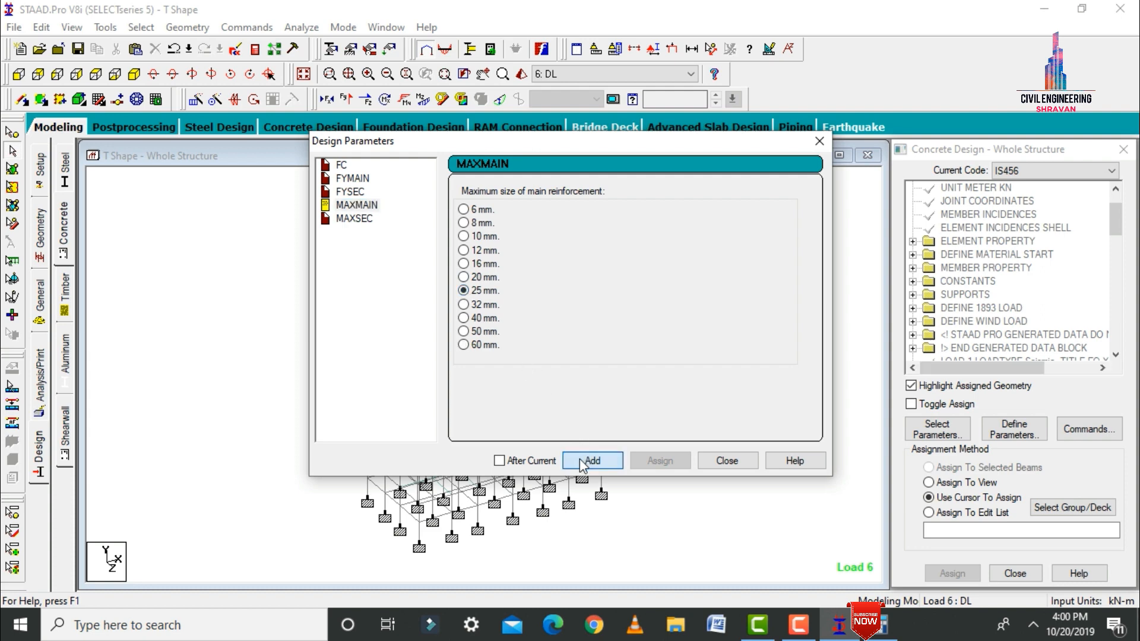
pyautogui.click(353, 218)
pyautogui.click(471, 265)
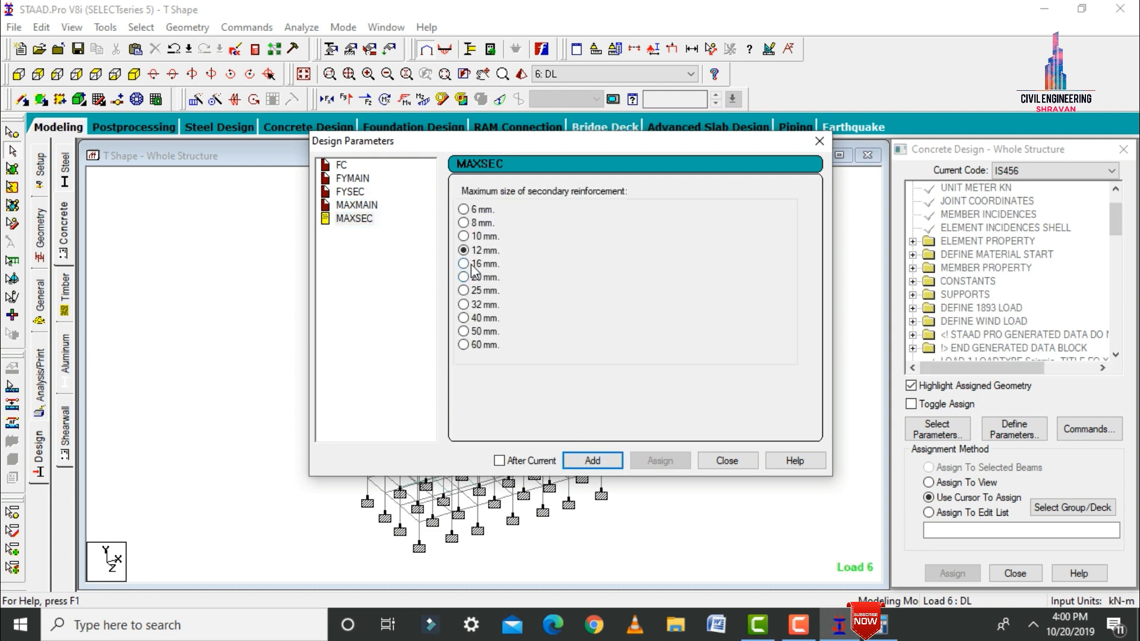
pyautogui.click(728, 460)
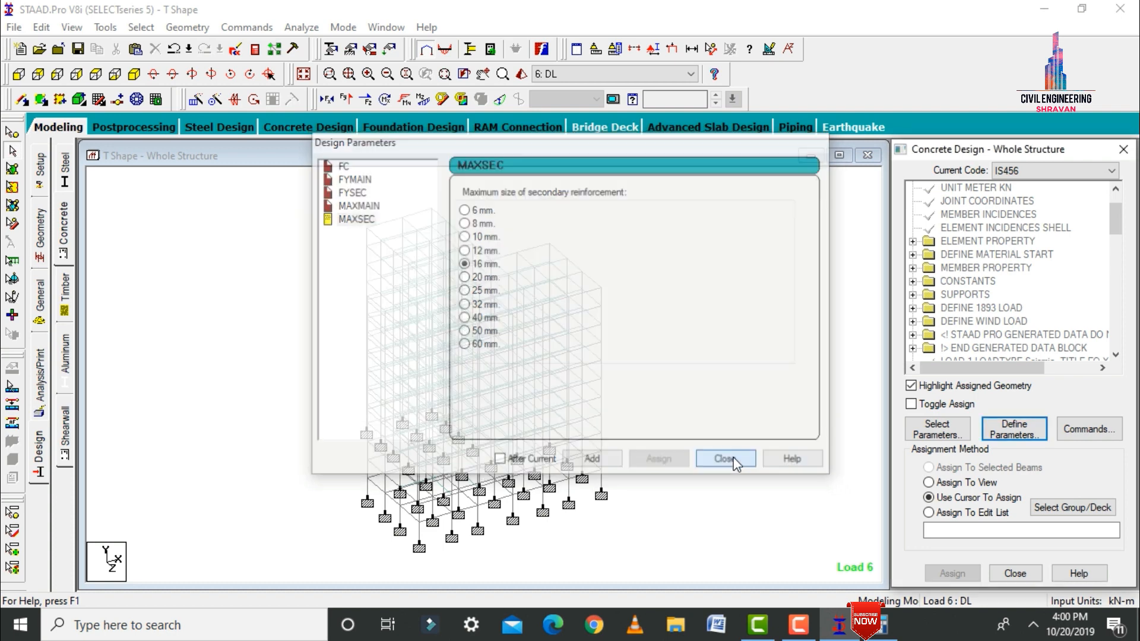
# Add the DESIGN BEAM and DESIGN COLUMN commands to the concrete design.
pyautogui.click(1083, 429)
pyautogui.click(699, 242)
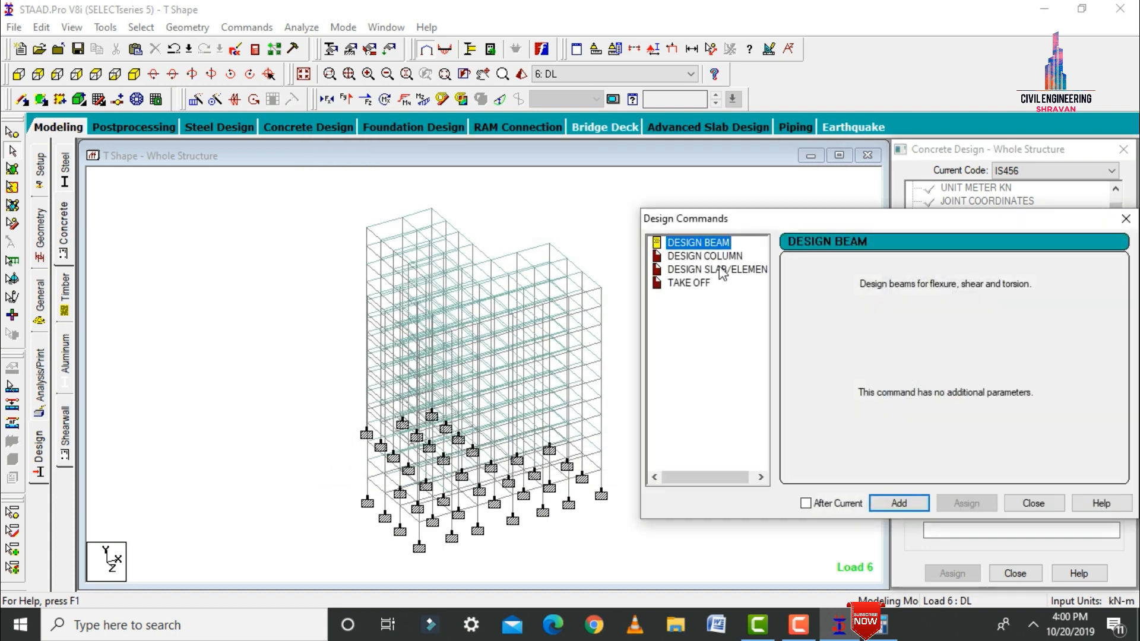
pyautogui.click(900, 503)
pyautogui.click(692, 256)
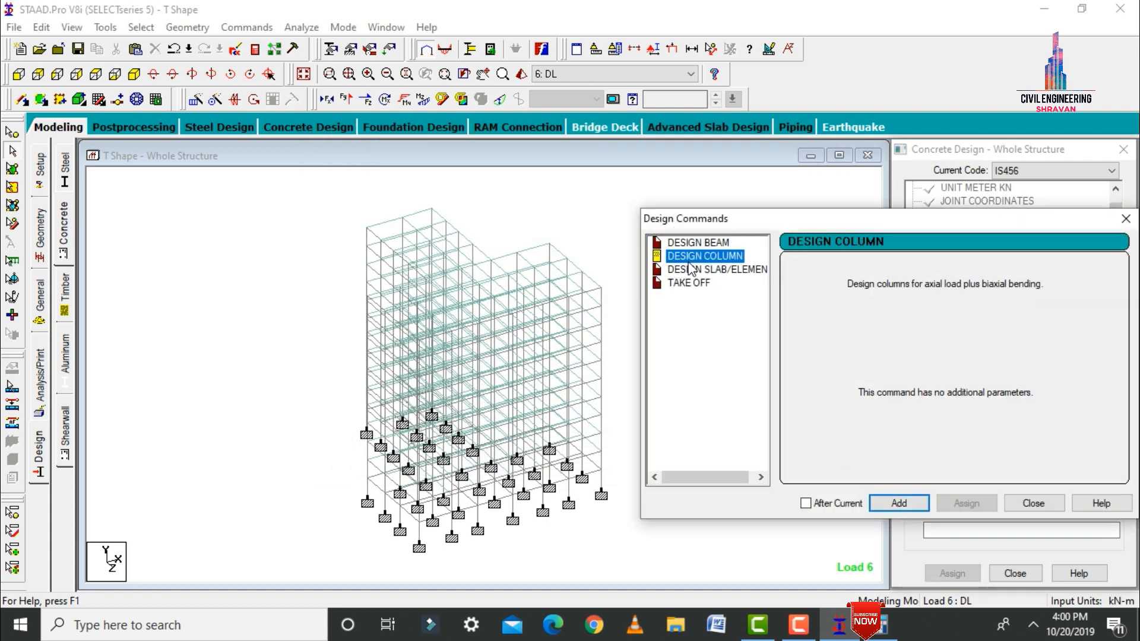
pyautogui.click(916, 506)
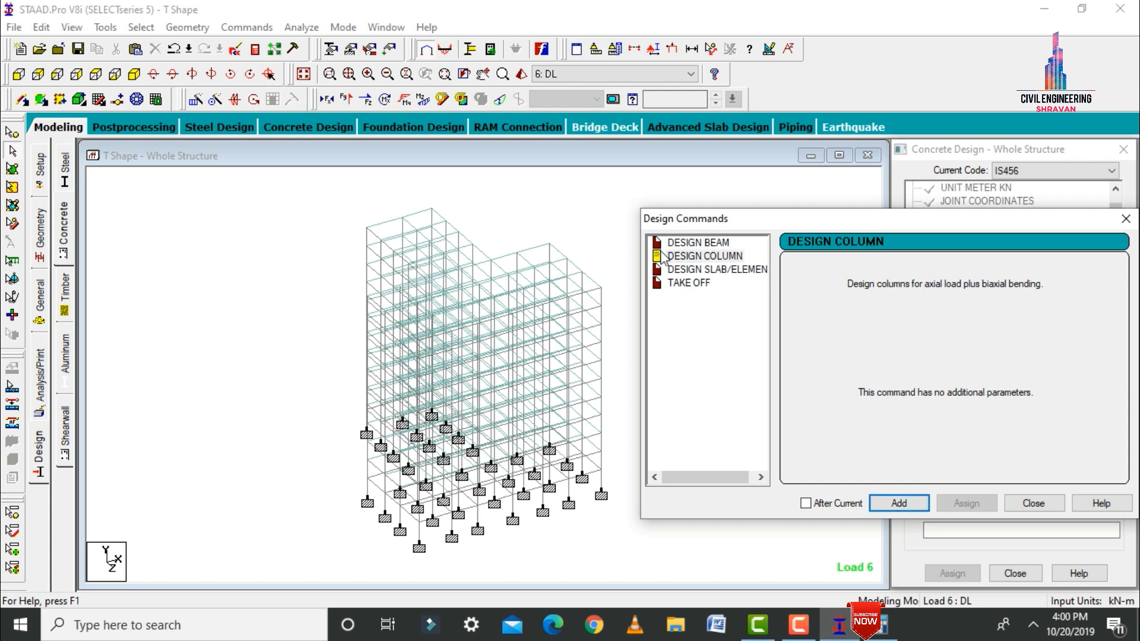
# Add the DESIGN SLAB/ELEMENT and TAKE OFF commands, and finish the design command definition.
pyautogui.click(694, 269)
pyautogui.click(898, 503)
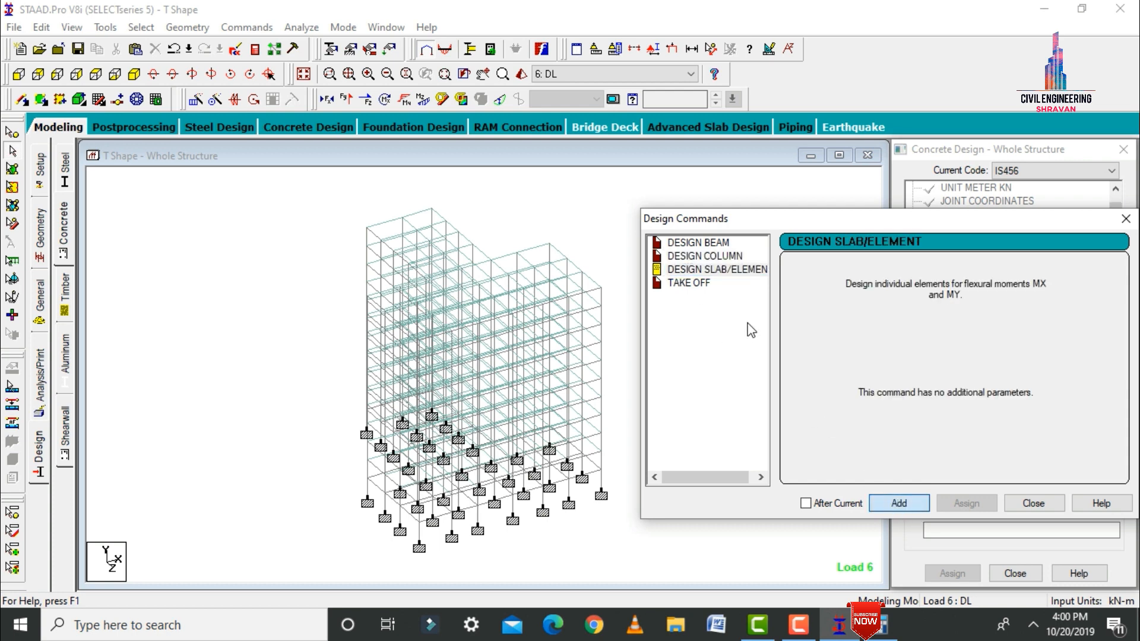
pyautogui.click(688, 283)
pyautogui.click(899, 503)
pyautogui.click(1040, 505)
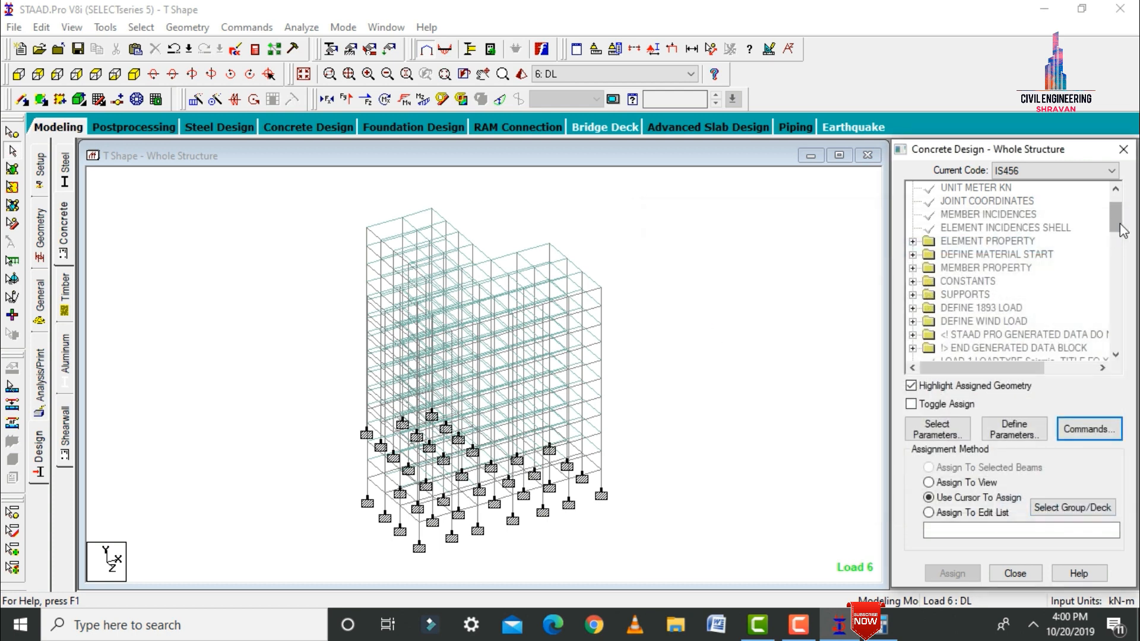
# Assign the FC 40000 concrete strength parameter to the entire view.
pyautogui.moveTo(1121, 227); pyautogui.dragTo(1126, 332)
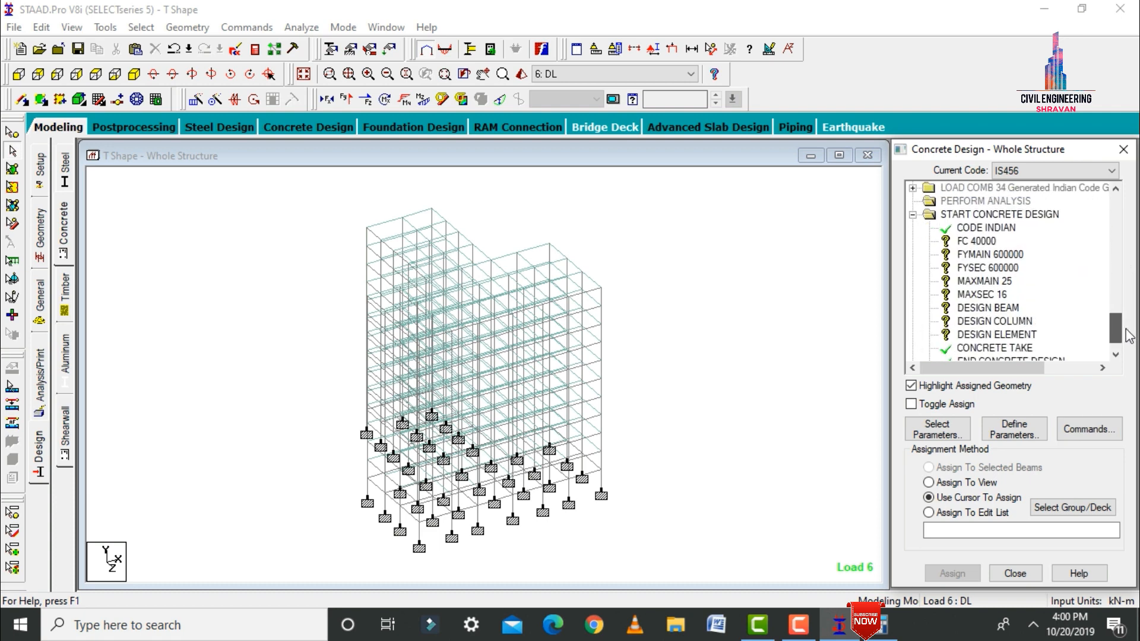
pyautogui.click(976, 241)
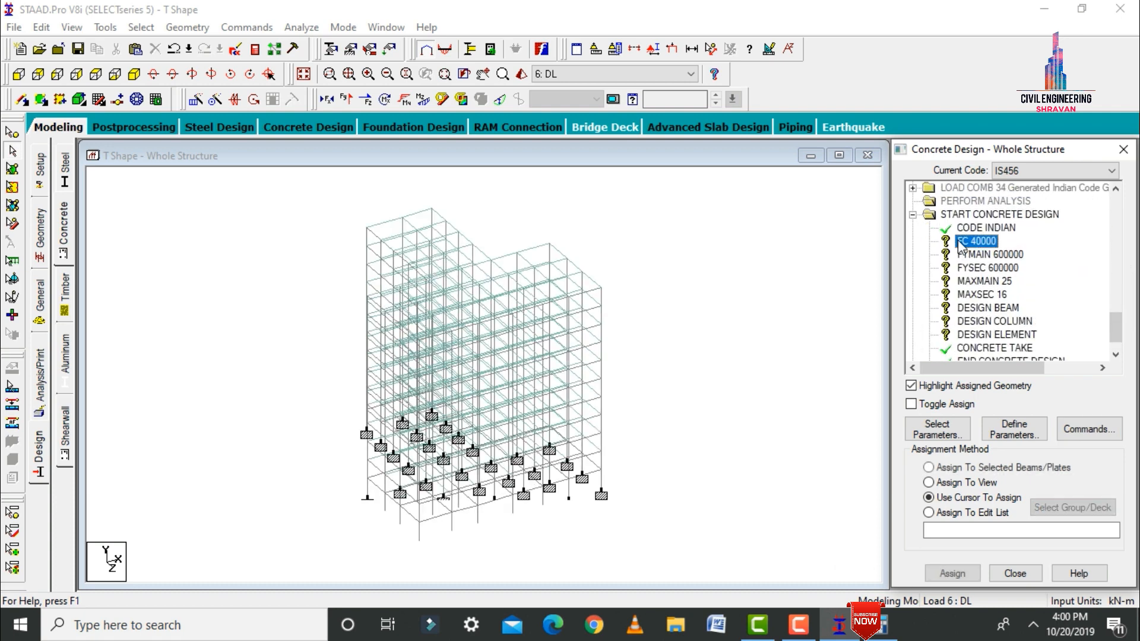
pyautogui.click(944, 487)
pyautogui.click(952, 574)
pyautogui.click(1021, 404)
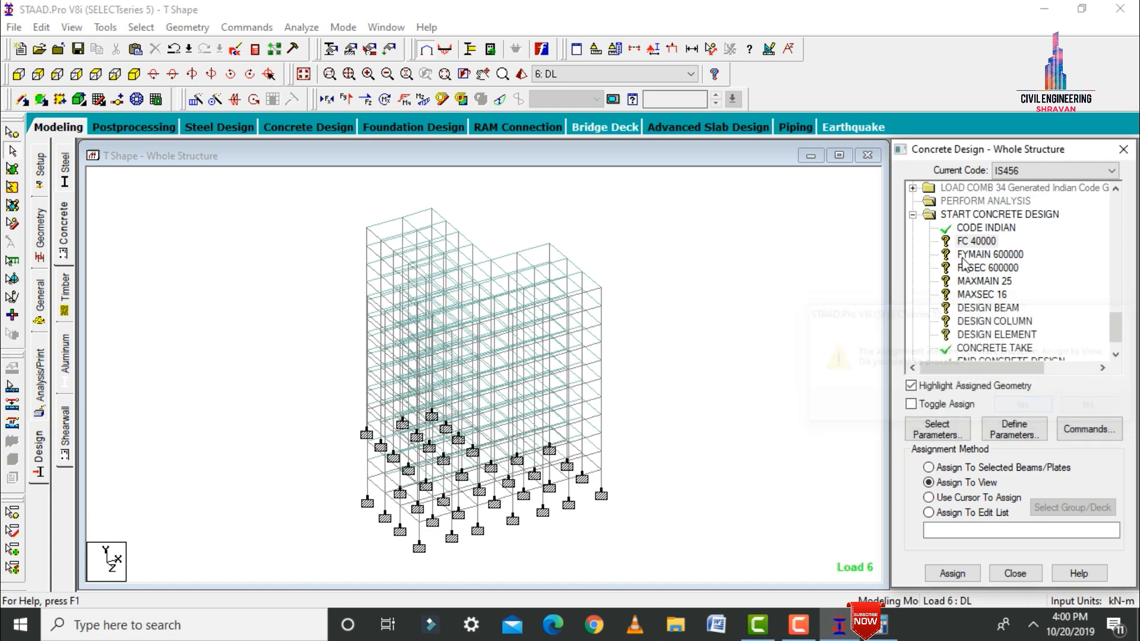
# Assign the FYMAIN 600000 main steel yield strength parameter to the entire view.
pyautogui.click(967, 254)
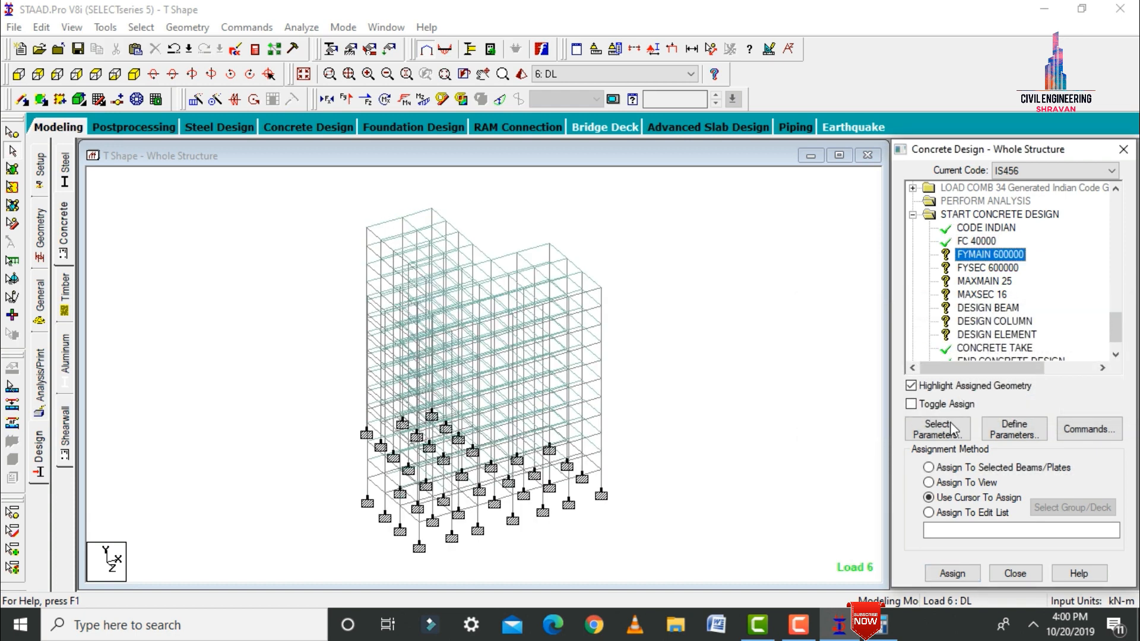
pyautogui.click(935, 483)
pyautogui.click(943, 579)
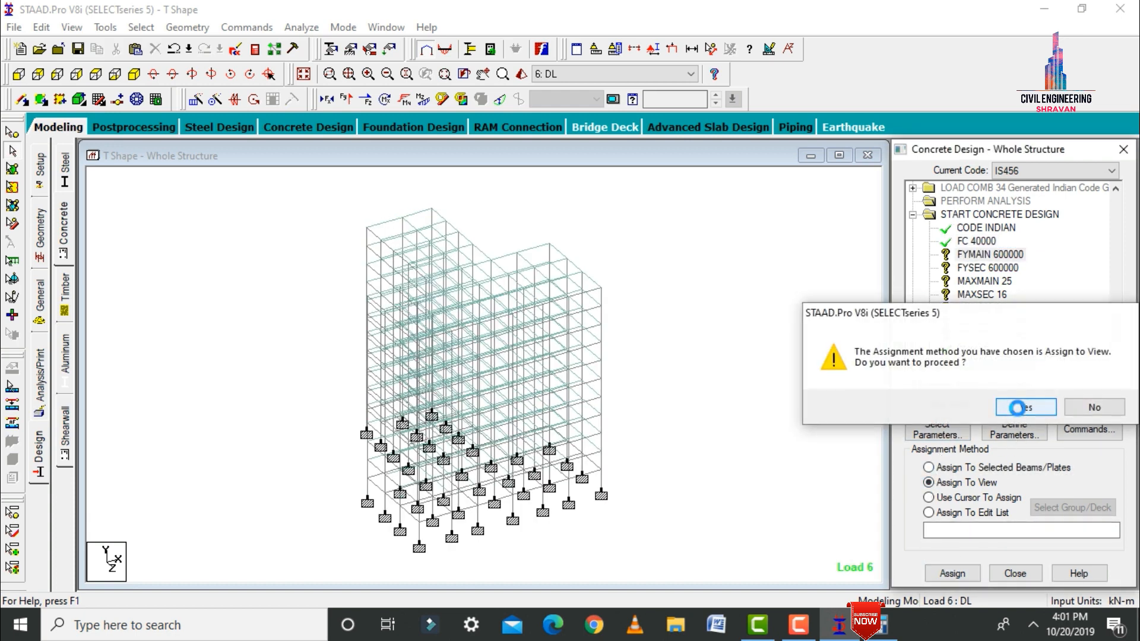
pyautogui.click(1020, 404)
# Assign the FYSEC 600000 shear reinforcement yield strength parameter to the entire view.
pyautogui.click(968, 268)
pyautogui.click(948, 500)
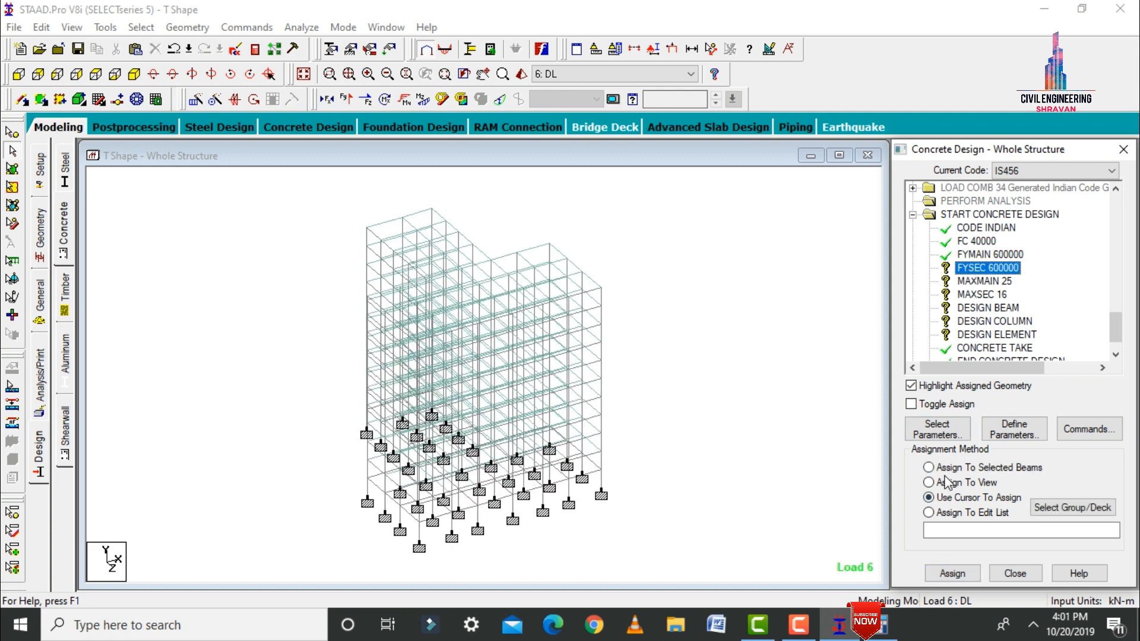
pyautogui.click(946, 482)
pyautogui.click(954, 575)
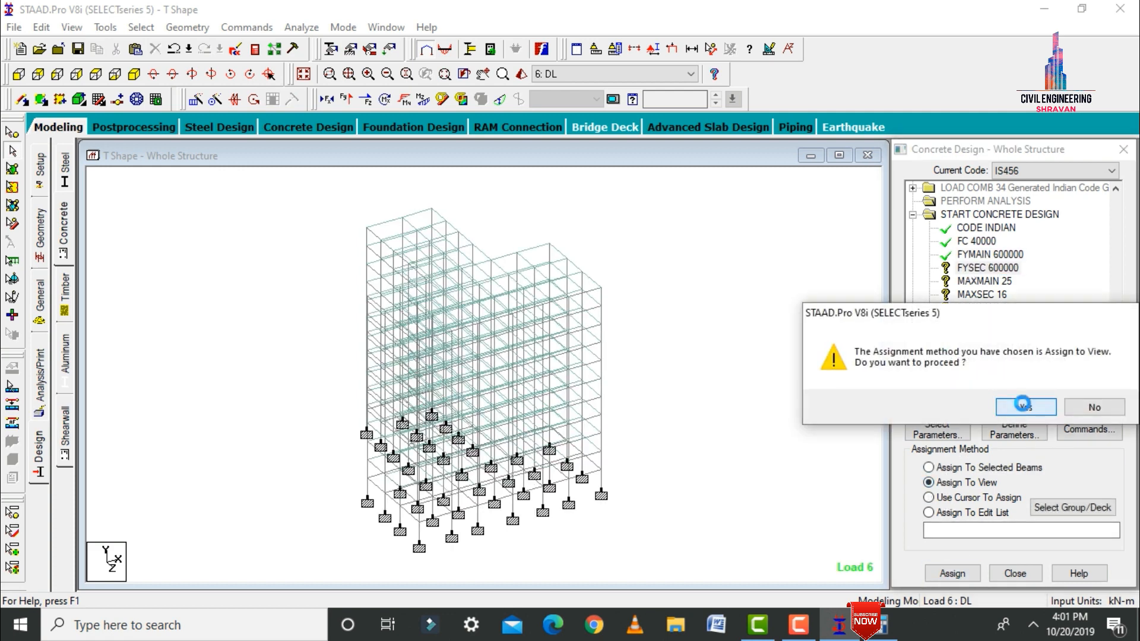
pyautogui.click(1026, 407)
# Assign the MAXMAIN 25 and MAXSEC 16 maximum bar size parameters to the entire view.
pyautogui.click(929, 498)
pyautogui.click(929, 482)
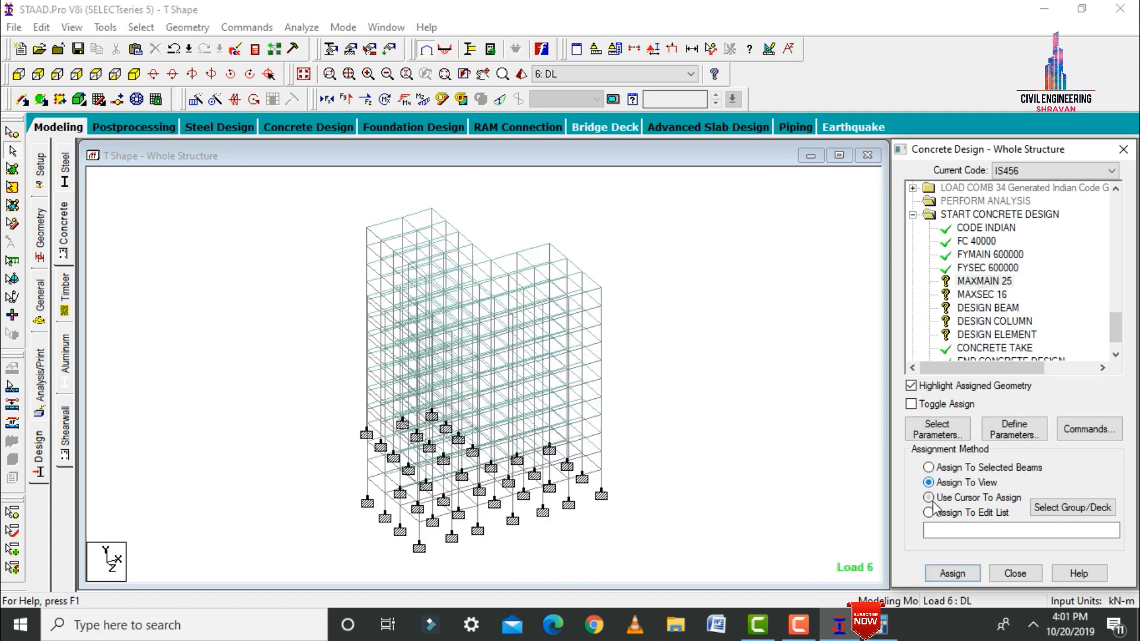
pyautogui.click(949, 573)
pyautogui.click(1022, 407)
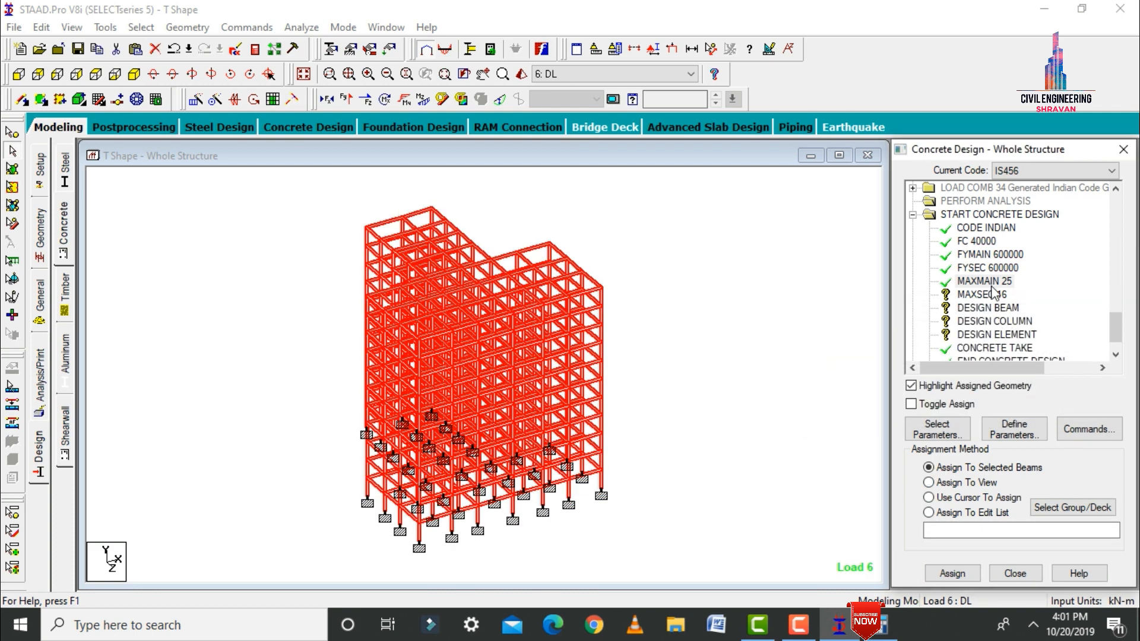
pyautogui.click(928, 498)
pyautogui.click(928, 482)
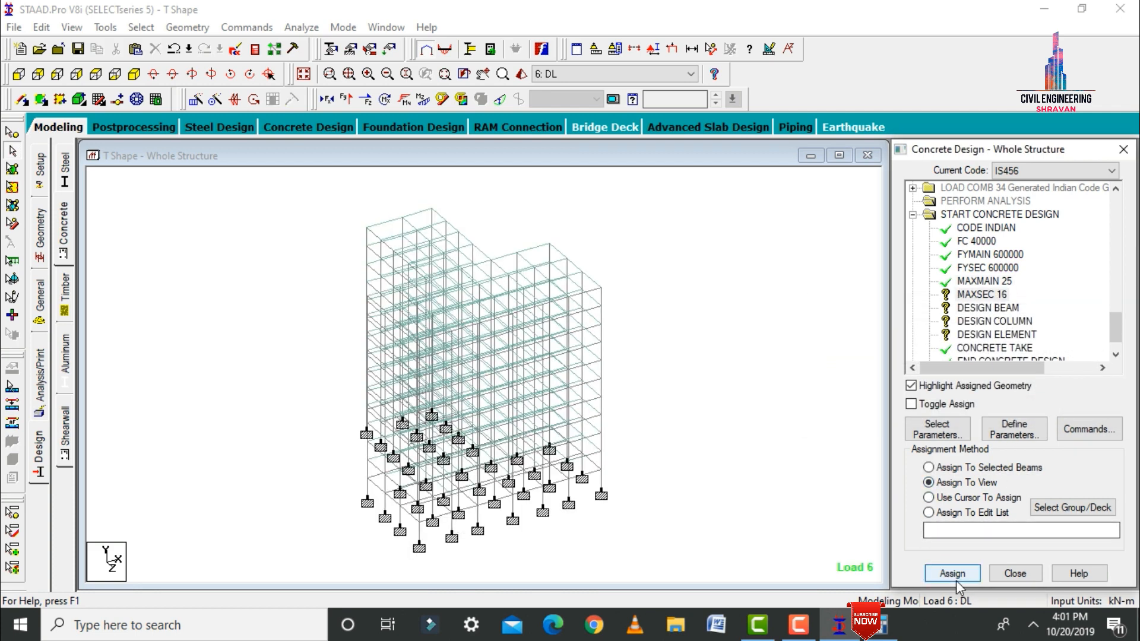
pyautogui.click(952, 573)
pyautogui.click(1021, 406)
# Assign the DESIGN BEAM command to all members parallel to X and Z.
pyautogui.click(983, 310)
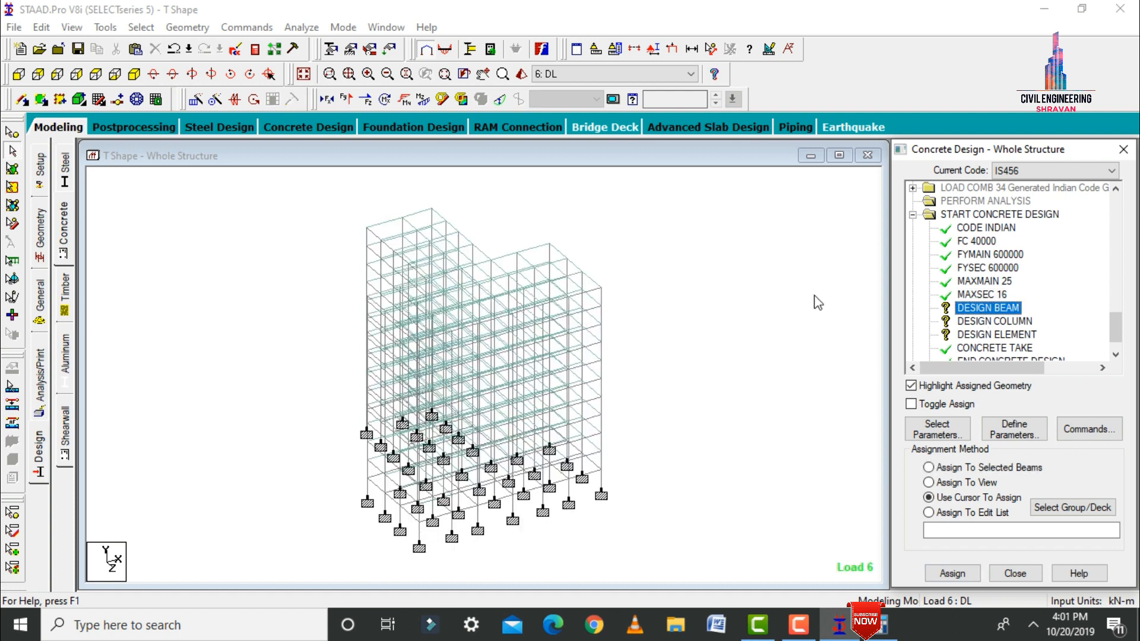
pyautogui.click(141, 27)
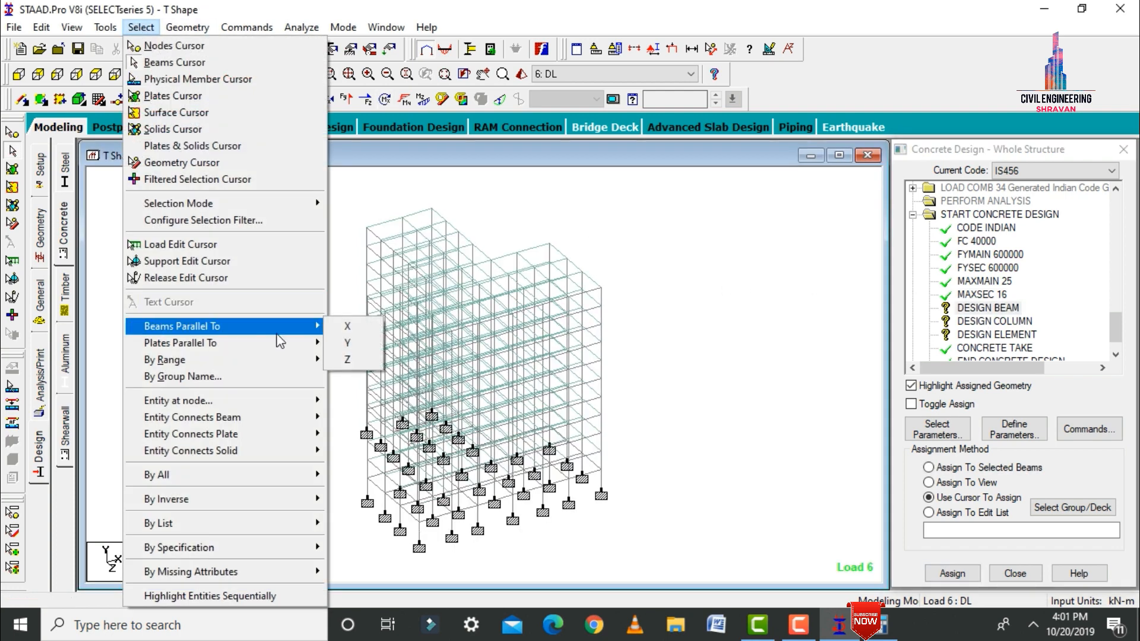
pyautogui.moveTo(279, 327)
pyautogui.click(360, 328)
pyautogui.click(141, 27)
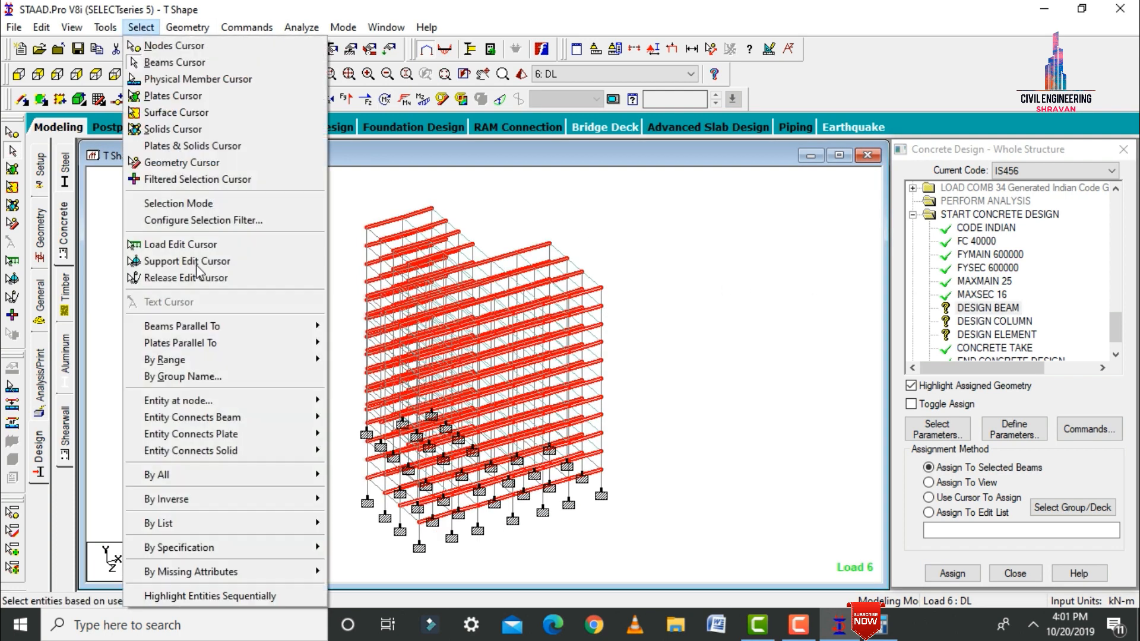
pyautogui.moveTo(204, 328)
pyautogui.click(347, 360)
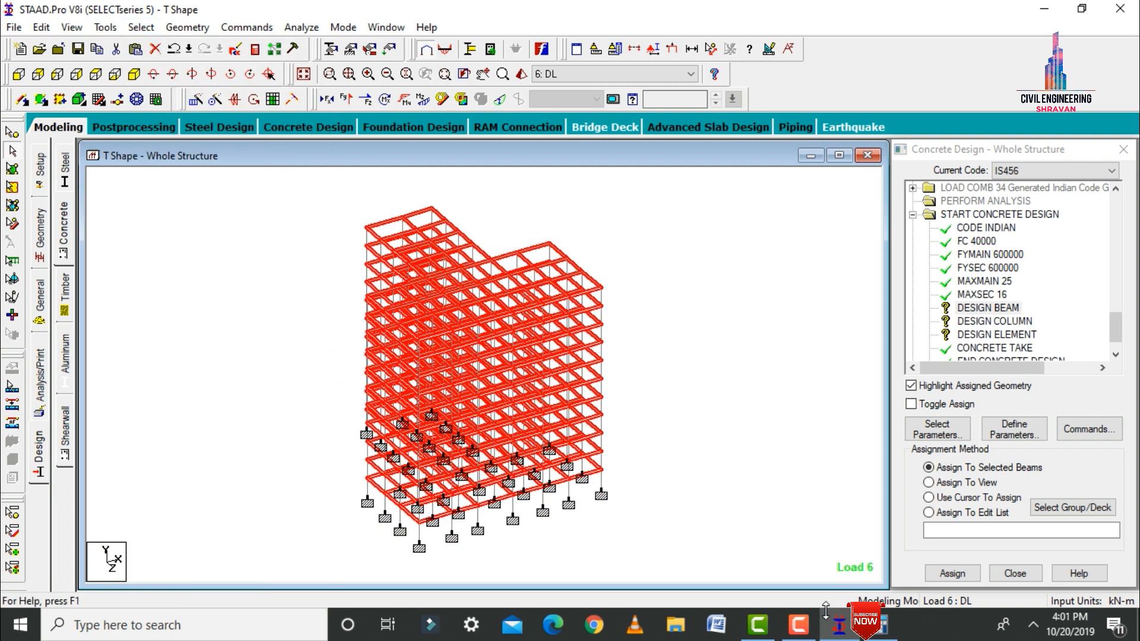
pyautogui.click(952, 573)
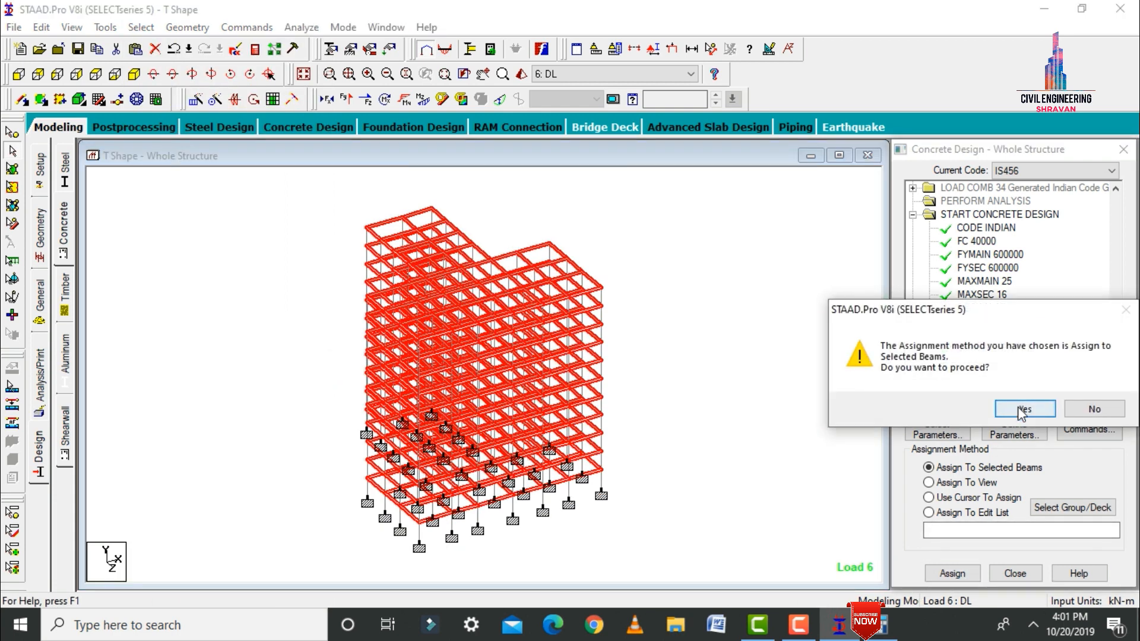
pyautogui.click(1026, 409)
# Assign the DESIGN COLUMN command to all members parallel to Y.
pyautogui.click(988, 321)
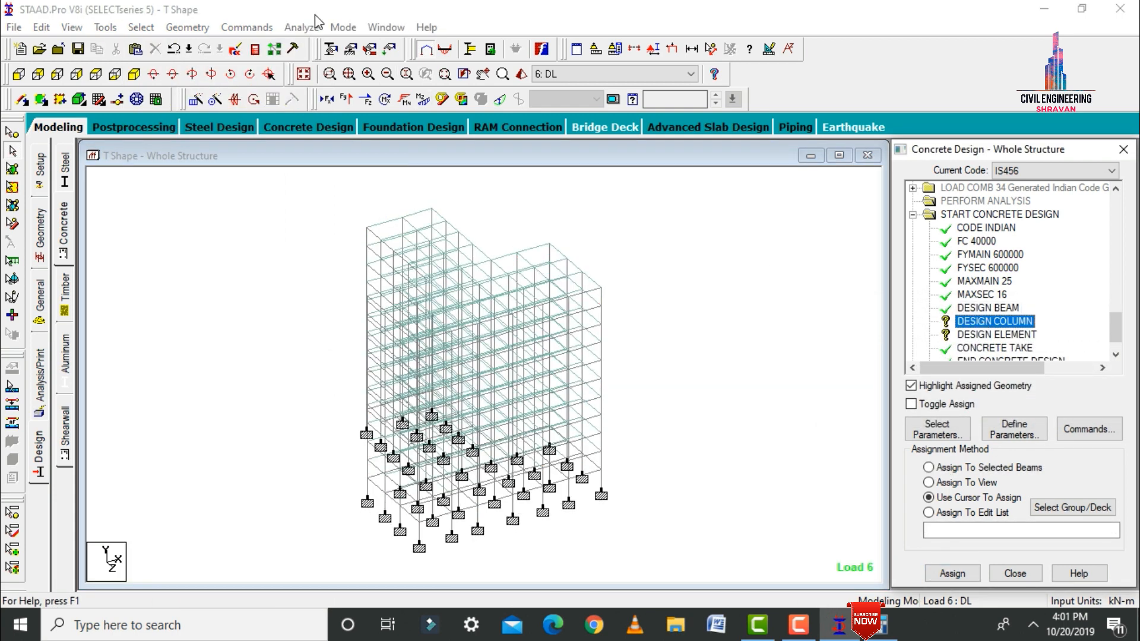
pyautogui.click(141, 27)
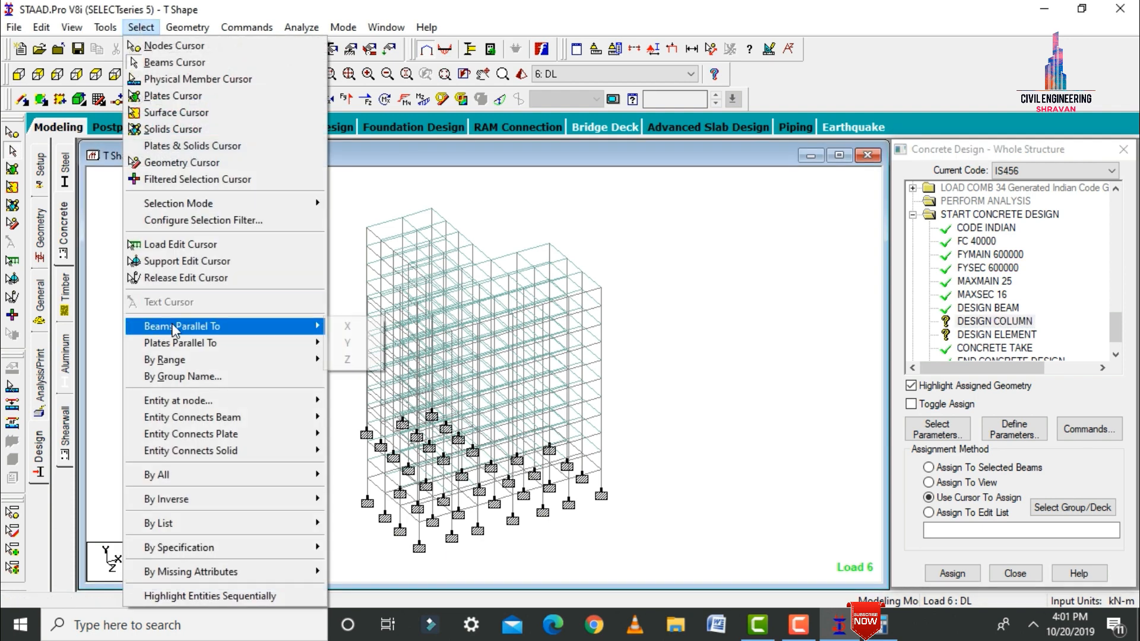
pyautogui.click(349, 343)
pyautogui.click(941, 574)
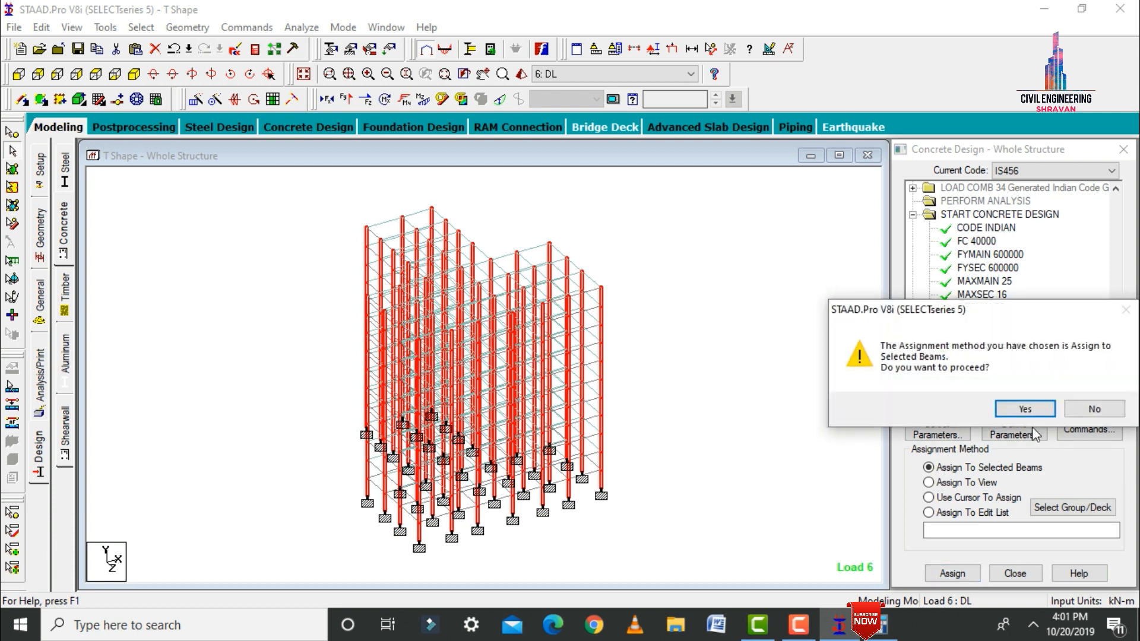
pyautogui.click(1017, 407)
# Assign the DESIGN ELEMENT command to the plates in the entire view.
pyautogui.click(975, 335)
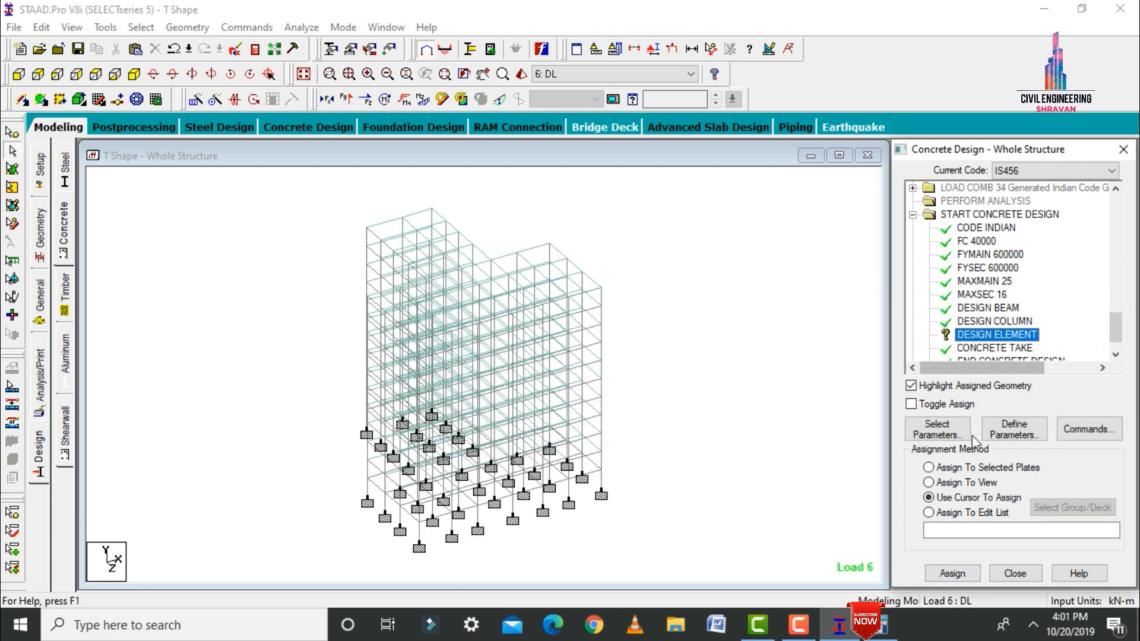
pyautogui.click(957, 483)
pyautogui.click(952, 573)
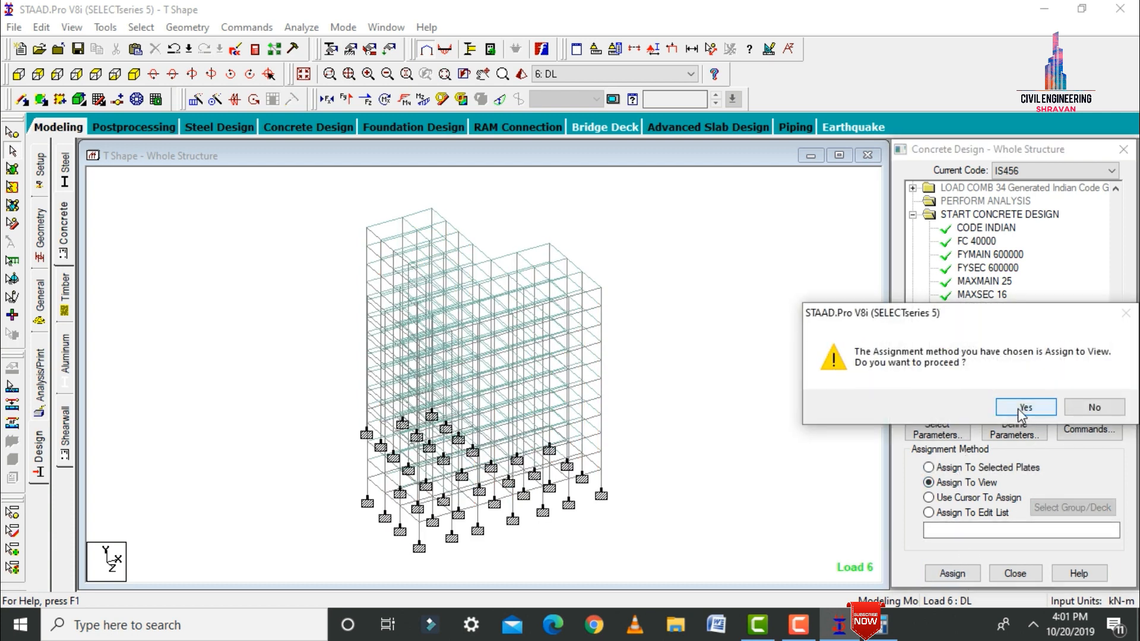
pyautogui.click(1018, 407)
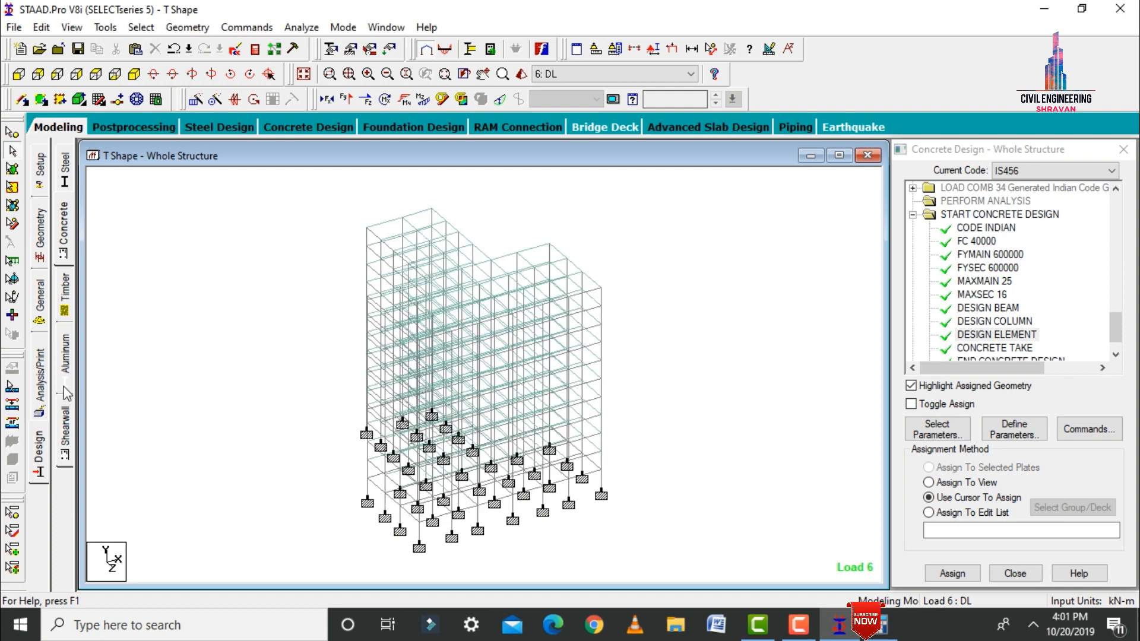
# Add a Perform Analysis command with the No Print option.
pyautogui.click(43, 383)
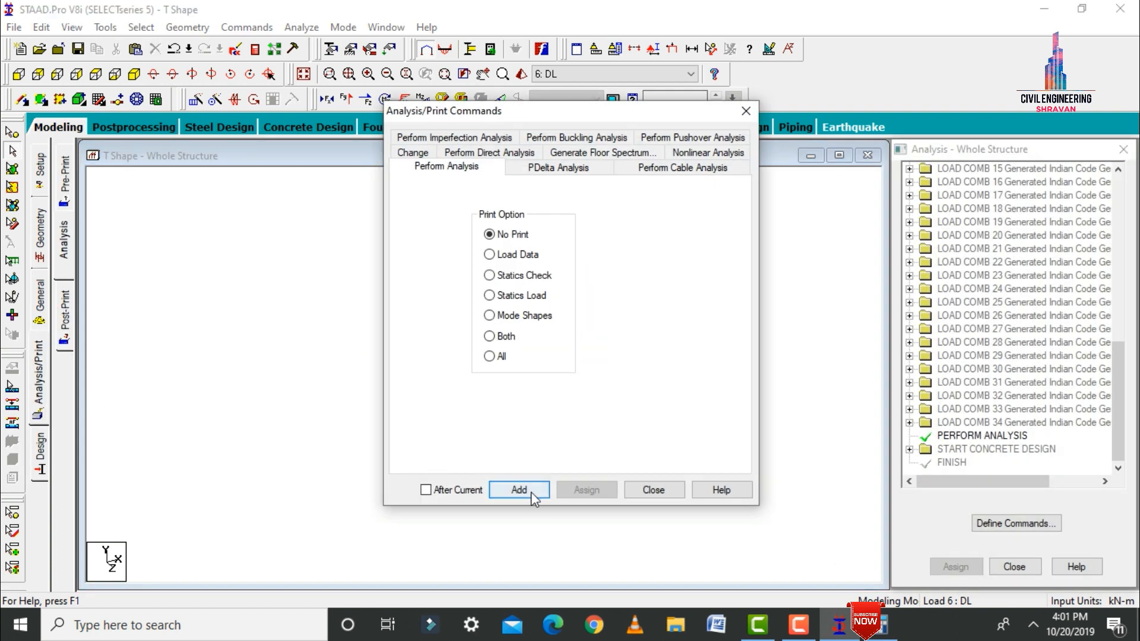
pyautogui.click(530, 491)
pyautogui.click(652, 489)
# Save the modified structure, run the analysis and design, and continue to Post Processing Mode.
pyautogui.click(302, 27)
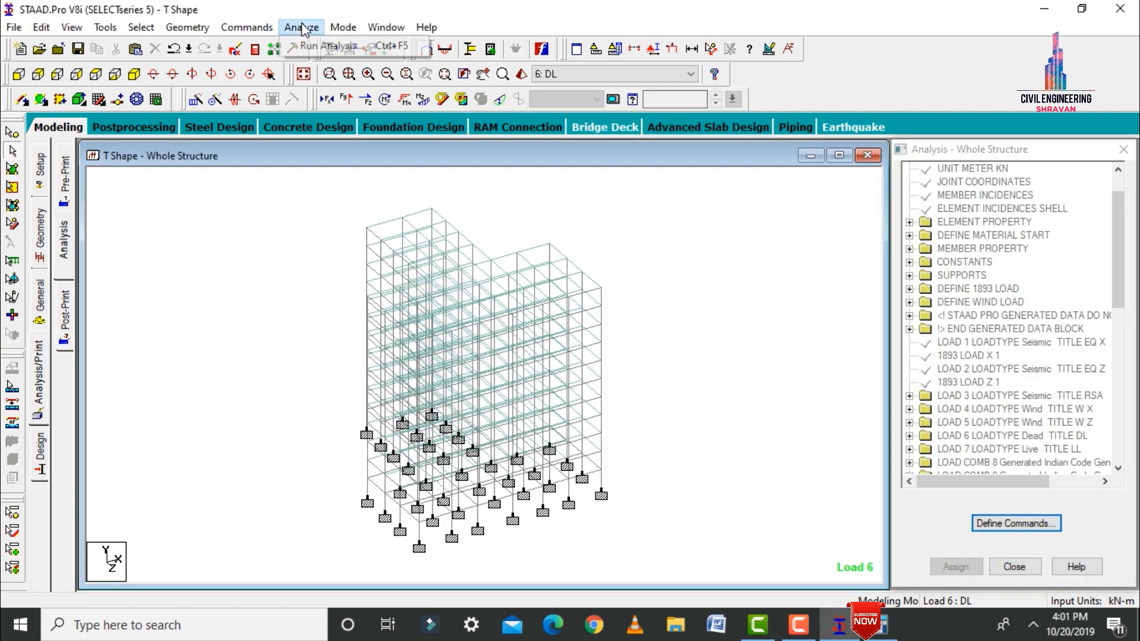
pyautogui.click(306, 47)
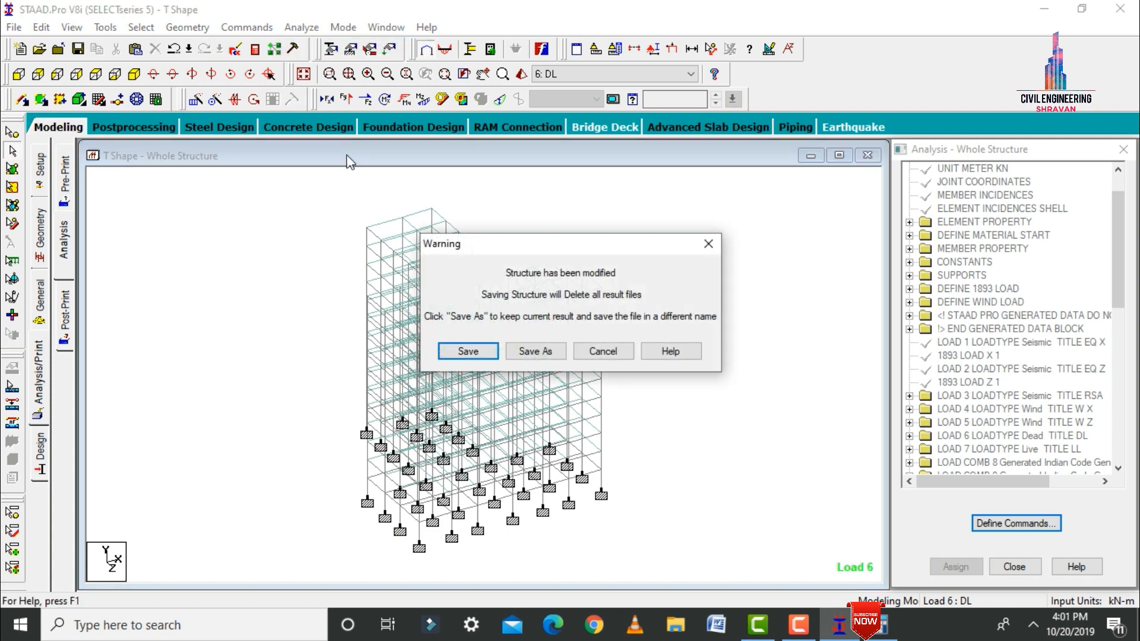
pyautogui.click(459, 352)
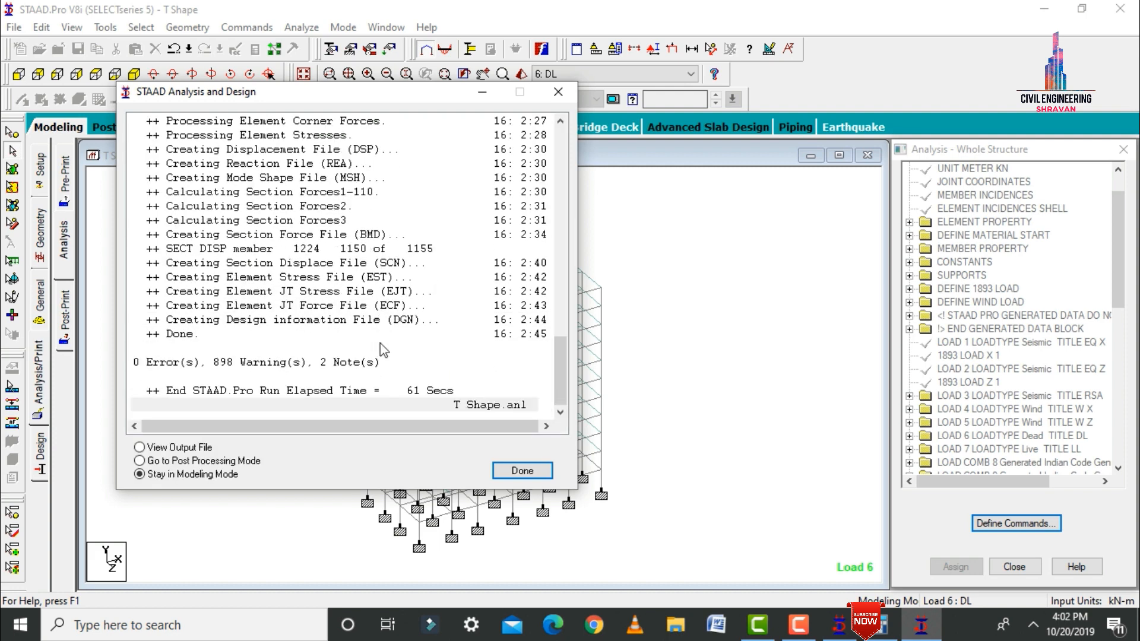
pyautogui.click(209, 463)
pyautogui.click(522, 470)
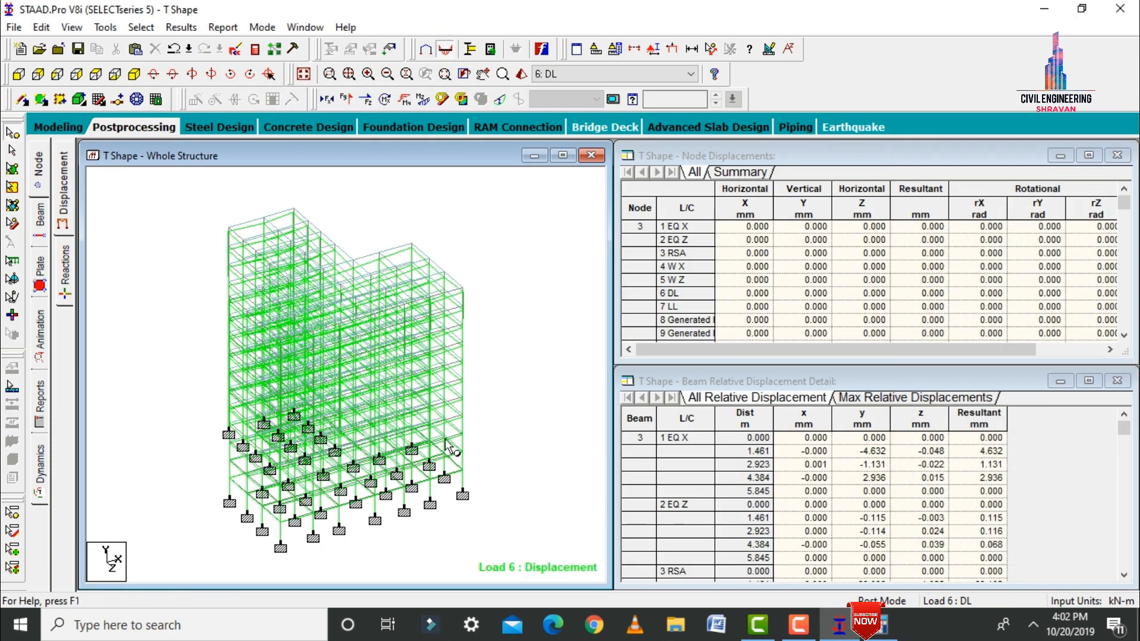
# Turn off the Load 6 displacement diagram in the whole structure view.
pyautogui.click(502, 99)
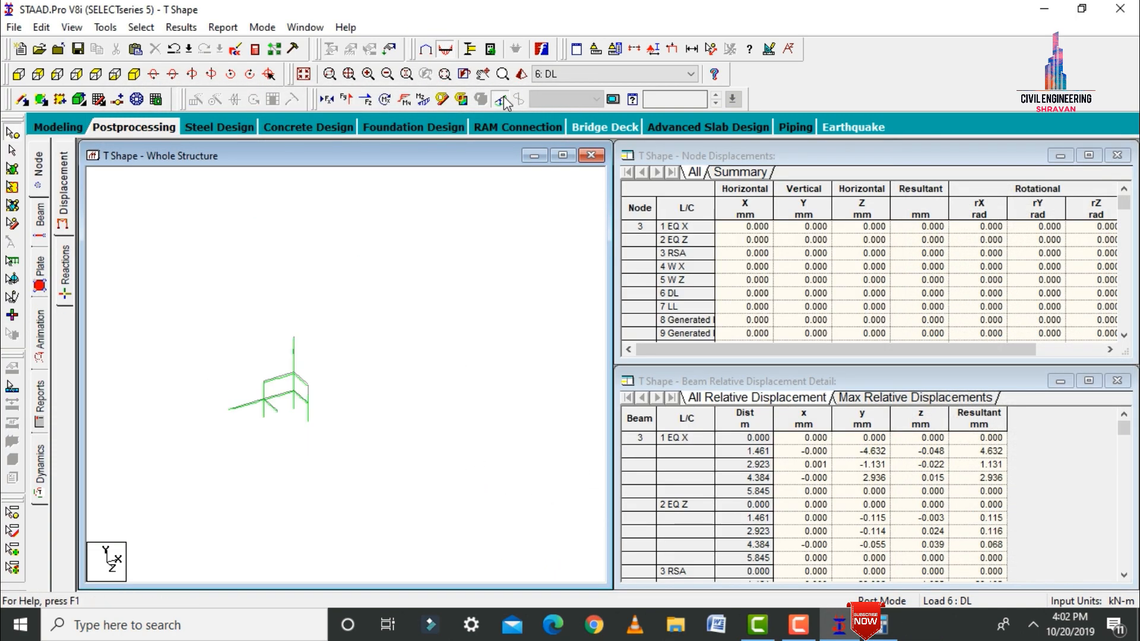
pyautogui.doubleClick(421, 458)
pyautogui.click(585, 238)
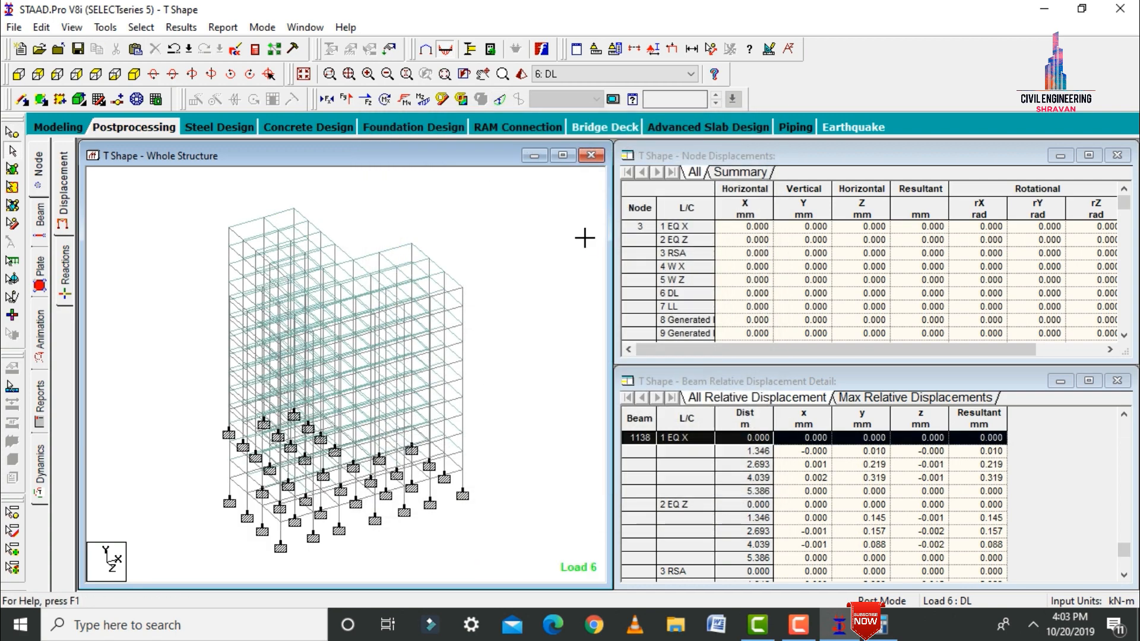
# Select beam 1138 at the roof of the lower wing and examine its member details.
pyautogui.click(388, 250)
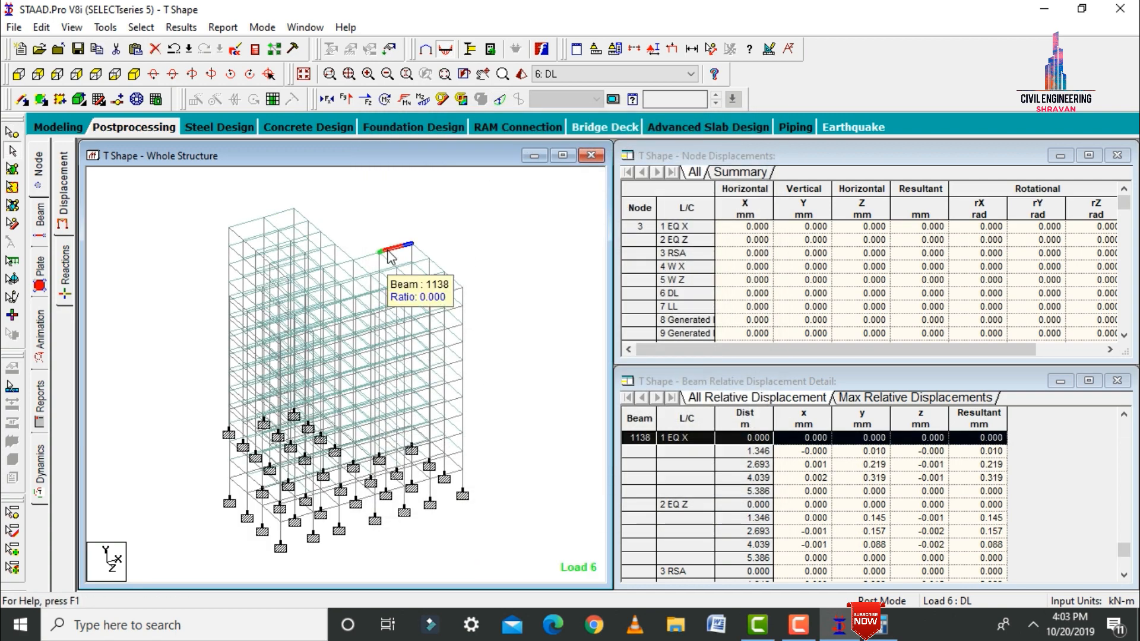
pyautogui.doubleClick(389, 257)
pyautogui.click(660, 143)
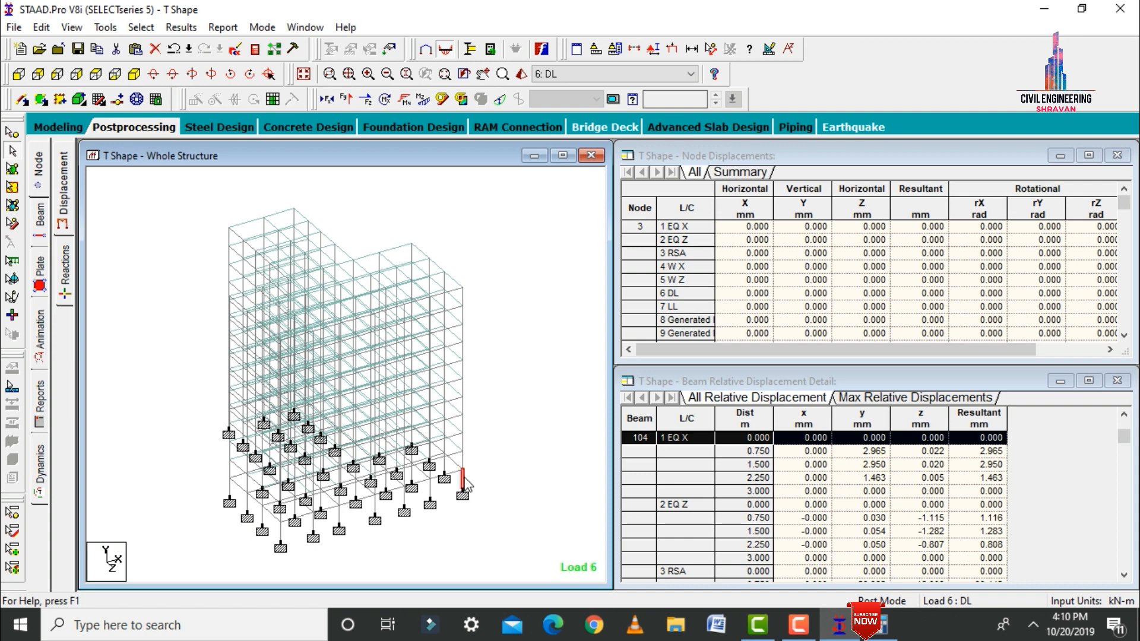
# Examine the geometry details of column 104 at the base corner of the lower wing, and clear the selection.
pyautogui.doubleClick(464, 482)
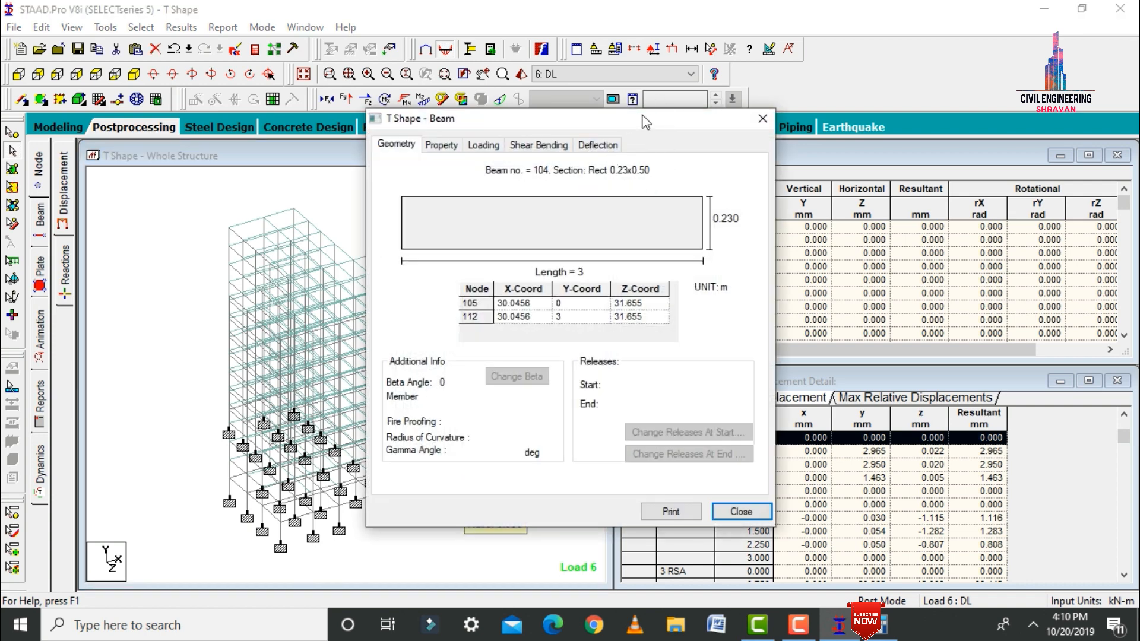
pyautogui.moveTo(644, 119); pyautogui.dragTo(822, 69)
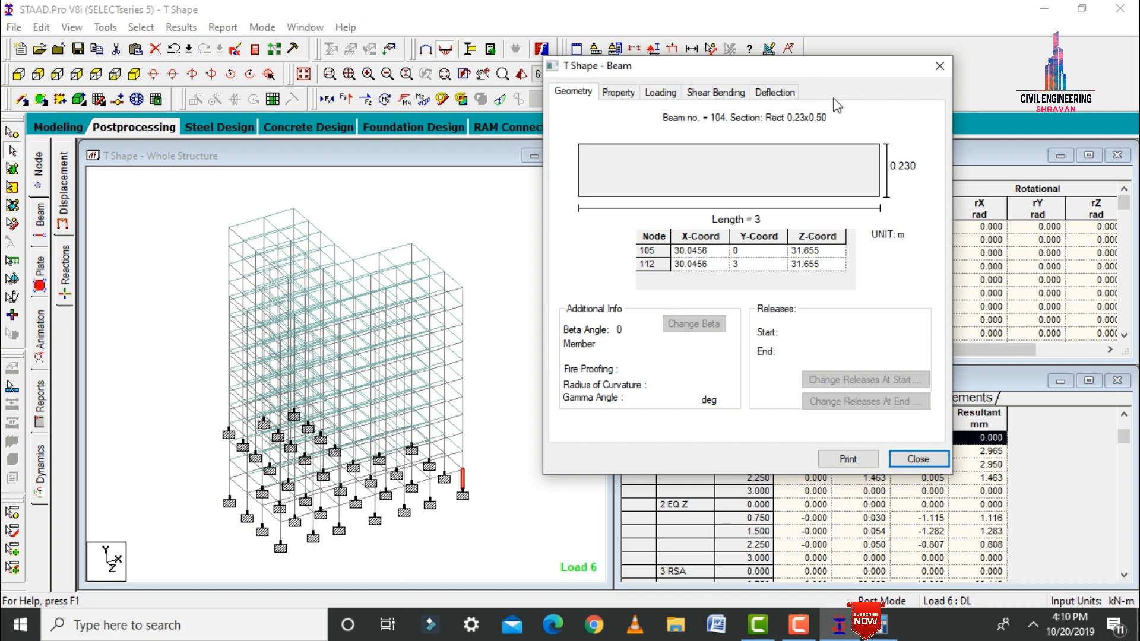
pyautogui.click(939, 66)
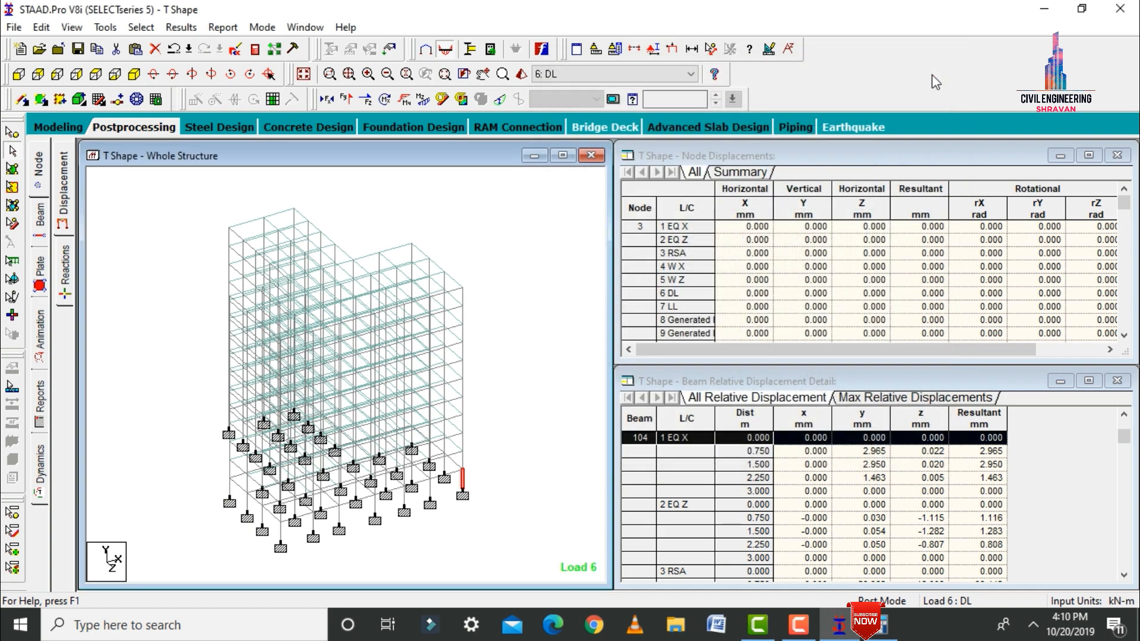
pyautogui.click(522, 462)
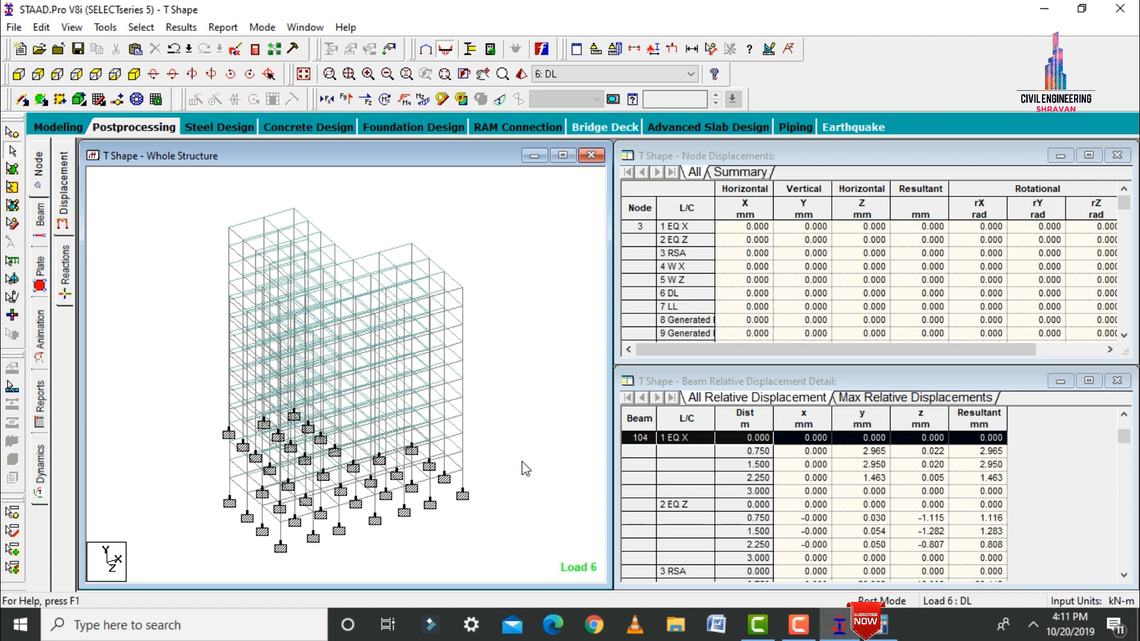
# Open the analysis output file and examine the eigensolution results, including the frequency and period of each mode.
pyautogui.click(255, 48)
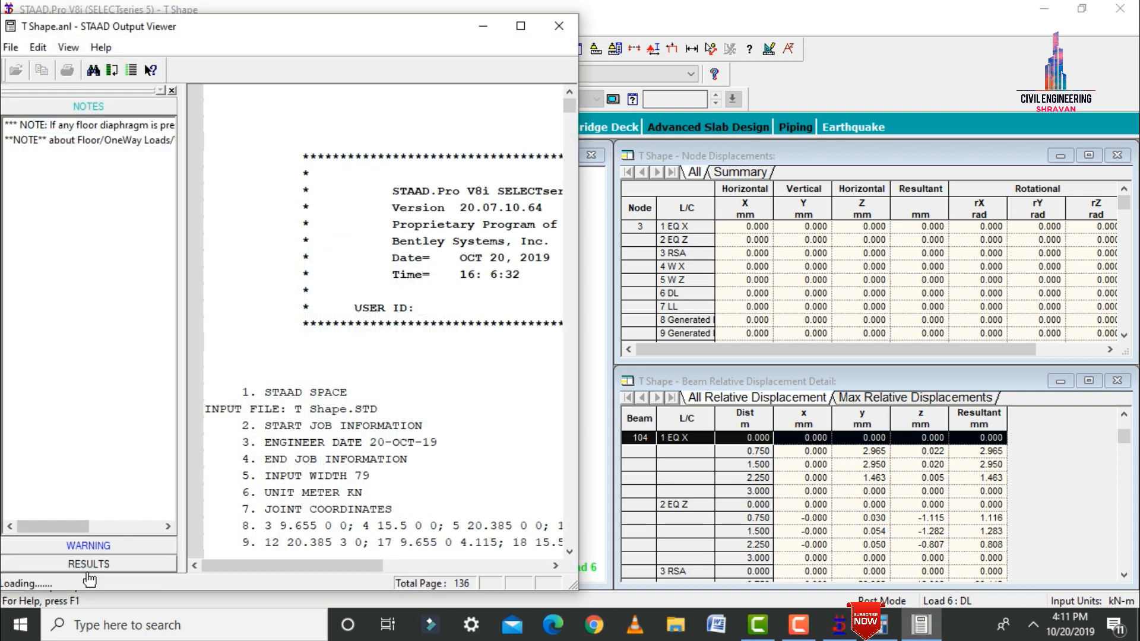
pyautogui.click(89, 564)
pyautogui.click(41, 162)
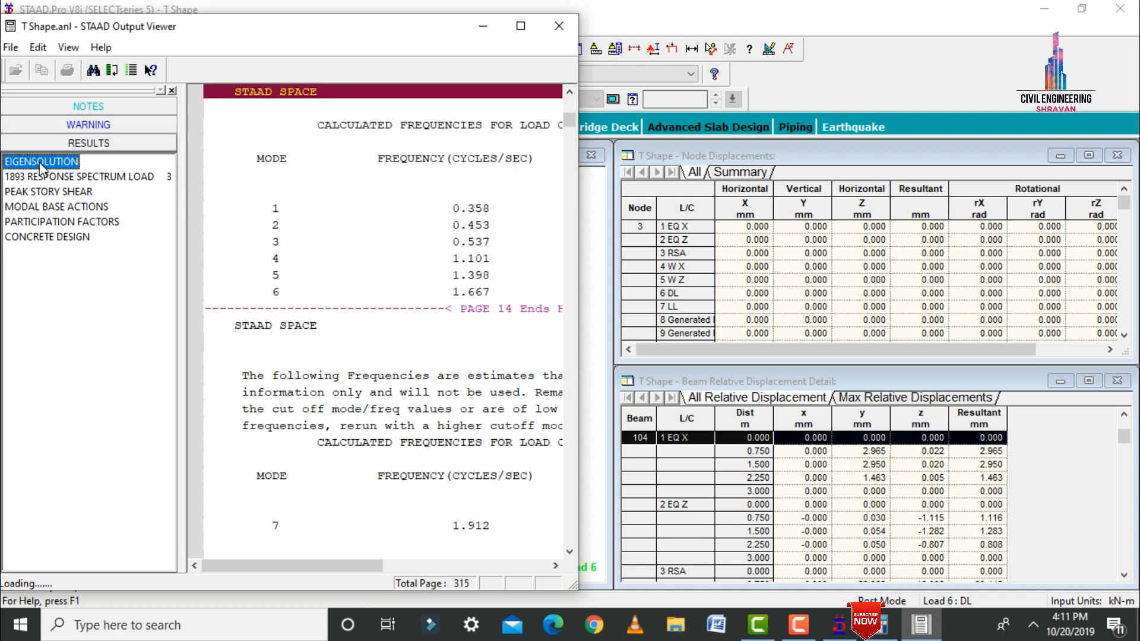
pyautogui.moveTo(286, 565)
pyautogui.mouseDown()
pyautogui.moveTo(341, 565)
pyautogui.moveTo(300, 565)
pyautogui.mouseUp()
pyautogui.click(420, 209)
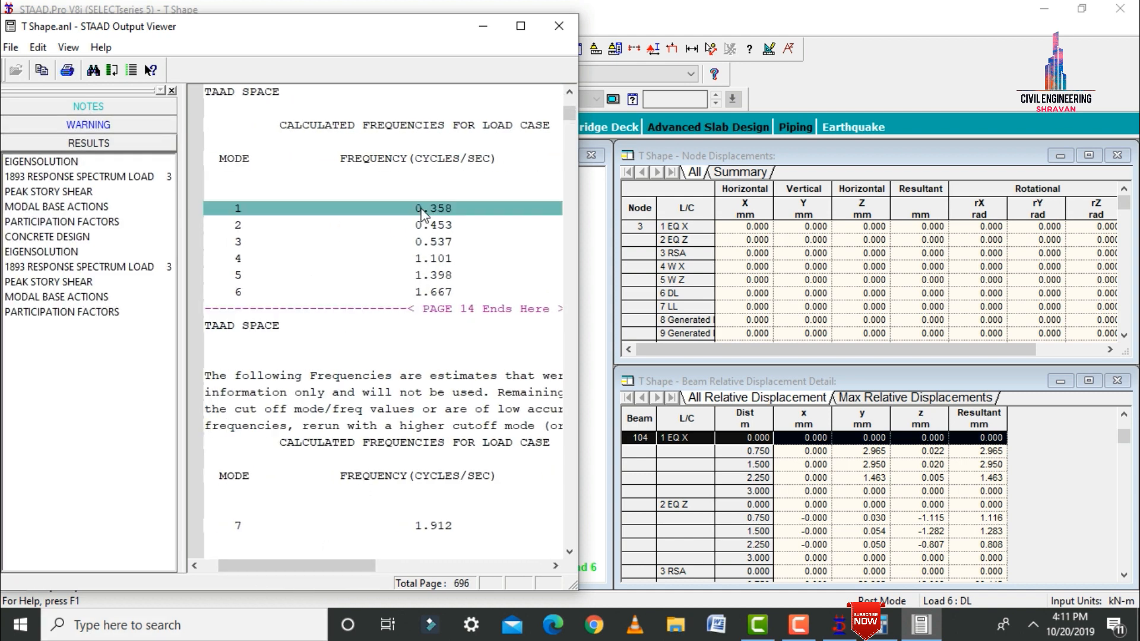
pyautogui.scroll(-2, 422, 212)
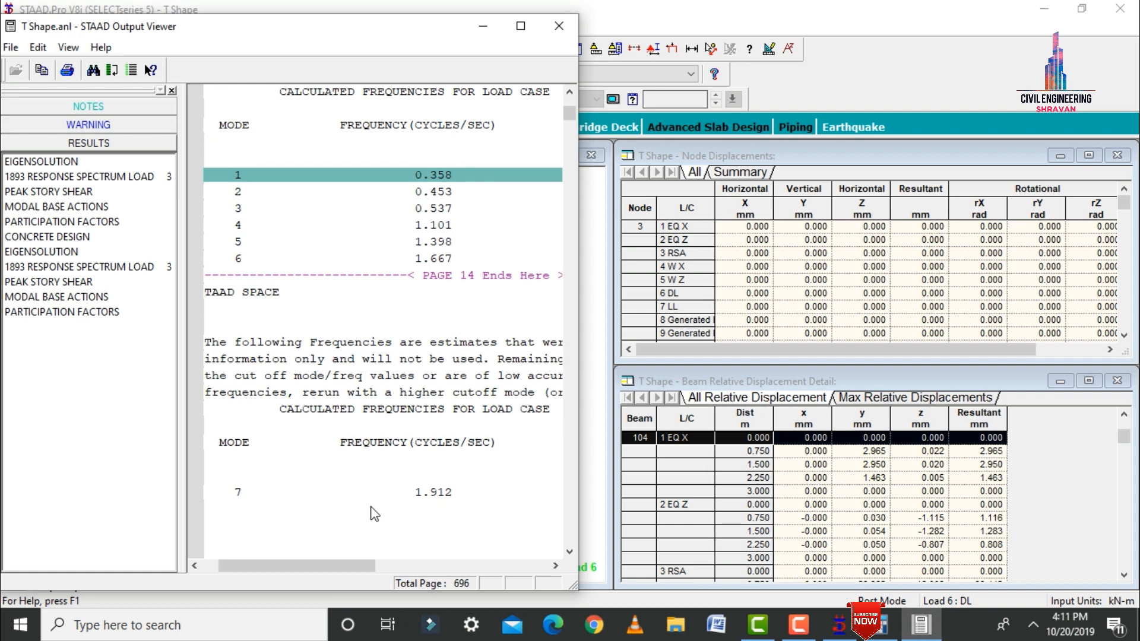
pyautogui.moveTo(323, 565); pyautogui.dragTo(402, 571)
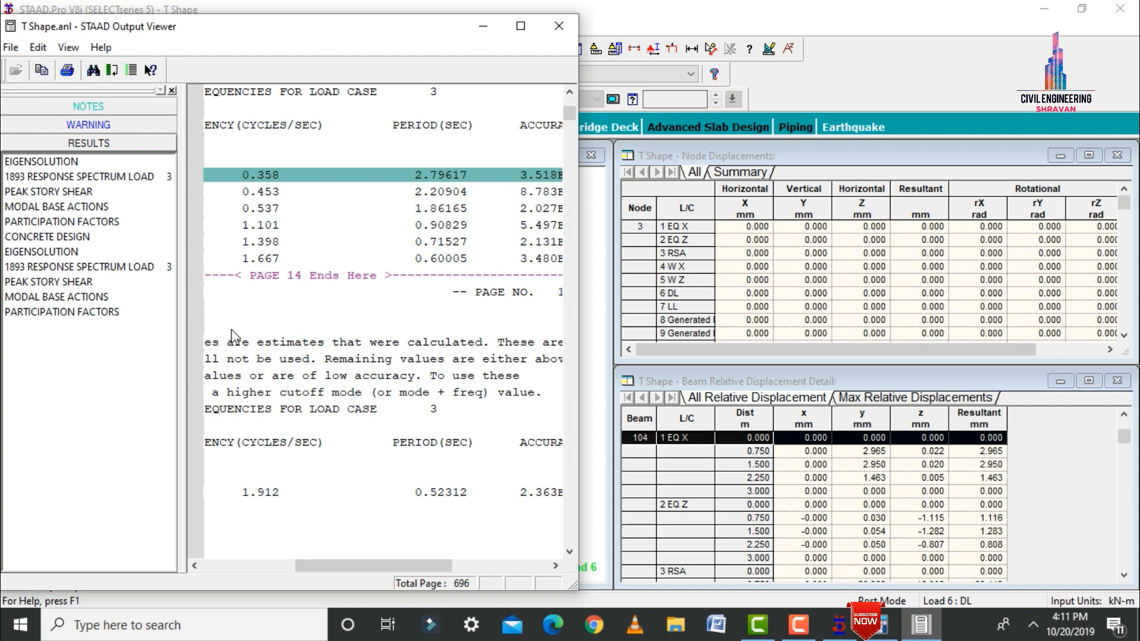
# Review the concrete design results in the enlarged output file, from the beam designs through to the column designs.
pyautogui.click(66, 236)
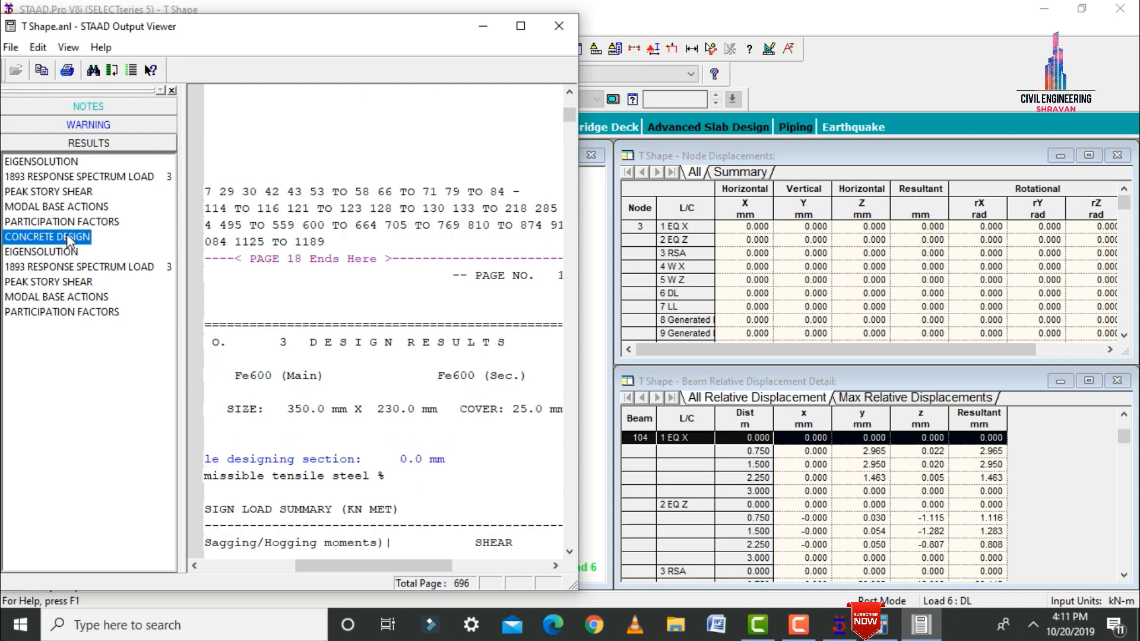
pyautogui.click(519, 30)
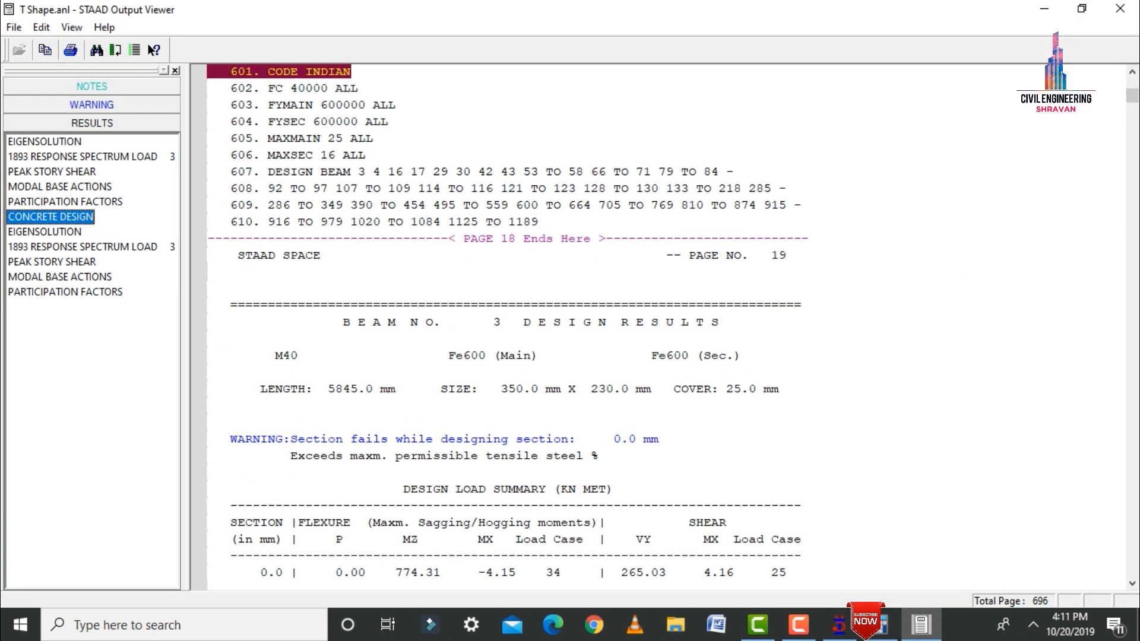
pyautogui.moveTo(1131, 95); pyautogui.dragTo(1133, 514)
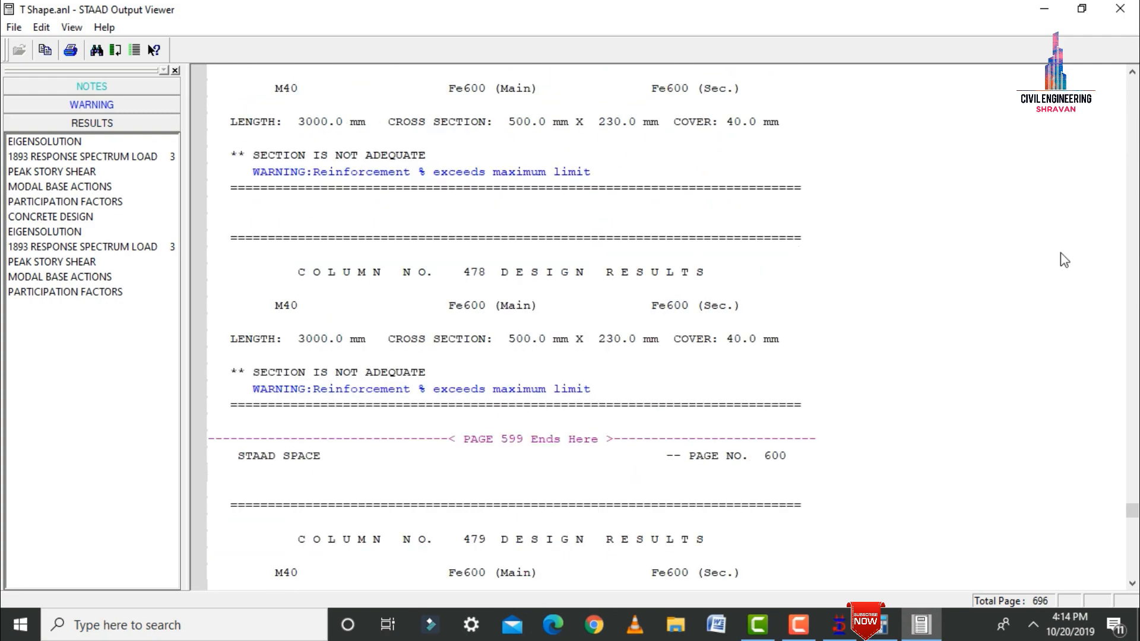
pyautogui.click(1133, 297)
pyautogui.click(1133, 297)
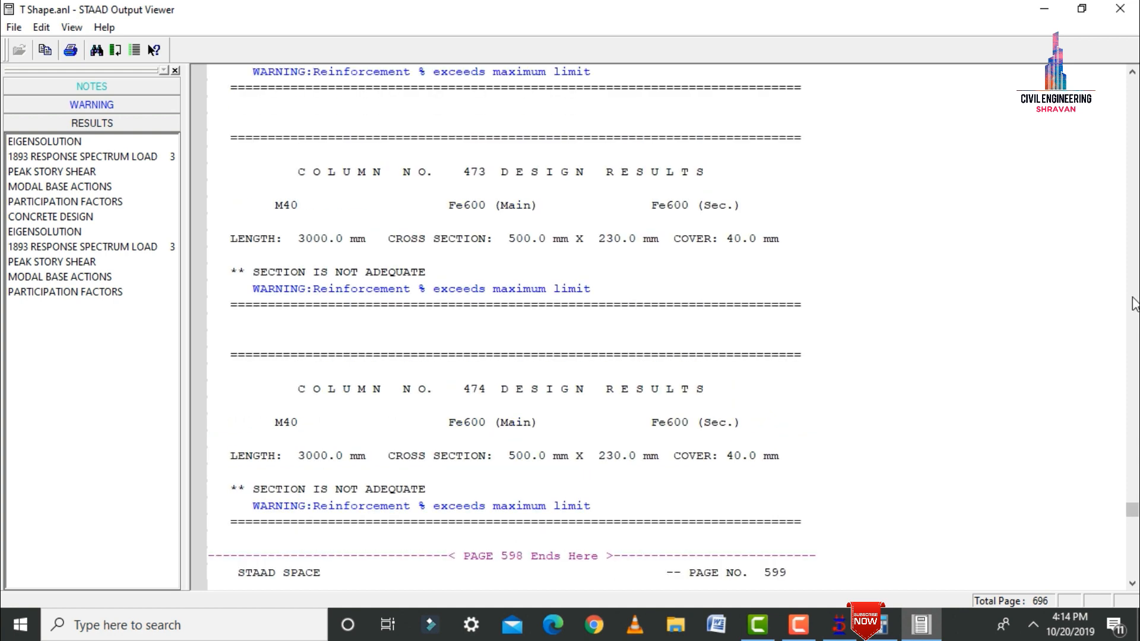
pyautogui.click(1133, 298)
pyautogui.click(1133, 298)
pyautogui.click(1132, 304)
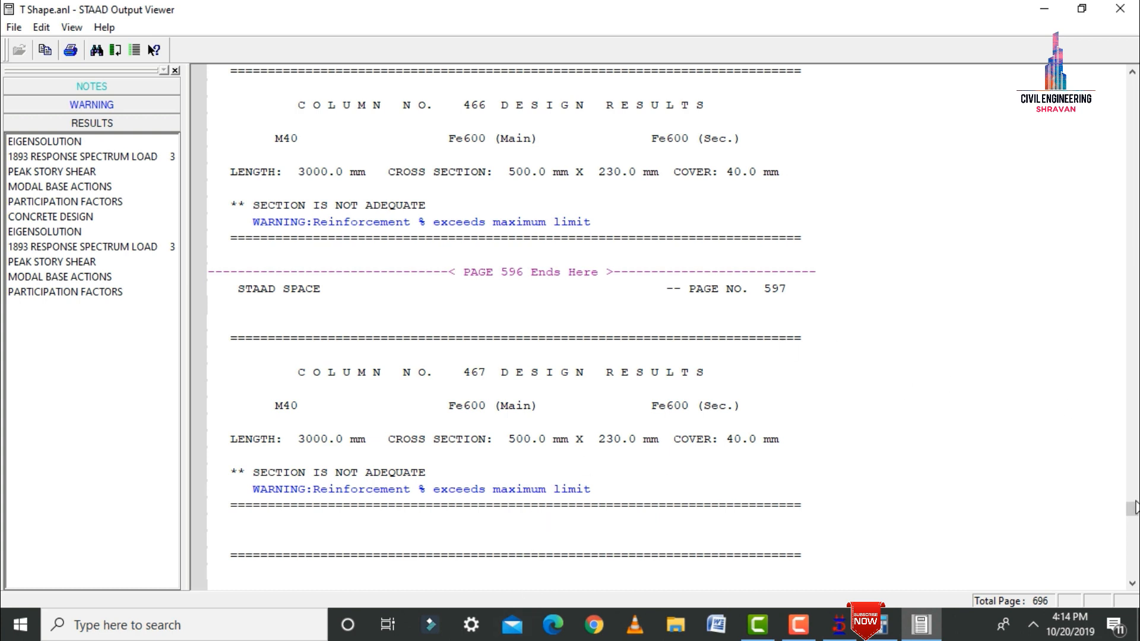
pyautogui.moveTo(1135, 507); pyautogui.dragTo(1132, 579)
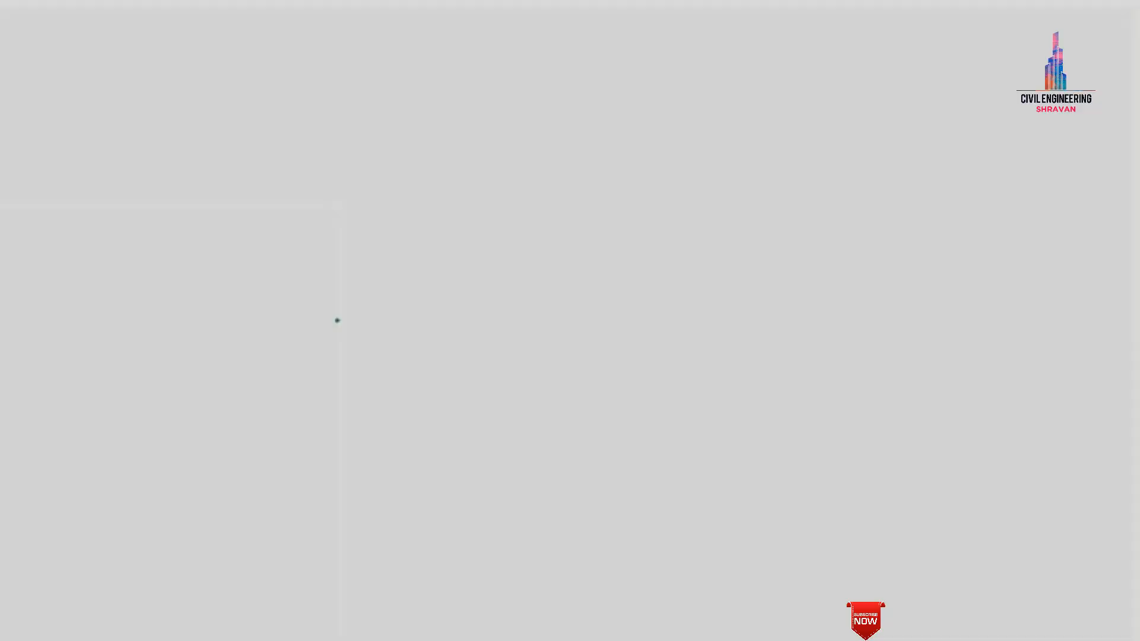